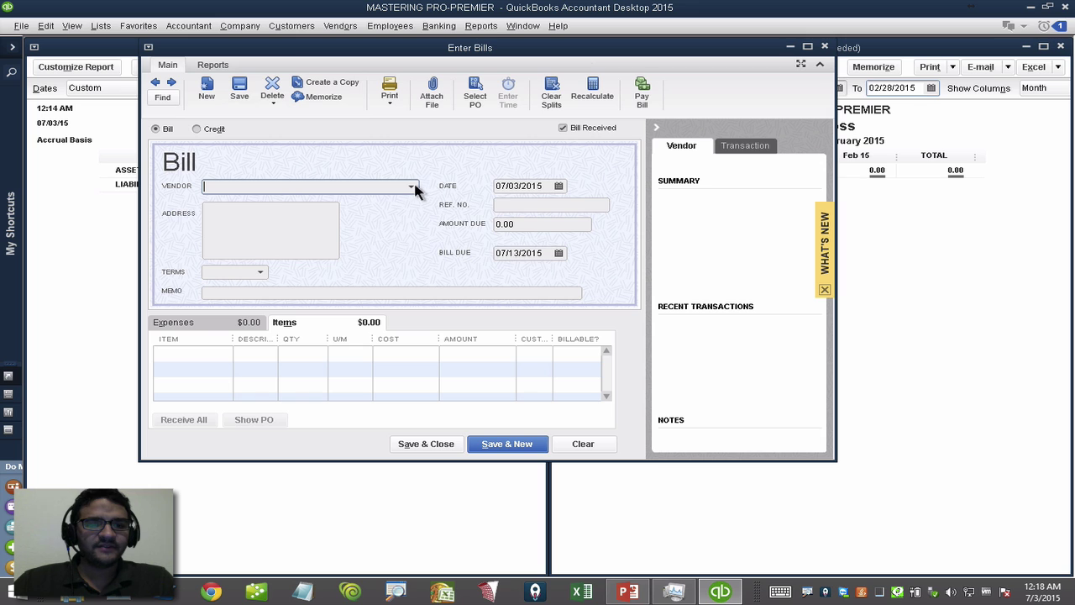
Choose CHINA TEXTILE ENTERPRISES LTD as the bill's vendor and set the bill date to 01/01/2015.
{"action": "left_click", "coordinate": [411, 187]}
{"action": "left_click", "coordinate": [277, 229]}
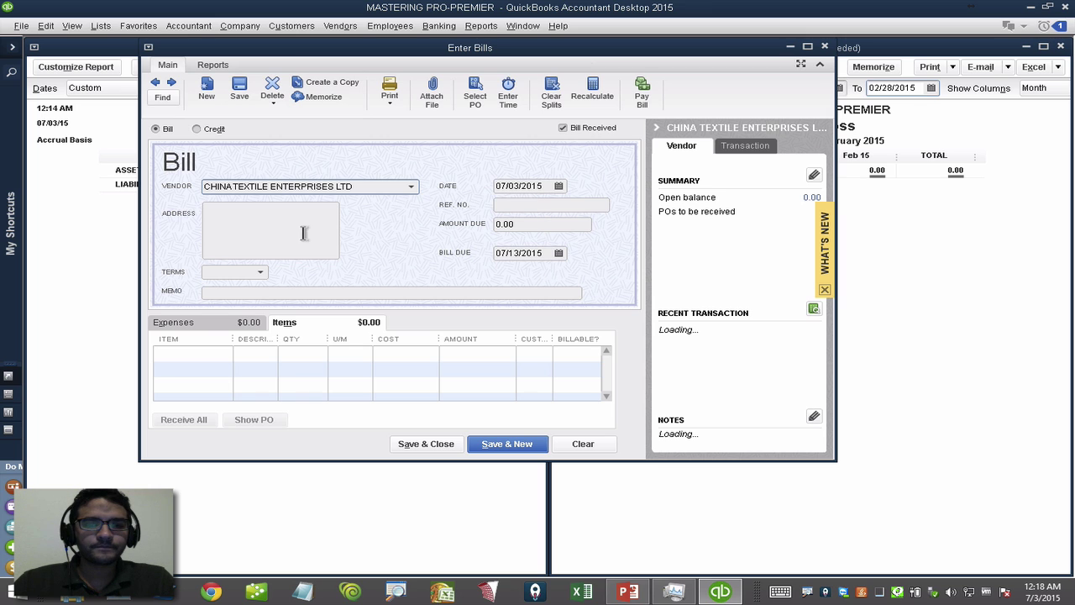
{"action": "left_click", "coordinate": [518, 188]}
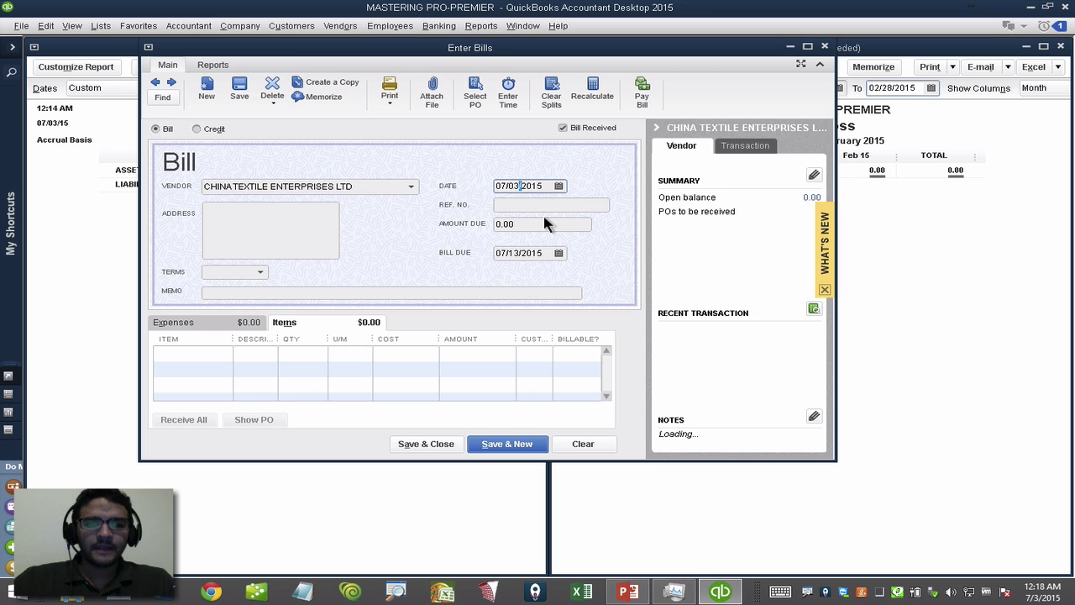
{"action": "key", "text": "y"}
Add Pants and Shirt as the first two item lines of the bill.
{"action": "left_click", "coordinate": [204, 355]}
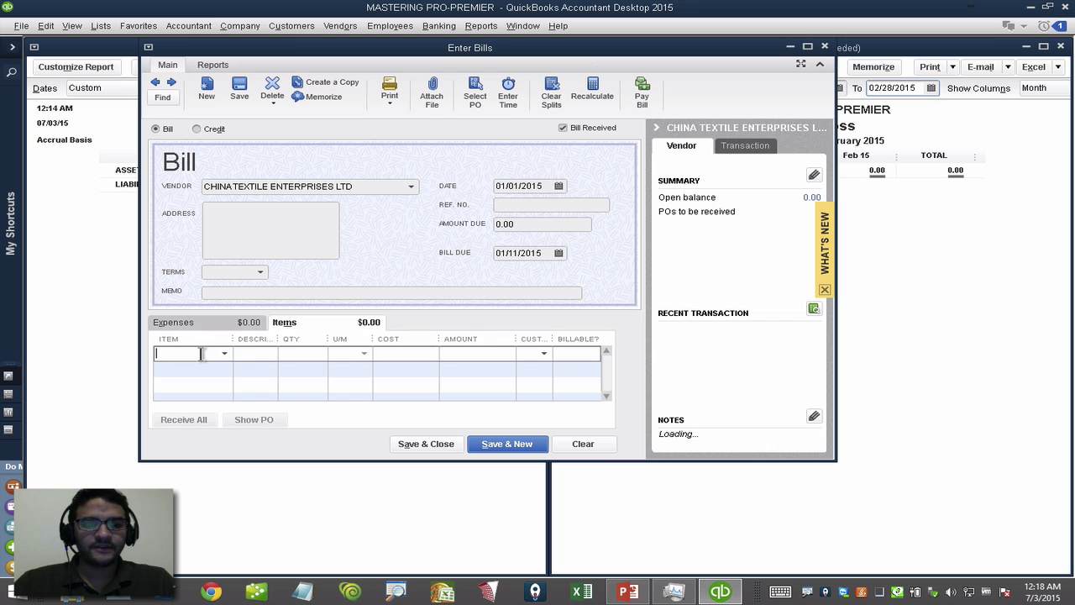
{"action": "left_click", "coordinate": [225, 353]}
{"action": "left_click", "coordinate": [178, 403]}
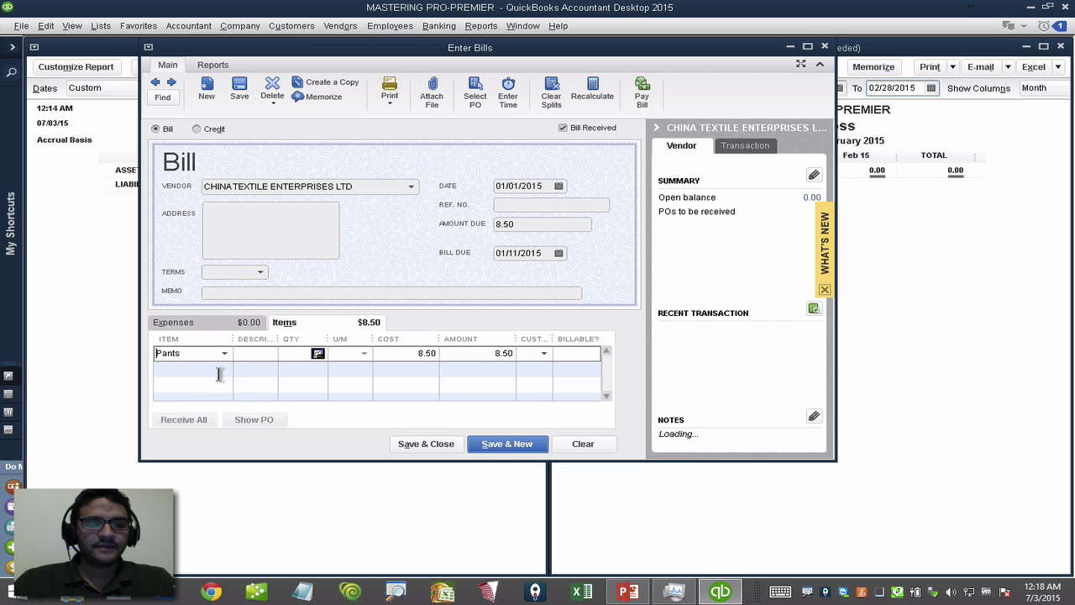
{"action": "left_click", "coordinate": [220, 370]}
{"action": "left_click", "coordinate": [224, 370]}
{"action": "left_click", "coordinate": [175, 433]}
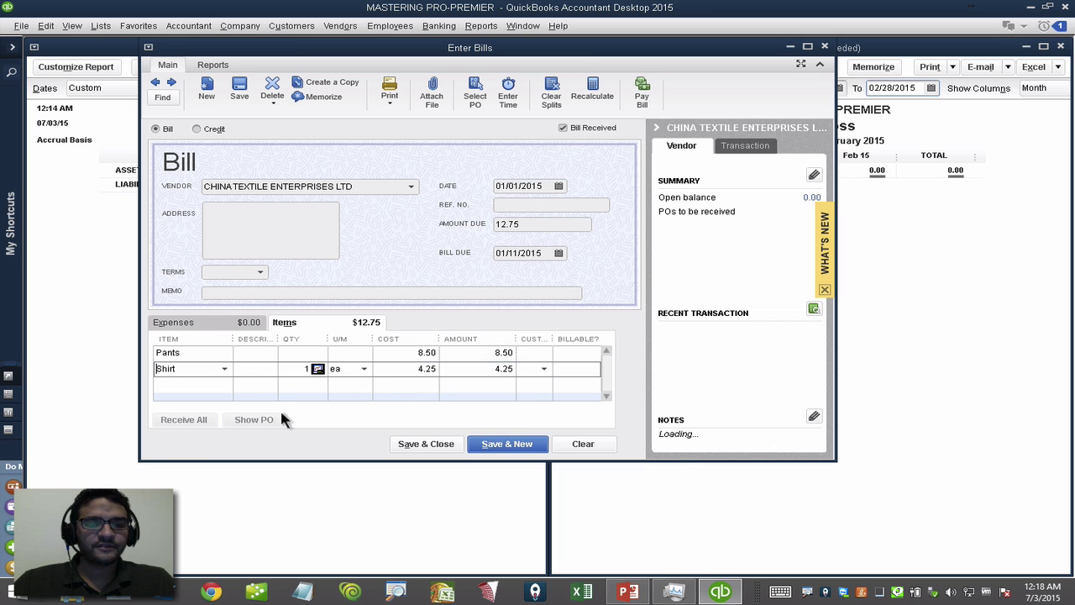
Enter quantities of 1800 for Pants and 1200 for Shirt on the bill.
{"action": "left_click", "coordinate": [304, 353]}
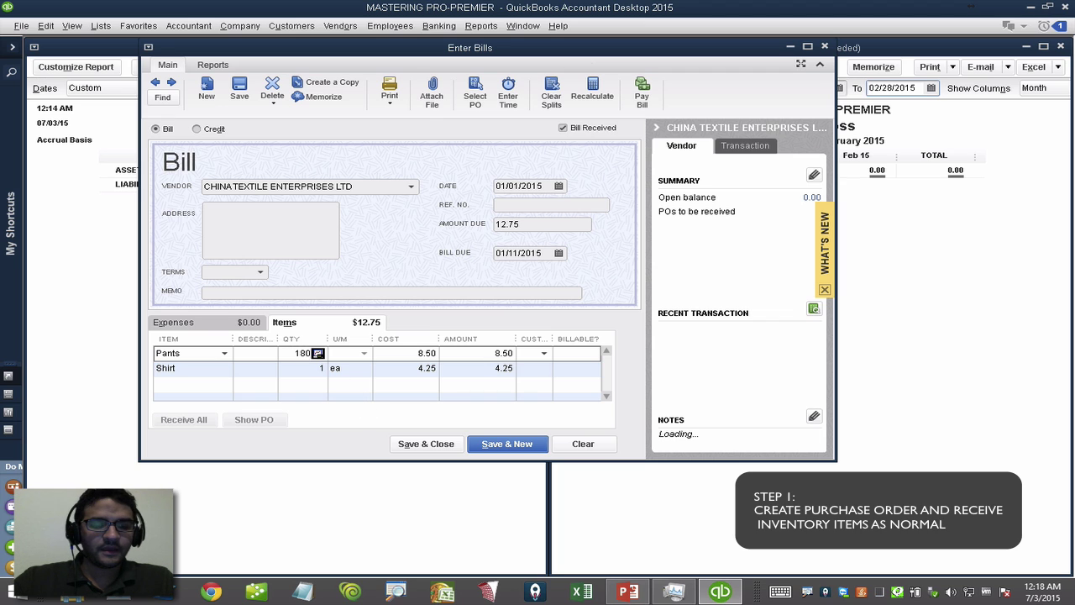
{"action": "left_click", "coordinate": [287, 368]}
{"action": "type", "text": "1200 ea"}
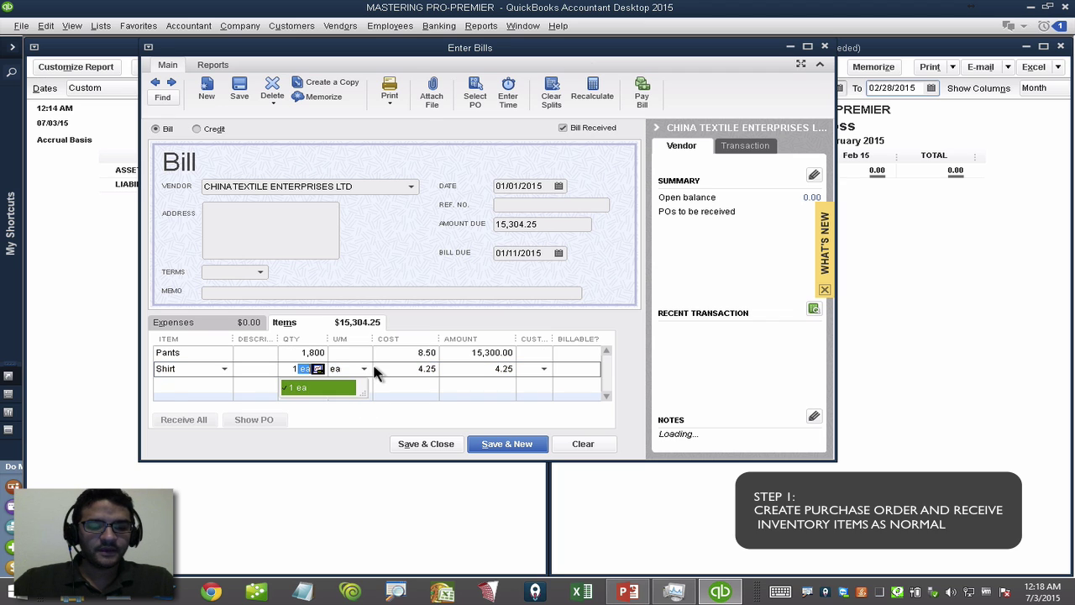
Switch to PowerPoint, check the Scenario (qty based) slide and correct its customs cost to $1750.
{"action": "left_click", "coordinate": [632, 594]}
{"action": "left_click", "coordinate": [34, 118]}
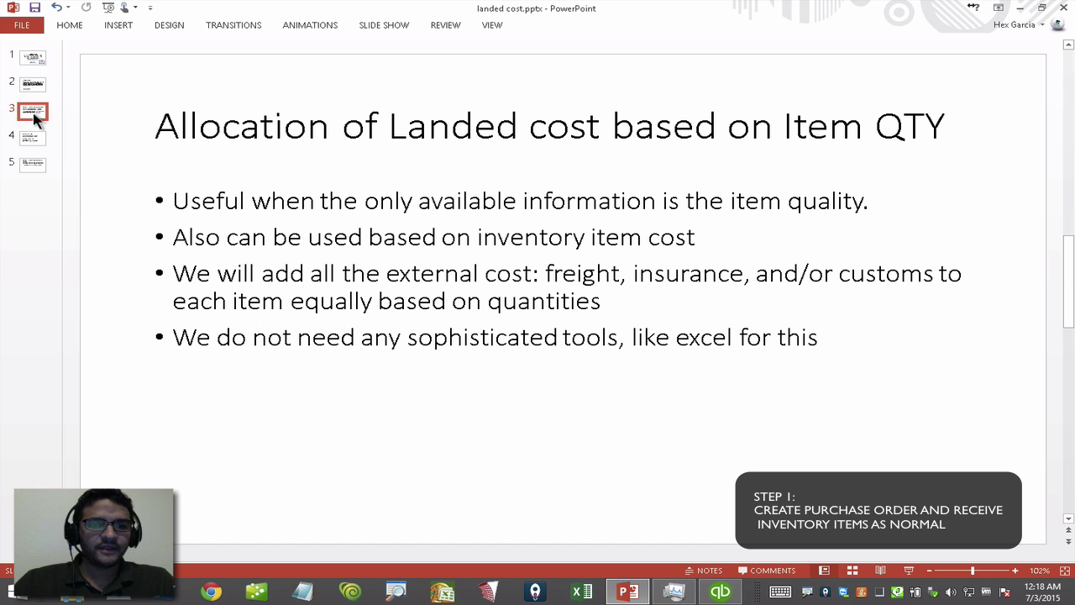
{"action": "left_click", "coordinate": [37, 143]}
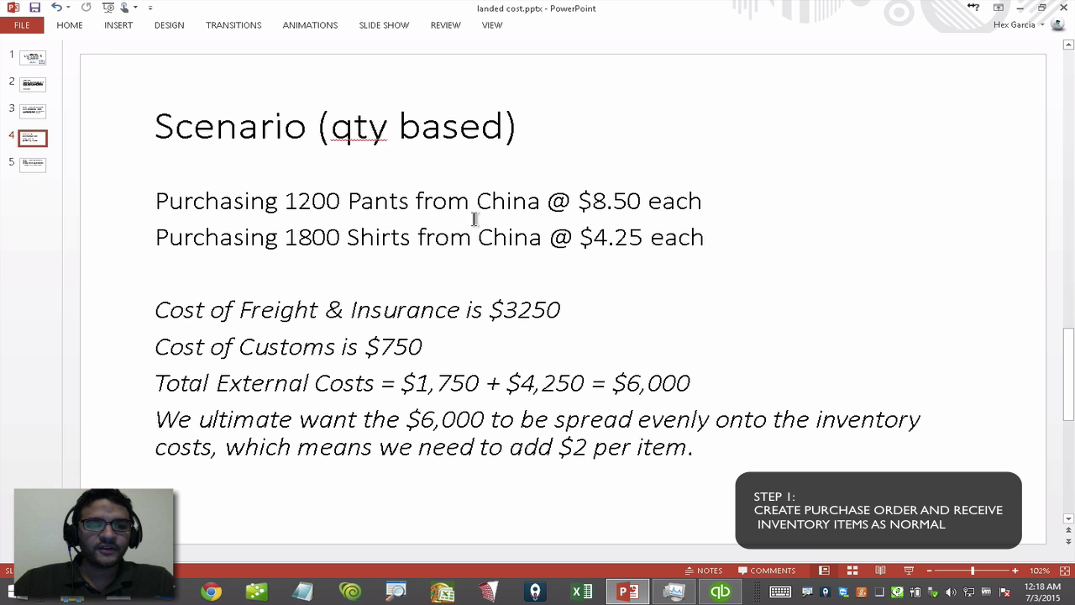
{"action": "left_click_drag", "start_coordinate": [593, 205], "coordinate": [660, 204]}
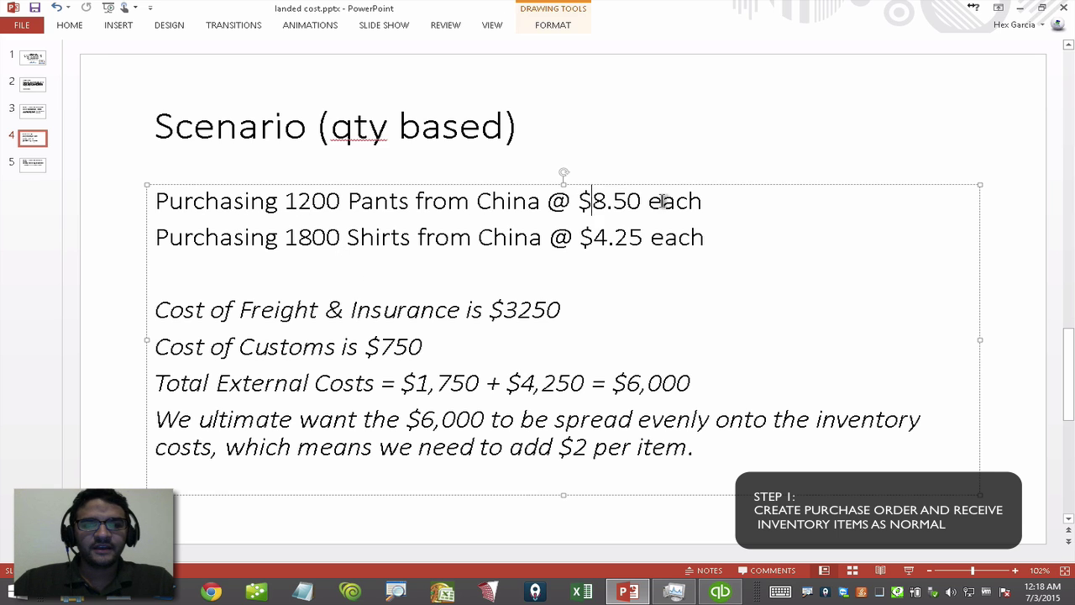
{"action": "right_click", "coordinate": [662, 204]}
{"action": "key", "text": "Escape"}
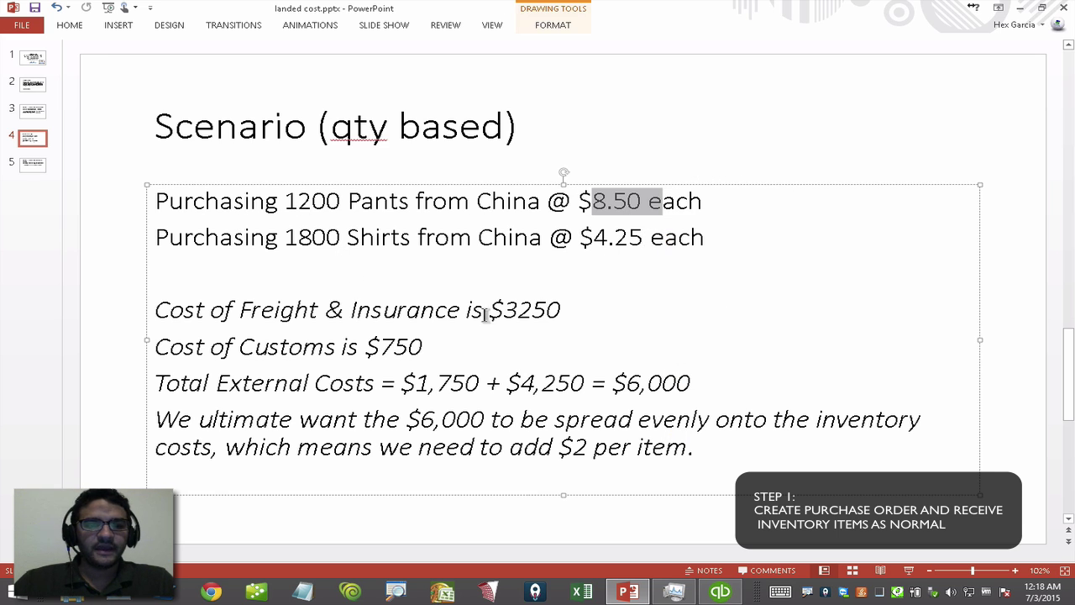
{"action": "left_click_drag", "start_coordinate": [467, 312], "coordinate": [568, 317]}
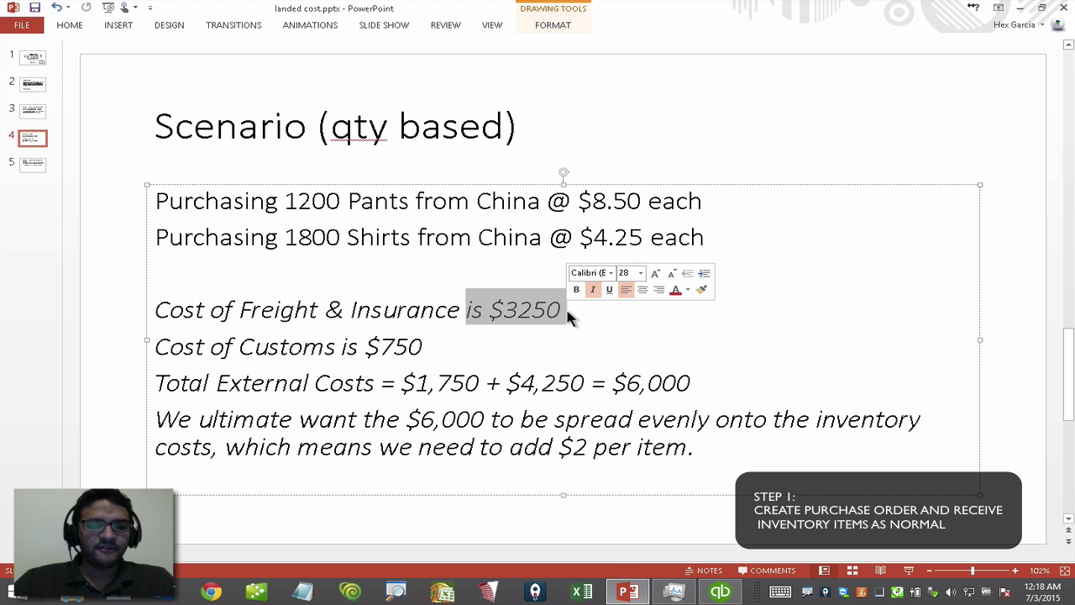
{"action": "left_click", "coordinate": [372, 344]}
{"action": "type", "text": "1"}
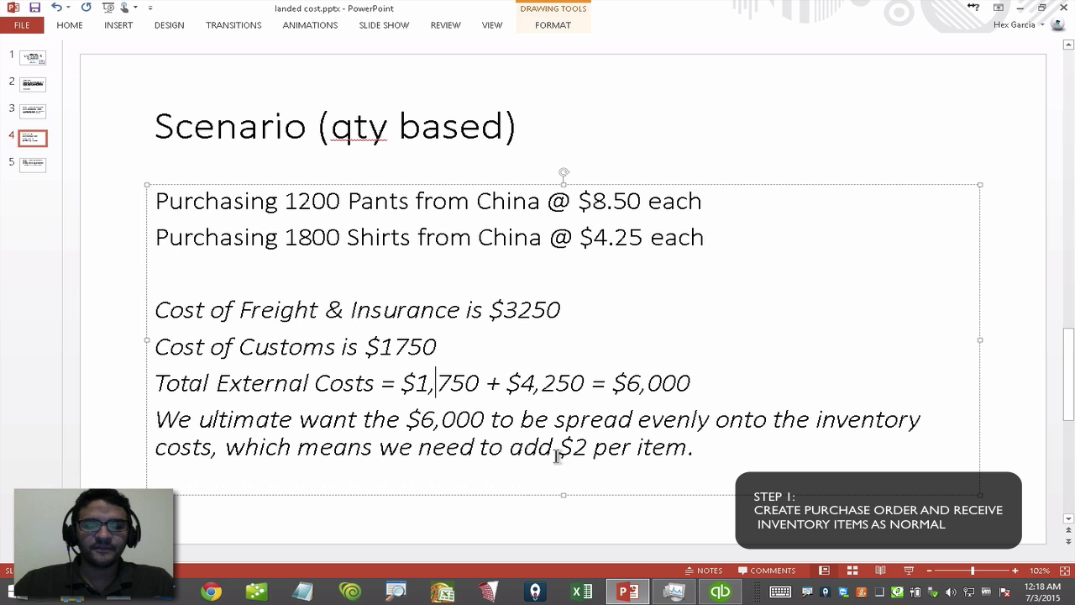
Return to QuickBooks and set the Pants quantity to 1200, rechecking the scenario slide for the figure.
{"action": "left_click", "coordinate": [720, 591]}
{"action": "left_click", "coordinate": [290, 354]}
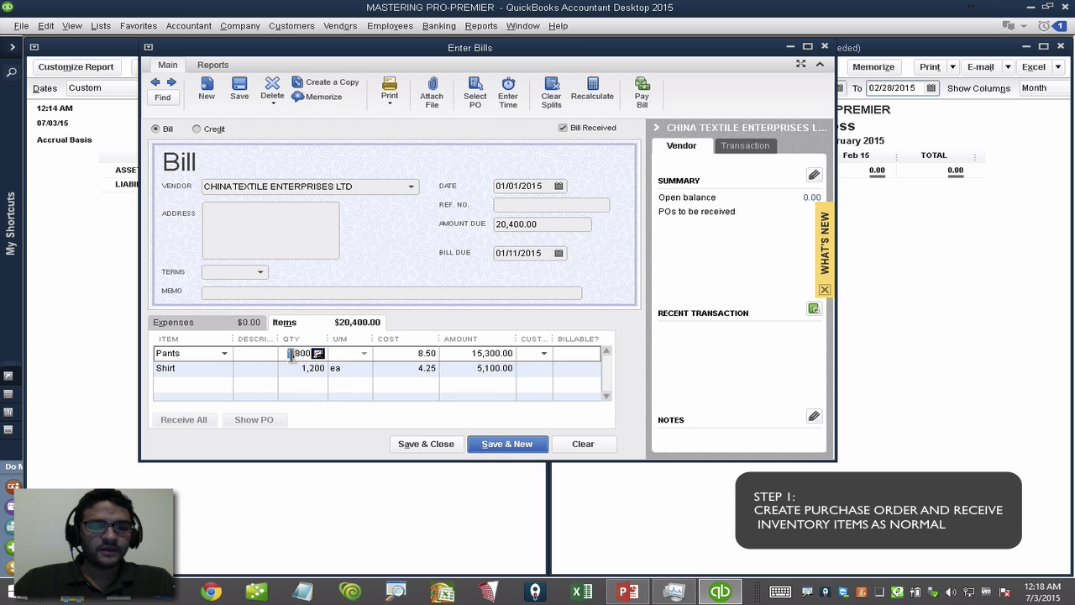
{"action": "left_click", "coordinate": [628, 591]}
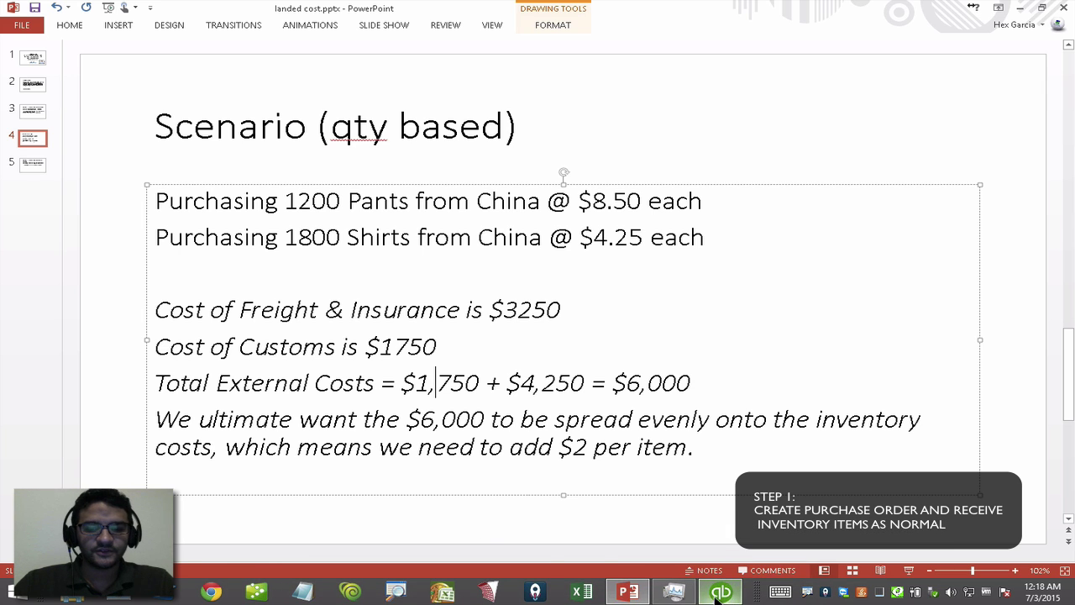
{"action": "left_click", "coordinate": [719, 591]}
{"action": "left_click_drag", "start_coordinate": [287, 352], "coordinate": [371, 370]}
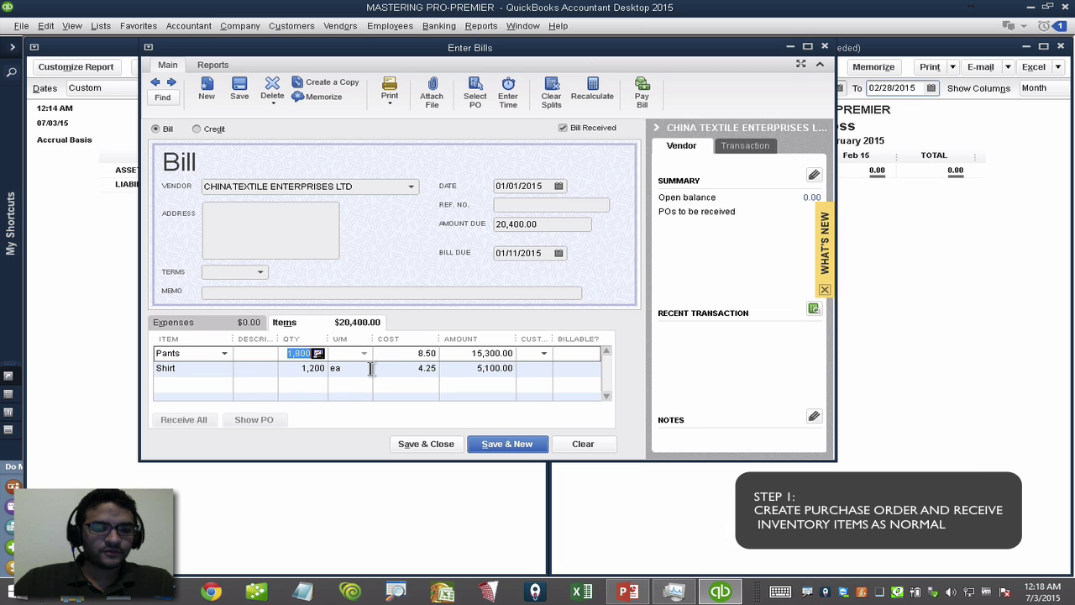
{"action": "type", "text": "1"}
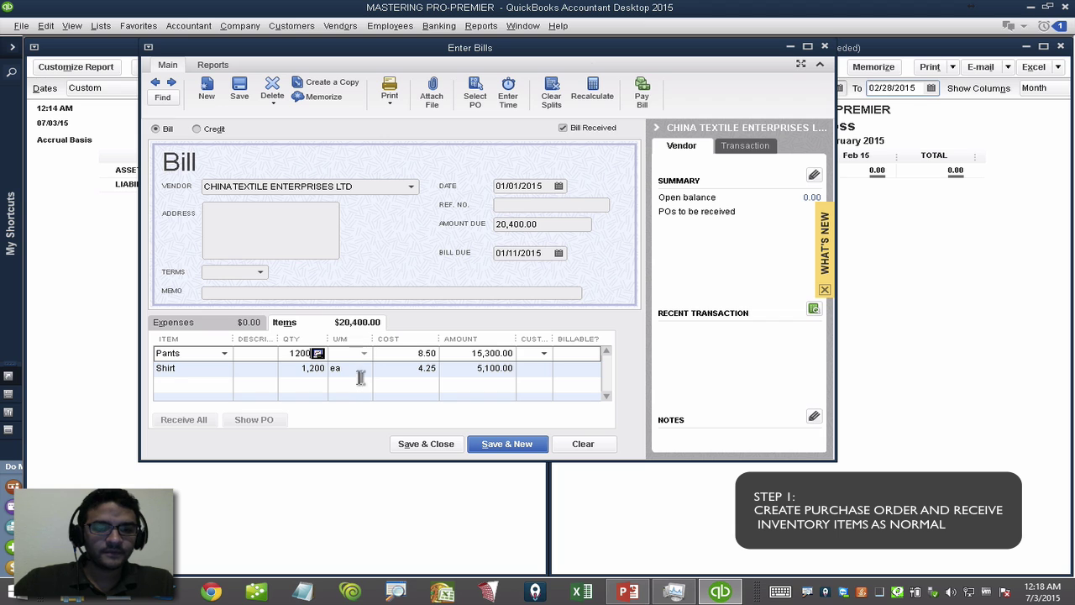
Set the Shirt quantity to 1800 and save and close the China textile bill.
{"action": "left_click_drag", "start_coordinate": [291, 368], "coordinate": [365, 370]}
{"action": "type", "text": "1800"}
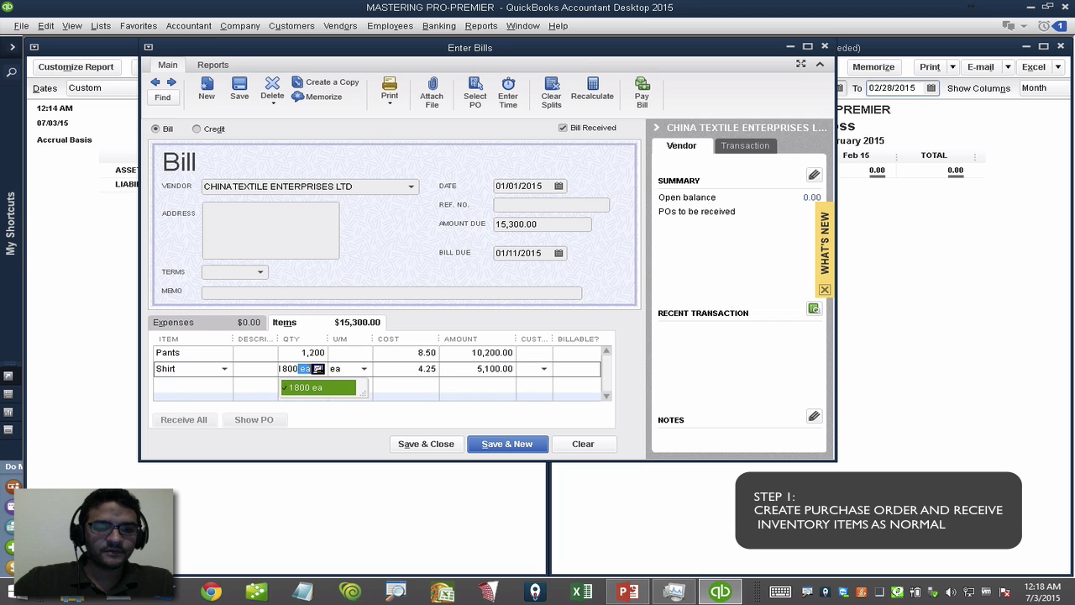
{"action": "key", "text": "Tab"}
{"action": "left_click", "coordinate": [405, 394]}
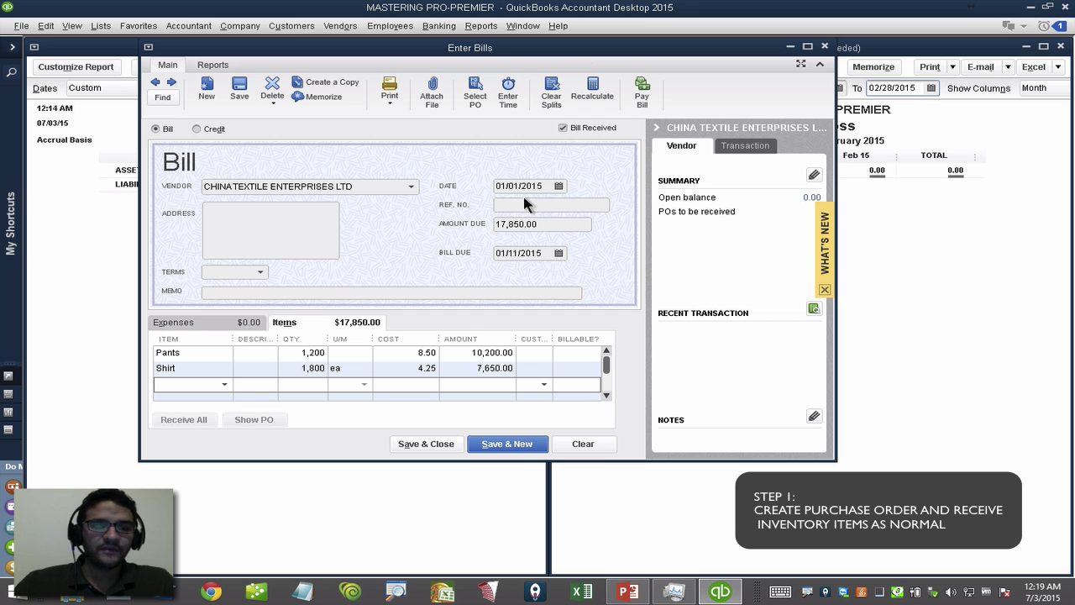
{"action": "left_click", "coordinate": [431, 443]}
{"action": "left_click", "coordinate": [506, 269]}
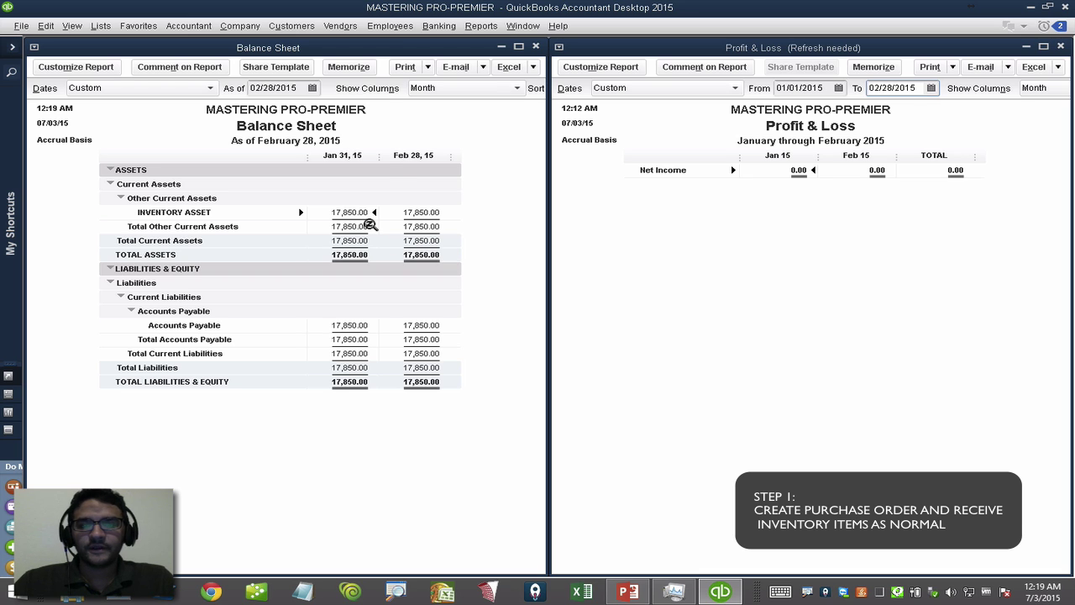
Start a new vendor bill and choose USA IMPORT EXPERDITERS LLC as the vendor.
{"action": "left_click", "coordinate": [301, 26]}
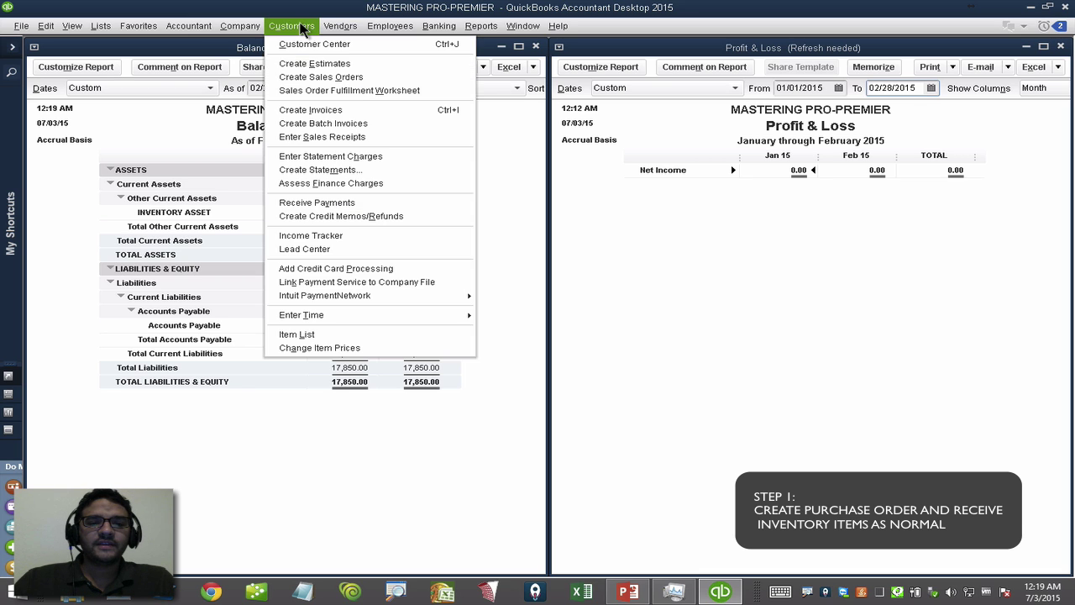
{"action": "mouse_move", "coordinate": [340, 27]}
{"action": "left_click", "coordinate": [363, 65]}
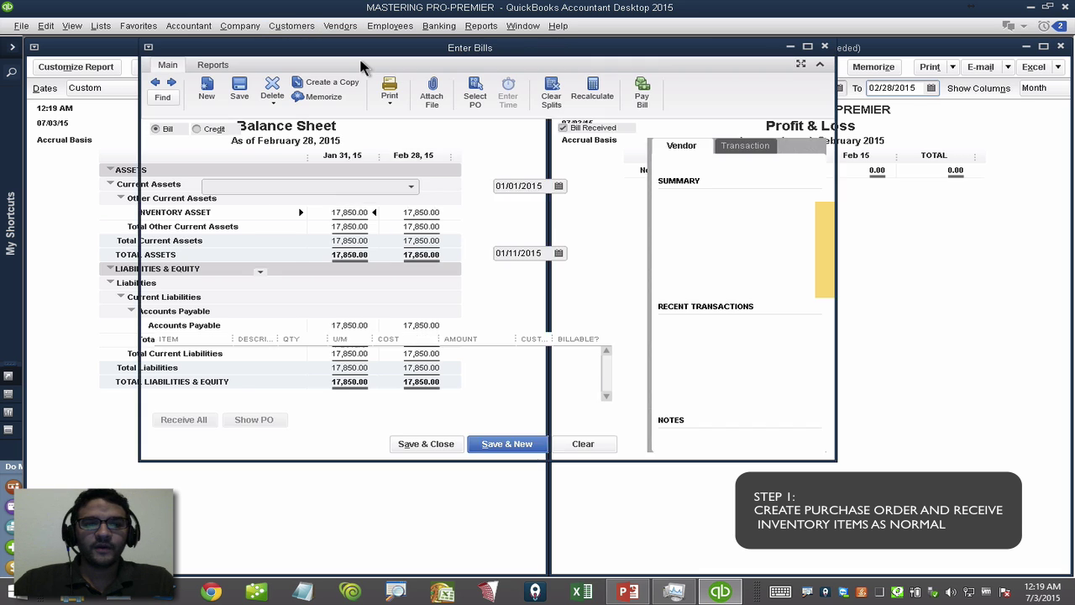
{"action": "left_click", "coordinate": [412, 186]}
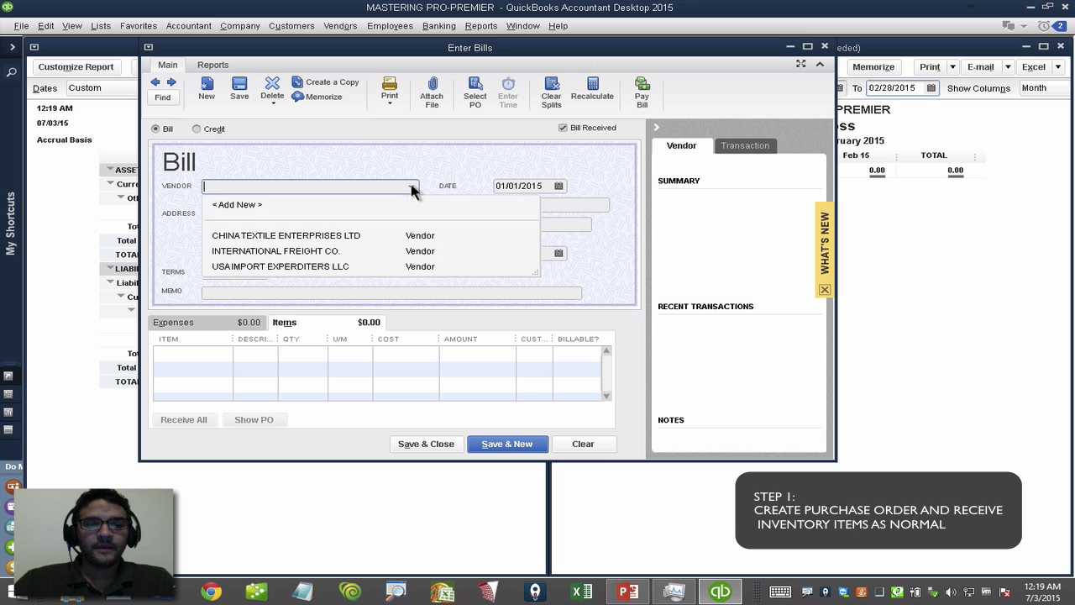
{"action": "left_click", "coordinate": [300, 268]}
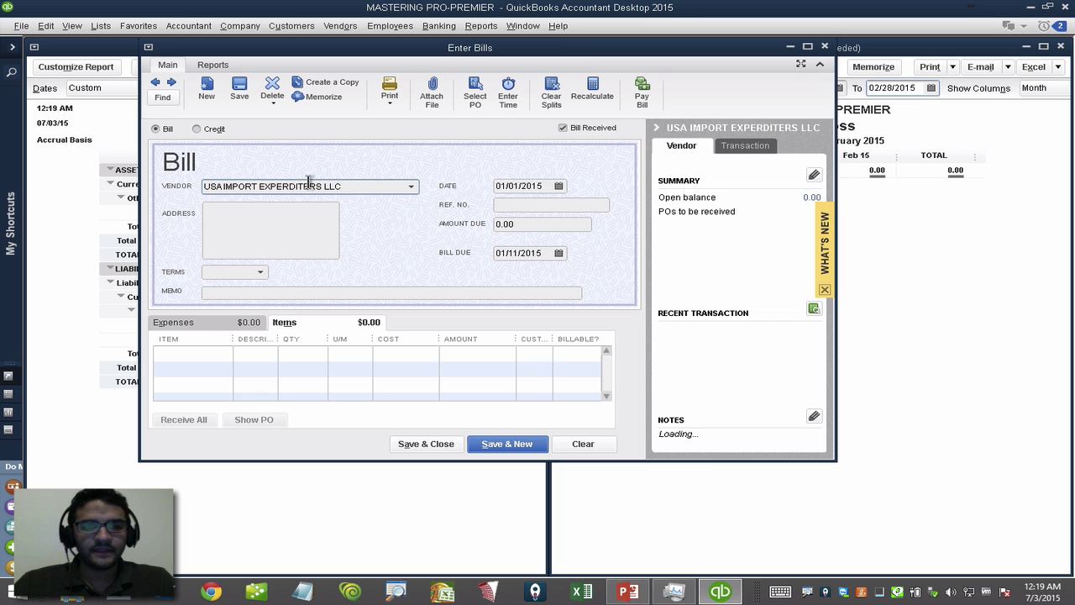
Set the bill date to 01/25/2015 and the amount due to 3250.
{"action": "left_click", "coordinate": [524, 185]}
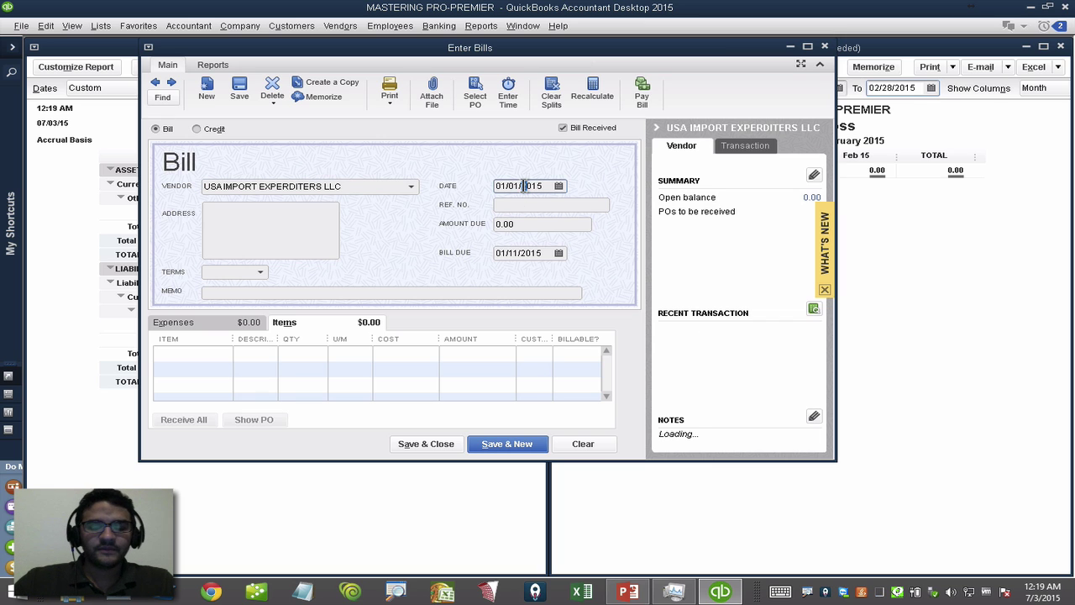
{"action": "key", "text": "plus"}
{"action": "key", "text": "plus"}
{"action": "key", "text": "plus"}
{"action": "key", "text": "plus"}
{"action": "key", "text": "plus"}
{"action": "key", "text": "plus"}
{"action": "key", "text": "plus"}
{"action": "key", "text": "plus"}
{"action": "key", "text": "plus"}
{"action": "key", "text": "plus"}
{"action": "key", "text": "plus"}
{"action": "key", "text": "plus"}
{"action": "key", "text": "plus"}
{"action": "key", "text": "plus"}
{"action": "key", "text": "plus"}
{"action": "key", "text": "plus"}
{"action": "key", "text": "plus"}
{"action": "key", "text": "plus"}
{"action": "key", "text": "plus"}
{"action": "key", "text": "plus"}
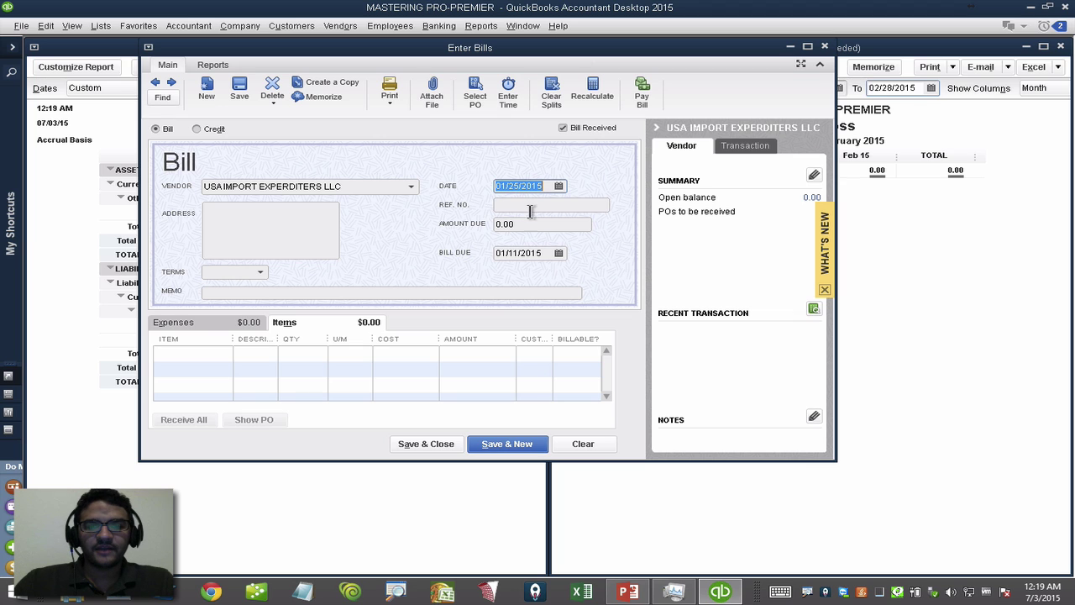
{"action": "key", "text": "Tab"}
{"action": "key", "text": "Tab"}
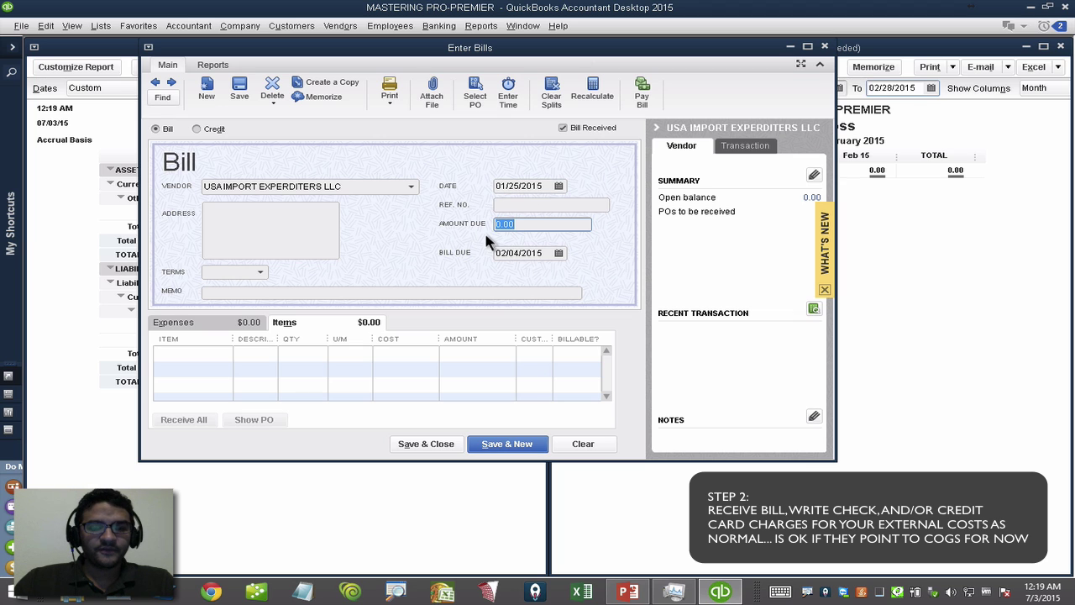
{"action": "type", "text": "3250"}
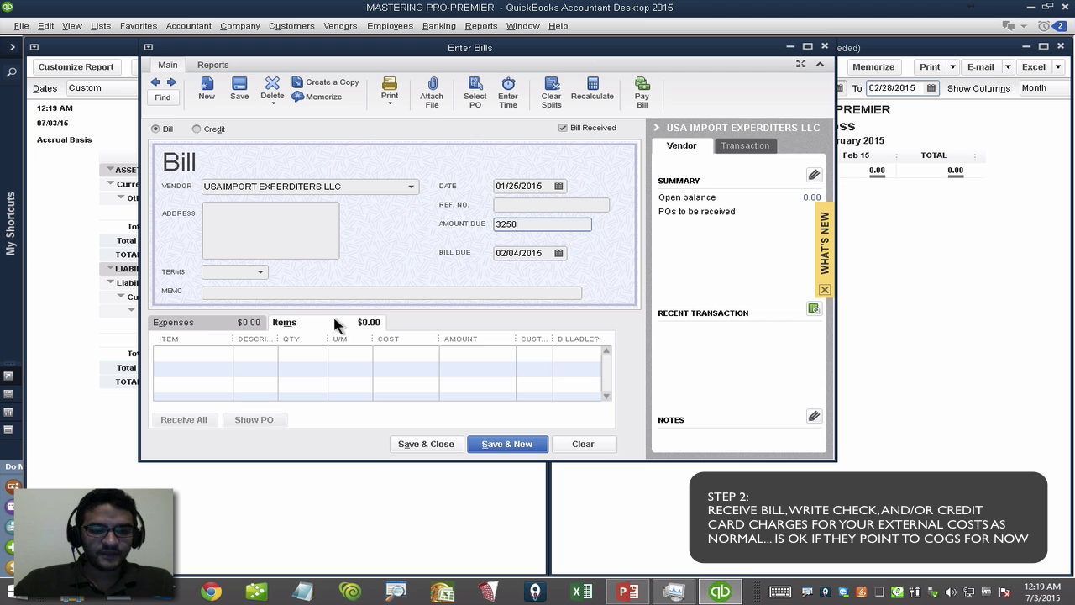
Add the FREIGHT item with a cost of 3250, and save and close the bill.
{"action": "left_click", "coordinate": [219, 354]}
{"action": "type", "text": "FREIGHT"}
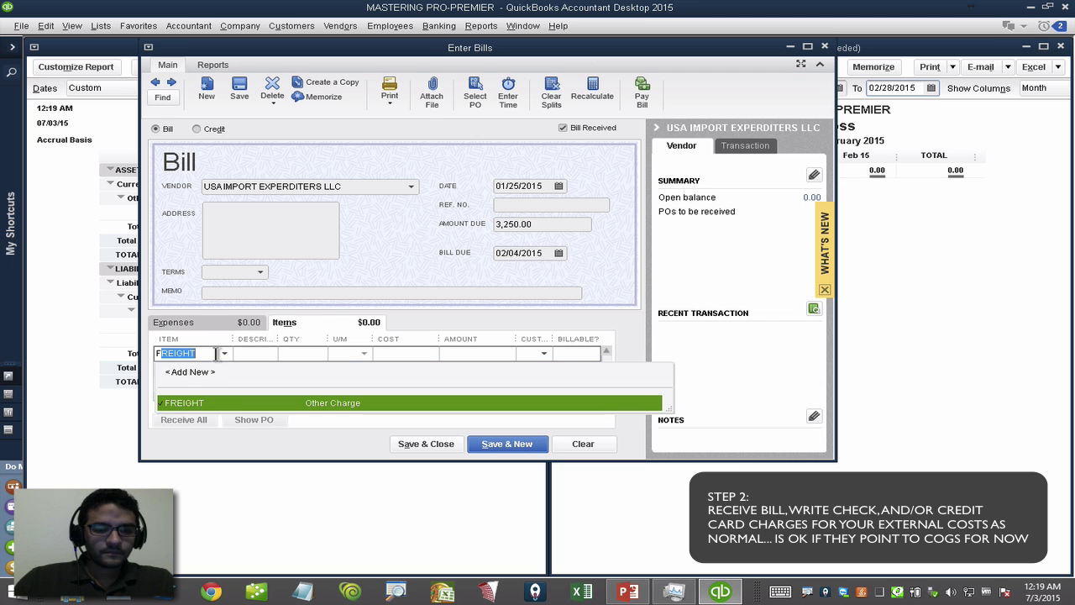
{"action": "left_click", "coordinate": [200, 403]}
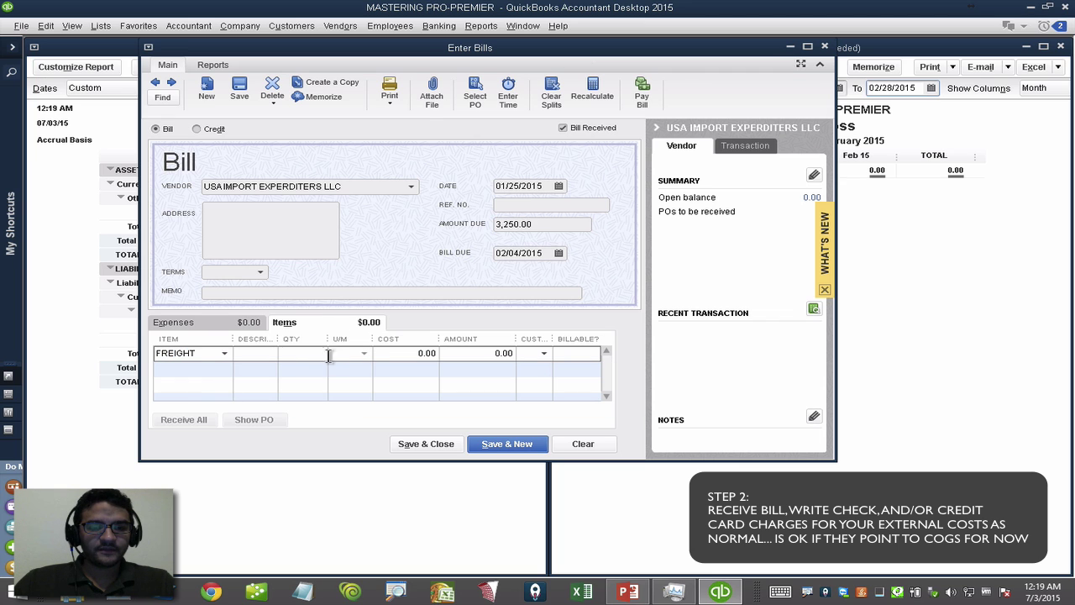
{"action": "left_click", "coordinate": [403, 354]}
{"action": "type", "text": "3250"}
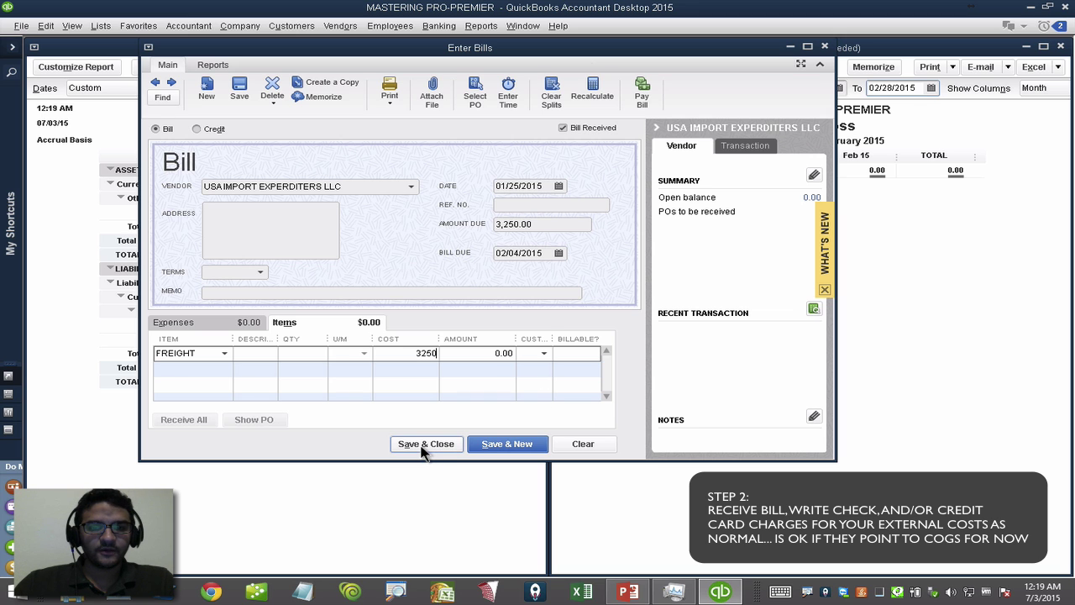
{"action": "left_click", "coordinate": [424, 445]}
{"action": "left_click", "coordinate": [507, 268]}
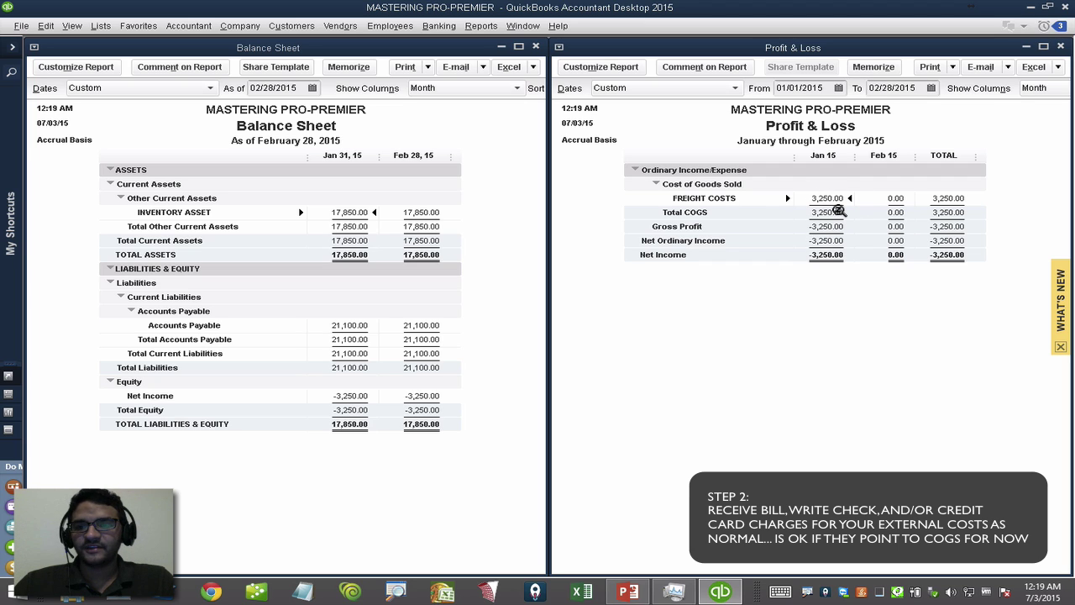
Open the Item List, widen its name column and open the FREIGHT item's details.
{"action": "left_click", "coordinate": [100, 26]}
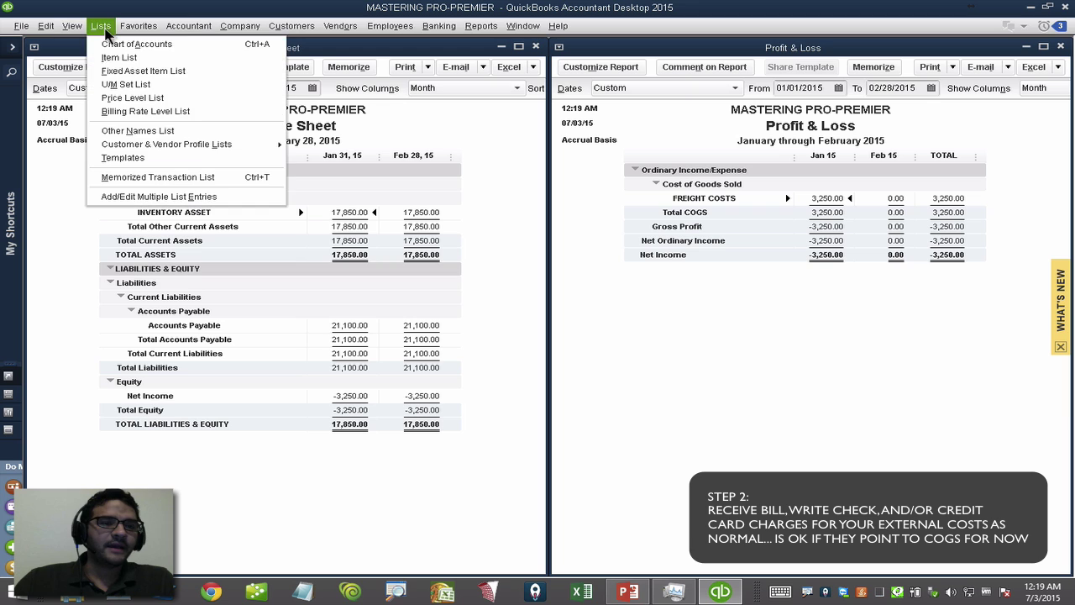
{"action": "left_click", "coordinate": [114, 57]}
{"action": "left_click_drag", "start_coordinate": [134, 131], "coordinate": [201, 131]}
{"action": "left_click", "coordinate": [107, 191]}
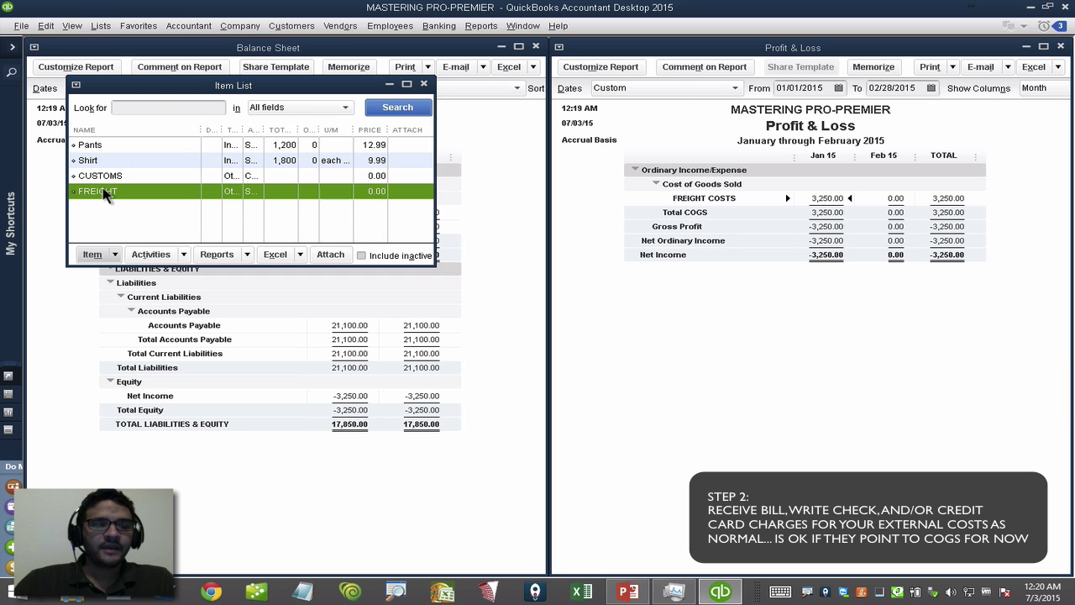
{"action": "double_click", "coordinate": [107, 191]}
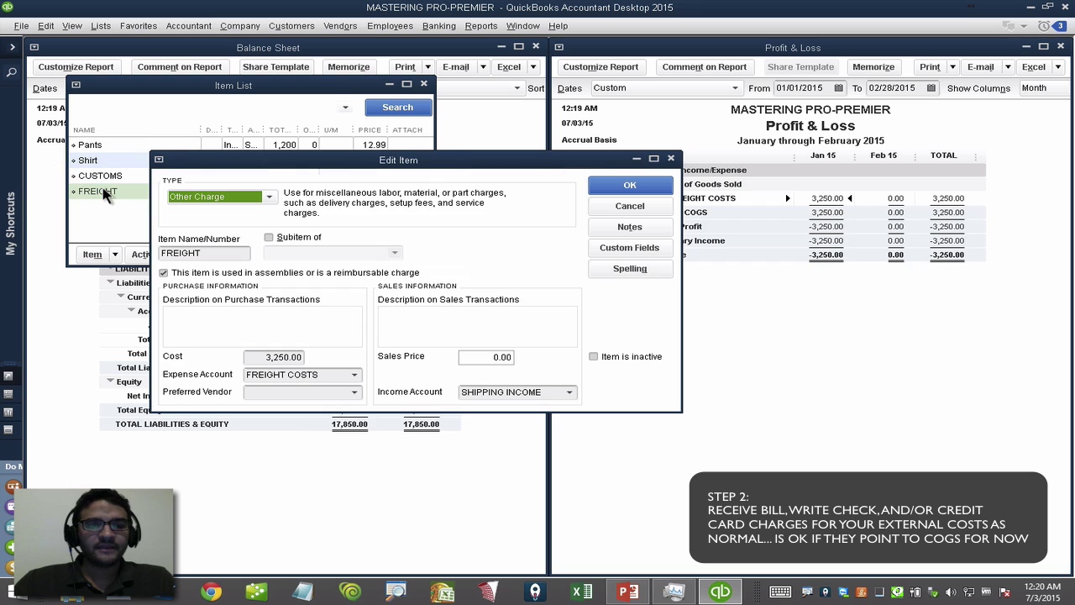
Review the FREIGHT item's expense account, income account and name, and close the item and the Item List without saving changes.
{"action": "left_click", "coordinate": [299, 374]}
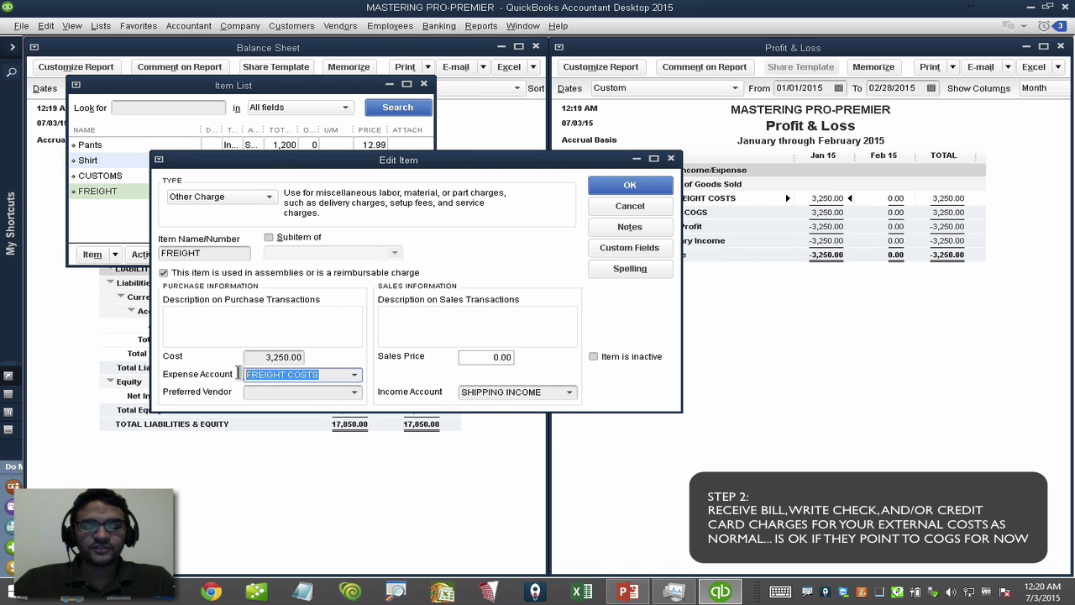
{"action": "left_click", "coordinate": [546, 393]}
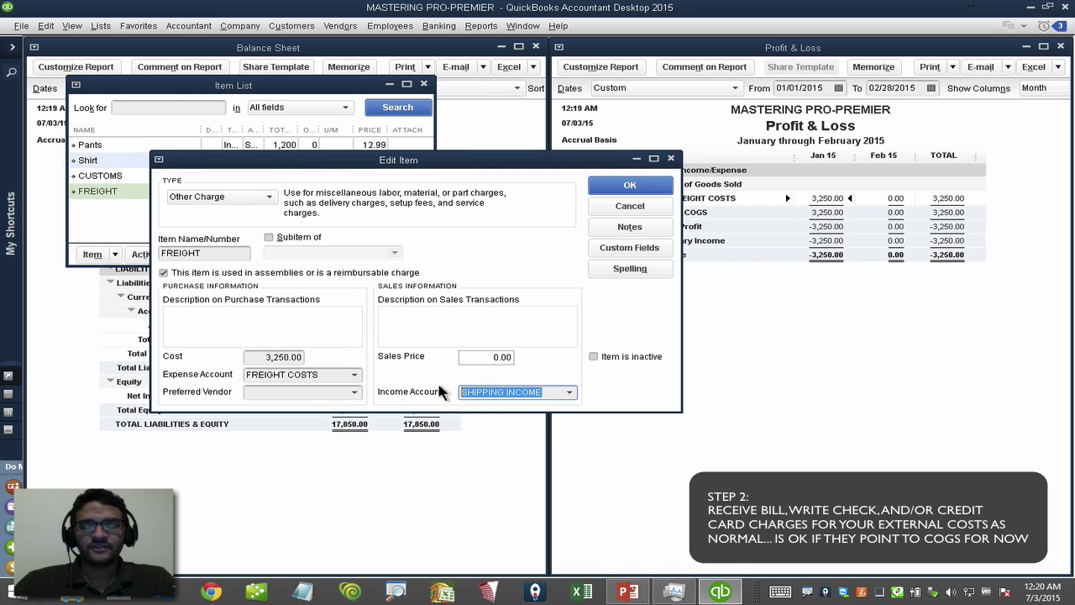
{"action": "left_click_drag", "start_coordinate": [336, 374], "coordinate": [259, 375]}
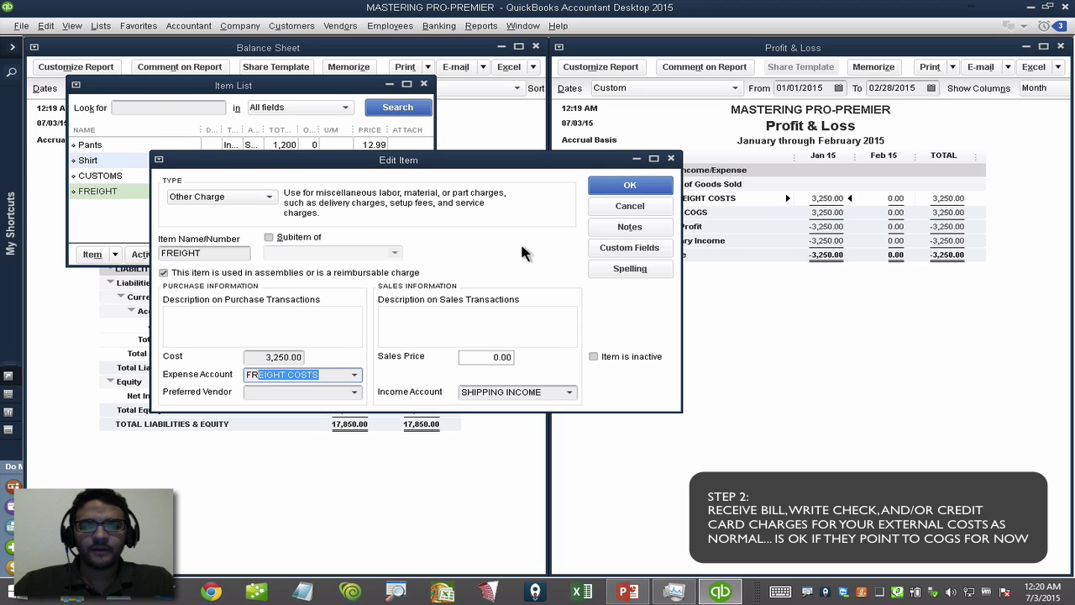
{"action": "left_click", "coordinate": [327, 375]}
{"action": "left_click_drag", "start_coordinate": [327, 374], "coordinate": [195, 374]}
{"action": "left_click", "coordinate": [354, 375]}
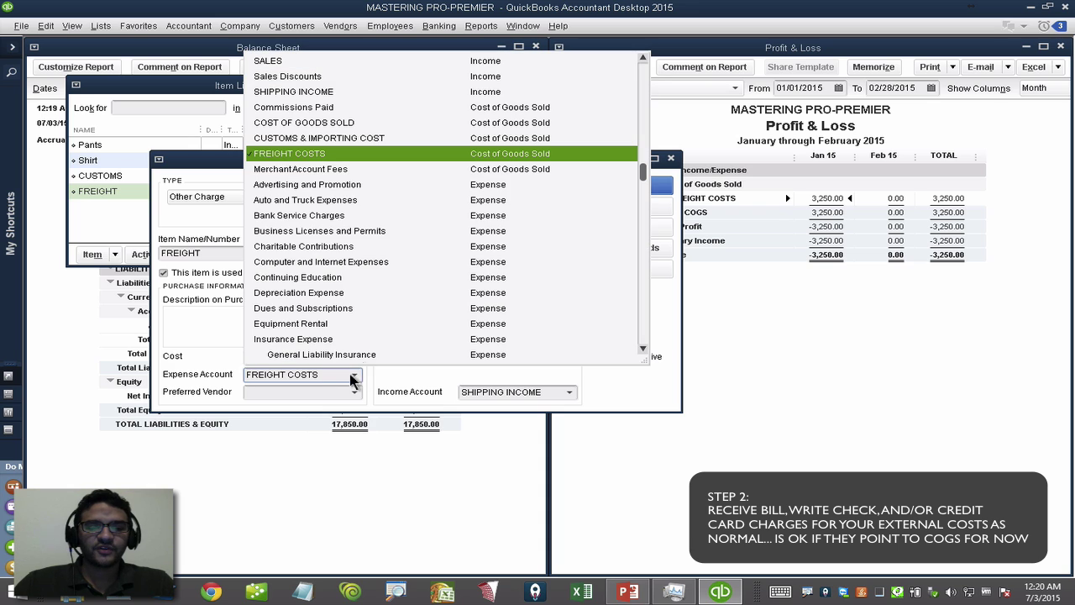
{"action": "left_click", "coordinate": [296, 153]}
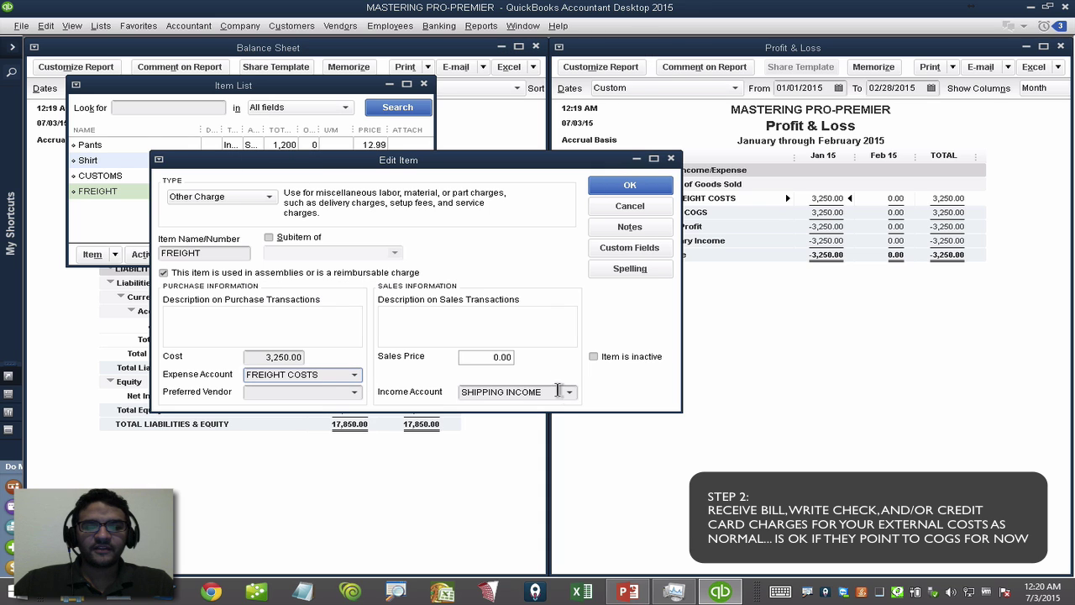
{"action": "left_click_drag", "start_coordinate": [212, 254], "coordinate": [138, 253]}
{"action": "left_click", "coordinate": [648, 203]}
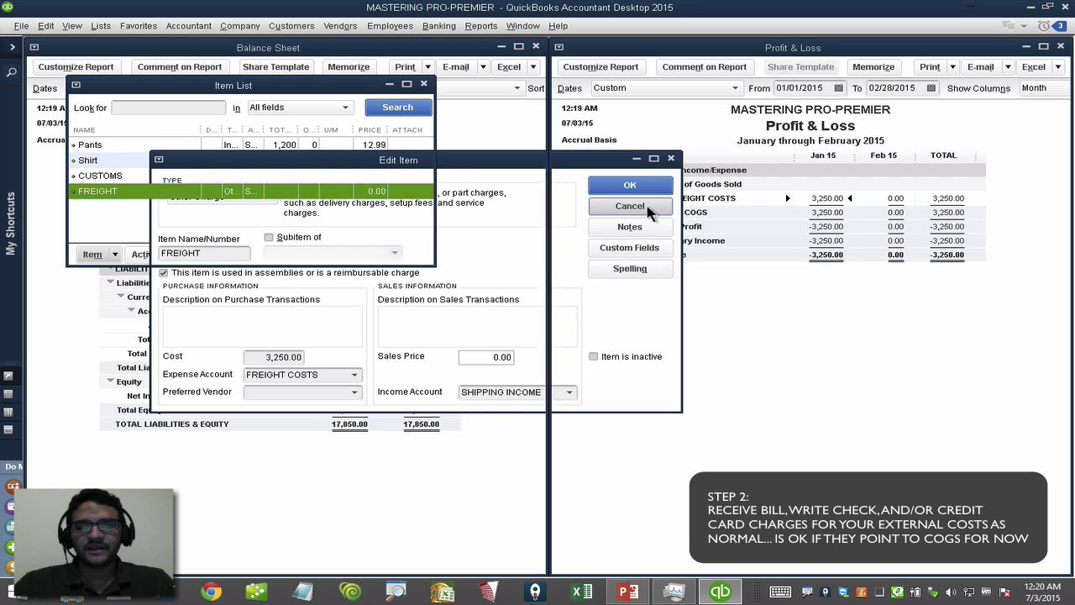
{"action": "left_click", "coordinate": [424, 84]}
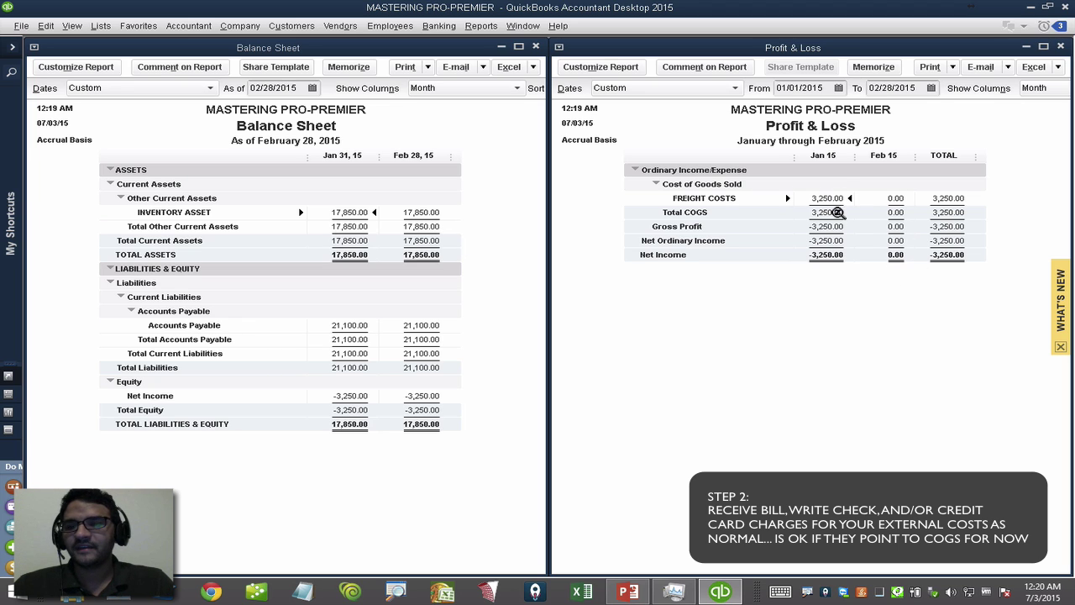
Start another vendor bill and choose USA IMPORT EXPERDITERS LLC as the vendor.
{"action": "left_click", "coordinate": [302, 26]}
{"action": "mouse_move", "coordinate": [330, 30]}
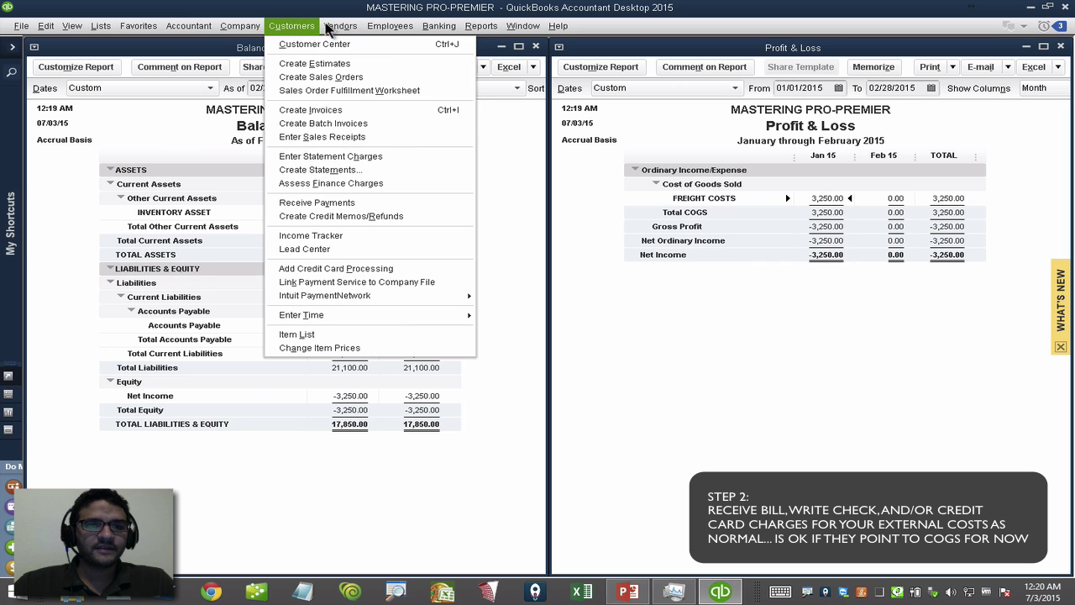
{"action": "left_click", "coordinate": [354, 66]}
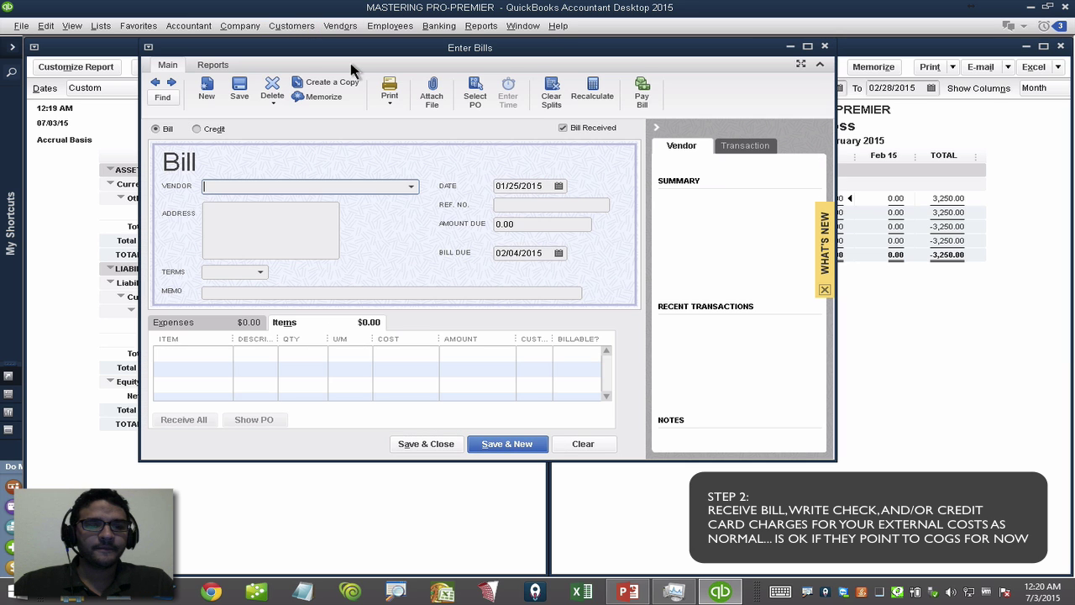
{"action": "left_click", "coordinate": [411, 185]}
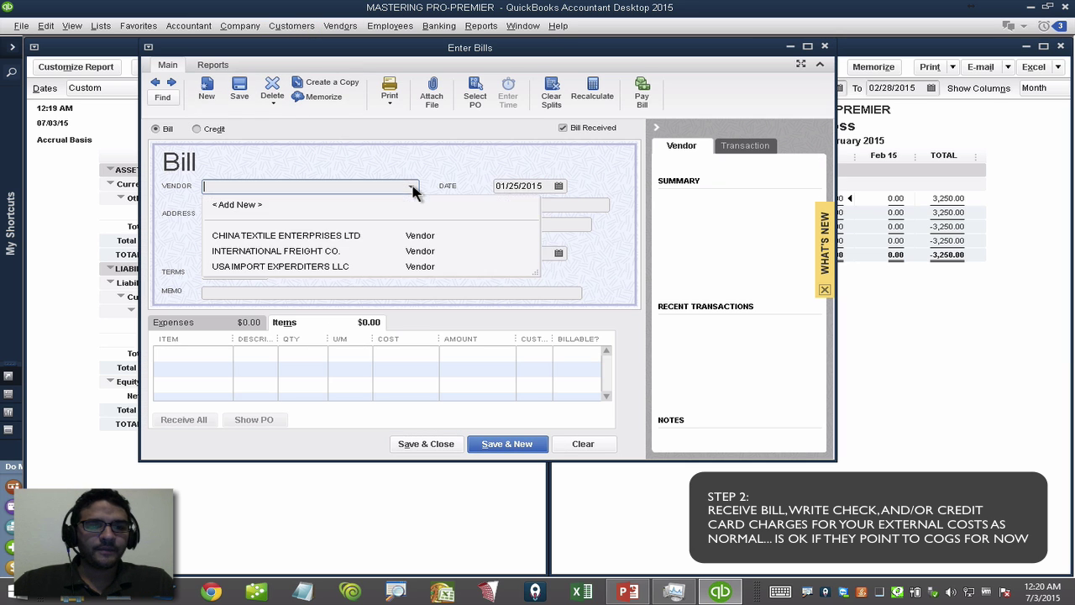
{"action": "left_click", "coordinate": [308, 269]}
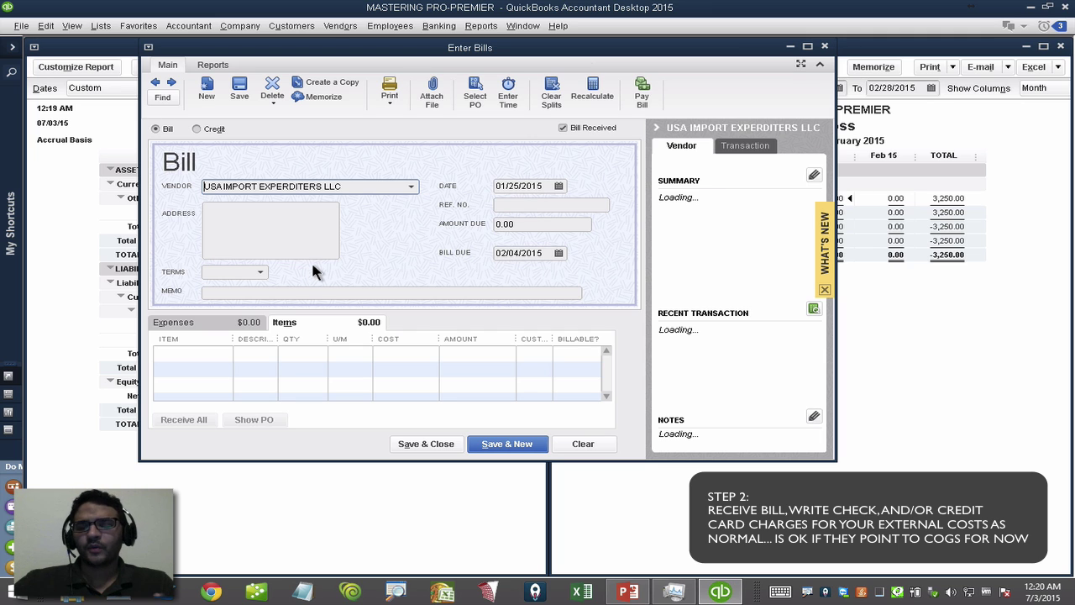
Set the bill date to 02/08/2015 and the amount due to 1750.
{"action": "left_click", "coordinate": [533, 187]}
{"action": "key", "text": "plus"}
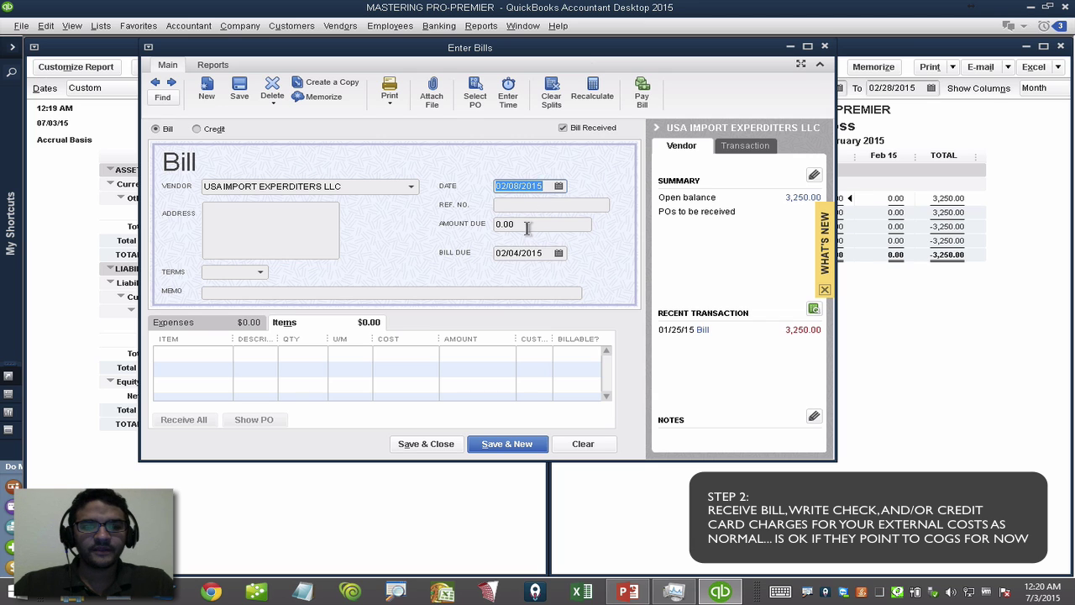
{"action": "left_click", "coordinate": [527, 223]}
{"action": "type", "text": "1750"}
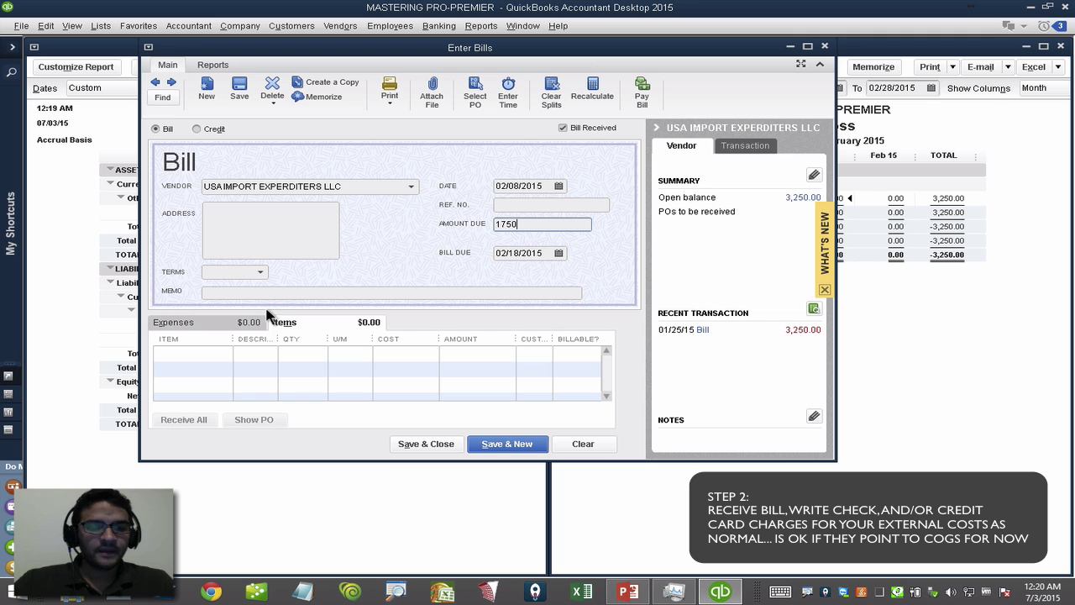
Add the CUSTOMS item with a cost of 1,750, and save and close the bill, accepting its past date.
{"action": "left_click", "coordinate": [210, 351]}
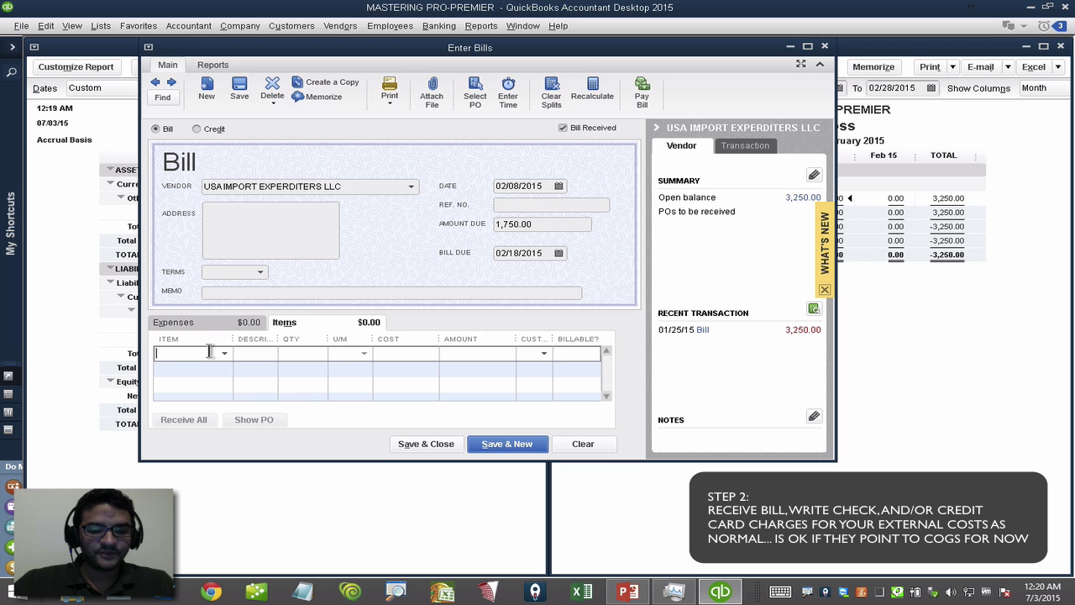
{"action": "type", "text": "CUSTOMS"}
{"action": "left_click", "coordinate": [208, 403]}
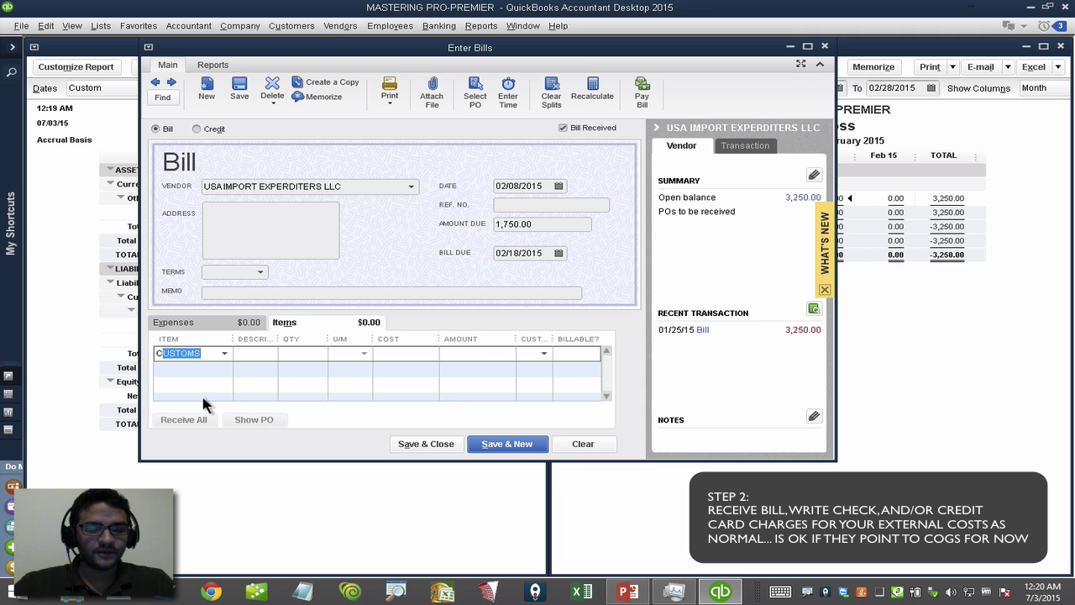
{"action": "left_click", "coordinate": [427, 445]}
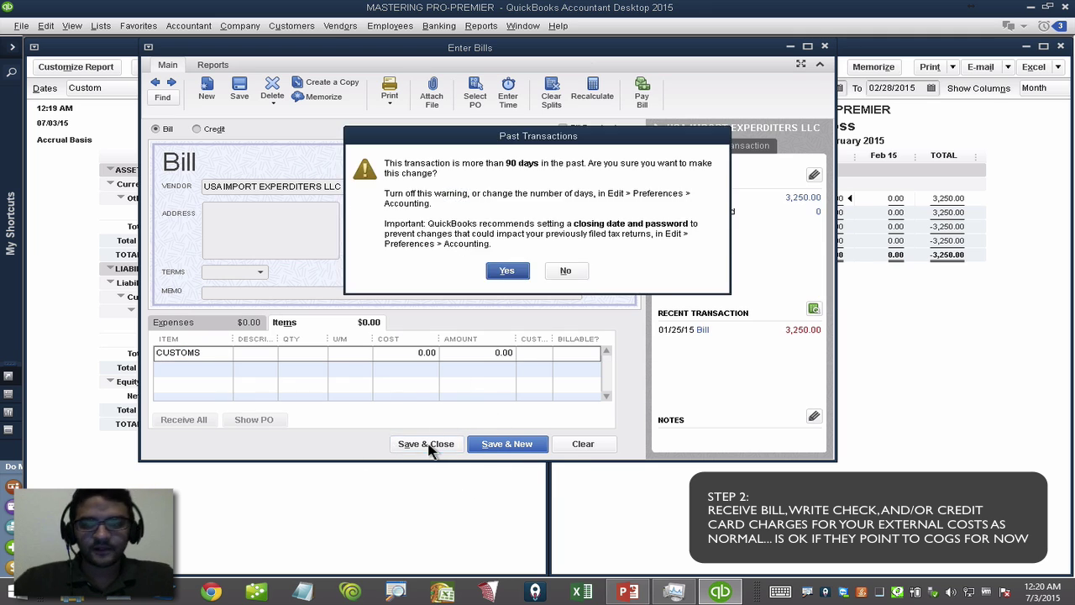
{"action": "left_click", "coordinate": [508, 269]}
{"action": "left_click", "coordinate": [537, 203]}
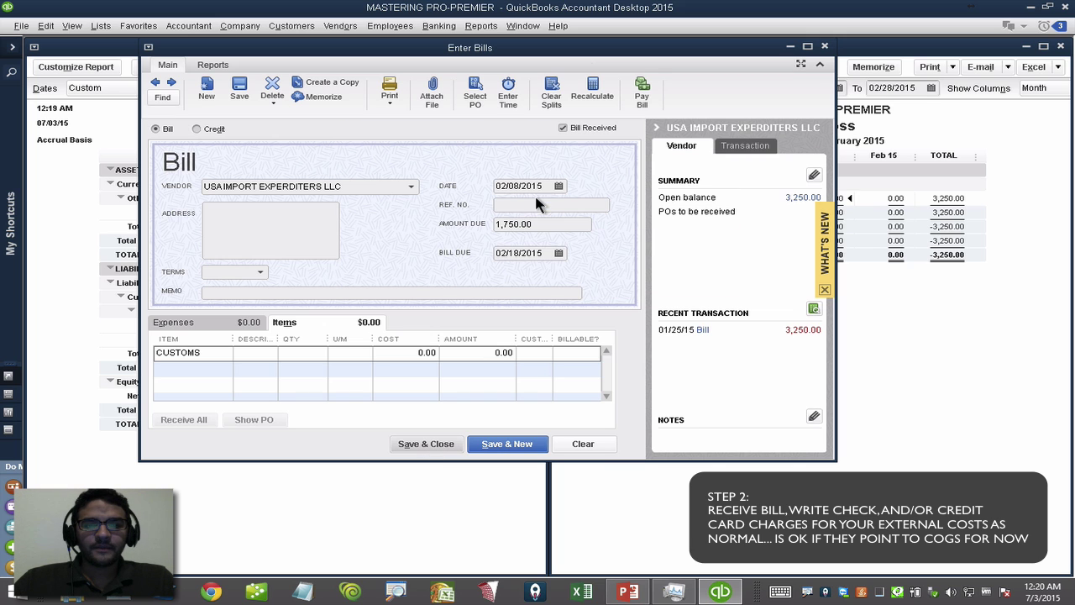
{"action": "left_click", "coordinate": [415, 356]}
{"action": "type", "text": "1"}
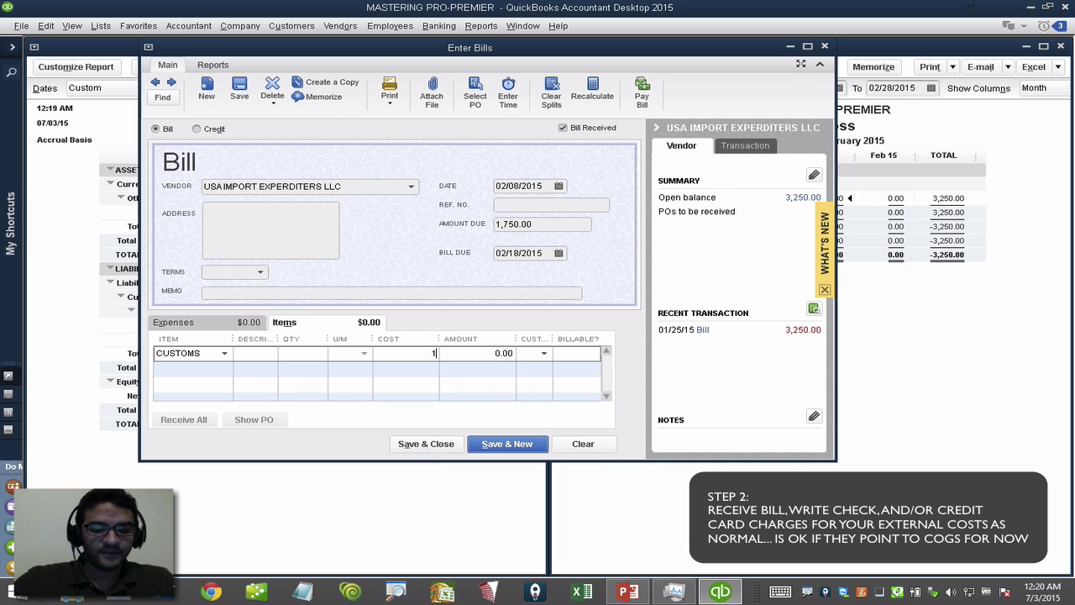
{"action": "type", "text": ",750"}
{"action": "left_click", "coordinate": [426, 443]}
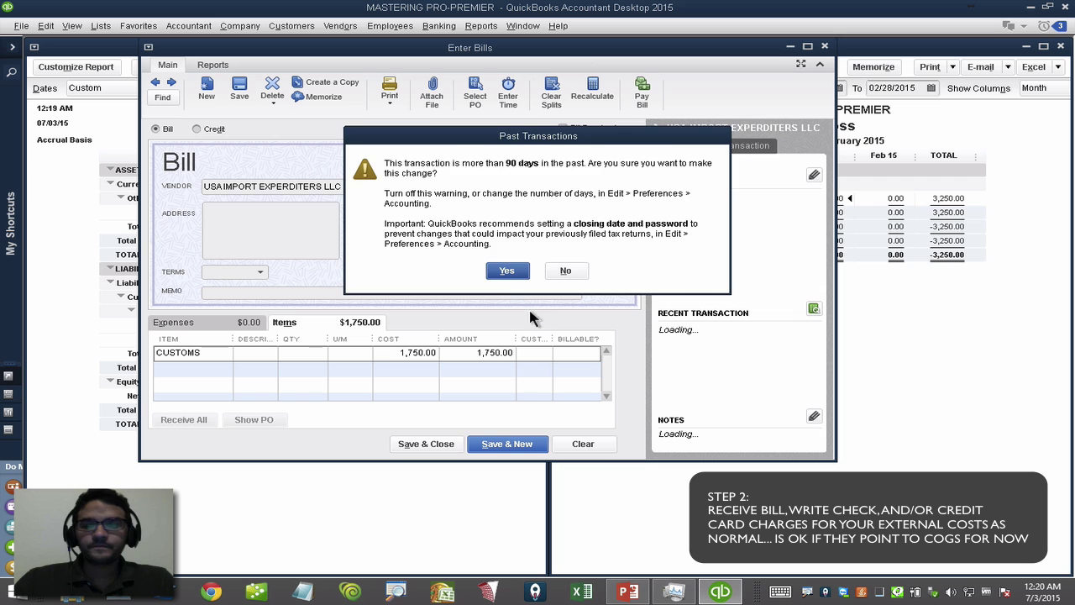
{"action": "left_click", "coordinate": [504, 269]}
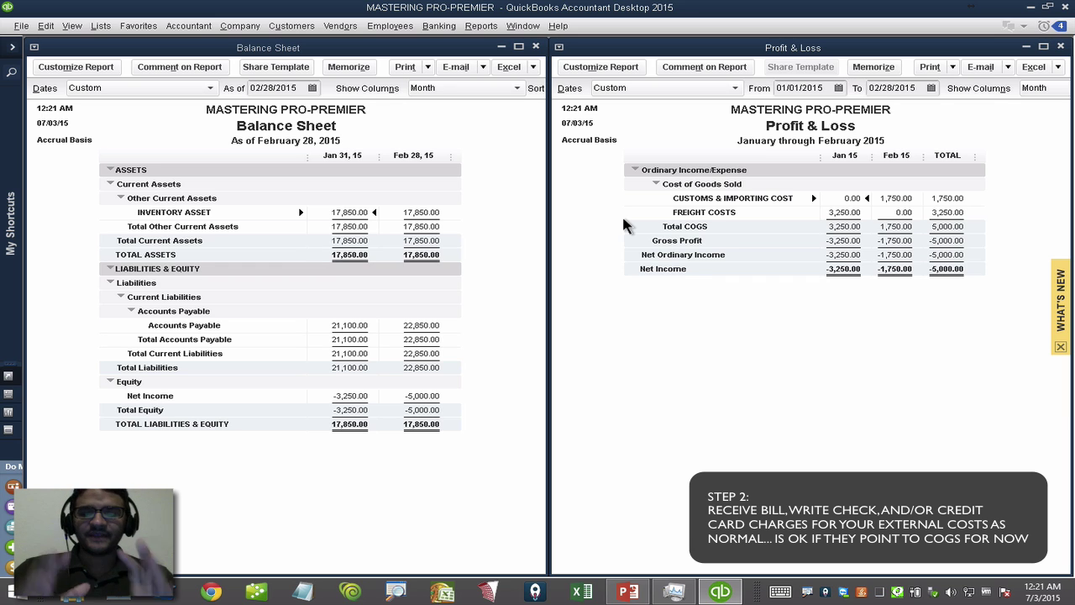
Create a new invoice for ABC CUSTOMER.
{"action": "left_click", "coordinate": [285, 27]}
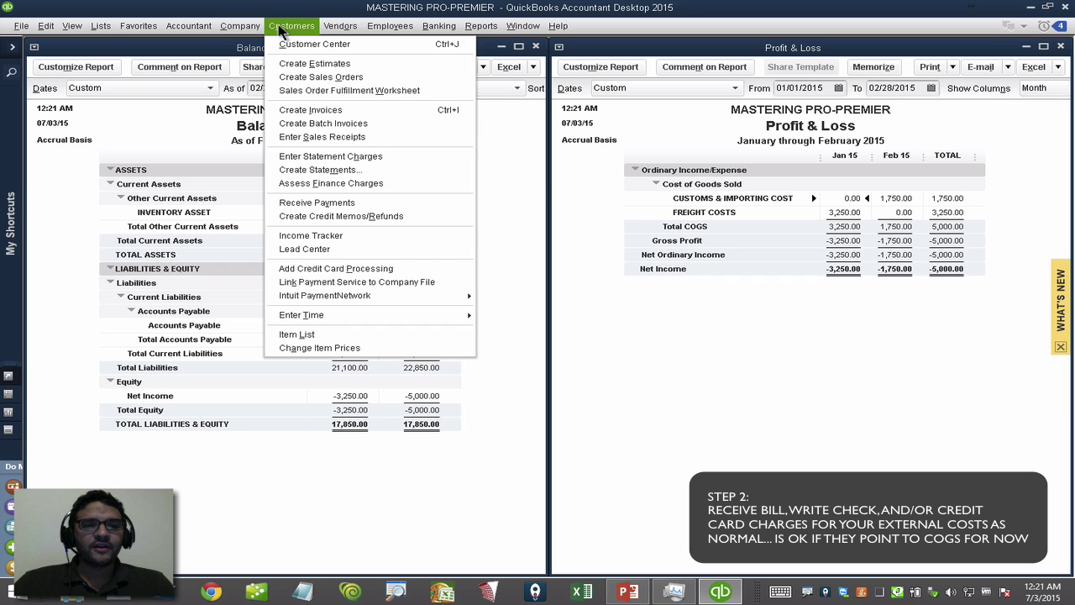
{"action": "left_click", "coordinate": [319, 110]}
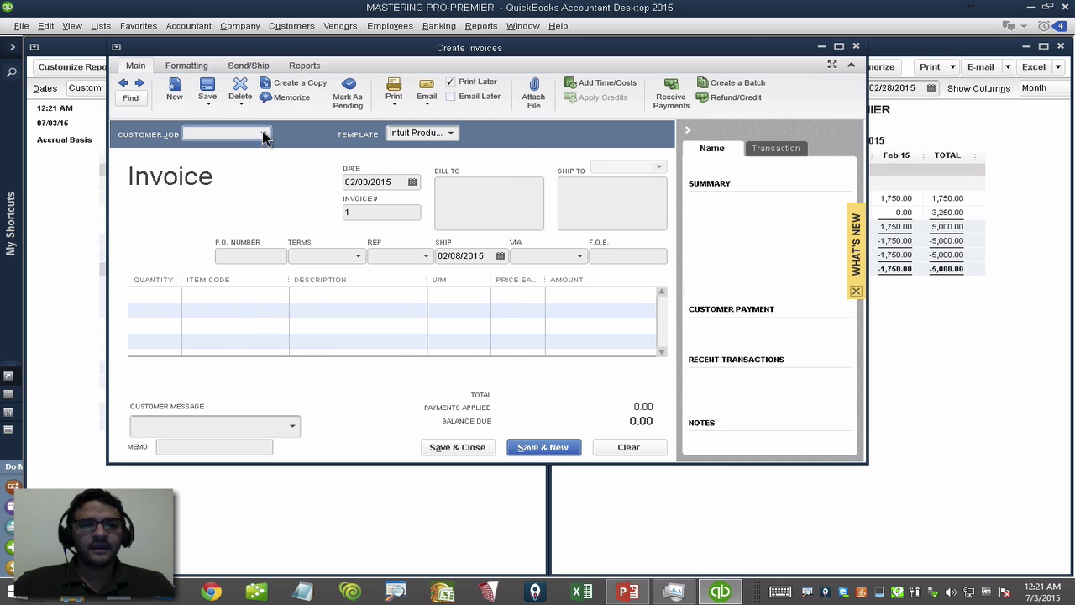
{"action": "left_click", "coordinate": [264, 136]}
{"action": "left_click", "coordinate": [228, 180]}
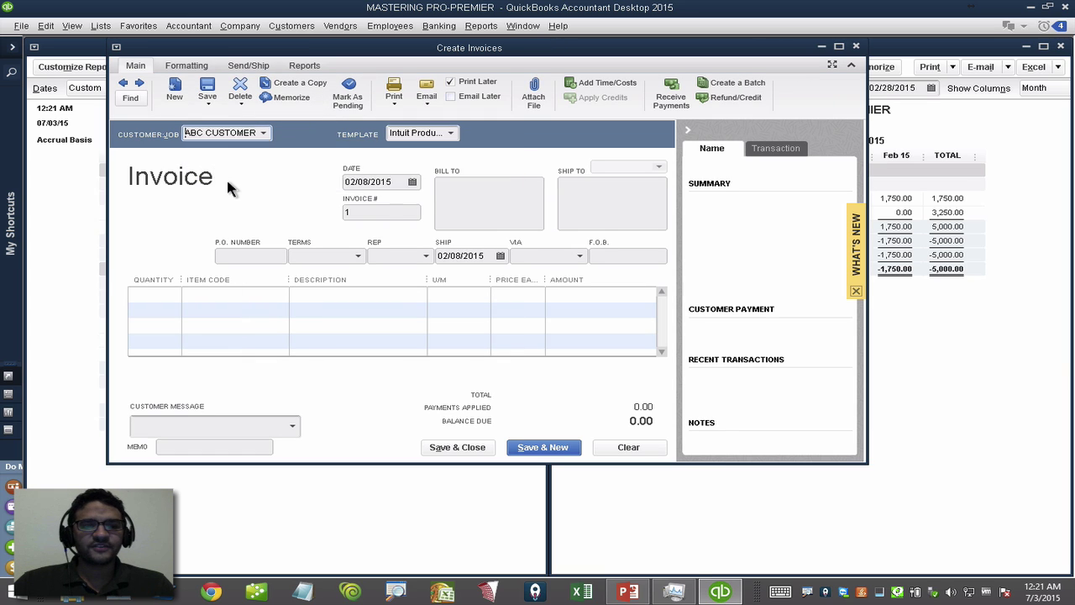
{"action": "left_click", "coordinate": [437, 130]}
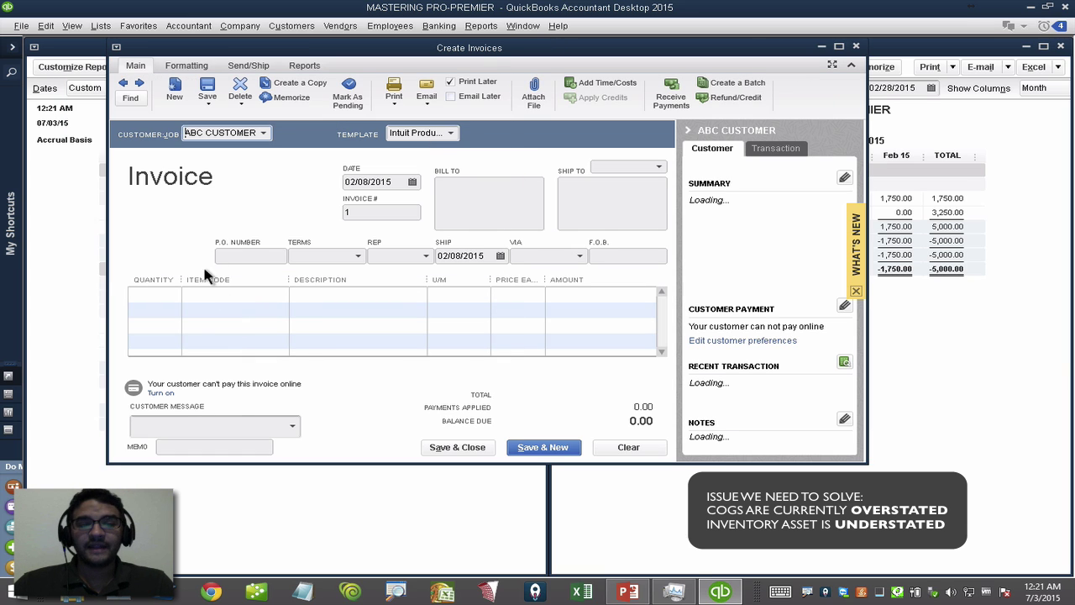
Add the Pants item to the invoice's first line with a quantity of 500.
{"action": "left_click", "coordinate": [205, 292]}
{"action": "left_click", "coordinate": [280, 294]}
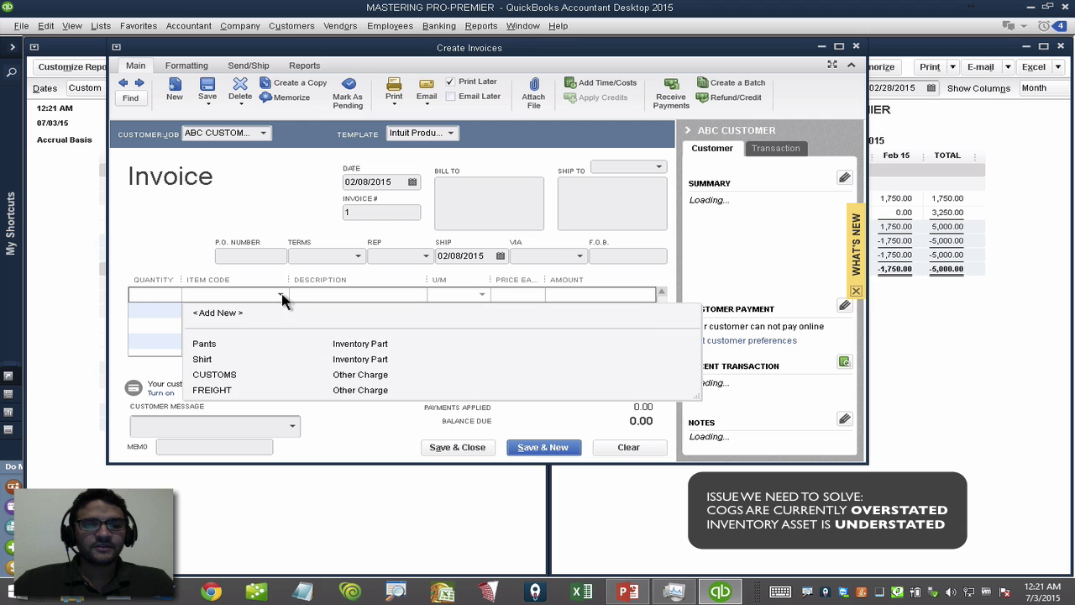
{"action": "left_click", "coordinate": [214, 349]}
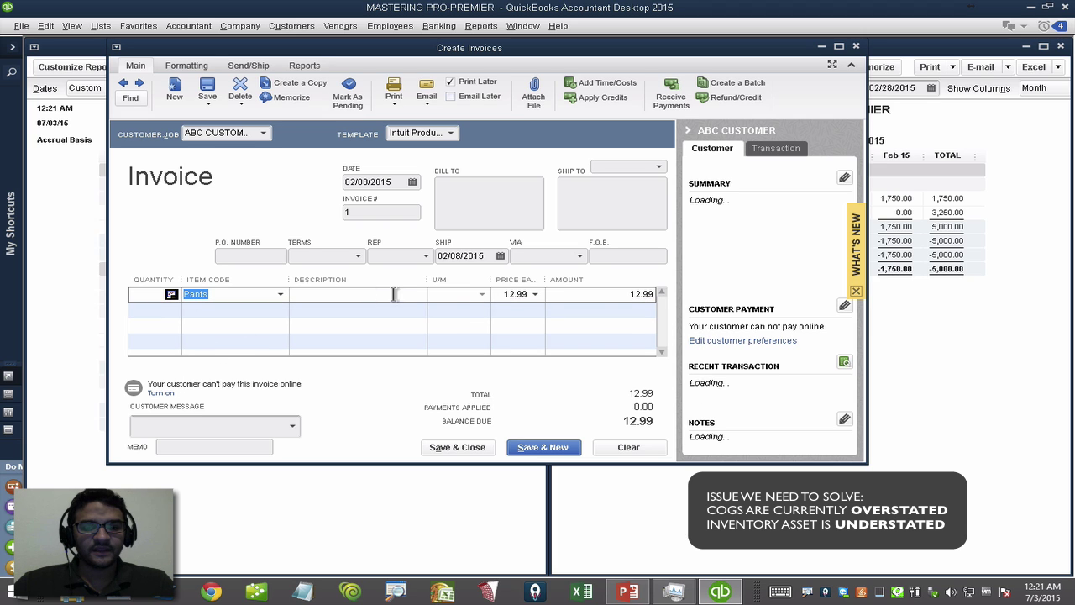
{"action": "left_click", "coordinate": [146, 293]}
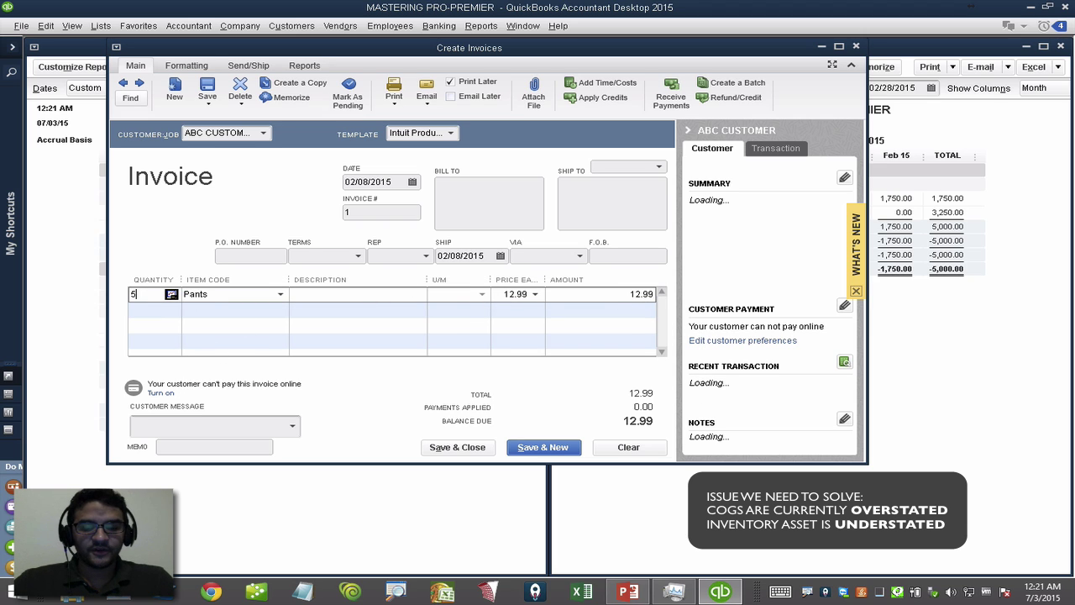
{"action": "type", "text": "500"}
Add the Shirt item to the invoice's second line with a quantity of 600.
{"action": "left_click", "coordinate": [192, 309]}
{"action": "type", "text": "Shirt"}
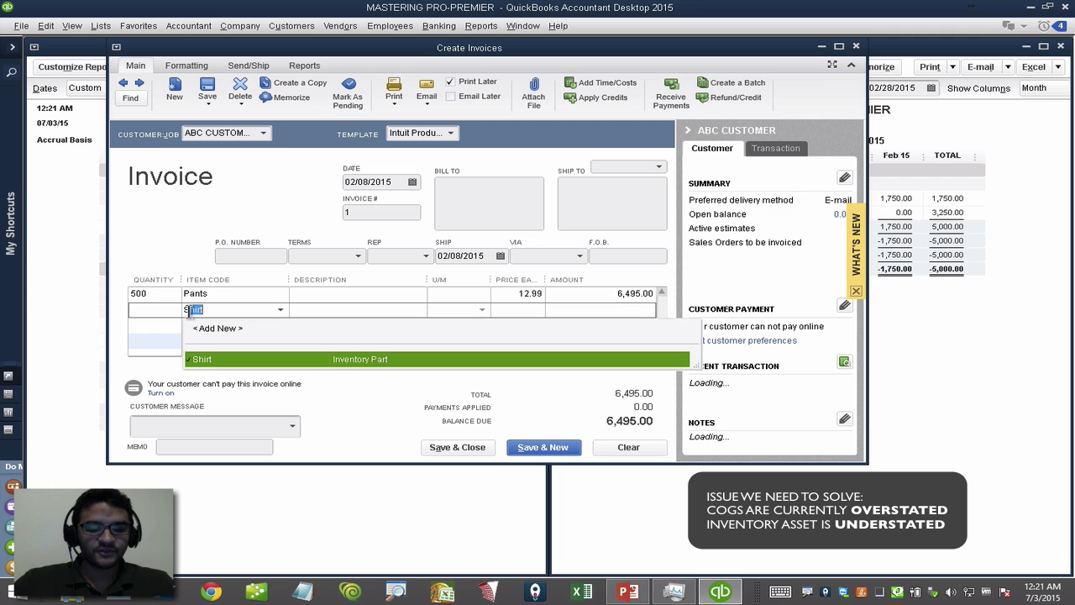
{"action": "left_click", "coordinate": [141, 310]}
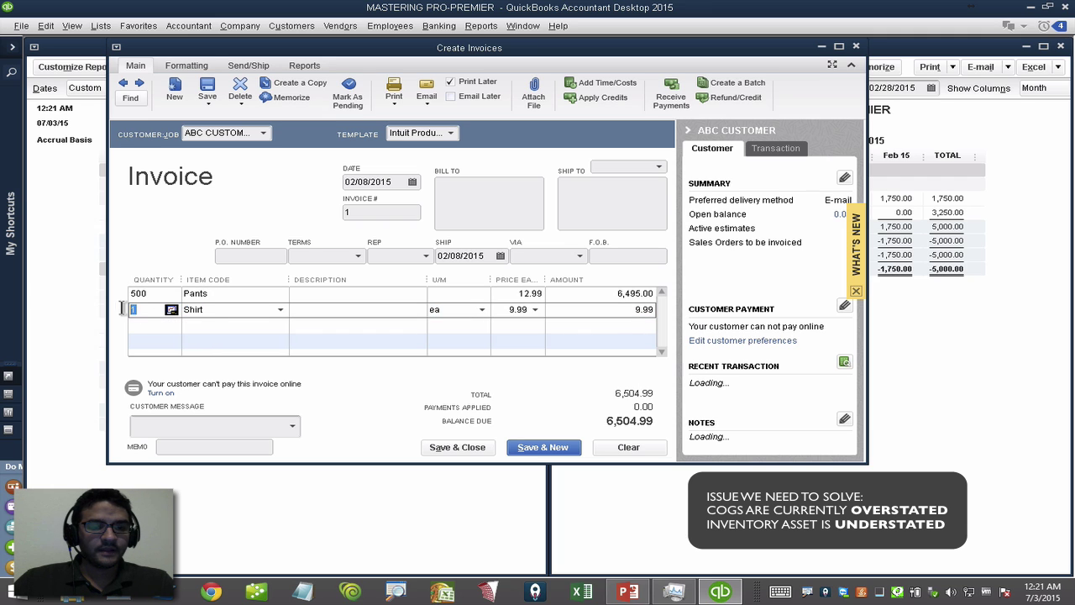
{"action": "type", "text": "600"}
{"action": "key", "text": "Tab"}
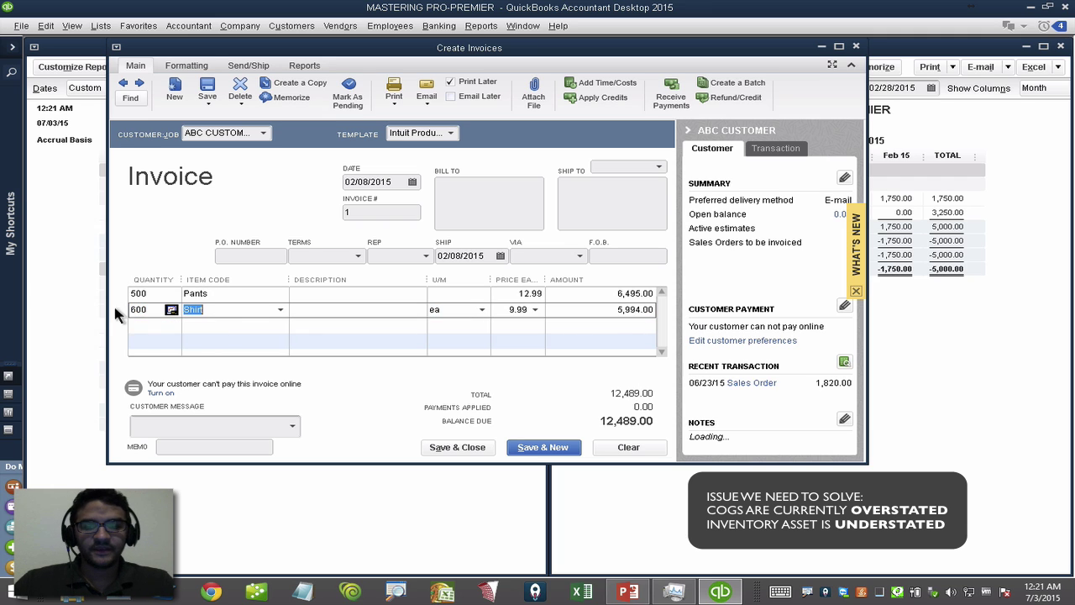
Move the invoice date forward, and save and close the invoice, accepting its past date.
{"action": "left_click", "coordinate": [379, 182]}
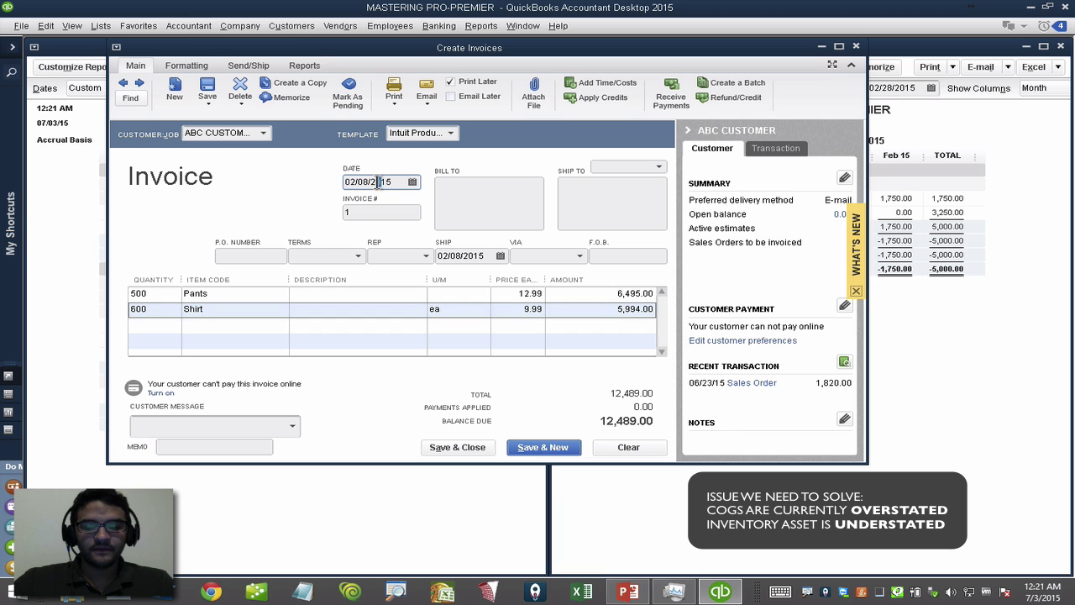
{"action": "key", "text": "plus"}
{"action": "key", "text": "plus"}
{"action": "left_click", "coordinate": [460, 448]}
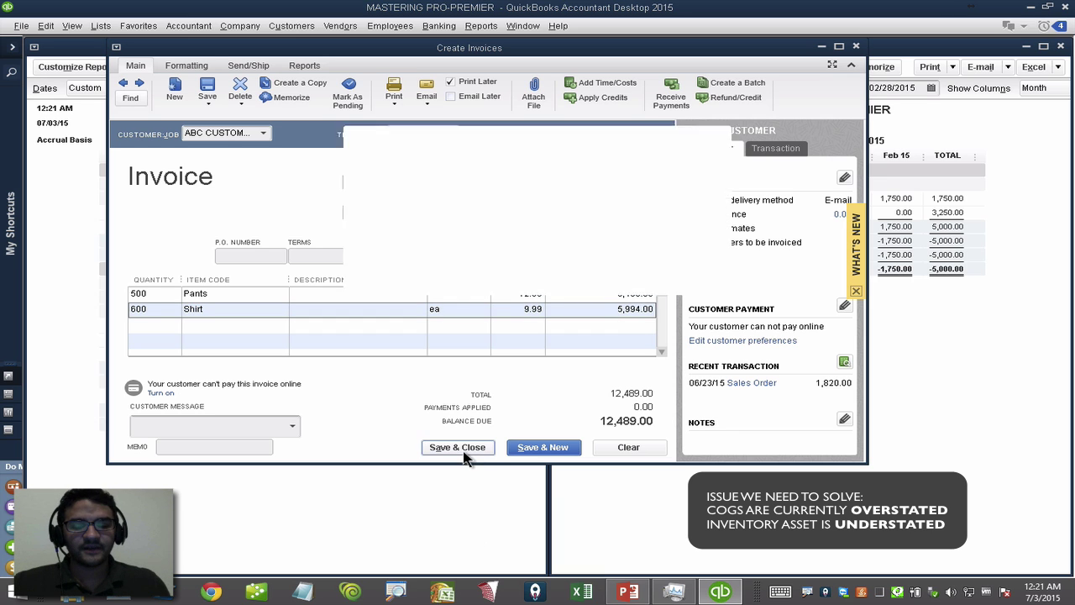
{"action": "left_click", "coordinate": [506, 270]}
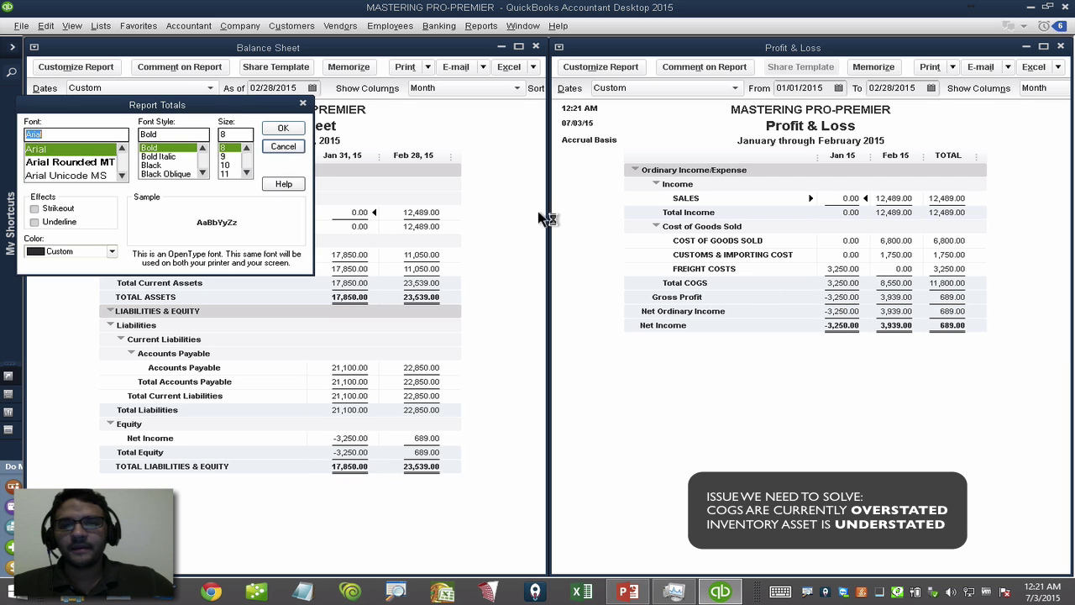
{"action": "left_click", "coordinate": [285, 148]}
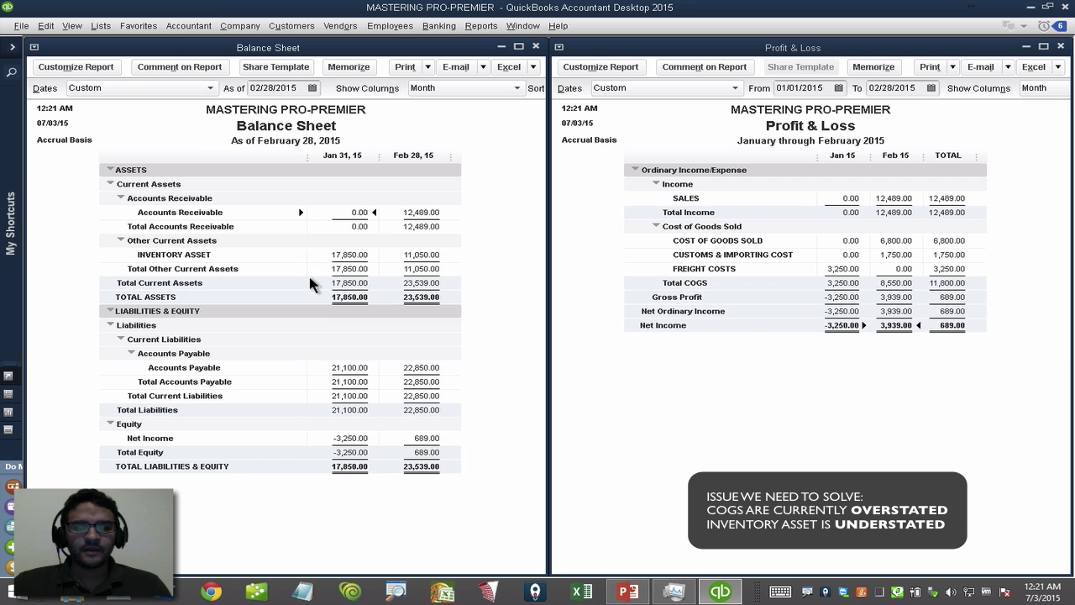
{"action": "right_click", "coordinate": [430, 256]}
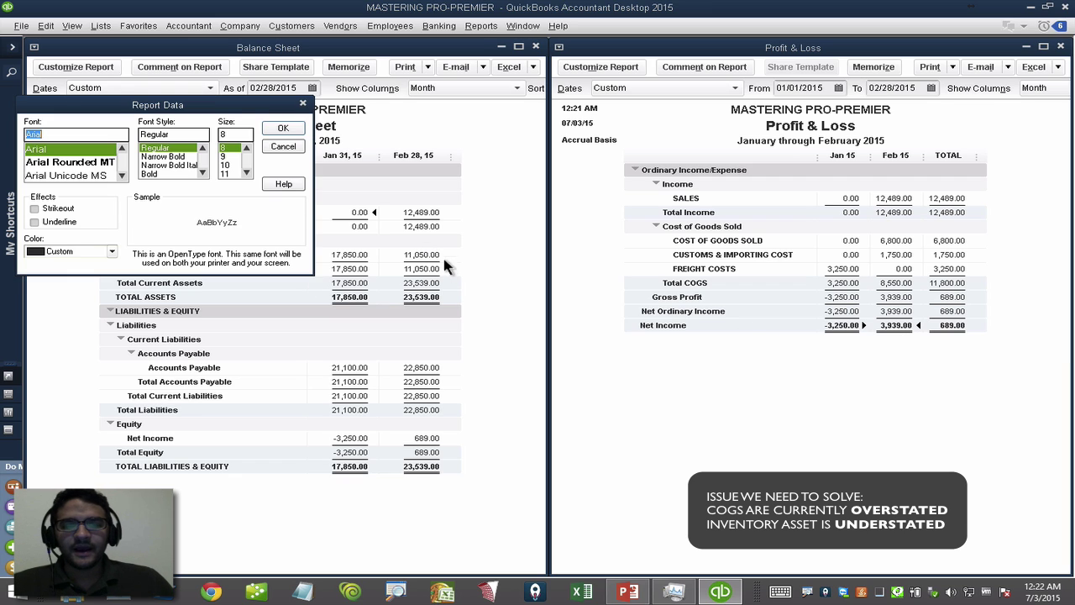
{"action": "left_click", "coordinate": [274, 150]}
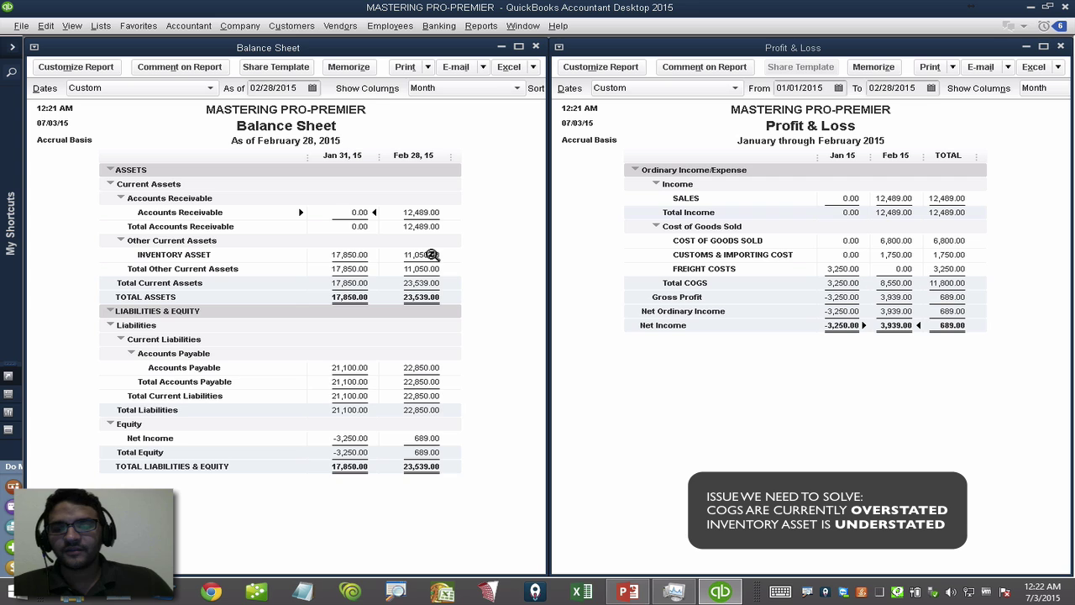
View the Inventory Valuation Summary report to check the items' average costs, and close it.
{"action": "left_click", "coordinate": [465, 28]}
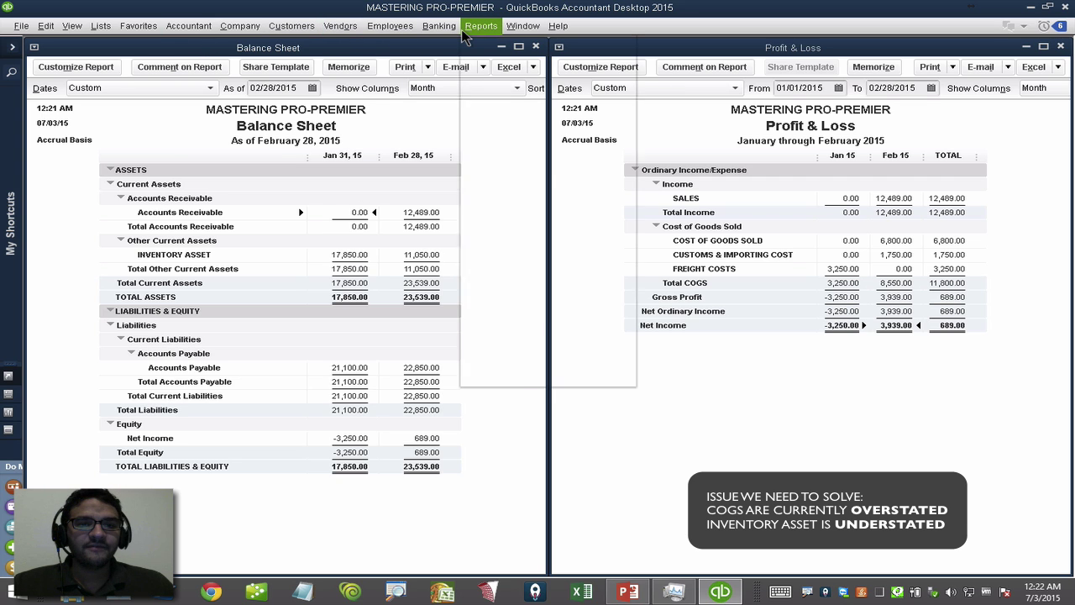
{"action": "mouse_move", "coordinate": [554, 214]}
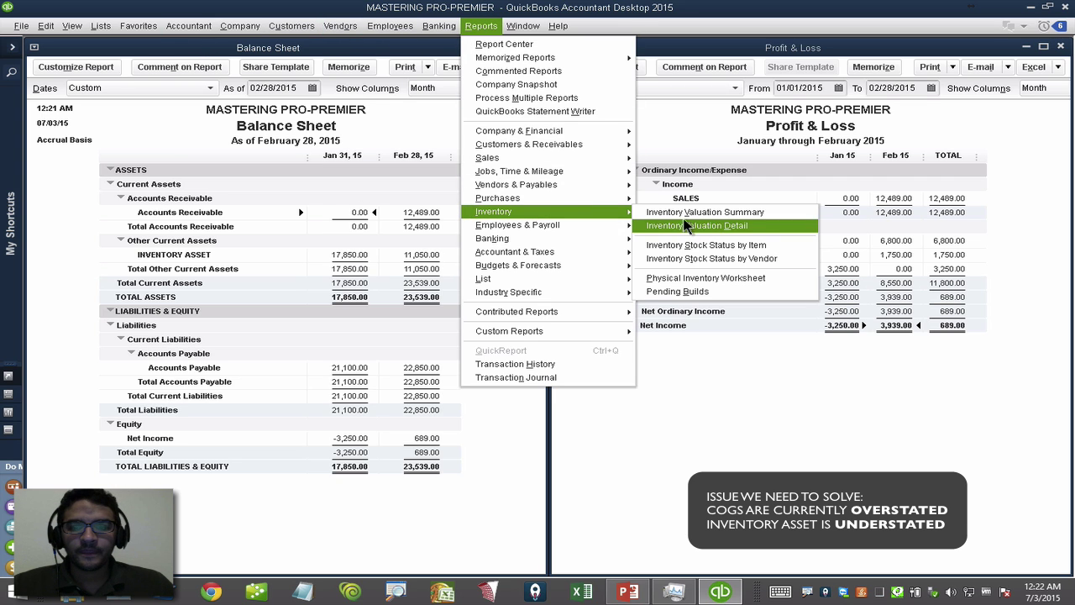
{"action": "left_click", "coordinate": [687, 212]}
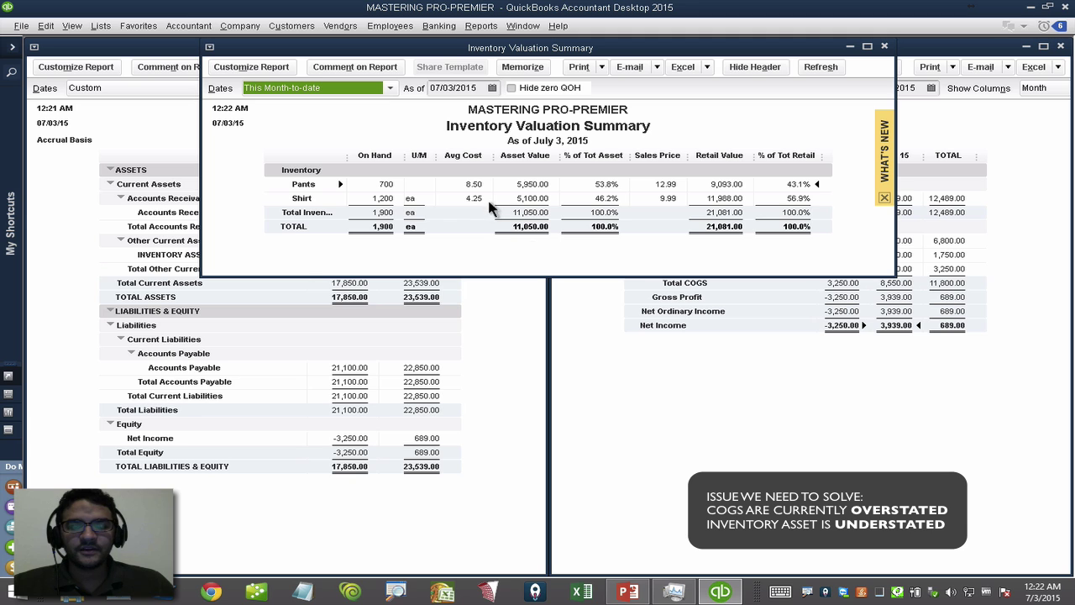
{"action": "left_click", "coordinate": [884, 47]}
Switch to the PowerPoint scenario slide and write the customs cost as $1,750 with a thousands comma.
{"action": "key", "text": "alt+Tab"}
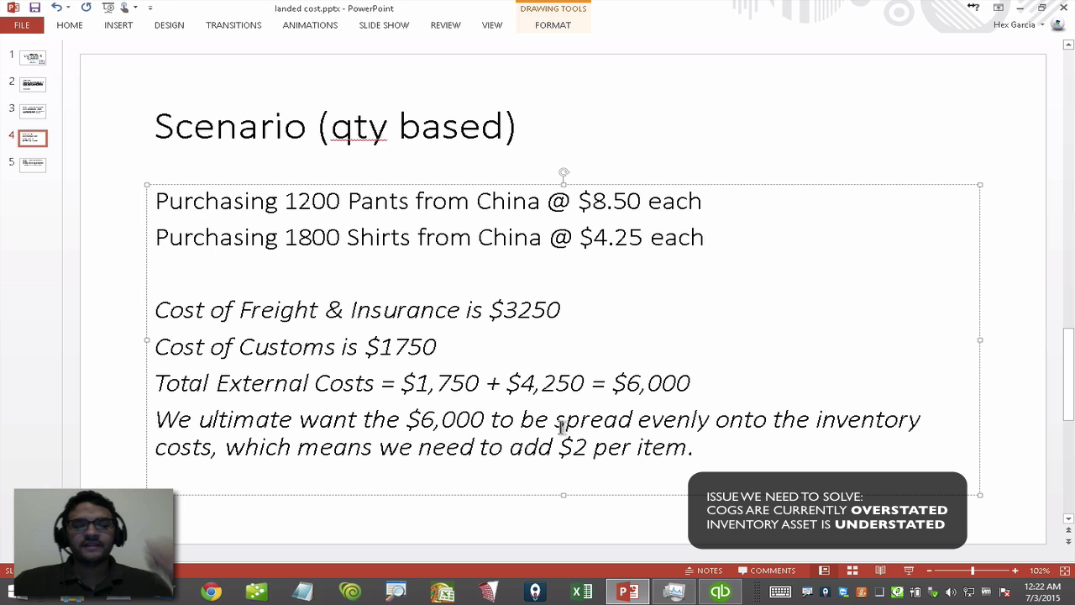
{"action": "left_click", "coordinate": [399, 347]}
{"action": "type", "text": ","}
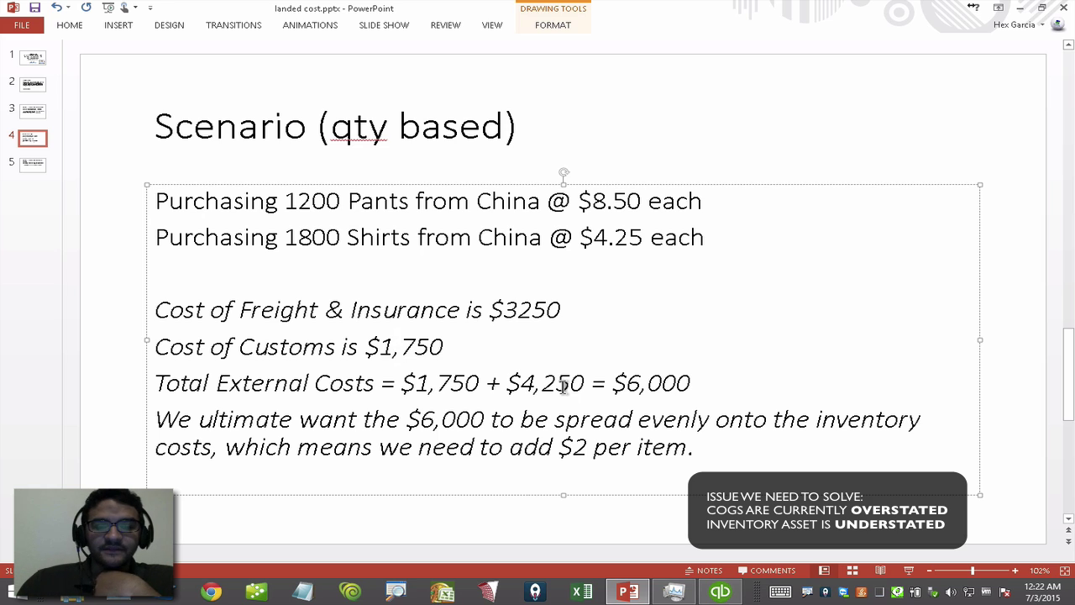
Correct the slide's total external costs line to $1,750 + $3,250 = $5,000.
{"action": "left_click", "coordinate": [539, 383]}
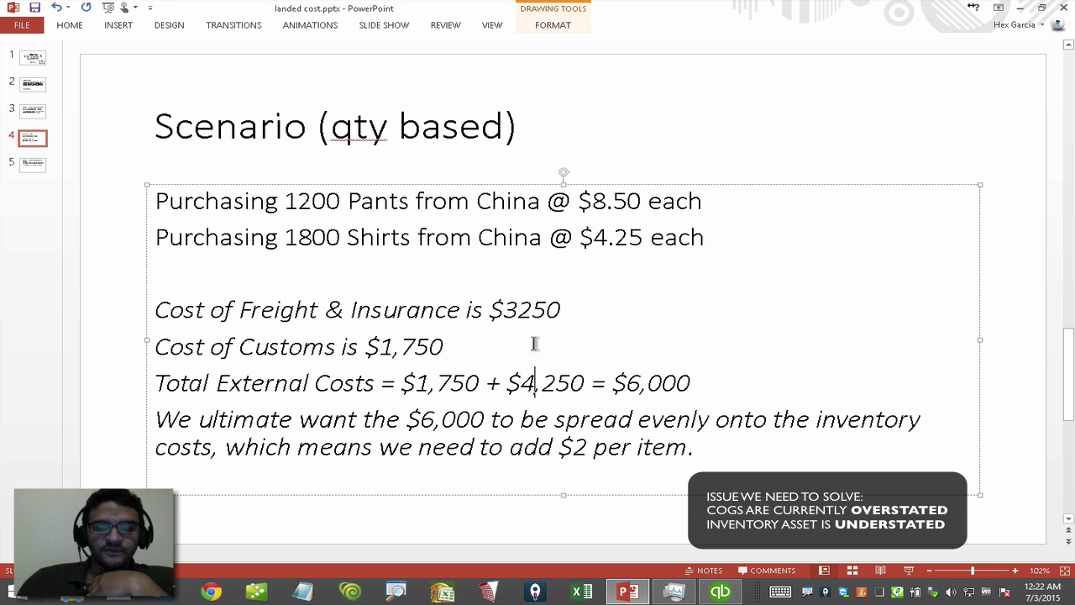
{"action": "left_click", "coordinate": [517, 310]}
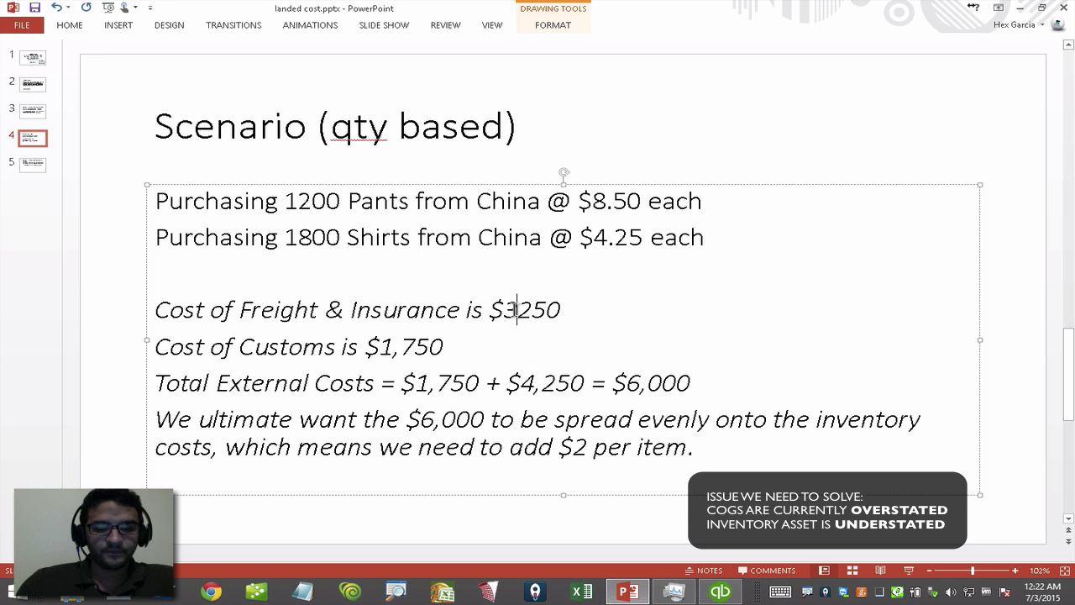
{"action": "left_click", "coordinate": [641, 384]}
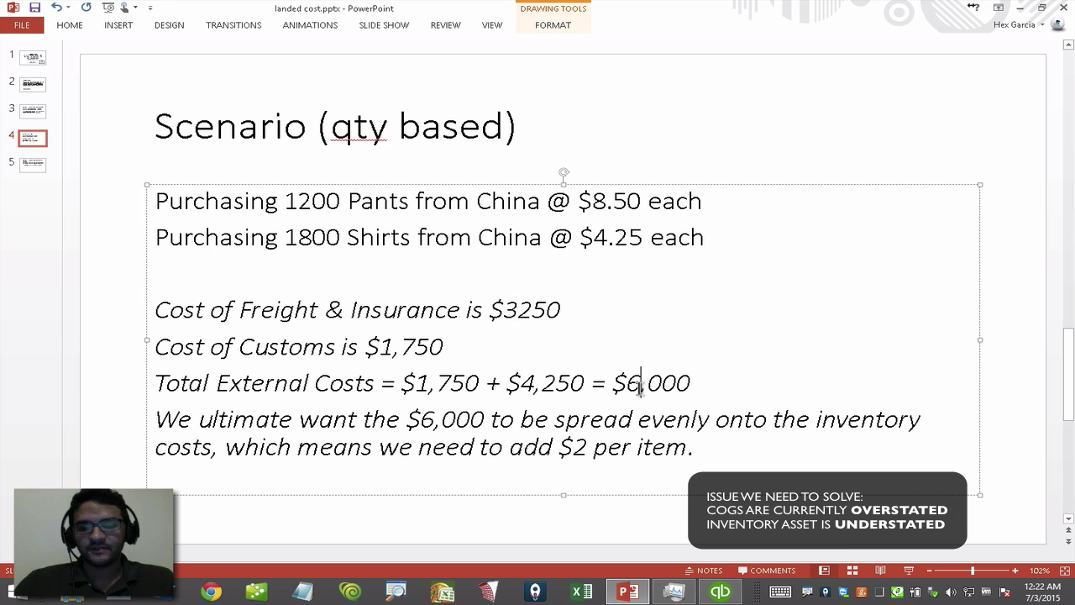
{"action": "key", "text": "BackSpace"}
{"action": "type", "text": "5"}
{"action": "left_click", "coordinate": [536, 383]}
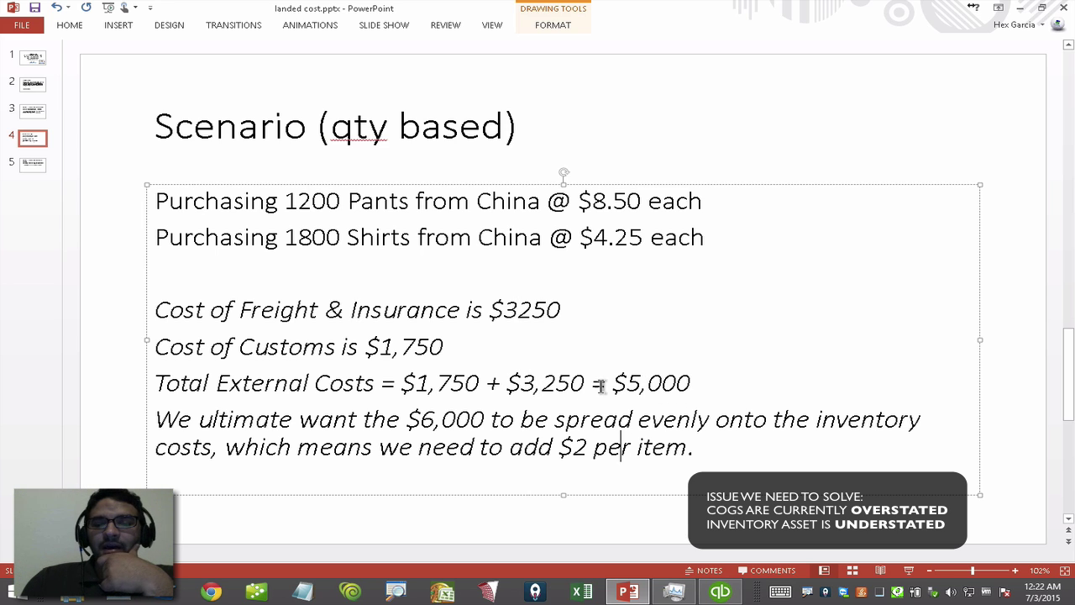
Set the amount spread onto inventory costs to $5,000 on the slide and highlight the purchased pants and shirts quantities.
{"action": "left_click", "coordinate": [437, 420]}
{"action": "key", "text": "BackSpace"}
{"action": "type", "text": "5"}
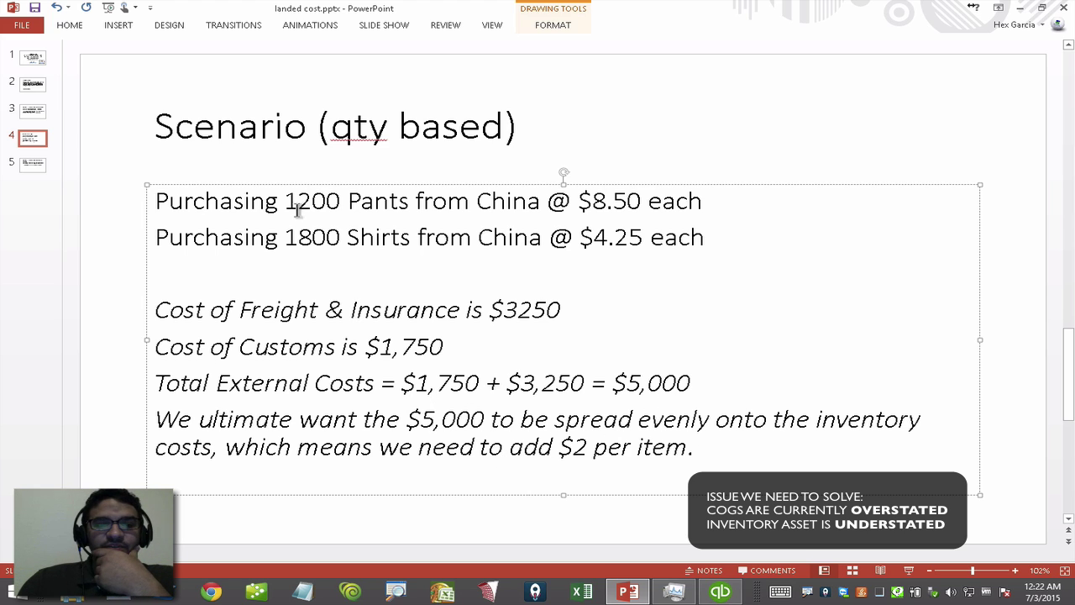
{"action": "left_click_drag", "start_coordinate": [289, 203], "coordinate": [333, 240]}
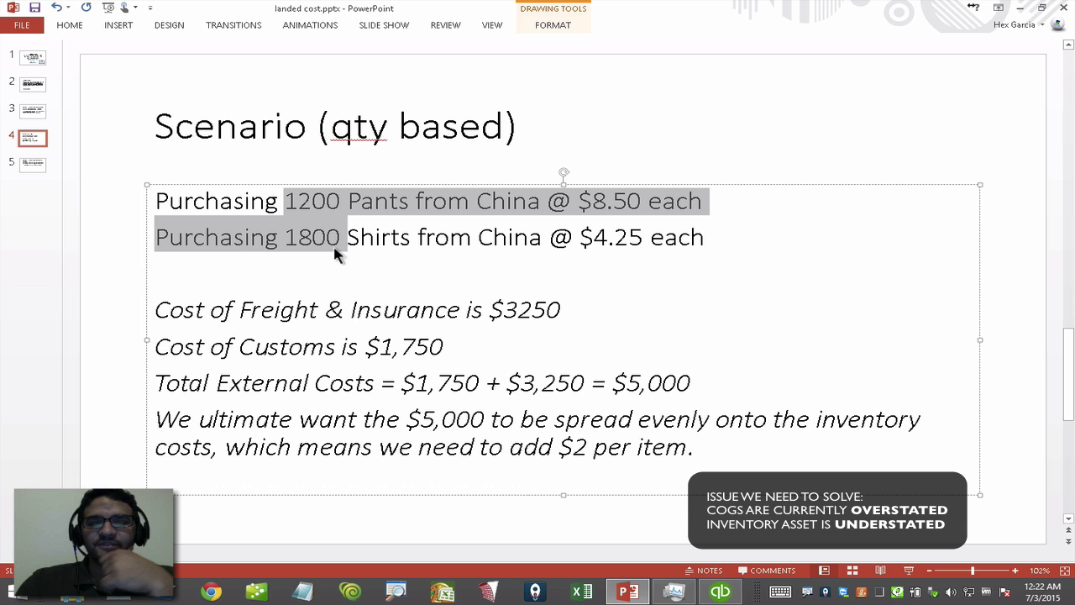
Switch to QuickBooks, open the CHINA TEXTILE ENTERPRISES LTD bill behind the January Inventory Asset balance, and check its item quantities.
{"action": "left_click", "coordinate": [720, 593]}
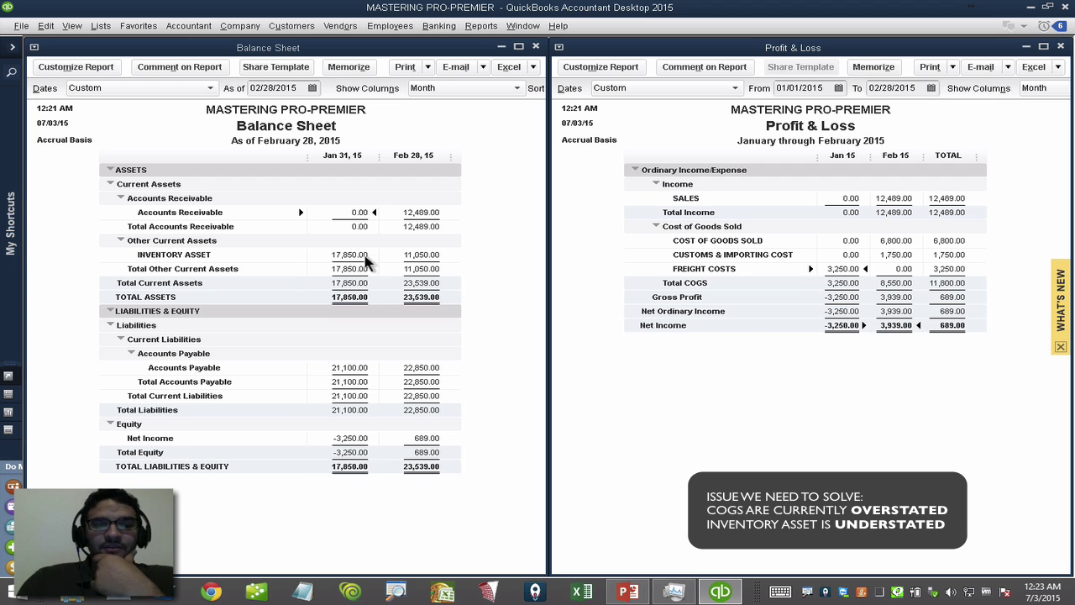
{"action": "double_click", "coordinate": [351, 254]}
{"action": "double_click", "coordinate": [370, 220]}
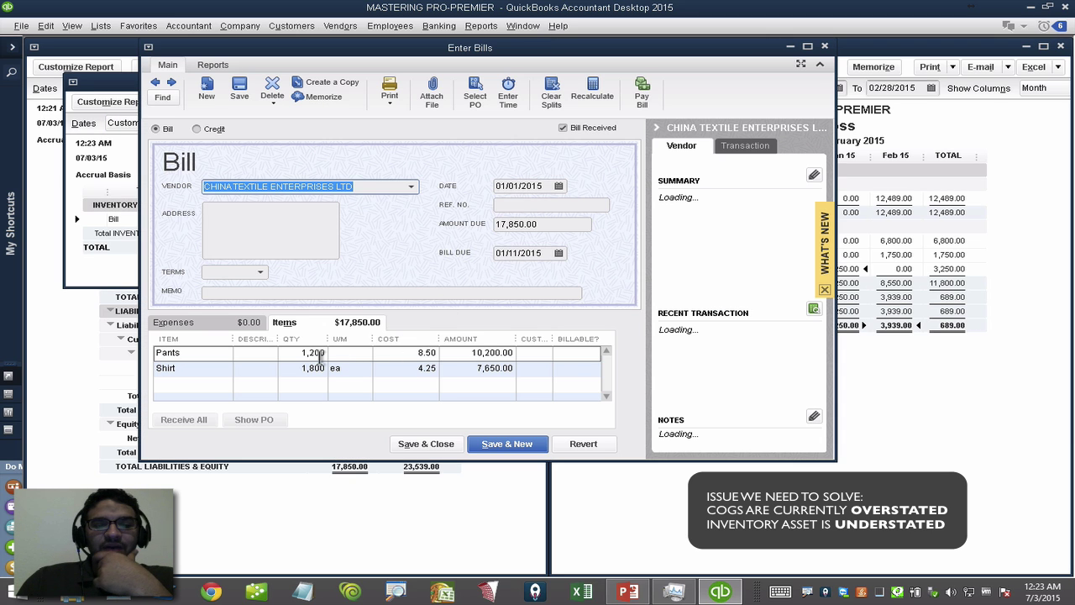
{"action": "left_click", "coordinate": [293, 353]}
{"action": "left_click", "coordinate": [294, 372]}
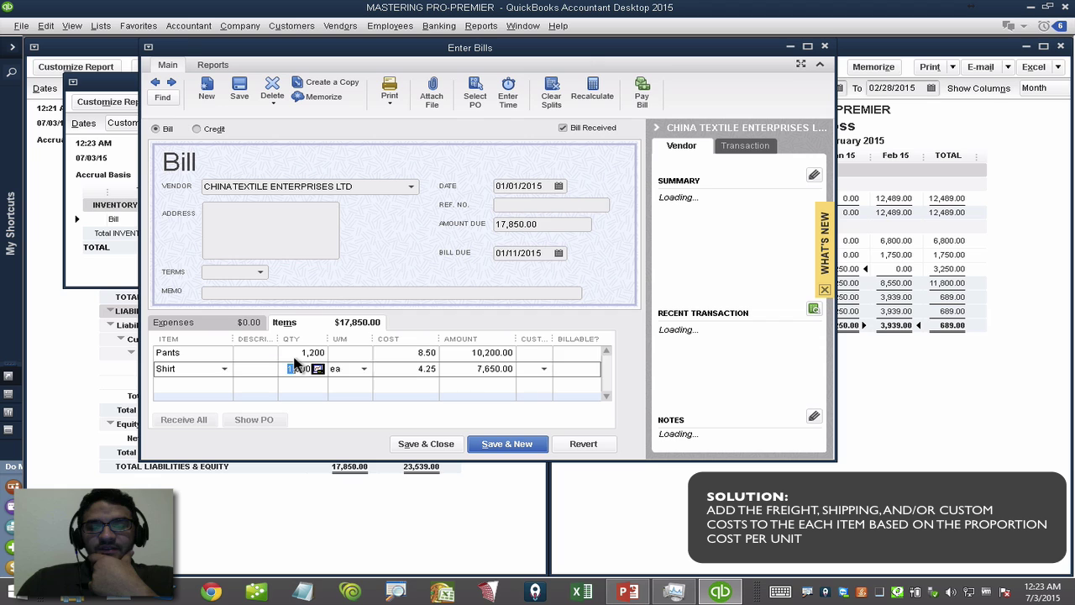
{"action": "left_click", "coordinate": [294, 357]}
{"action": "left_click", "coordinate": [310, 383]}
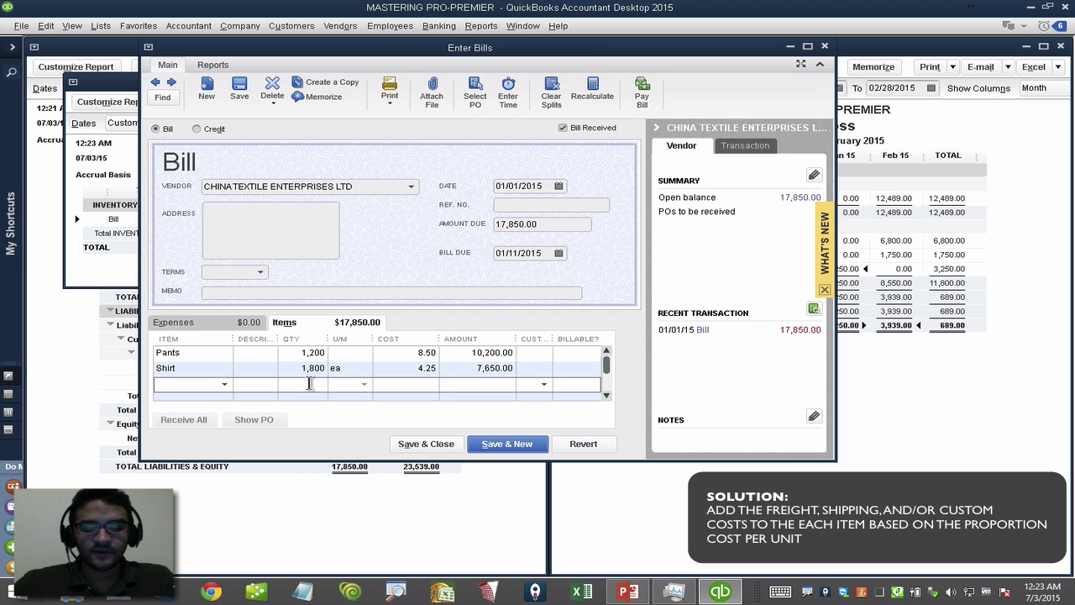
Add a FREIGHT COSTS expense line of -3,250 to the bill, widening the account column.
{"action": "left_click", "coordinate": [199, 323]}
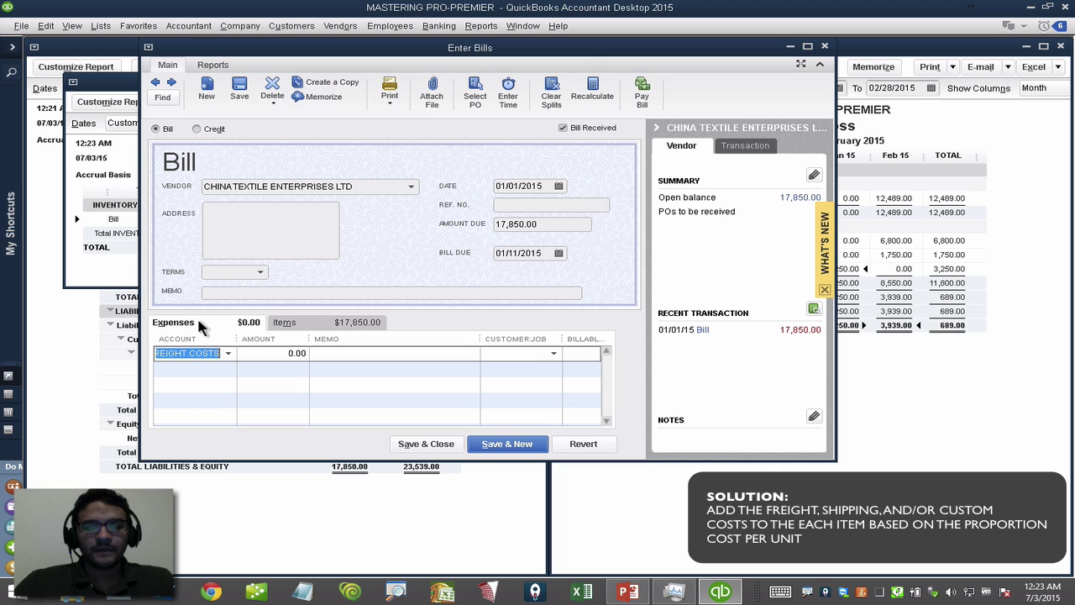
{"action": "left_click_drag", "start_coordinate": [237, 340], "coordinate": [284, 339]}
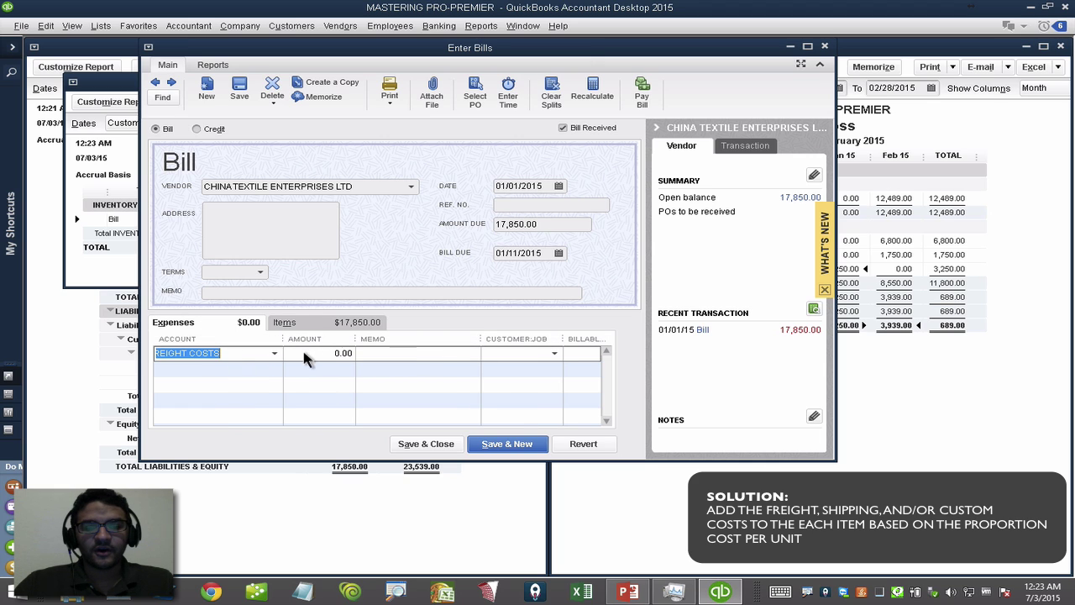
{"action": "left_click", "coordinate": [304, 352]}
{"action": "type", "text": "3250"}
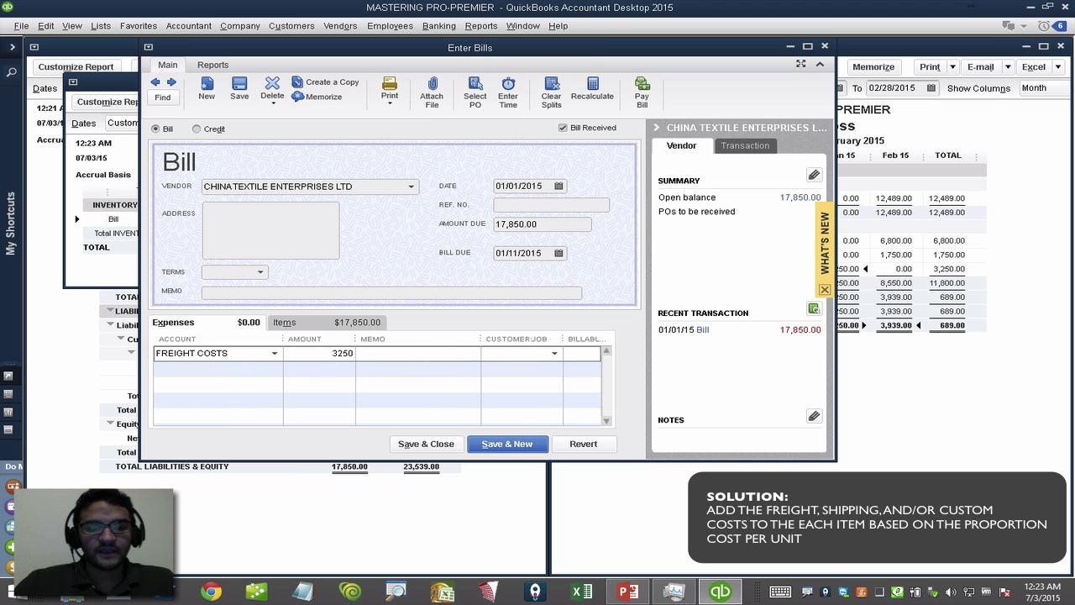
{"action": "left_click", "coordinate": [326, 353]}
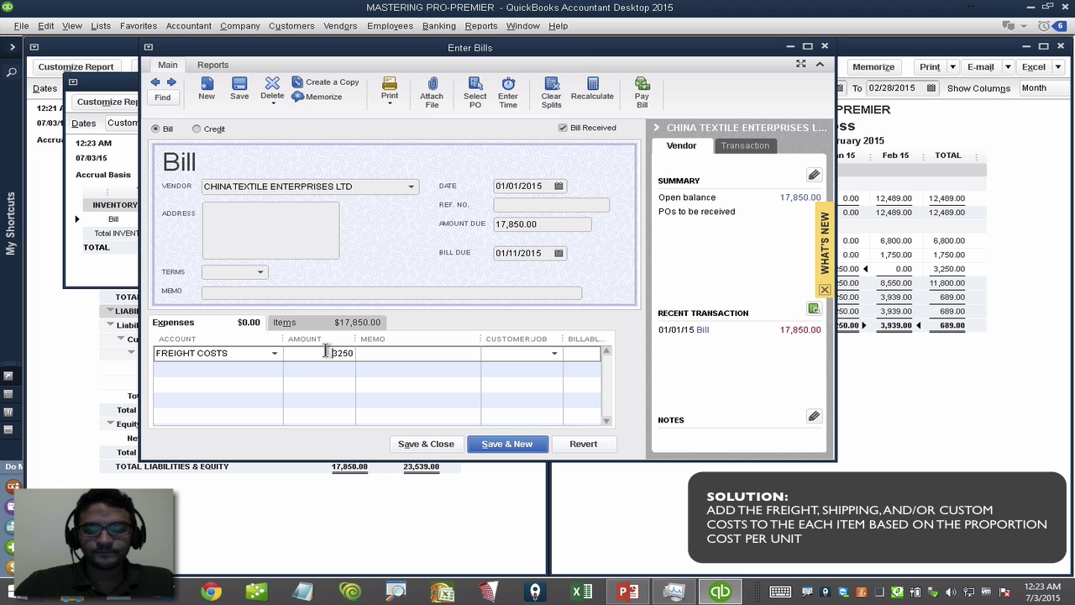
Add a second expense line for CUSTOMS & IMPORTING COST with an amount of -1,750.
{"action": "left_click", "coordinate": [220, 369]}
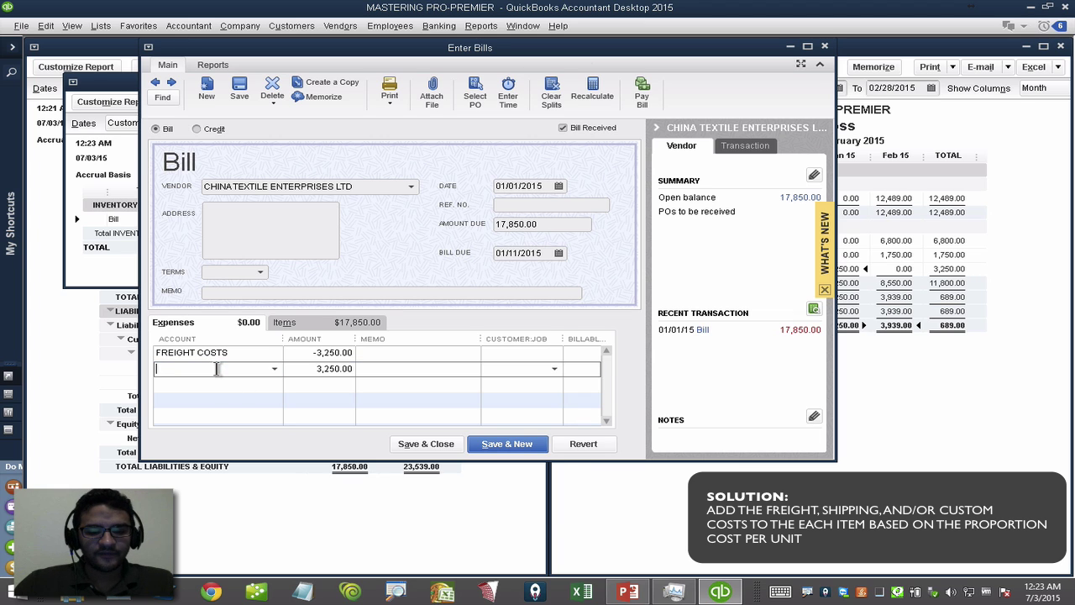
{"action": "type", "text": "cu"}
{"action": "left_click", "coordinate": [222, 418]}
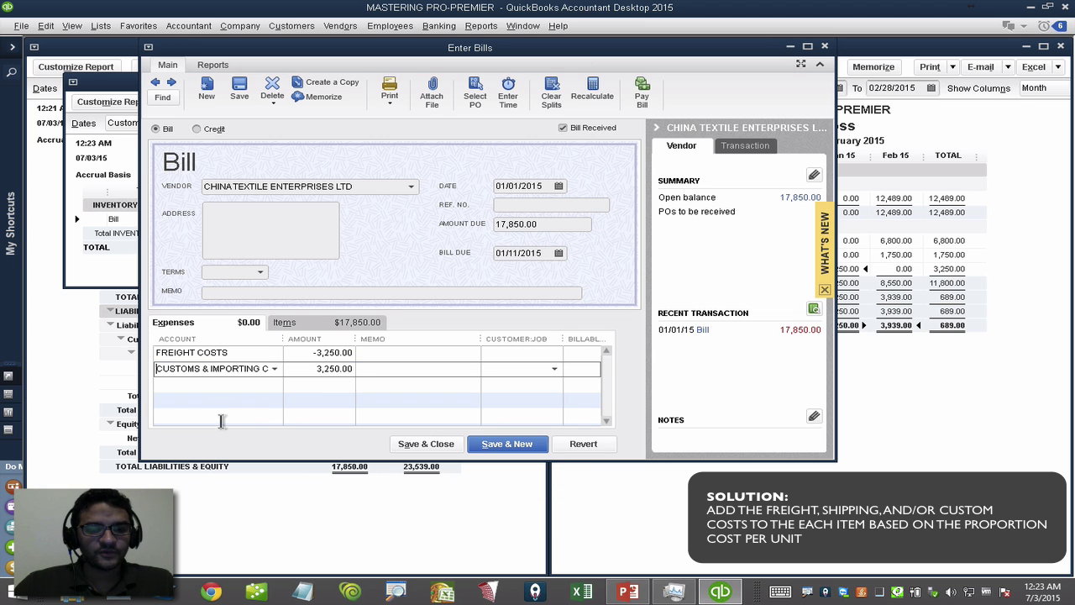
{"action": "left_click", "coordinate": [307, 368]}
{"action": "type", "text": "-17"}
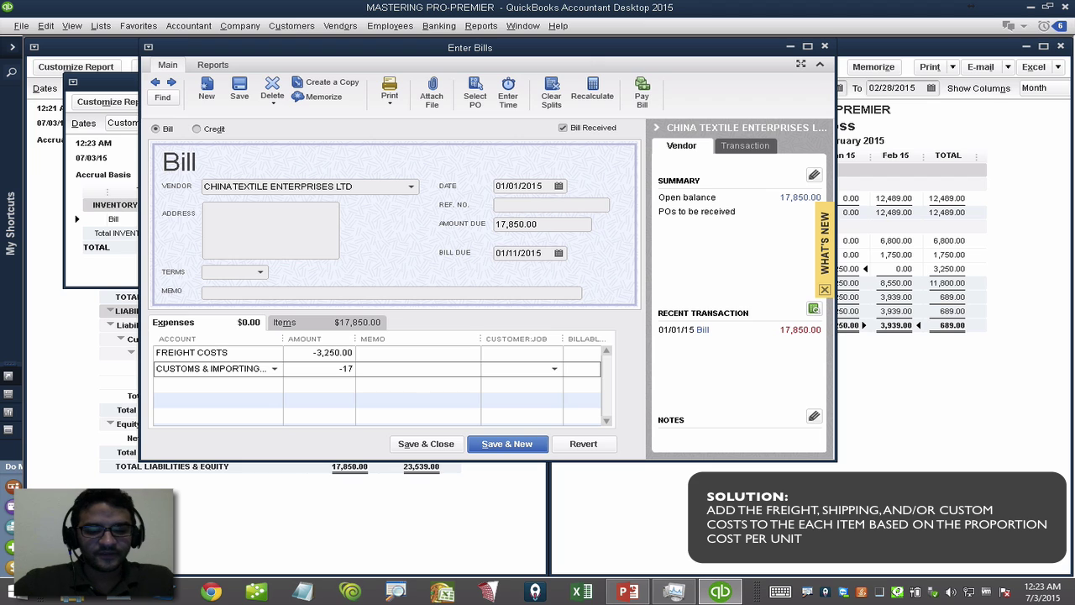
{"action": "type", "text": "1,750"}
Calculate the landed cost per unit by dividing the third expense line's 5,000 amount by 3000.
{"action": "left_click", "coordinate": [356, 386]}
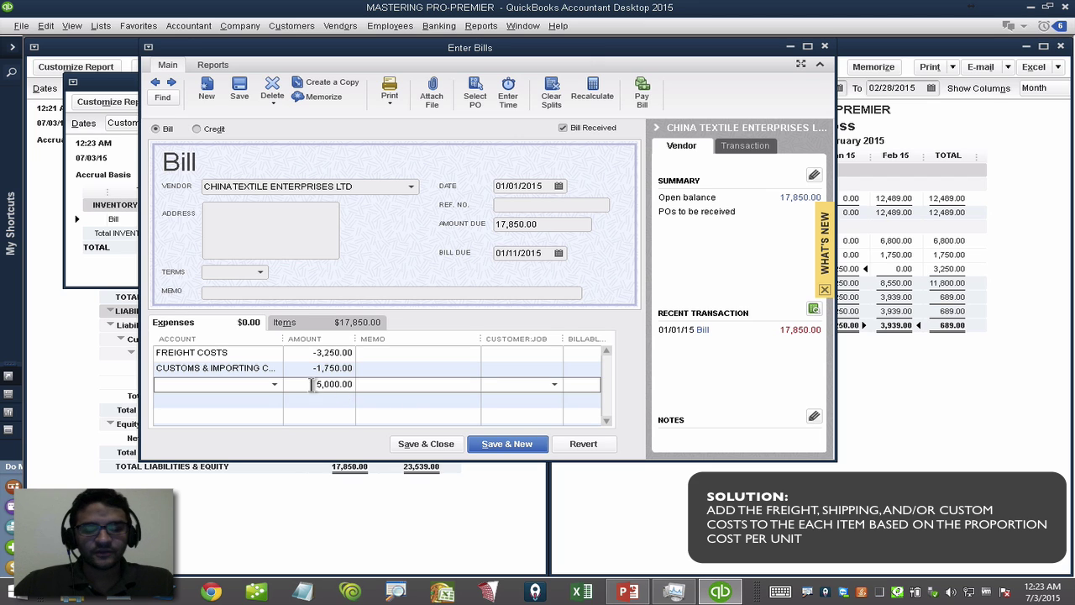
{"action": "left_click_drag", "start_coordinate": [317, 384], "coordinate": [348, 384]}
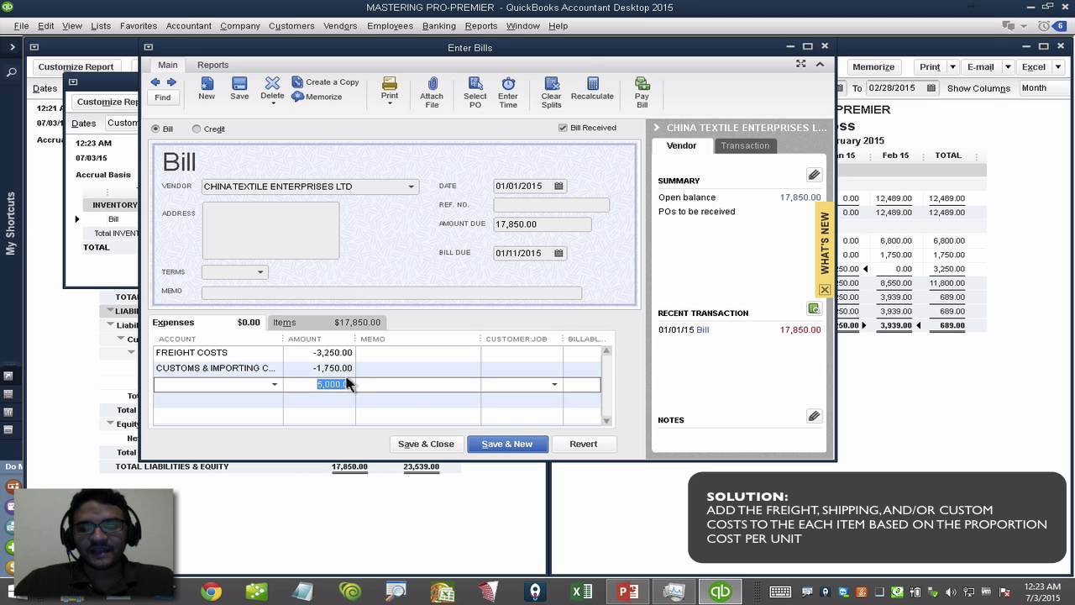
{"action": "left_click", "coordinate": [351, 383]}
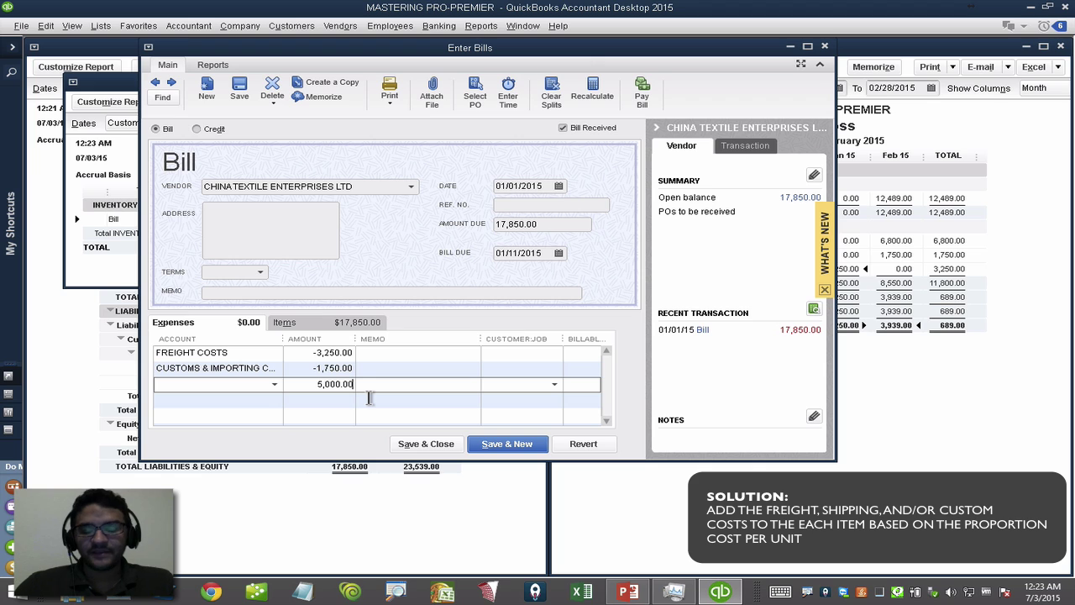
{"action": "type", "text": "/"}
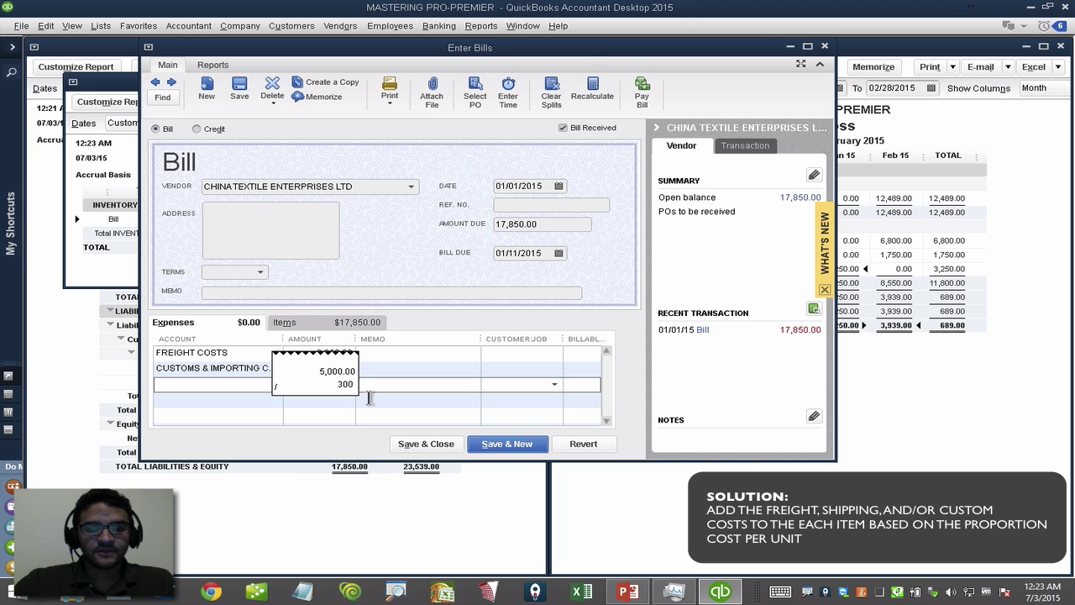
{"action": "type", "text": "3000"}
{"action": "key", "text": "Return"}
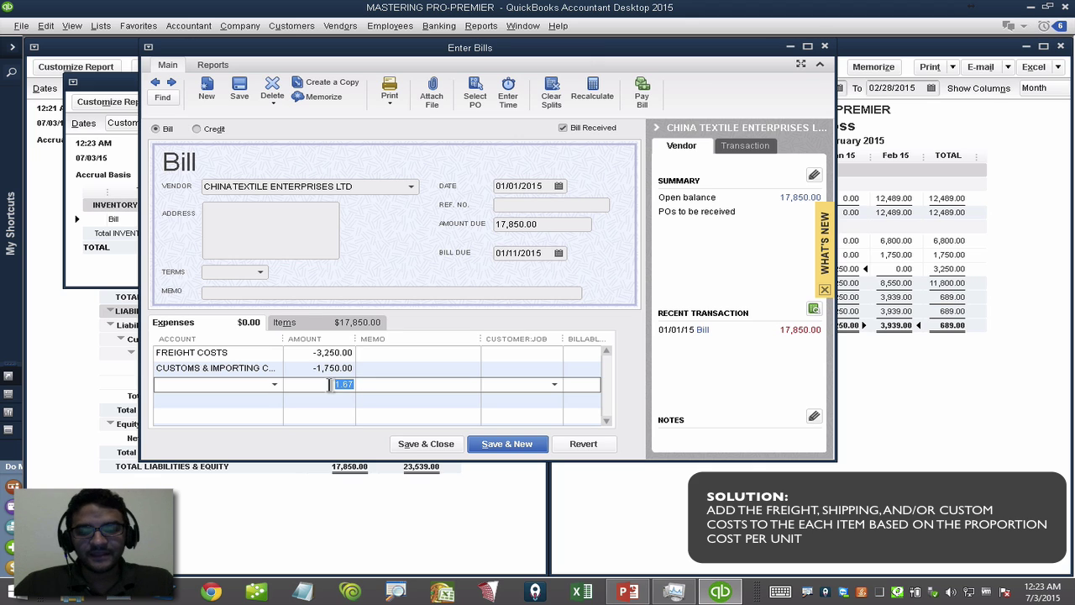
{"action": "left_click", "coordinate": [326, 384]}
{"action": "left_click_drag", "start_coordinate": [327, 384], "coordinate": [381, 384]}
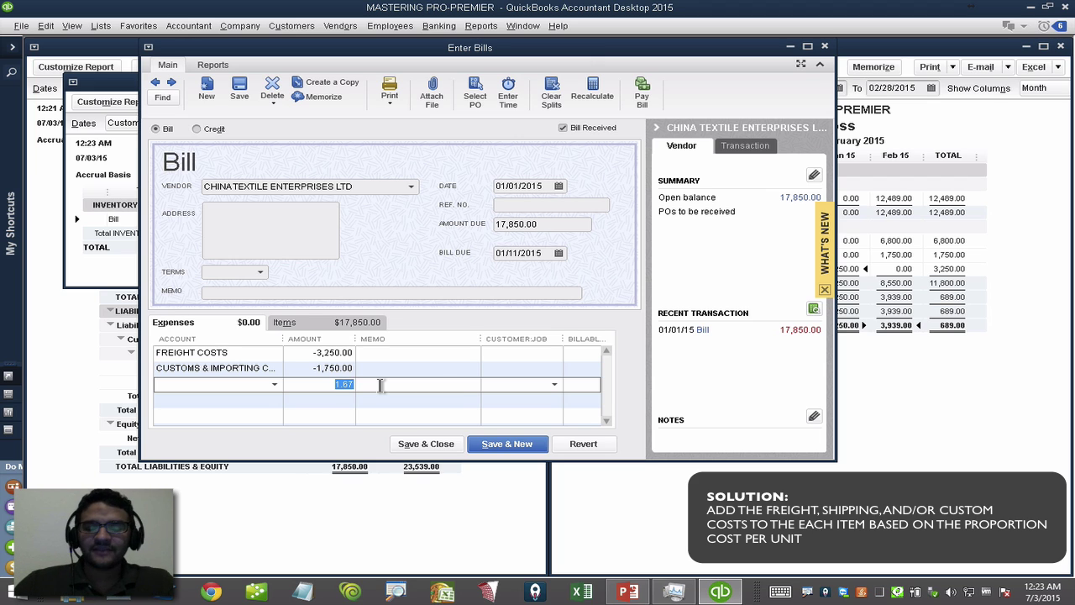
Add 1.67 to the unit cost of the Pants item on the bill.
{"action": "left_click", "coordinate": [340, 328]}
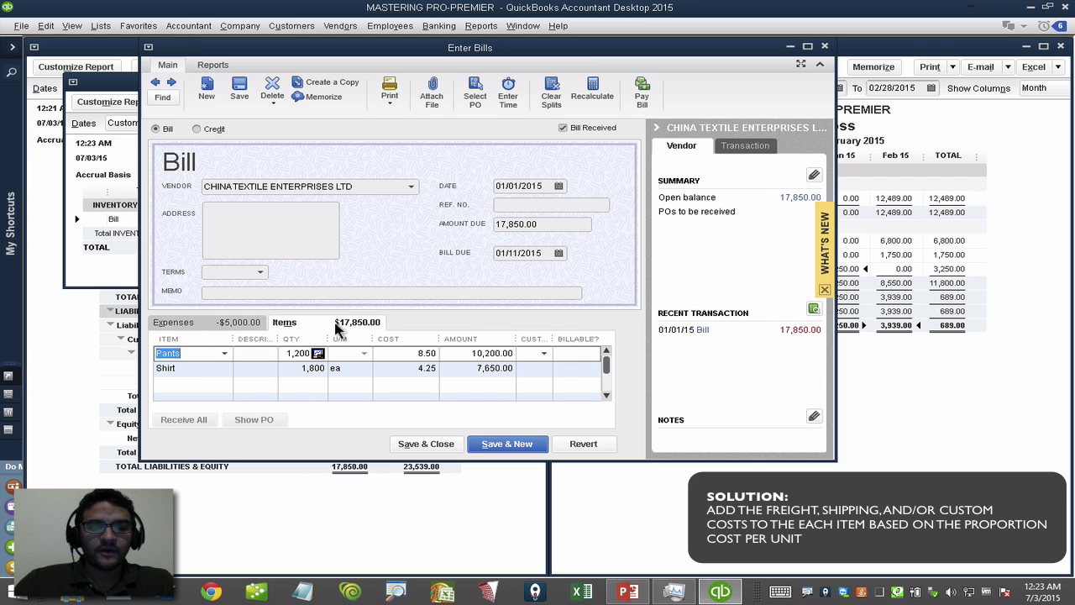
{"action": "left_click", "coordinate": [427, 355]}
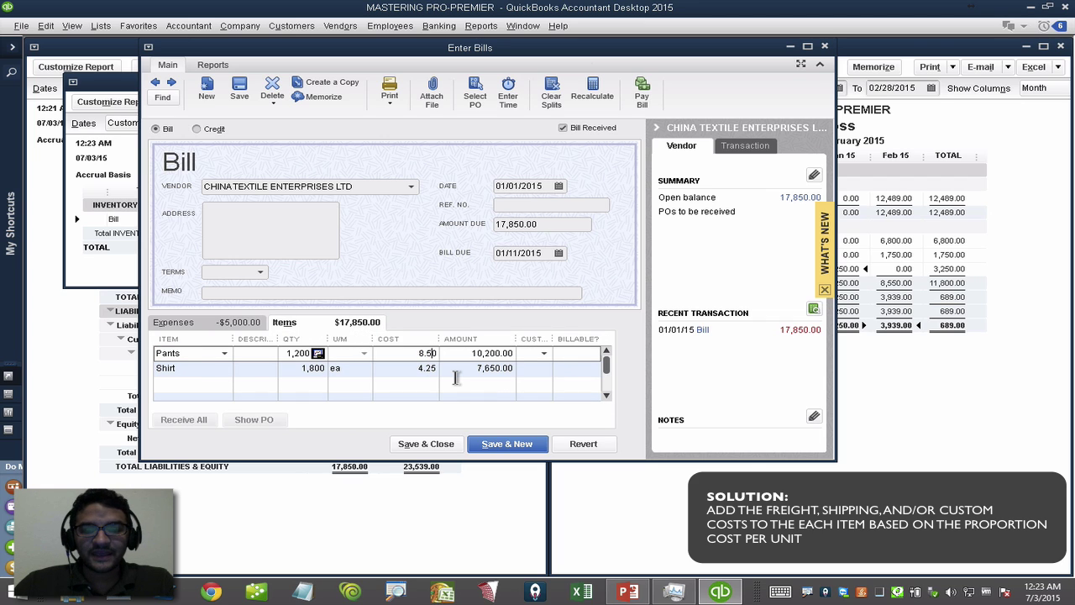
{"action": "type", "text": "+"}
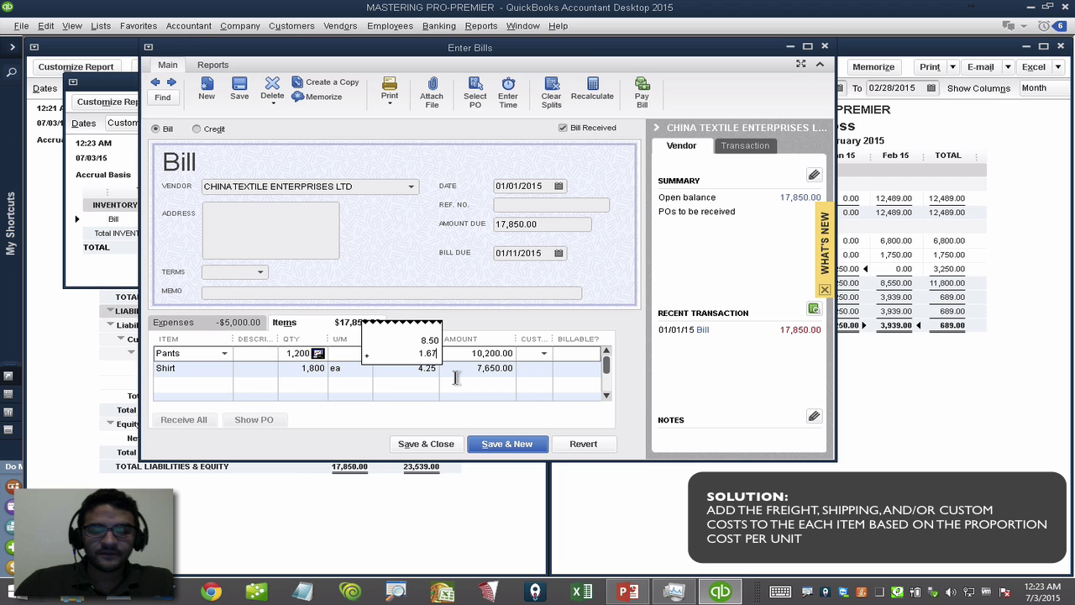
{"action": "type", "text": "1.67"}
{"action": "left_click", "coordinate": [435, 370]}
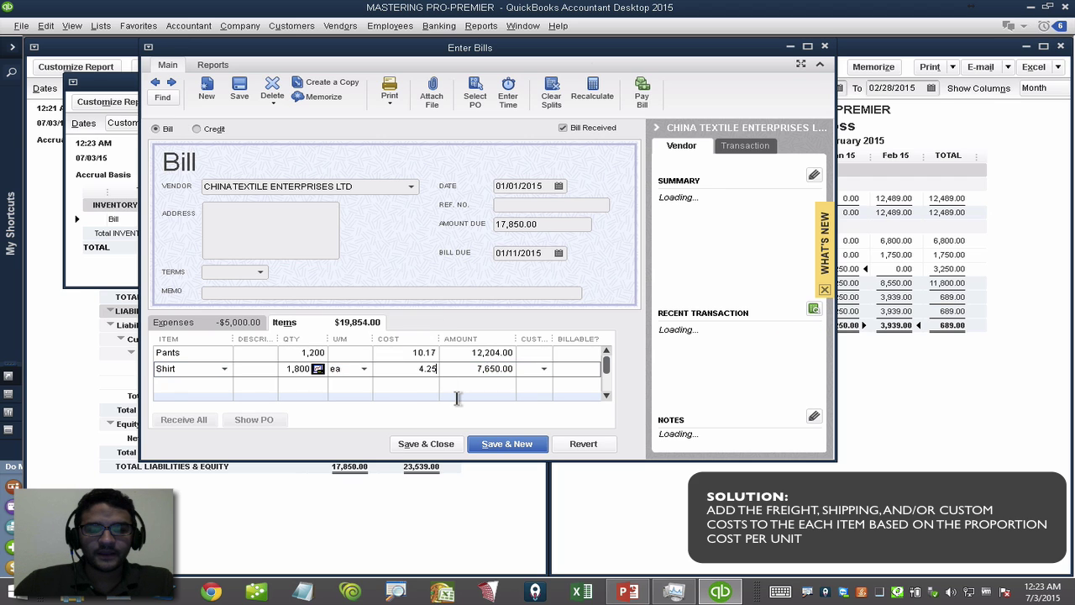
Add 1.67 to the unit cost of the Shirt item and compare the bill's expense and item totals.
{"action": "type", "text": "+"}
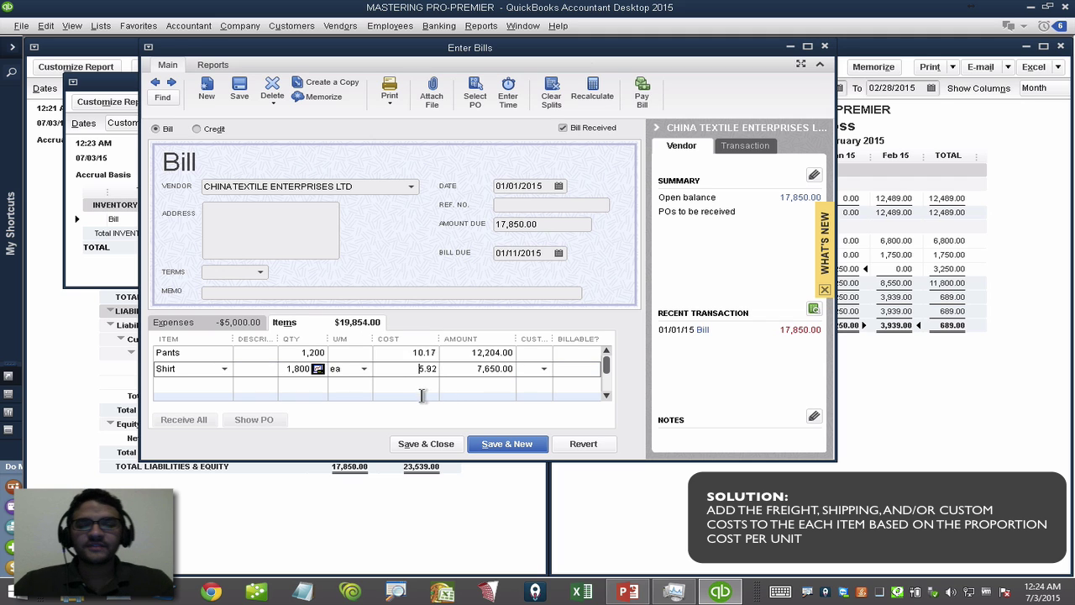
{"action": "left_click", "coordinate": [410, 385]}
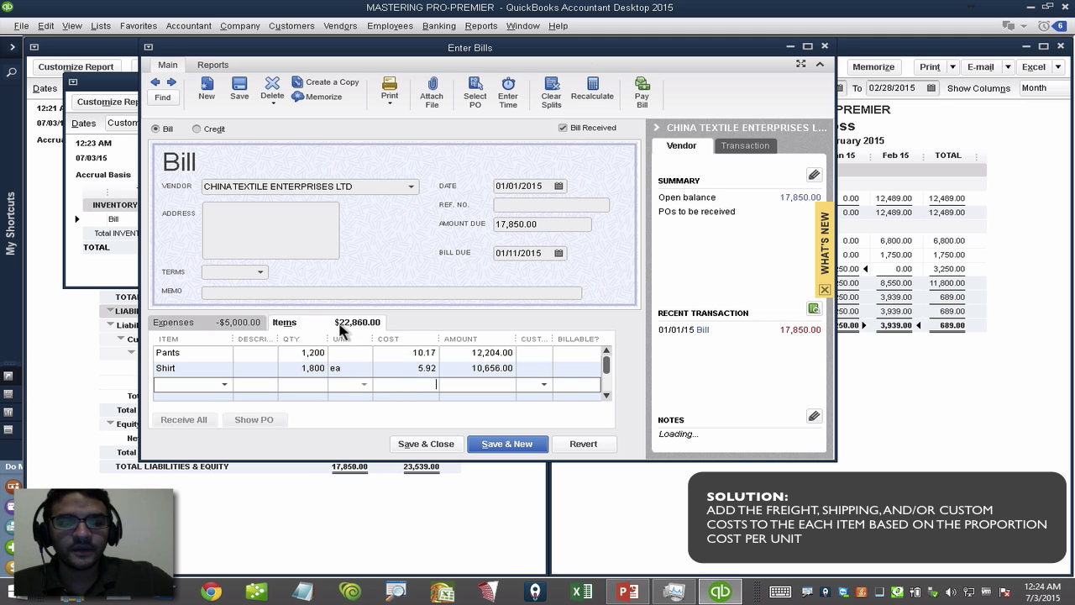
{"action": "left_click", "coordinate": [245, 325]}
{"action": "left_click", "coordinate": [340, 326]}
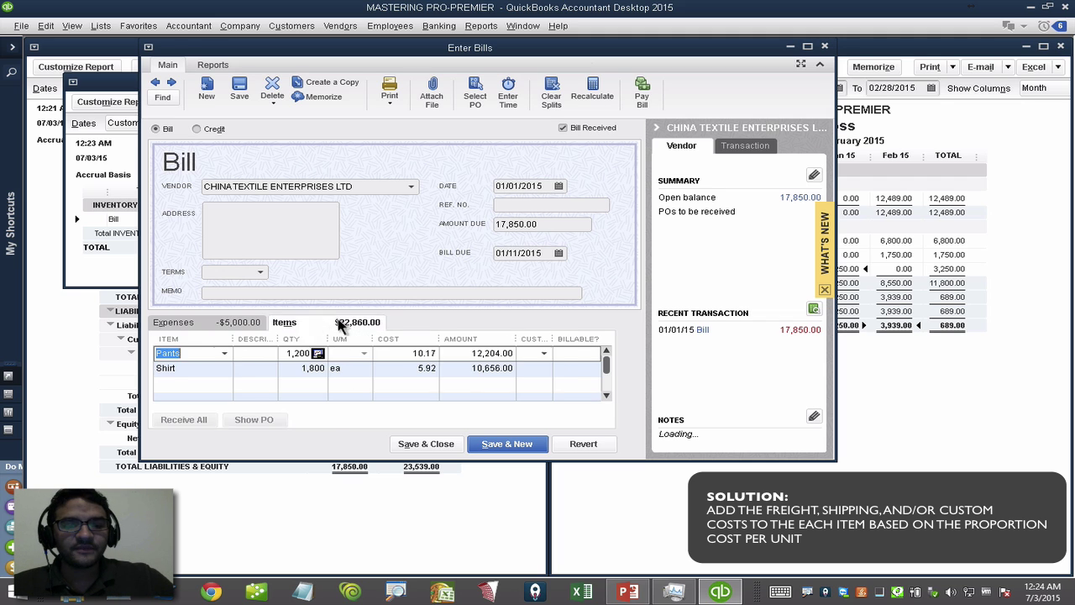
Assign the third expense line, the small rounding difference, to the FREIGHT COSTS account.
{"action": "left_click", "coordinate": [243, 325]}
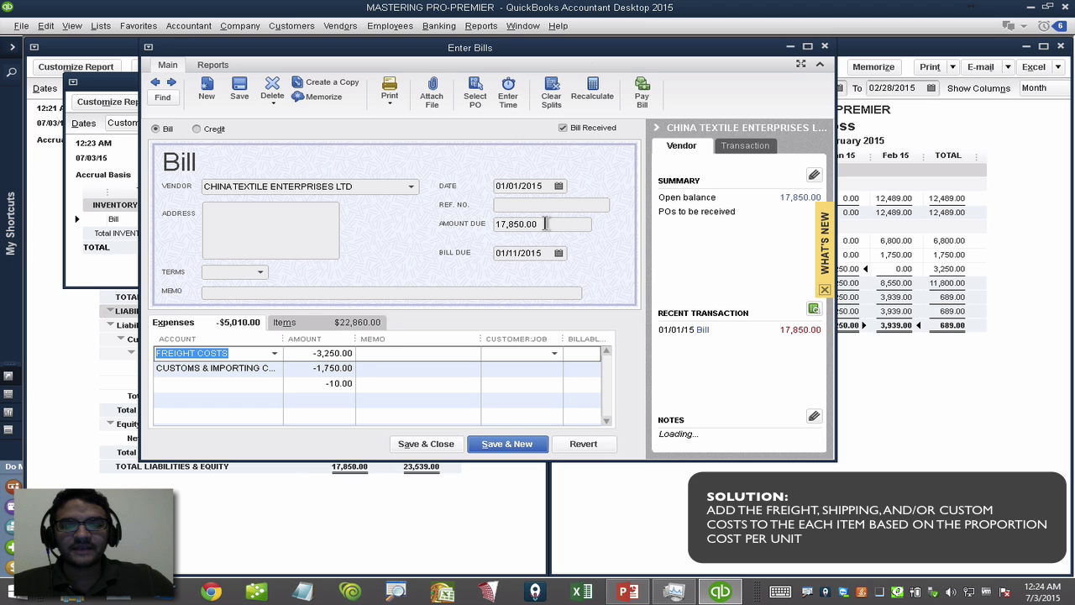
{"action": "left_click", "coordinate": [340, 384]}
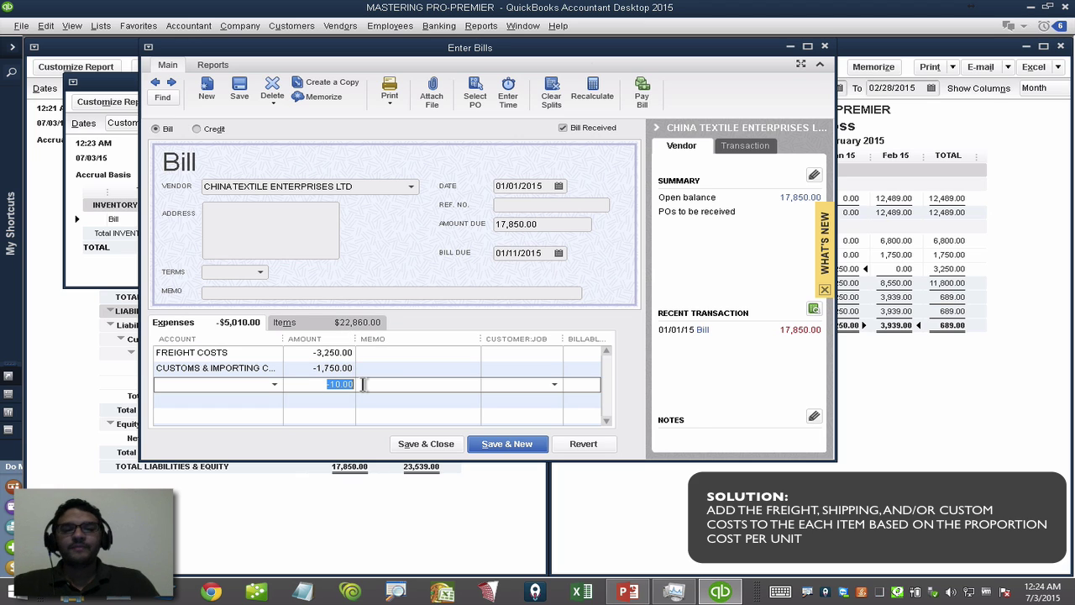
{"action": "left_click", "coordinate": [225, 384]}
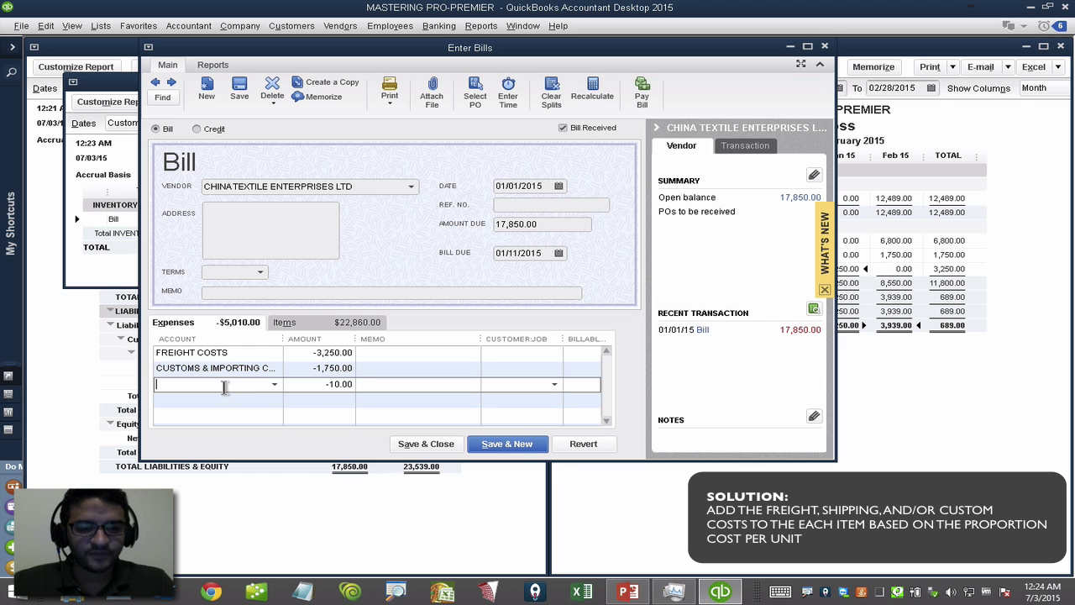
{"action": "type", "text": "Fre"}
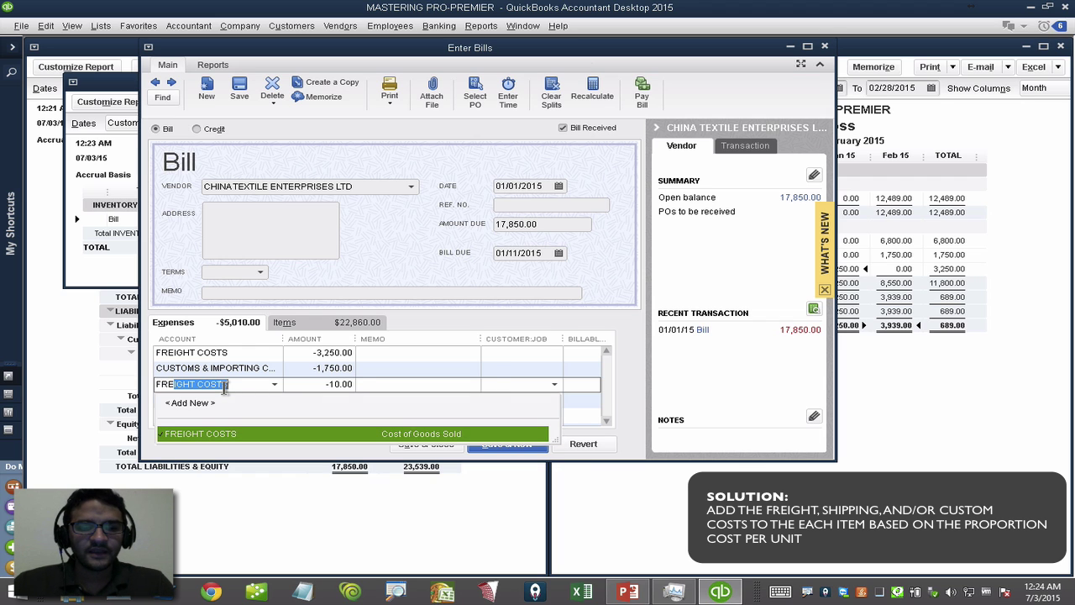
{"action": "left_click", "coordinate": [222, 434]}
{"action": "left_click", "coordinate": [314, 400]}
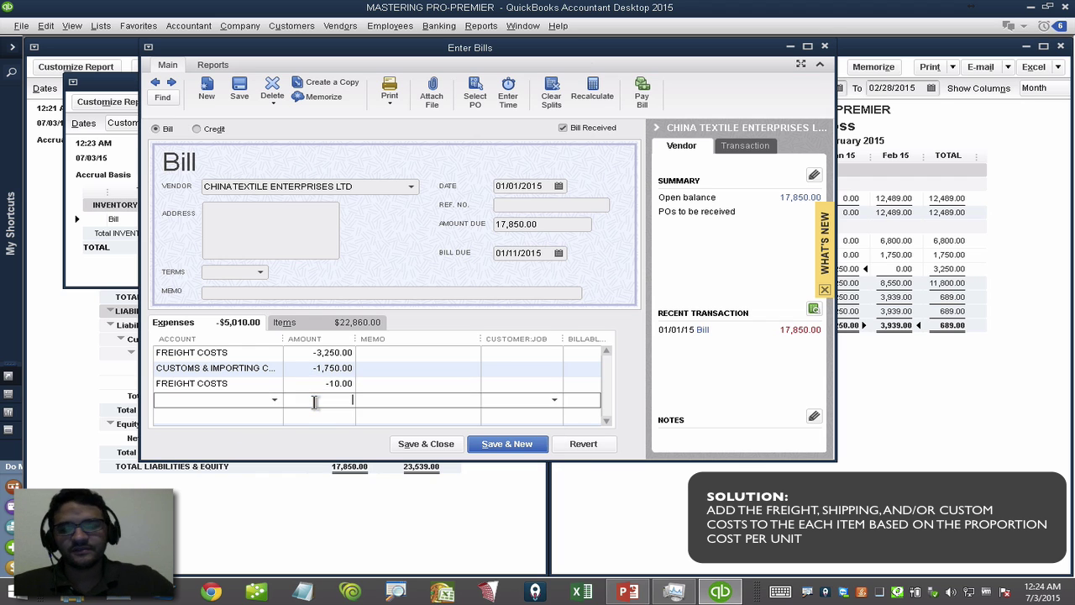
{"action": "left_click", "coordinate": [324, 384]}
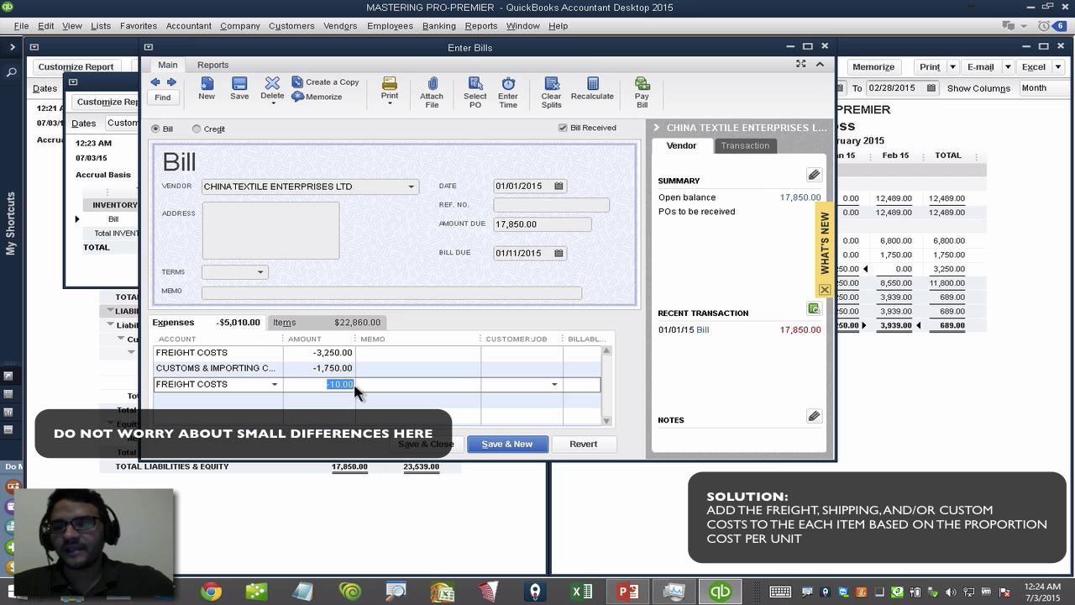
Save and close the CHINA TEXTILE ENTERPRISES LTD bill, recording the changes despite its past date.
{"action": "left_click", "coordinate": [308, 323]}
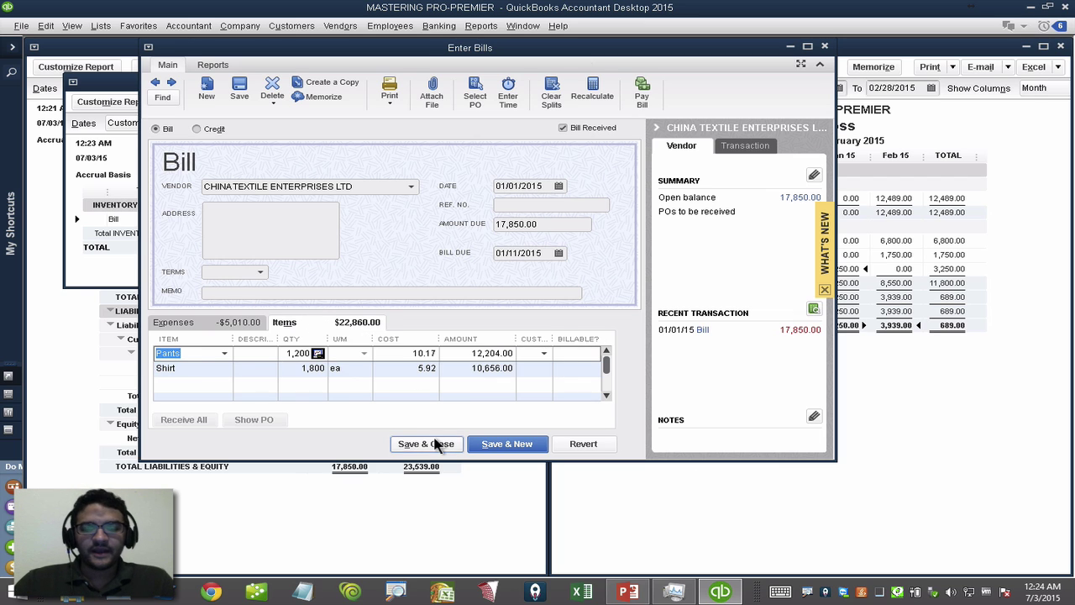
{"action": "left_click", "coordinate": [436, 445]}
{"action": "left_click", "coordinate": [469, 190]}
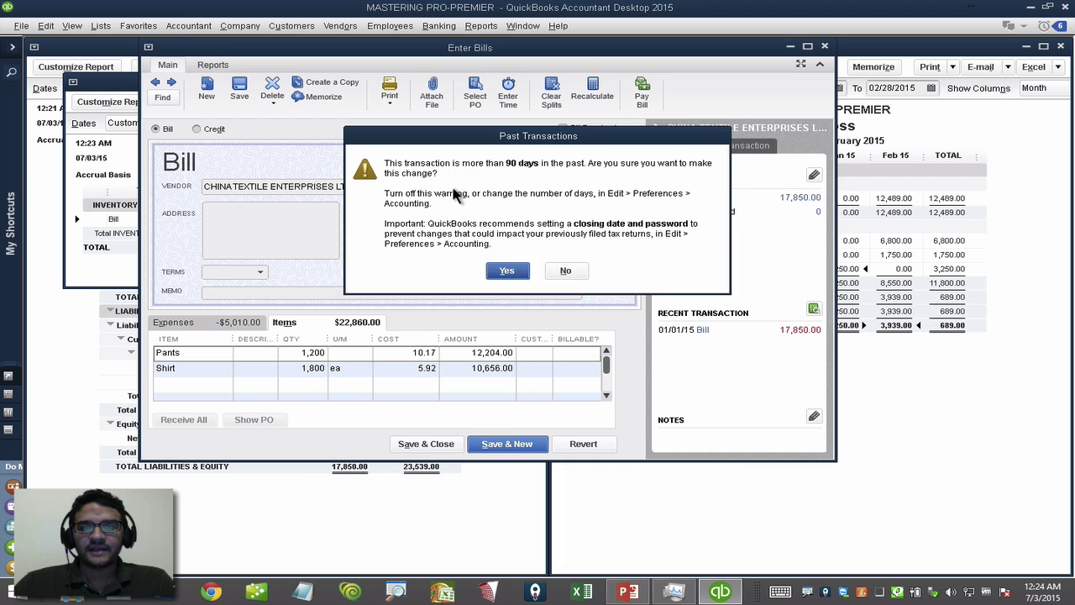
{"action": "left_click", "coordinate": [506, 269]}
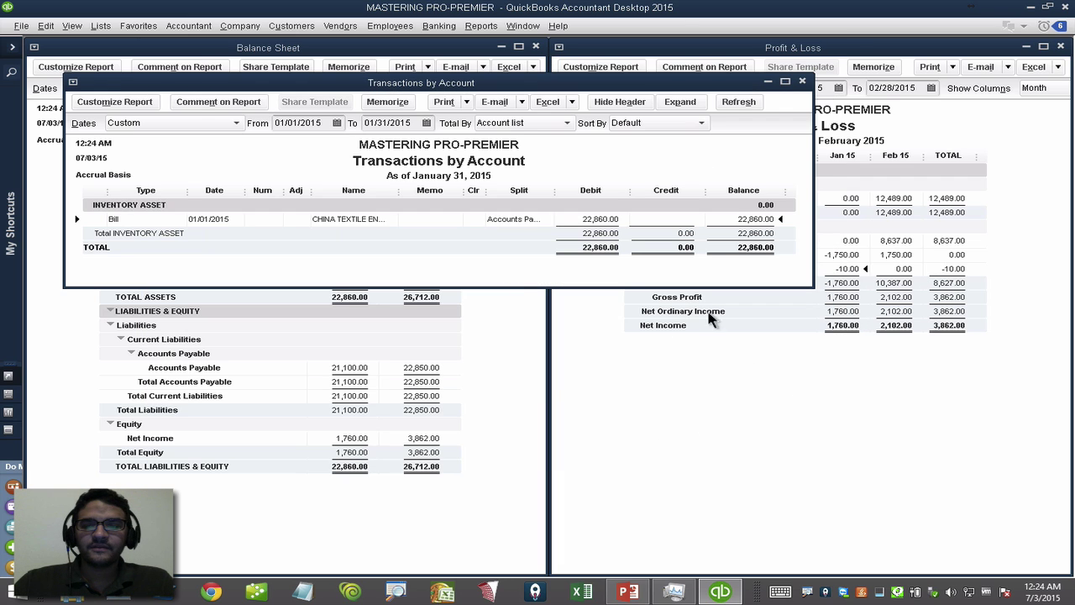
Close the Transactions by Account report without memorizing it.
{"action": "left_click", "coordinate": [802, 82]}
{"action": "left_click", "coordinate": [487, 266]}
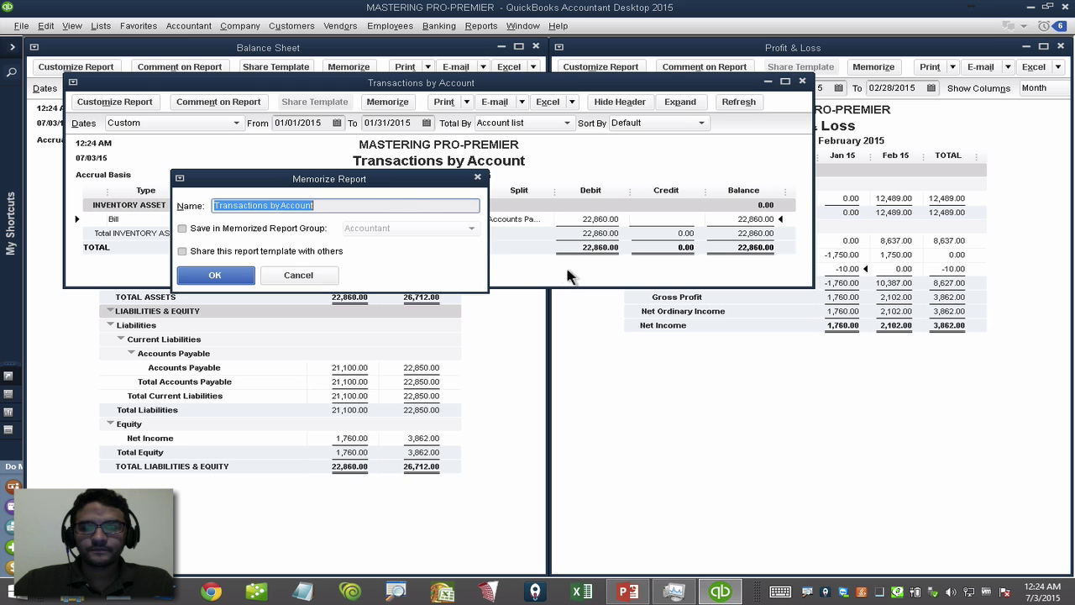
{"action": "left_click", "coordinate": [299, 274]}
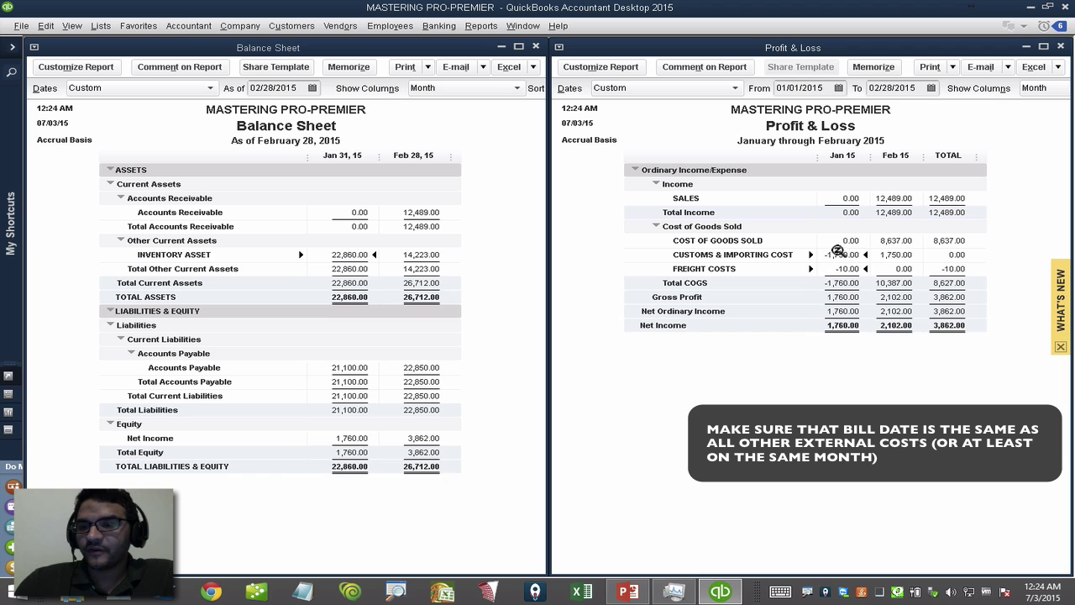
Open the customs bill behind February's CUSTOMS & IMPORTING COST amount and set its date to 01/31/2015.
{"action": "double_click", "coordinate": [898, 254]}
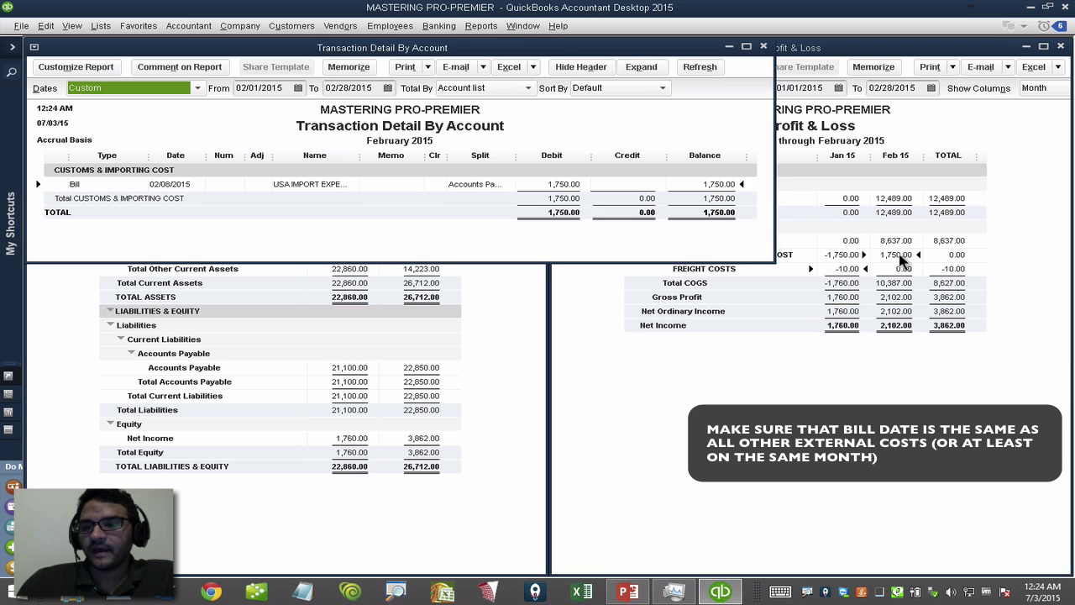
{"action": "double_click", "coordinate": [310, 183]}
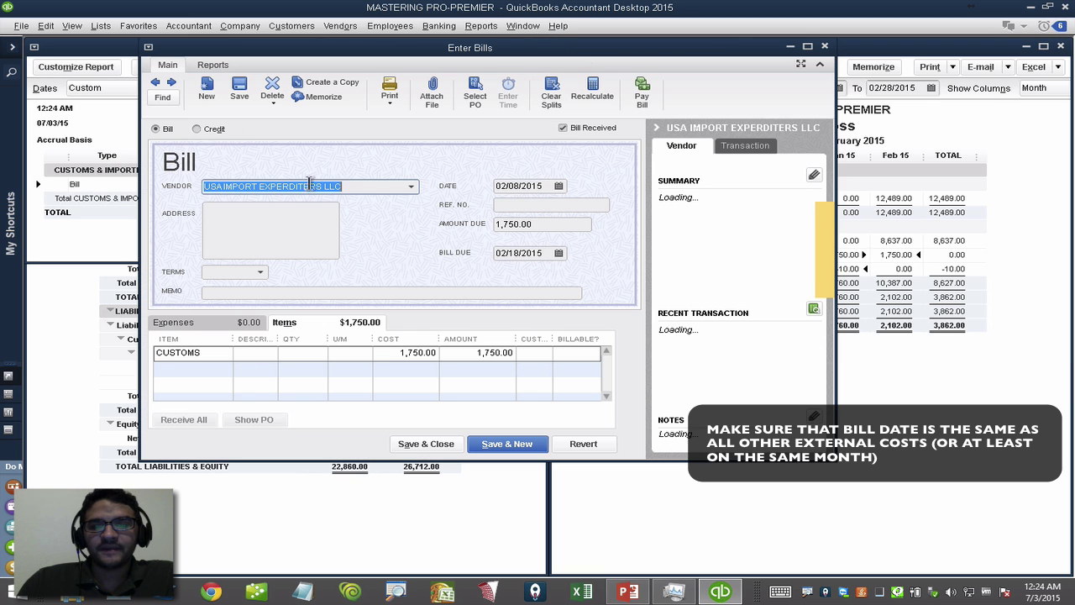
{"action": "left_click", "coordinate": [527, 187]}
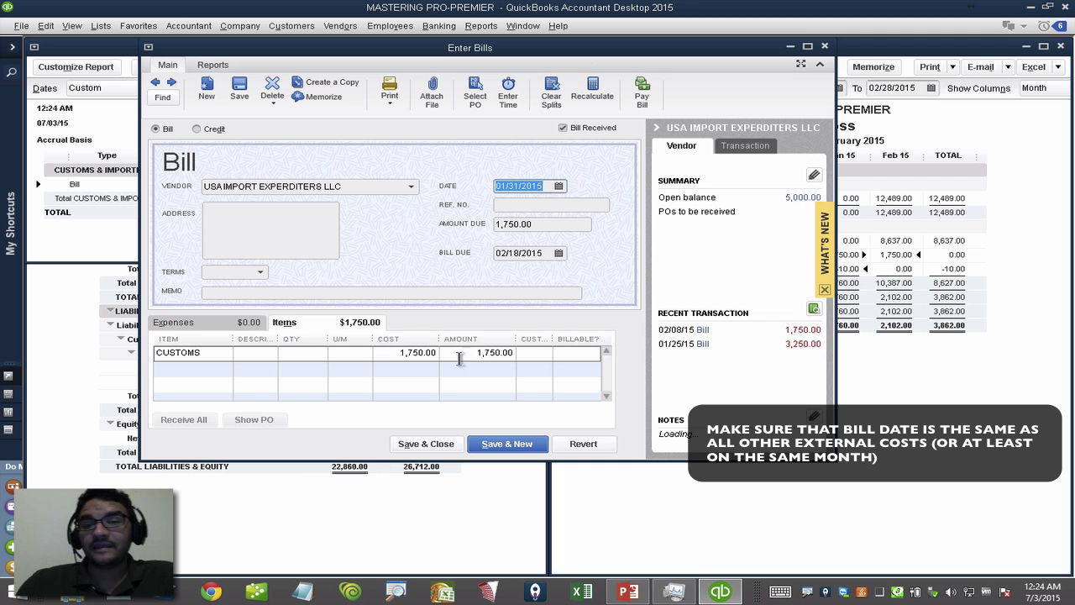
Save and close the redated customs bill, recording the change, and close the Transaction Detail By Account report.
{"action": "left_click", "coordinate": [426, 443]}
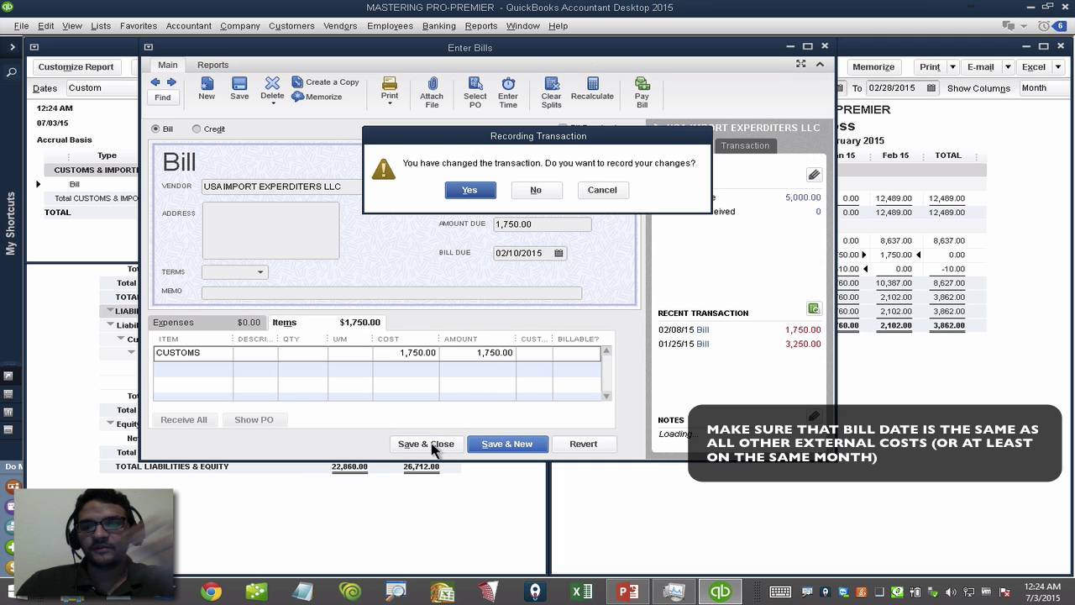
{"action": "key", "text": "Return"}
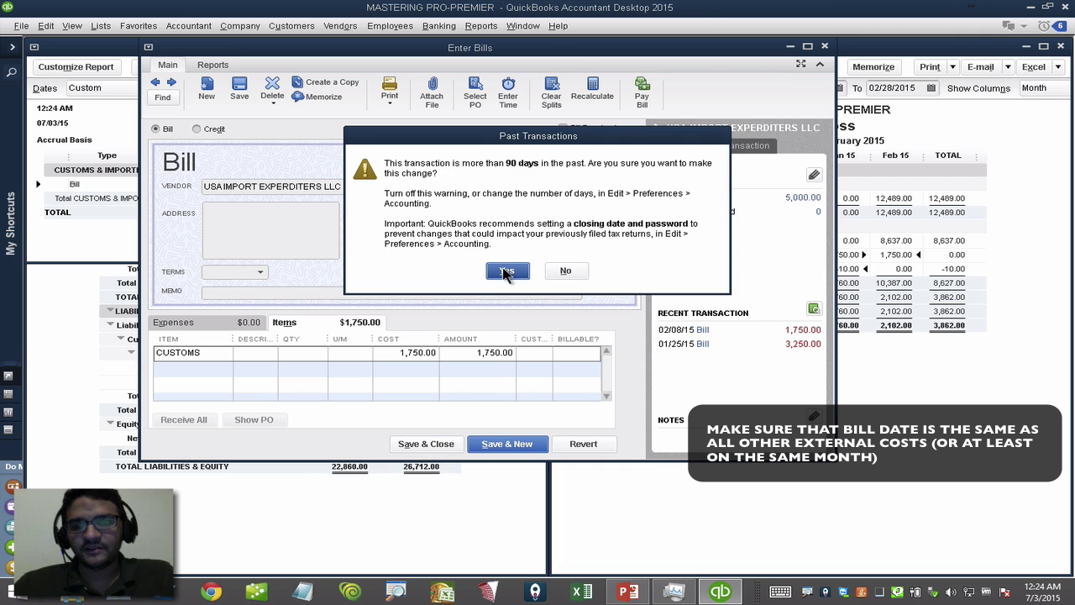
{"action": "left_click", "coordinate": [506, 271]}
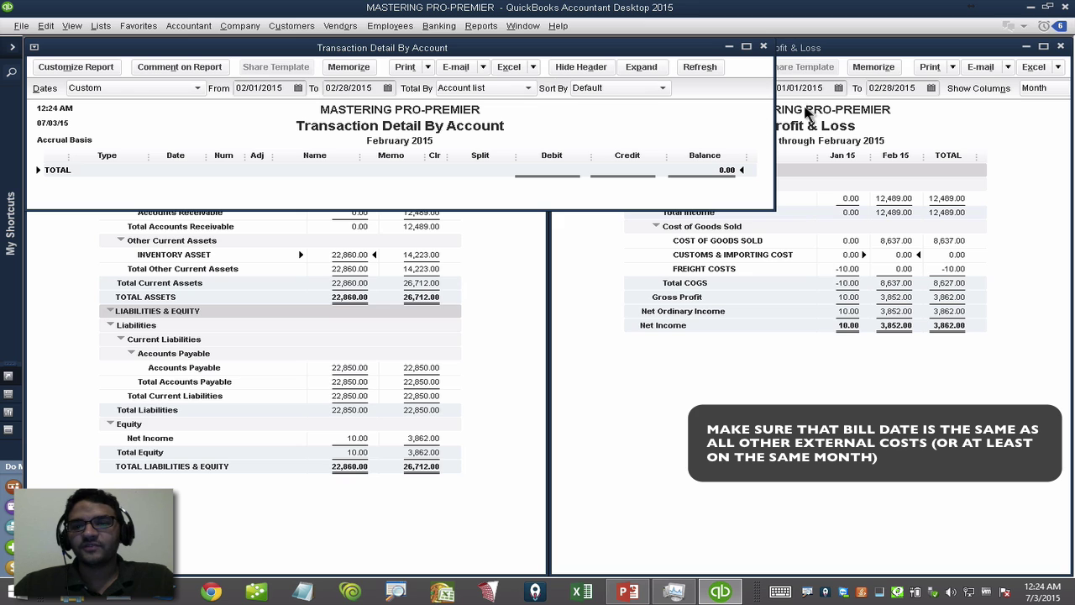
{"action": "left_click", "coordinate": [763, 47]}
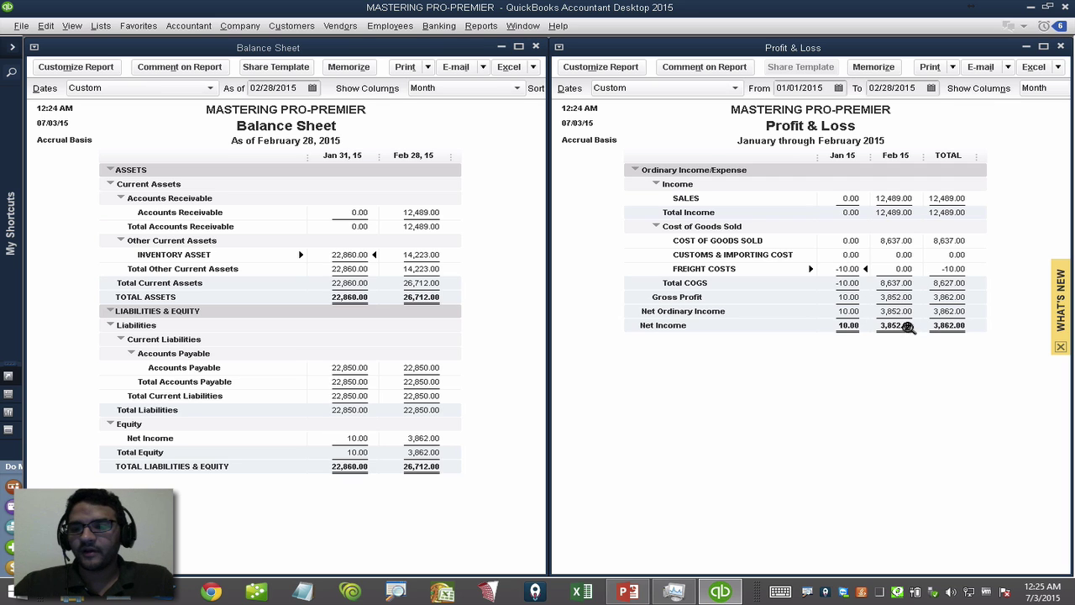
Run the Inventory Valuation Summary, examine the average costs of Pants and Shirt, and close the report.
{"action": "left_click", "coordinate": [472, 27]}
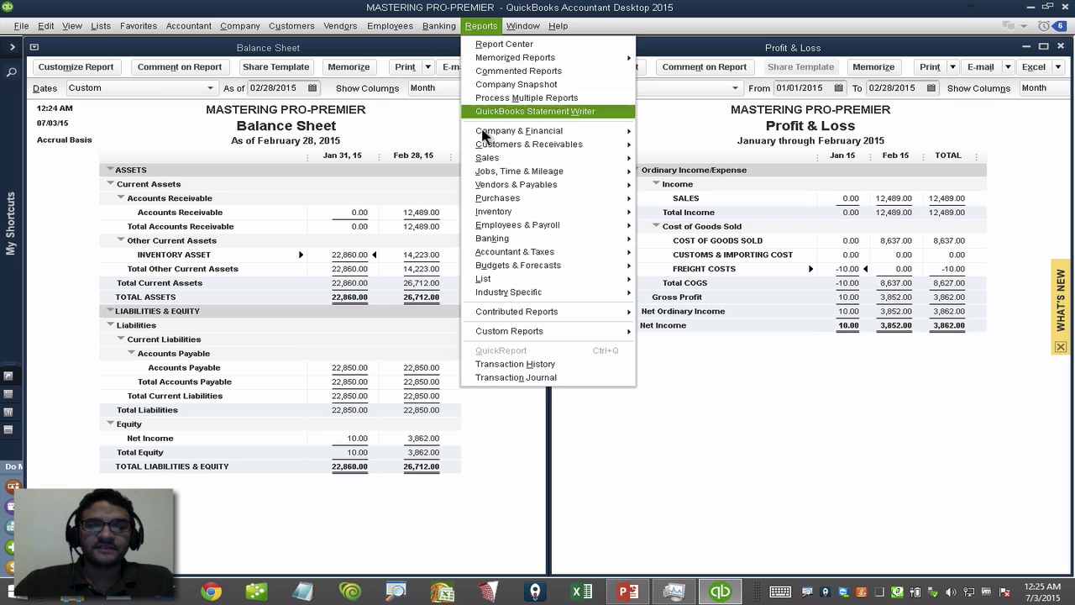
{"action": "mouse_move", "coordinate": [521, 211]}
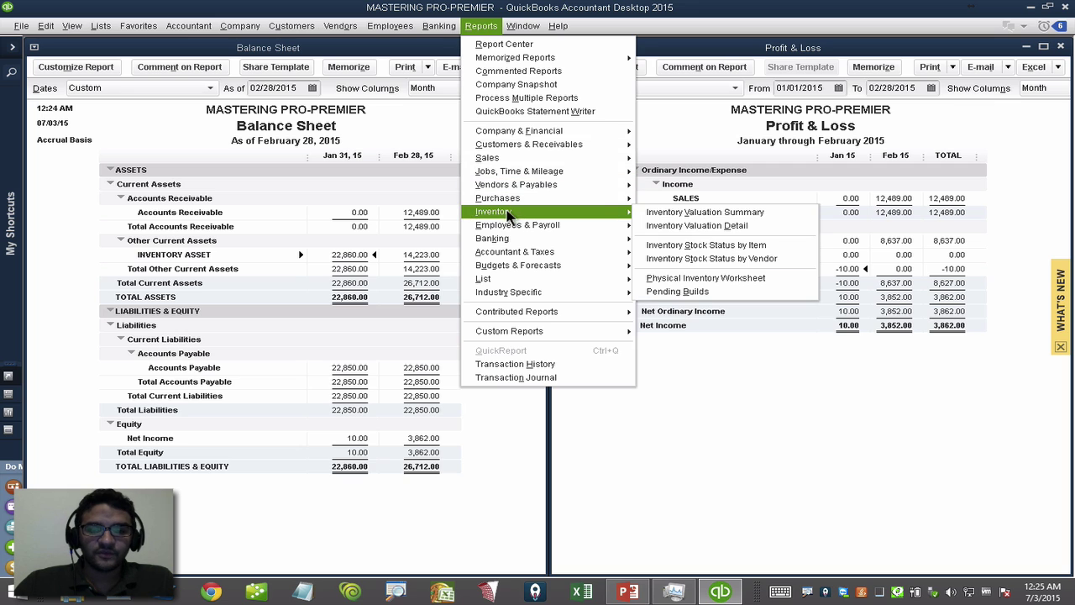
{"action": "left_click", "coordinate": [695, 212]}
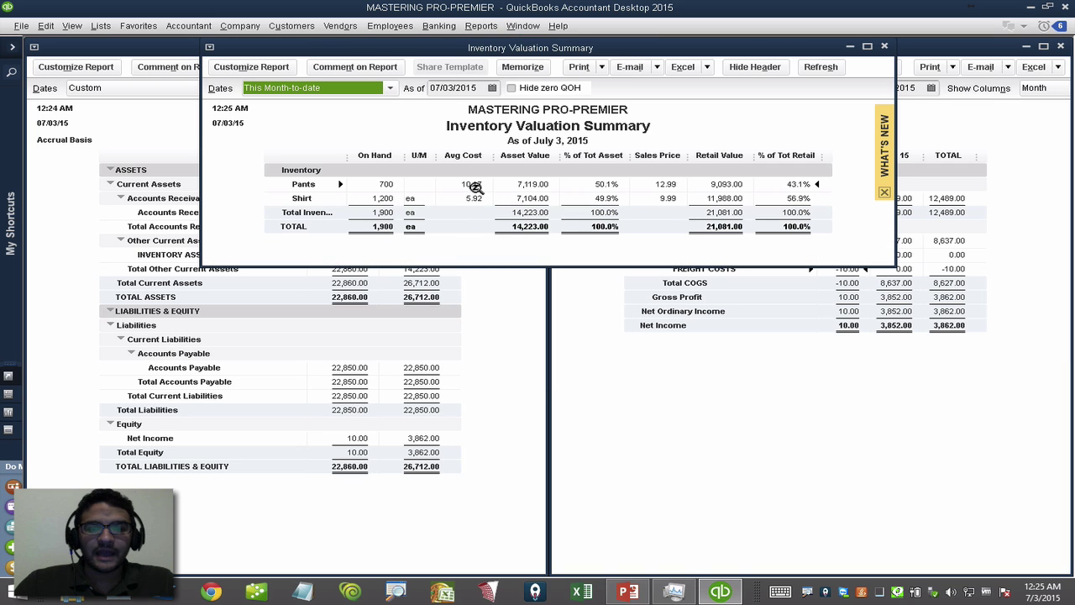
{"action": "left_click", "coordinate": [474, 186]}
{"action": "left_click", "coordinate": [475, 200]}
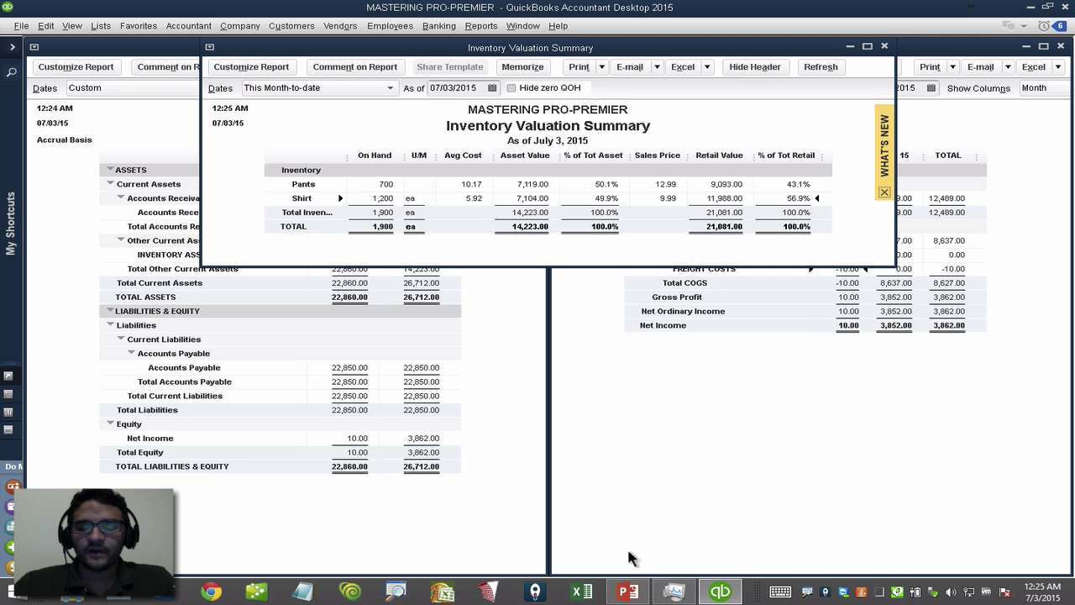
{"action": "left_click", "coordinate": [655, 474]}
{"action": "left_click", "coordinate": [363, 304]}
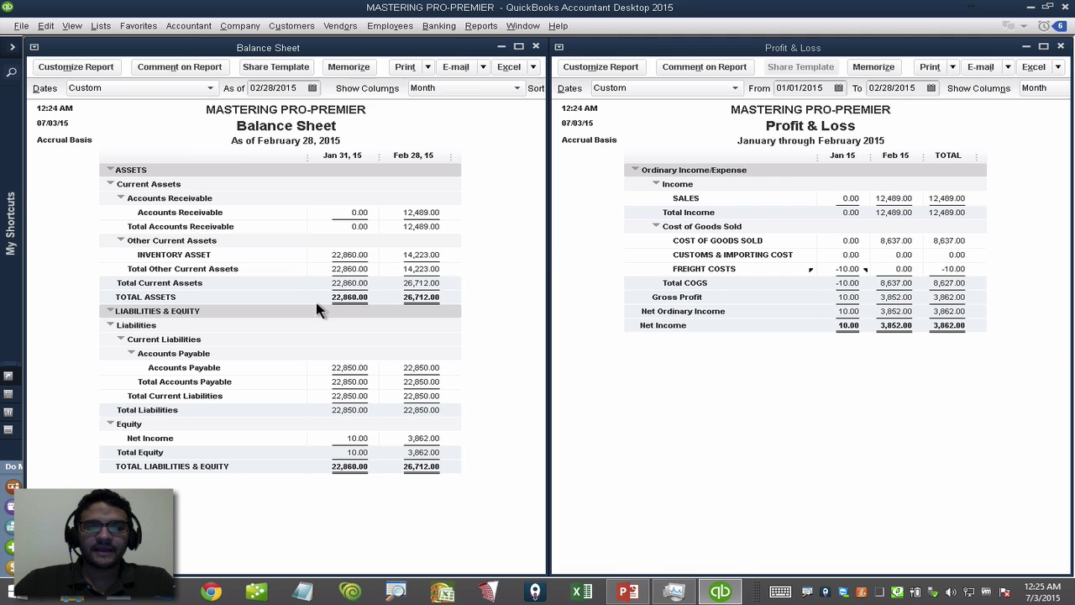
Reopen the textile vendor's bill from January's INVENTORY ASSET balance and review the Pants and Shirt unit costs.
{"action": "double_click", "coordinate": [350, 256]}
{"action": "double_click", "coordinate": [363, 221]}
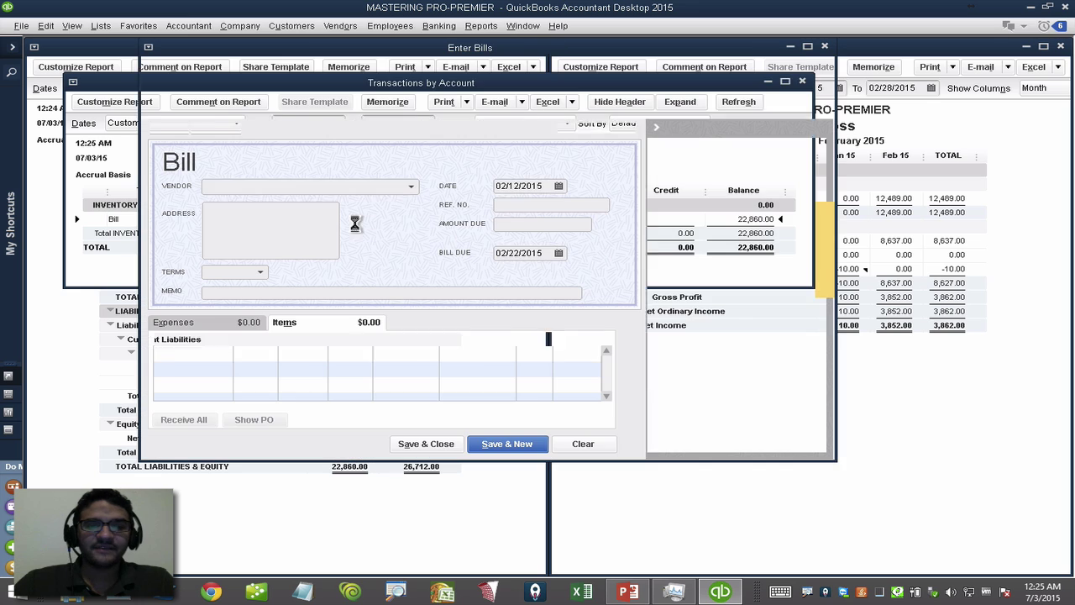
{"action": "left_click", "coordinate": [424, 353]}
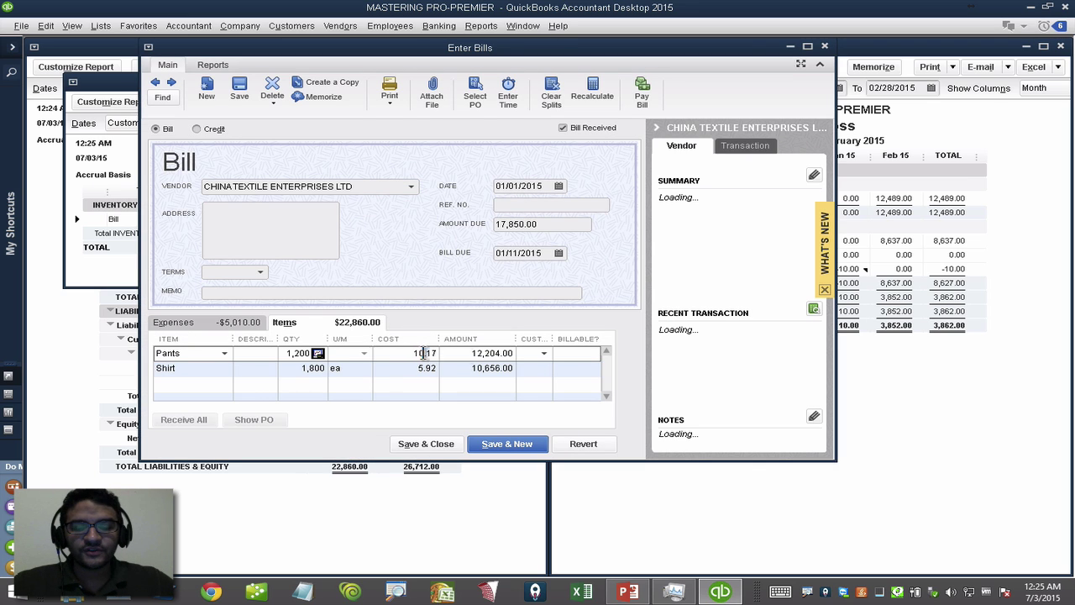
{"action": "left_click", "coordinate": [419, 368]}
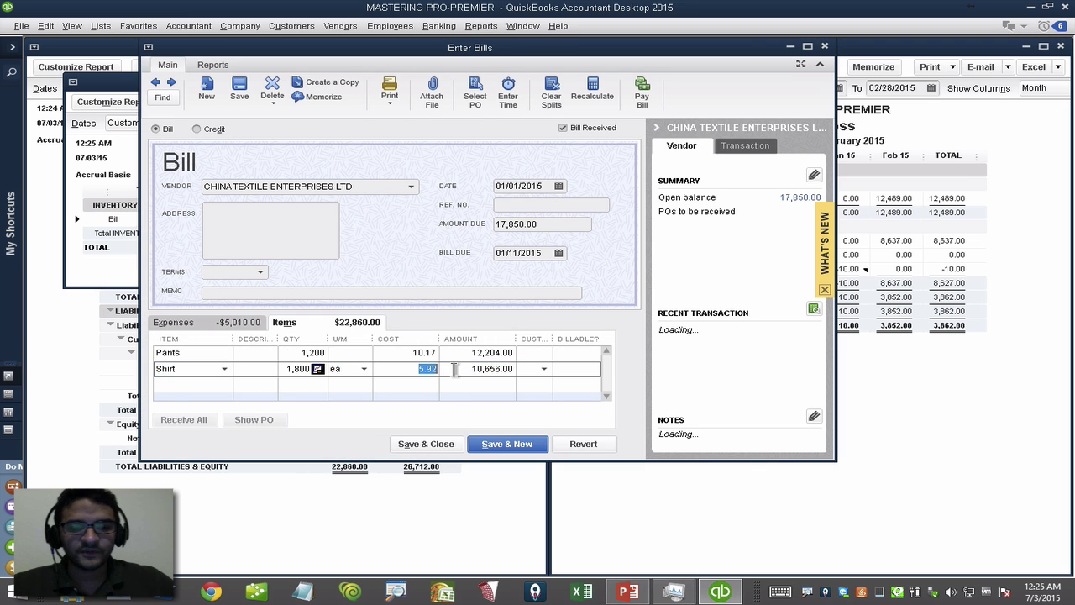
Review the bill's negative freight and customs expense lines against its item total and the Profit & Loss report.
{"action": "left_click", "coordinate": [235, 323]}
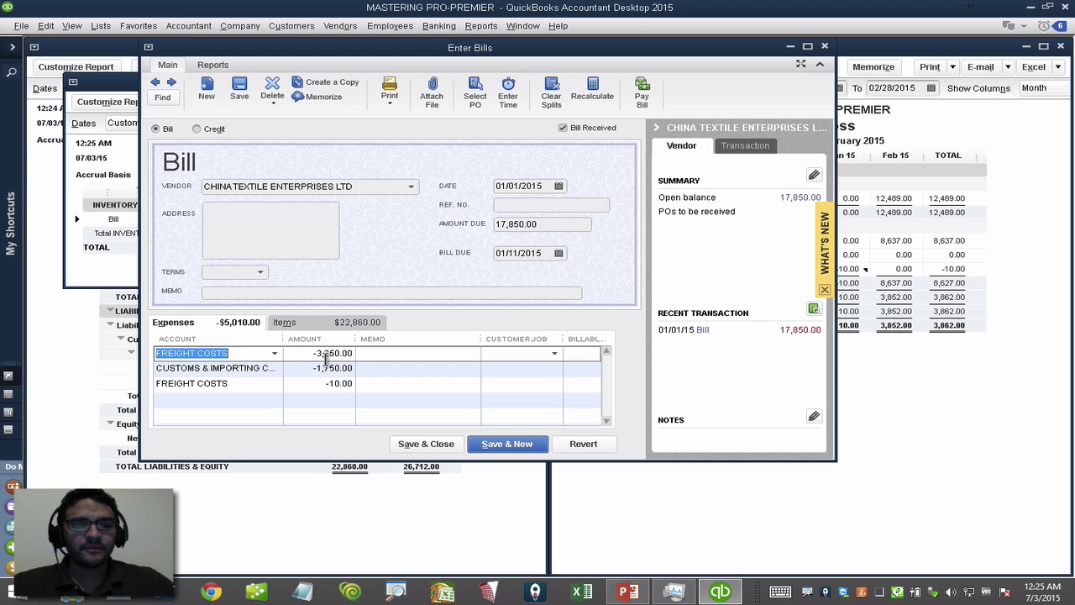
{"action": "left_click", "coordinate": [306, 368]}
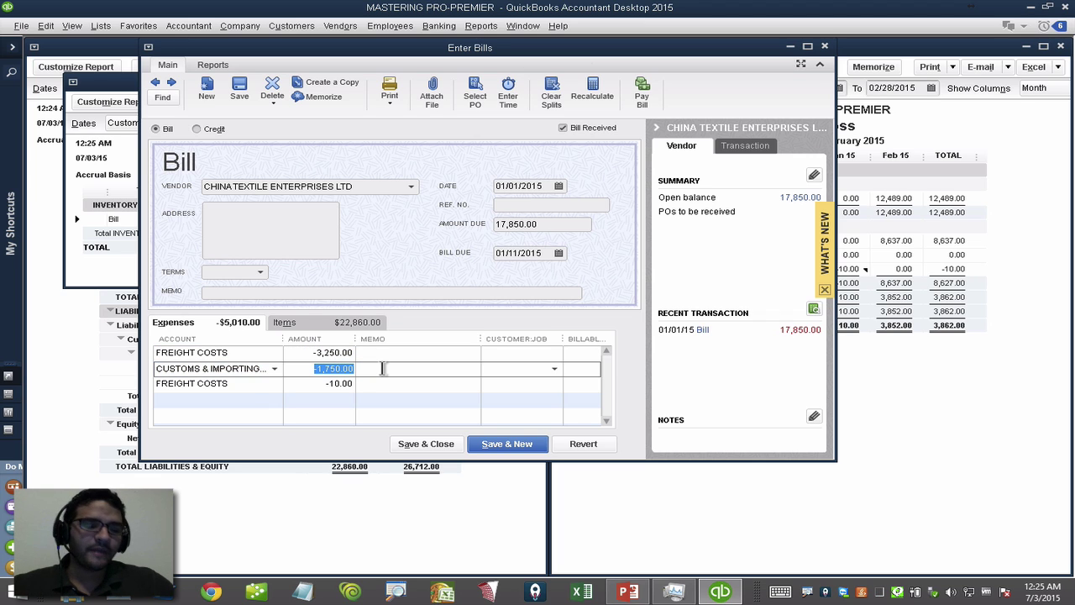
{"action": "left_click", "coordinate": [337, 325]}
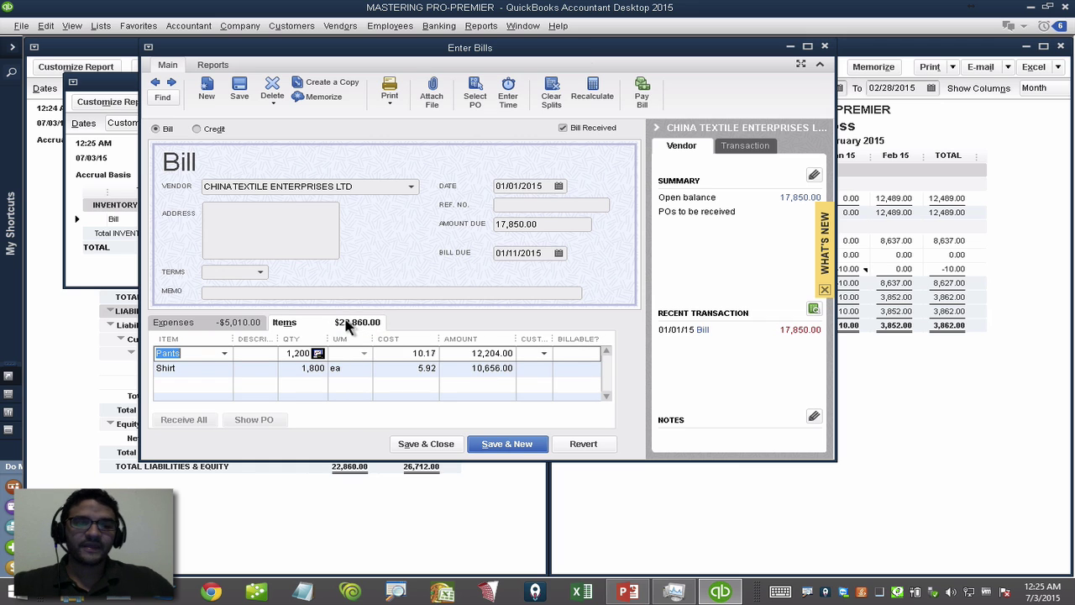
{"action": "left_click", "coordinate": [228, 323]}
{"action": "left_click", "coordinate": [309, 354]}
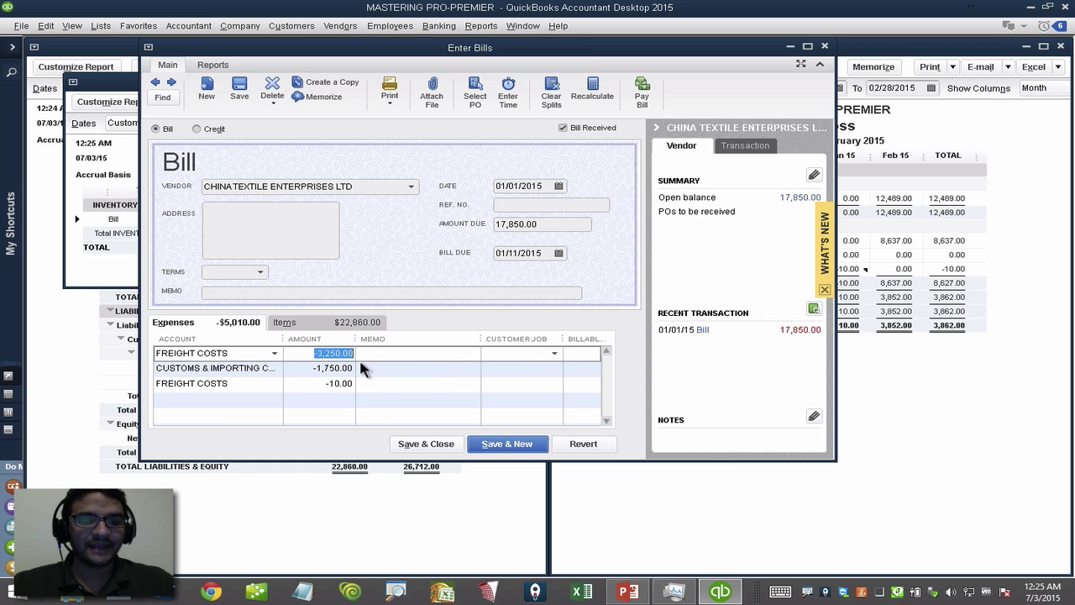
{"action": "left_click", "coordinate": [302, 368]}
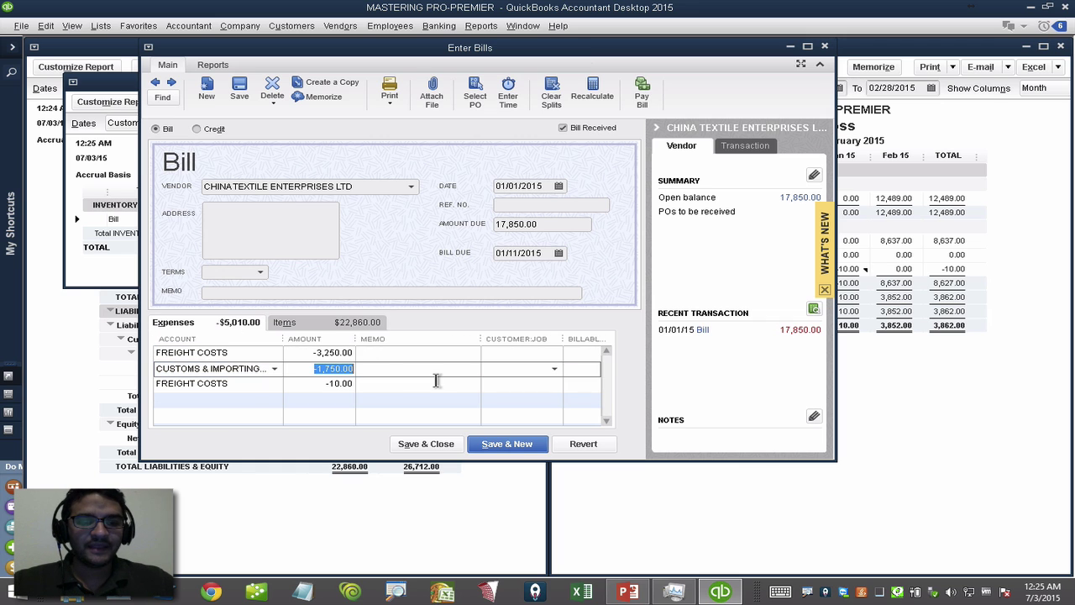
{"action": "left_click", "coordinate": [964, 359]}
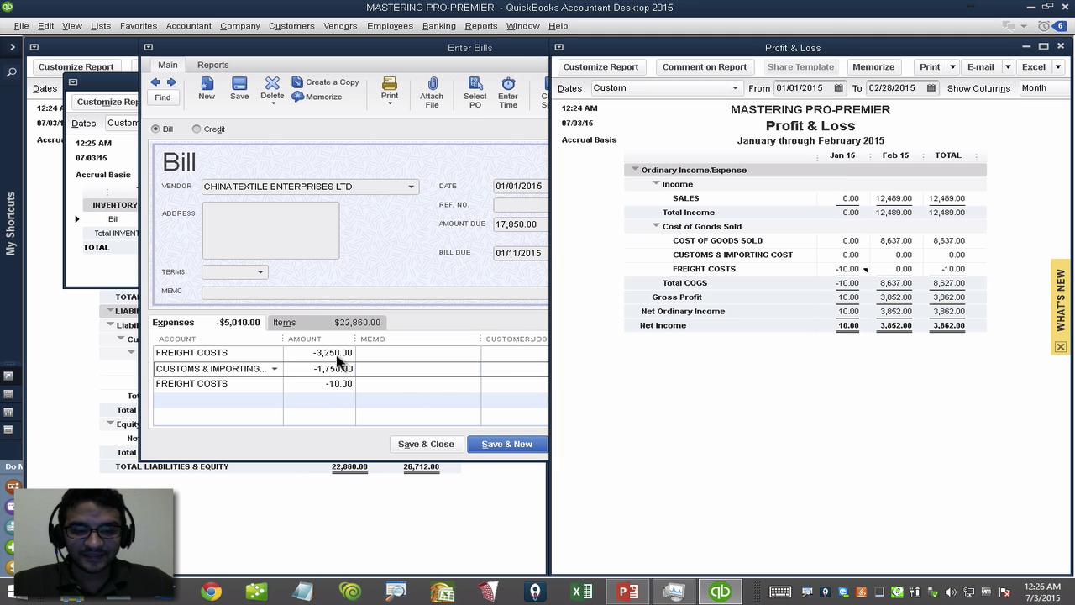
Review the Pants and Shirt quantities and unit costs on the textile vendor's bill, and save and close it.
{"action": "left_click", "coordinate": [334, 321]}
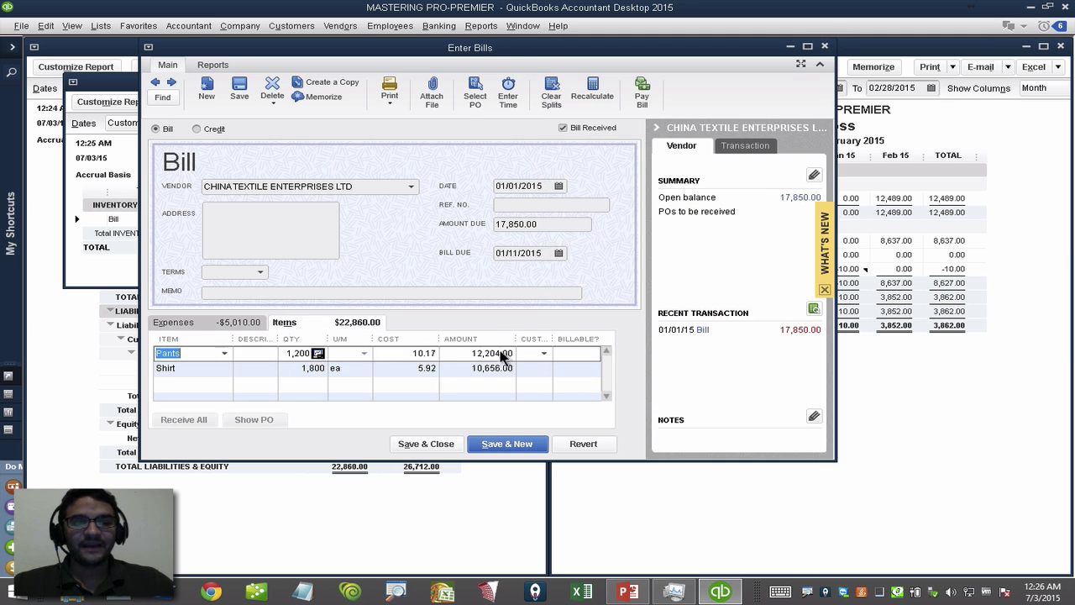
{"action": "left_click", "coordinate": [298, 354]}
{"action": "left_click", "coordinate": [300, 368]}
{"action": "left_click", "coordinate": [296, 354]}
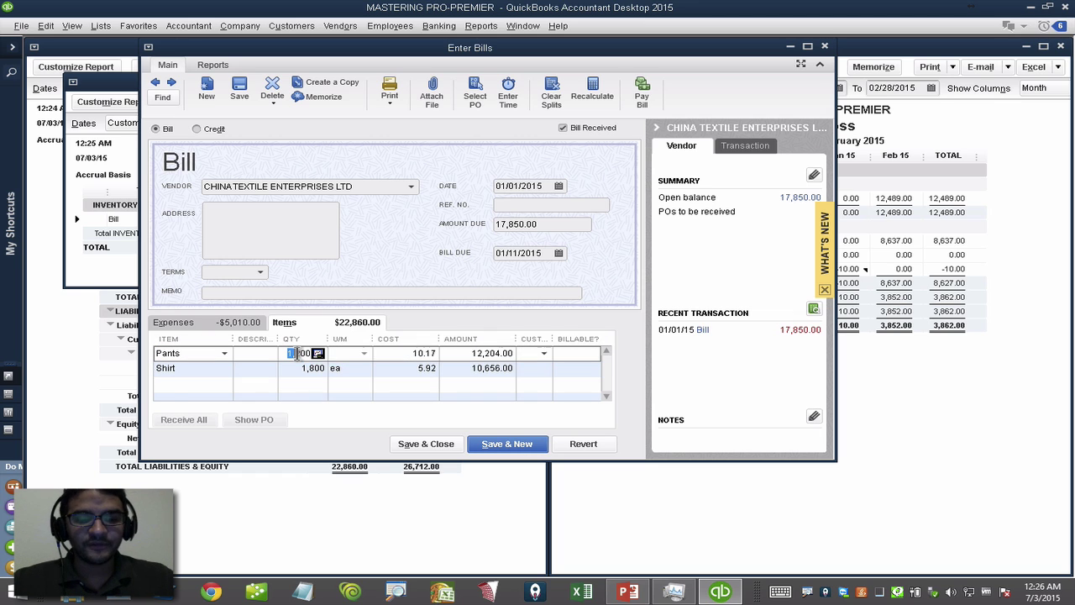
{"action": "left_click", "coordinate": [428, 354]}
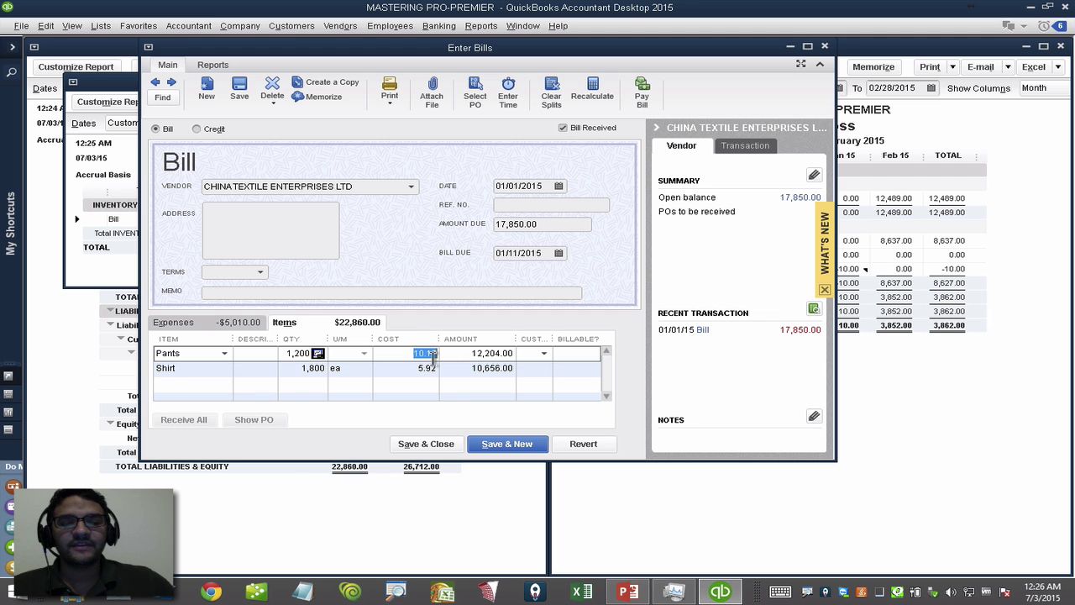
{"action": "left_click", "coordinate": [414, 369]}
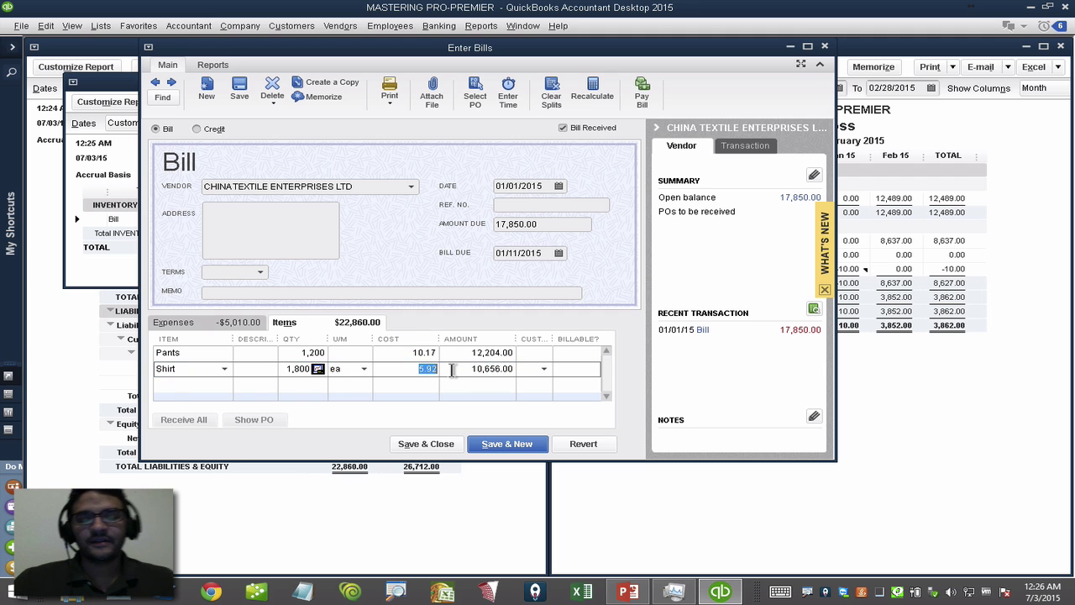
{"action": "left_click", "coordinate": [430, 443]}
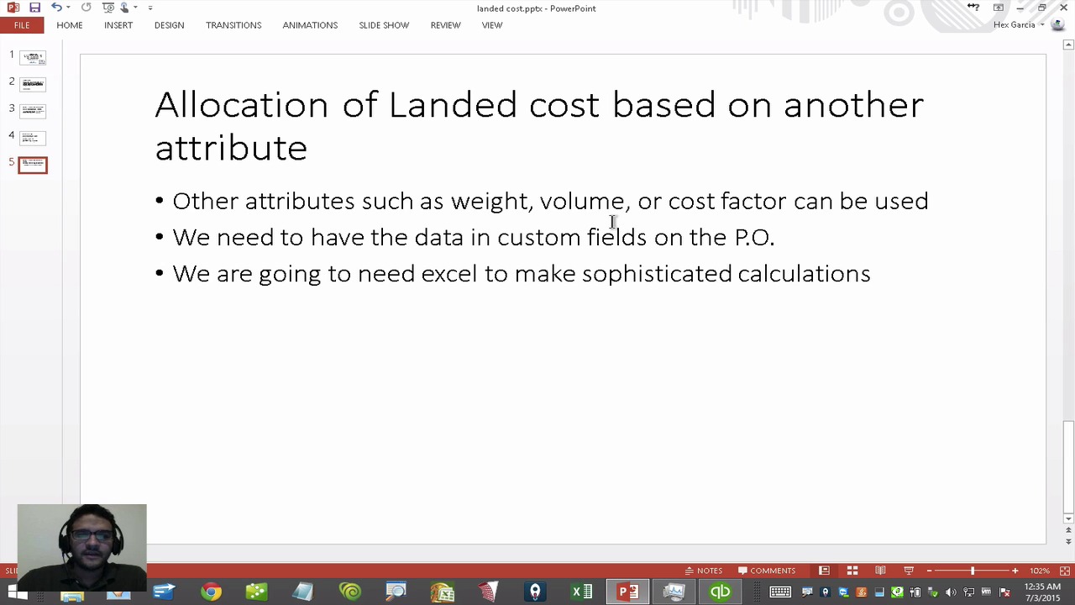
Review the slide's points on custom fields on the P.O. and Excel calculations for allocating landed cost by another attribute.
{"action": "left_click_drag", "start_coordinate": [370, 239], "coordinate": [771, 240]}
{"action": "left_click", "coordinate": [743, 238]}
{"action": "left_click", "coordinate": [722, 297]}
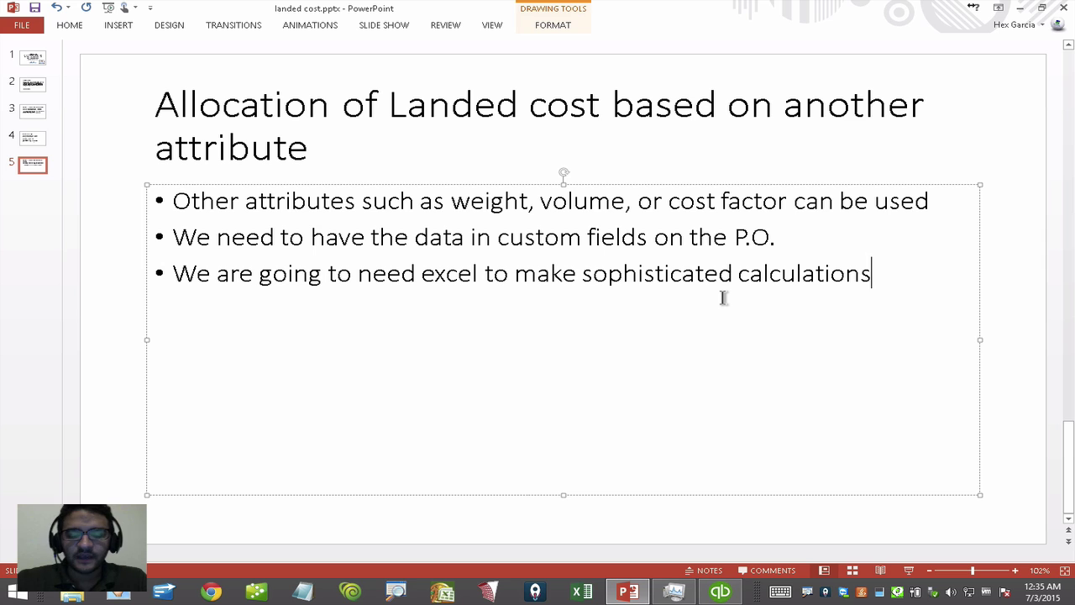
Switch to QuickBooks and delete the China Textile Enterprises Ltd bill dated 01/01/2015 listed under INVENTORY ASSET.
{"action": "left_click", "coordinate": [726, 598]}
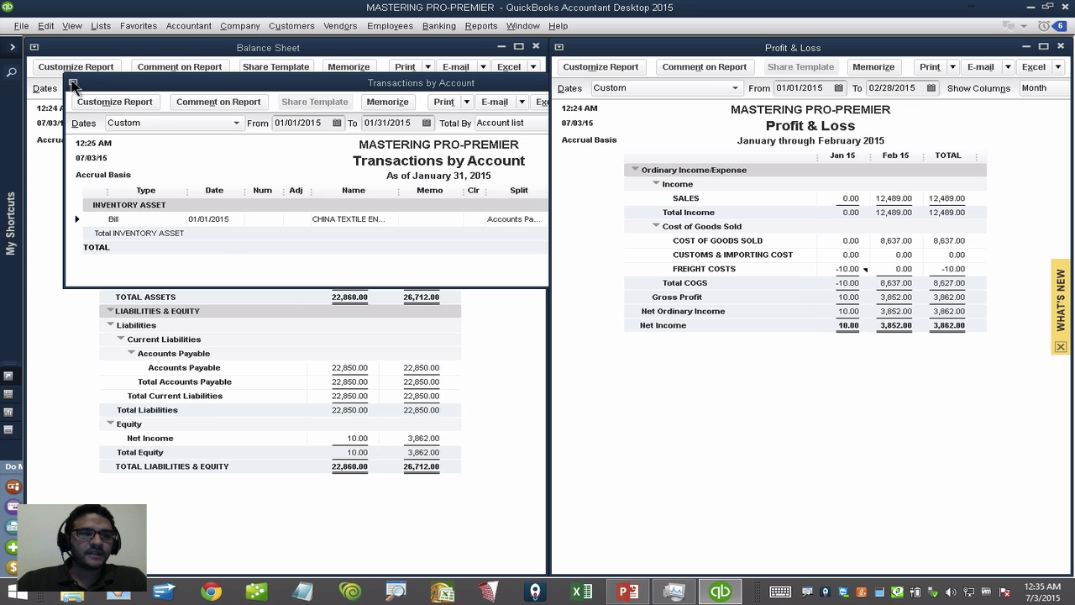
{"action": "double_click", "coordinate": [210, 219]}
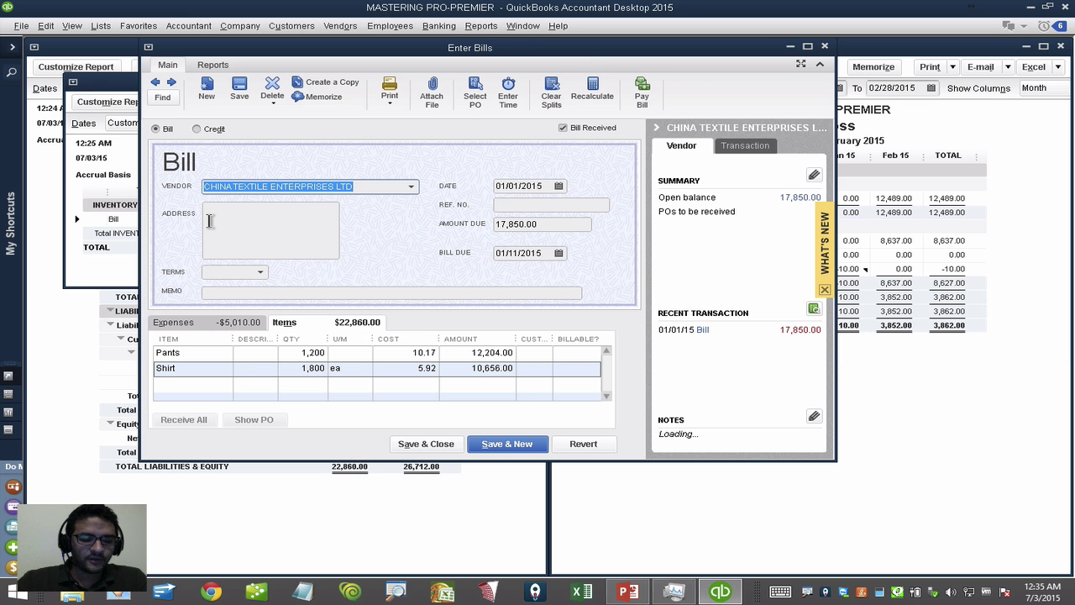
{"action": "key", "text": "ctrl+d"}
{"action": "key", "text": "Return"}
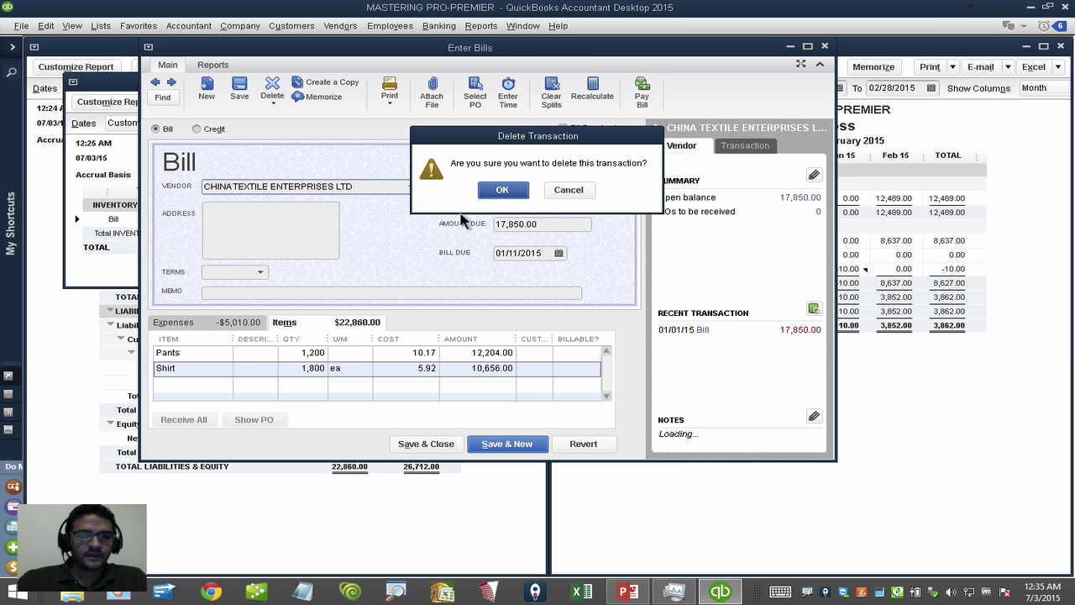
{"action": "left_click", "coordinate": [505, 192]}
{"action": "left_click", "coordinate": [82, 338]}
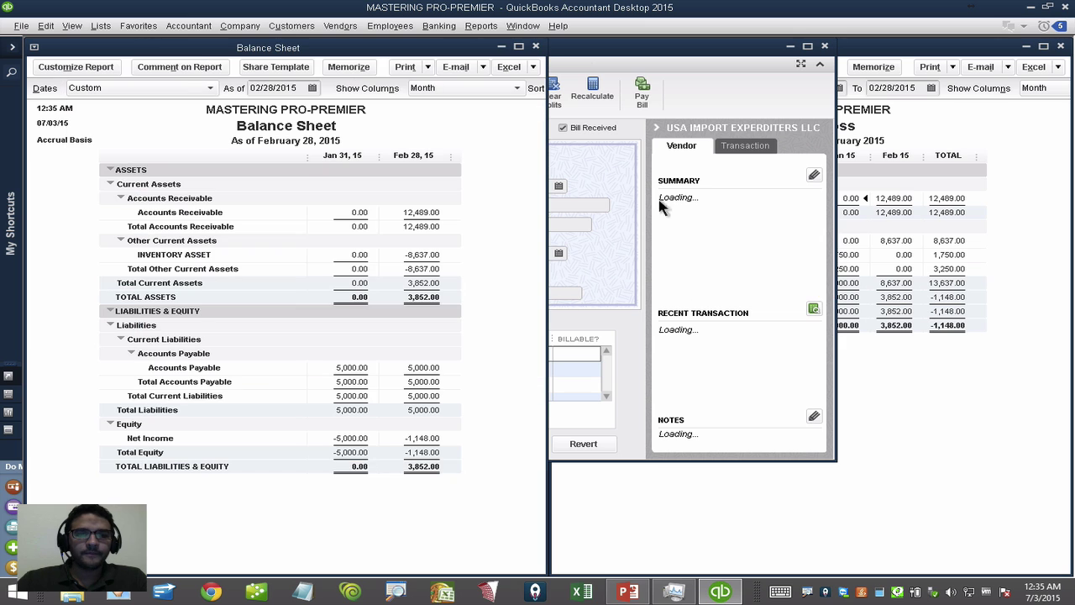
Close the Enter Bills window and the Transactions by Account report.
{"action": "left_click", "coordinate": [828, 52]}
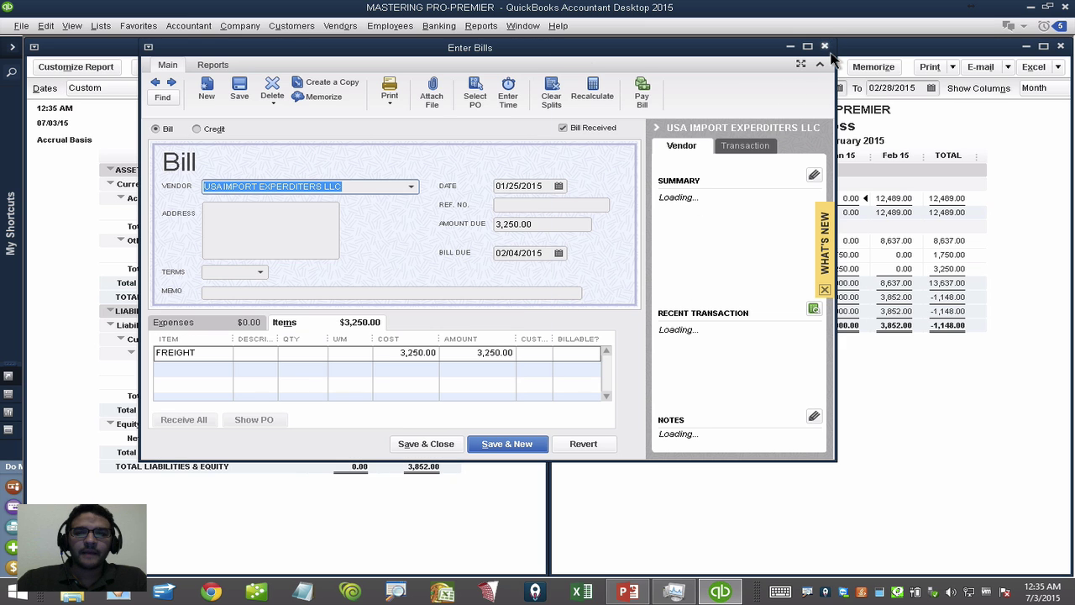
{"action": "left_click", "coordinate": [825, 46]}
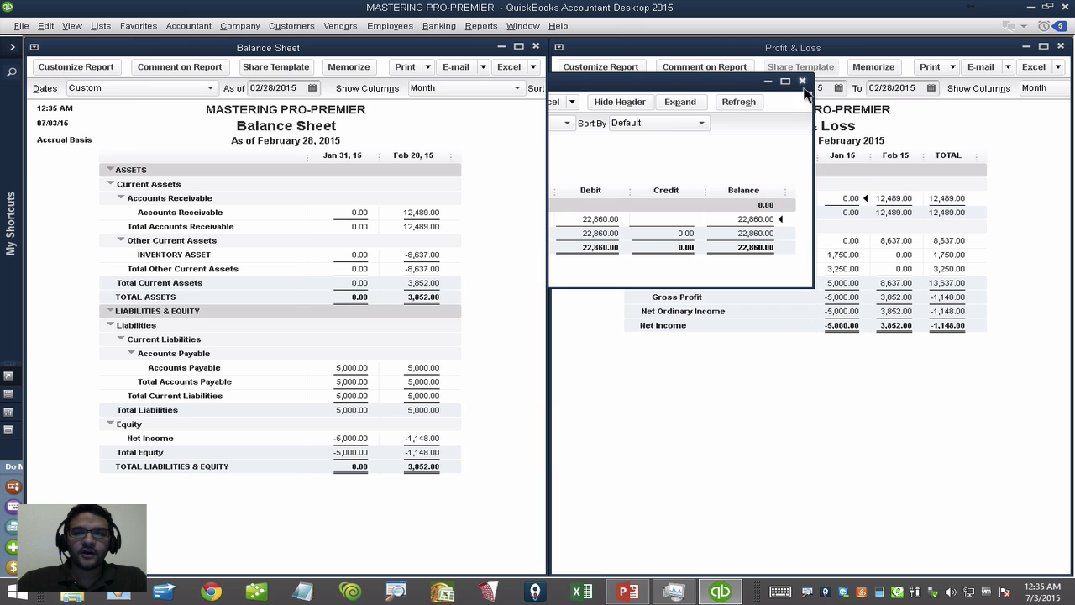
{"action": "left_click", "coordinate": [802, 82]}
{"action": "left_click", "coordinate": [546, 267]}
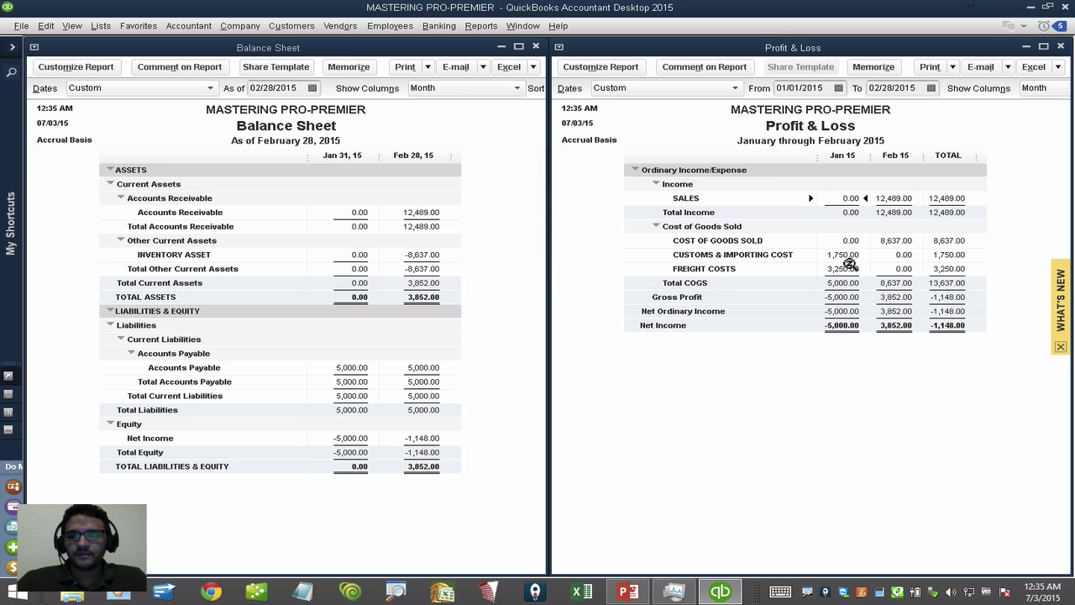
Delete the ABC Customer invoice dated 02/12/2015 behind February's sales, and close the invoice window and Transaction Detail By Account report.
{"action": "double_click", "coordinate": [892, 199]}
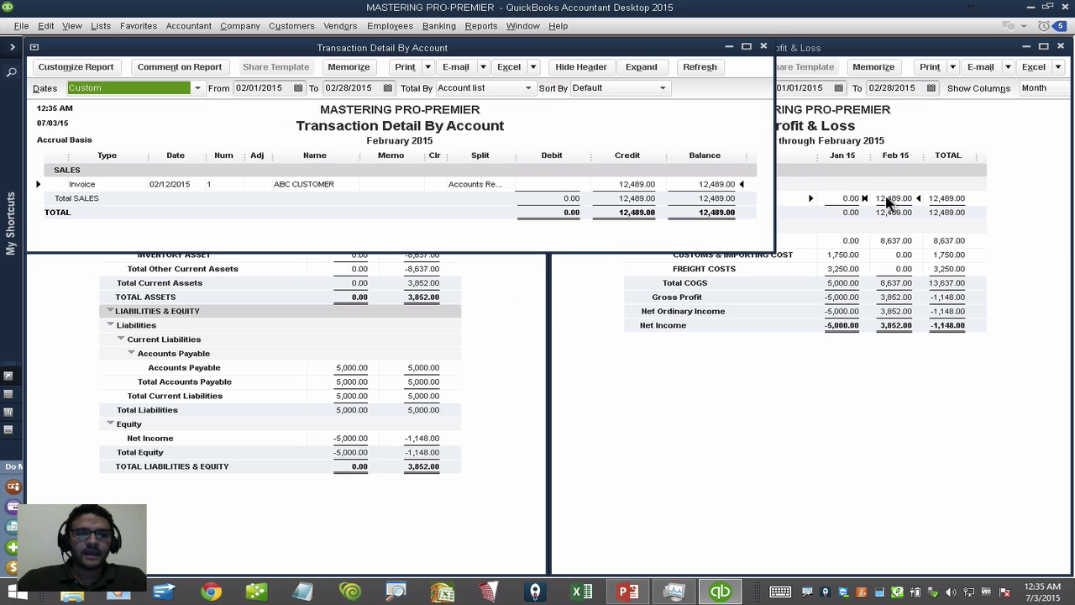
{"action": "double_click", "coordinate": [483, 184]}
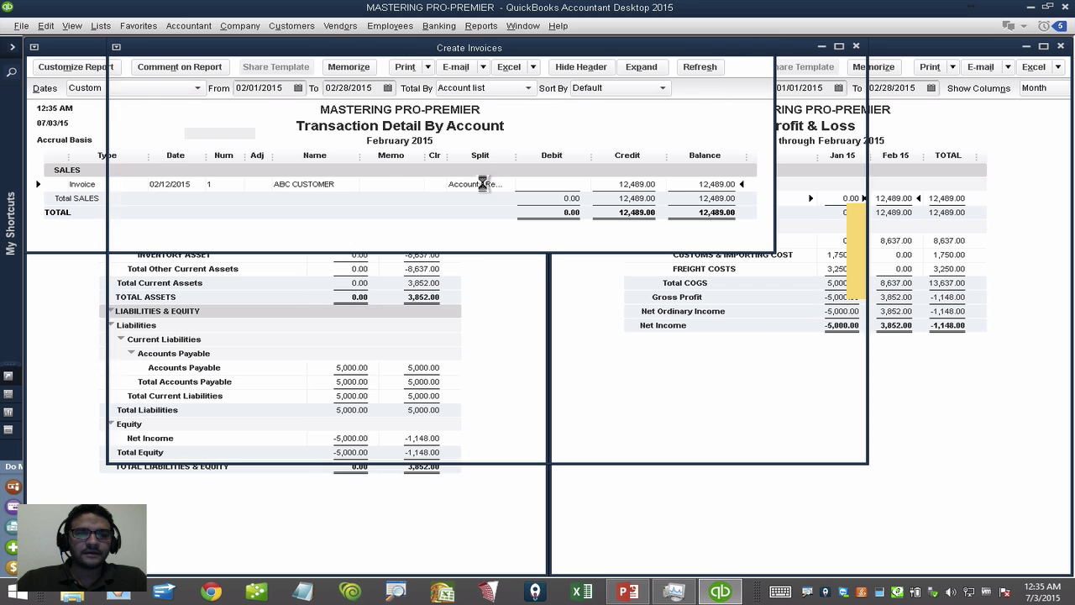
{"action": "right_click", "coordinate": [273, 221]}
{"action": "left_click", "coordinate": [351, 313]}
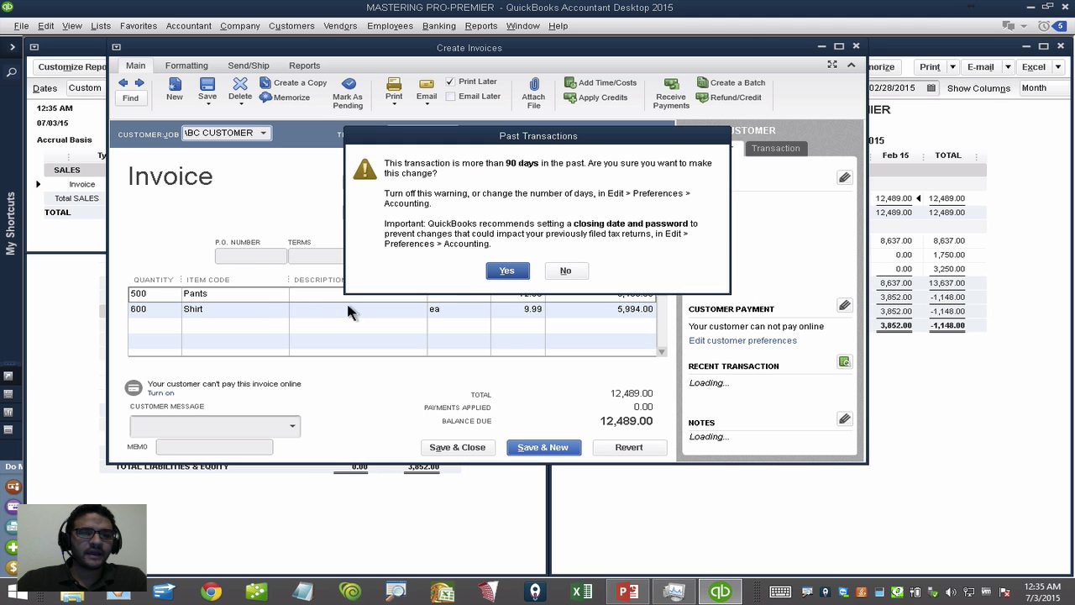
{"action": "left_click", "coordinate": [506, 271]}
{"action": "left_click", "coordinate": [502, 187]}
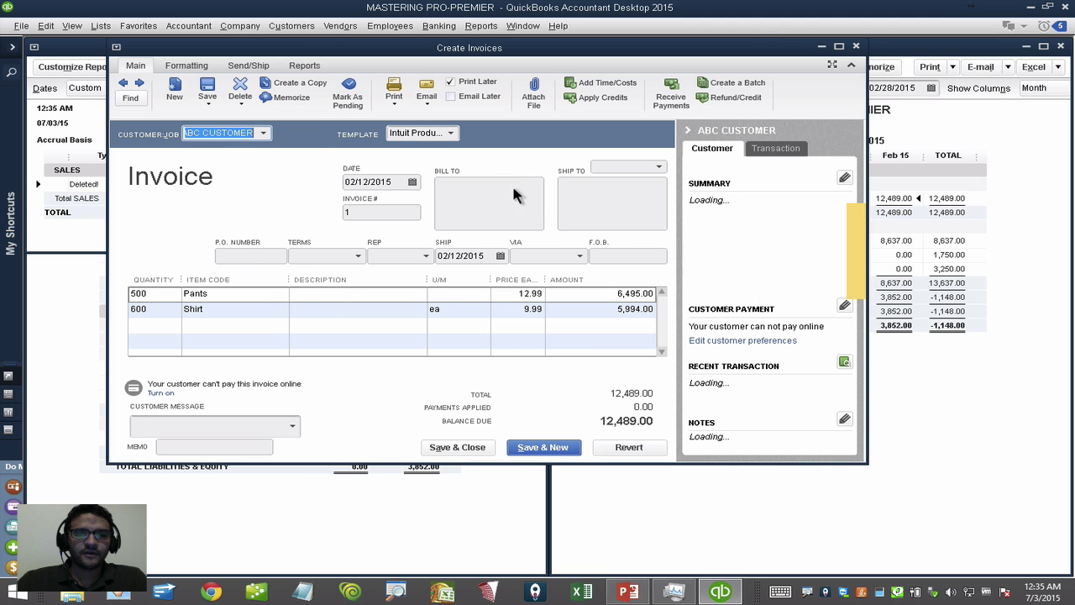
{"action": "left_click", "coordinate": [856, 46]}
{"action": "left_click", "coordinate": [771, 48]}
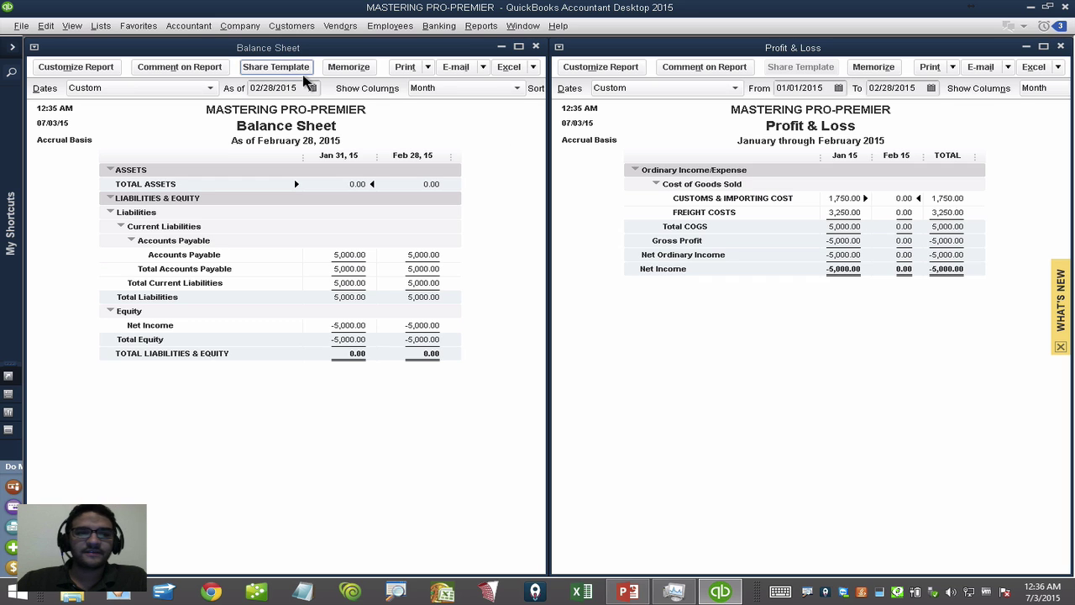
Start a new purchase order for China Textile Enterprises Ltd and maximize its window.
{"action": "left_click", "coordinate": [339, 26]}
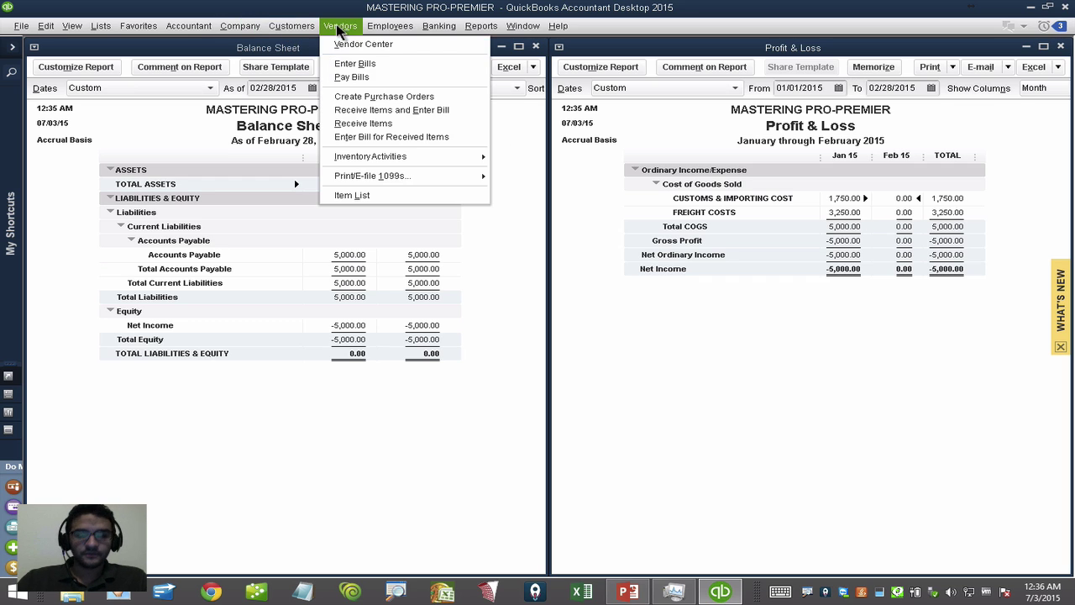
{"action": "left_click", "coordinate": [365, 96]}
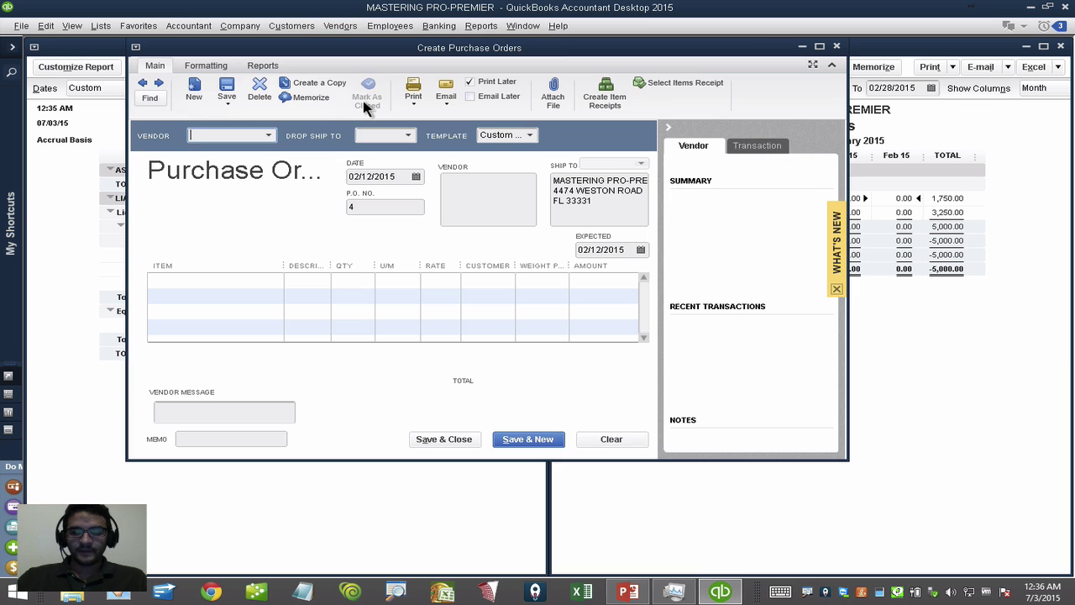
{"action": "left_click", "coordinate": [268, 135]}
{"action": "left_click", "coordinate": [249, 182]}
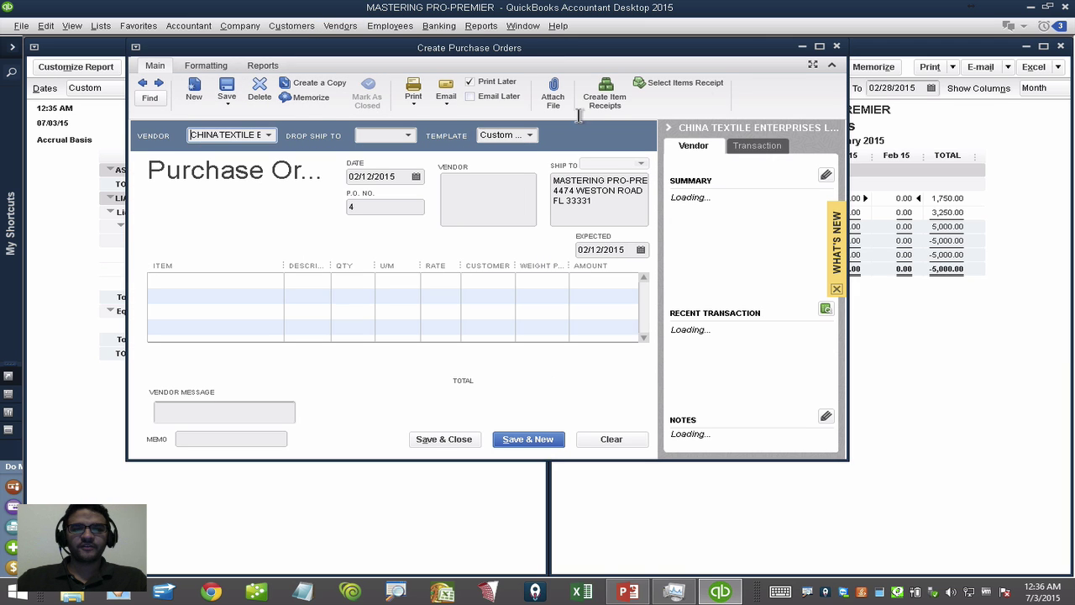
{"action": "left_click", "coordinate": [820, 46]}
Add Pants to the purchase order's first line with a quantity of 1,200 and a rate of 8.50.
{"action": "left_click", "coordinate": [139, 259]}
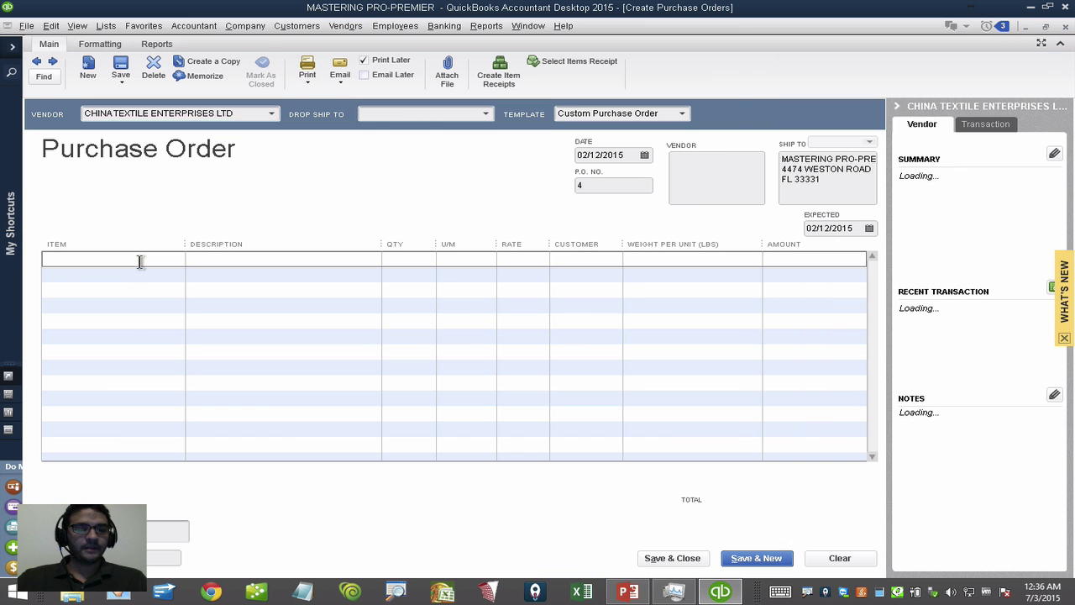
{"action": "type", "text": "Pants"}
{"action": "left_click", "coordinate": [84, 309]}
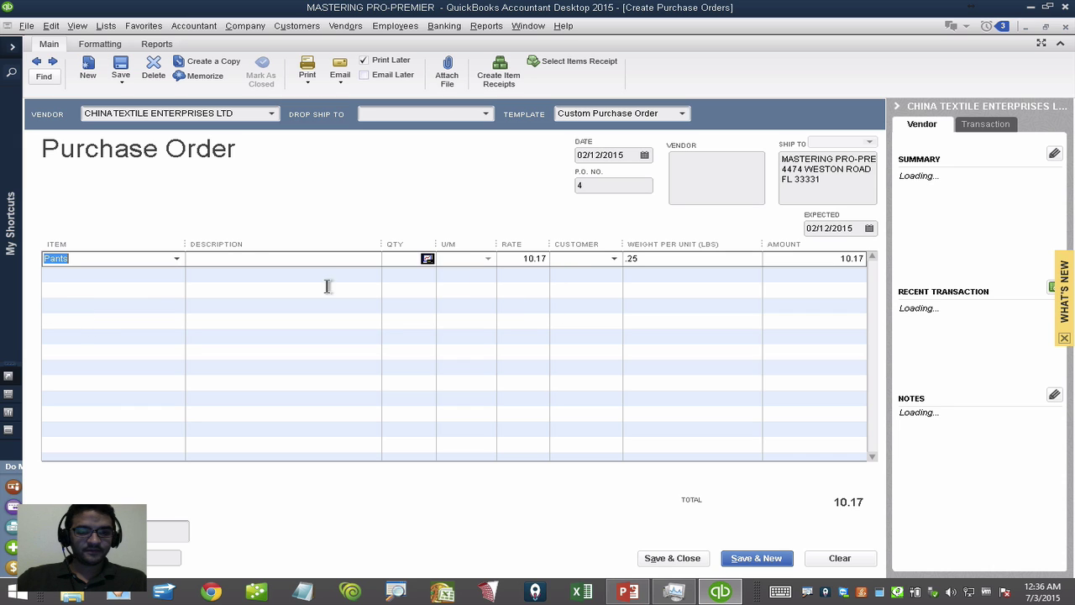
{"action": "left_click", "coordinate": [405, 258]}
{"action": "type", "text": "1,20"}
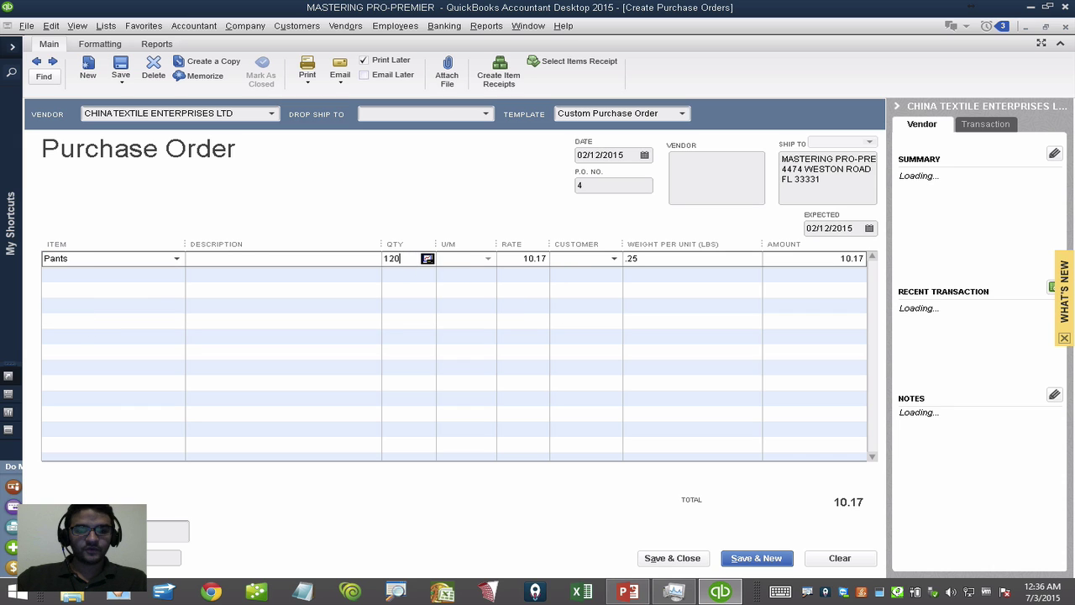
{"action": "type", "text": "0"}
{"action": "key", "text": "Tab"}
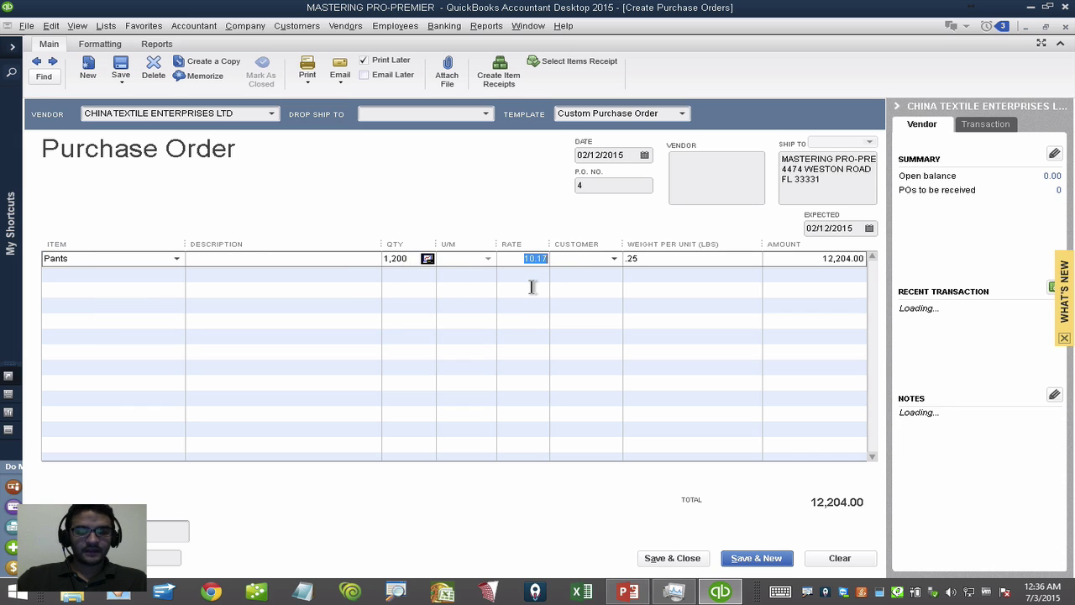
{"action": "type", "text": "8.59"}
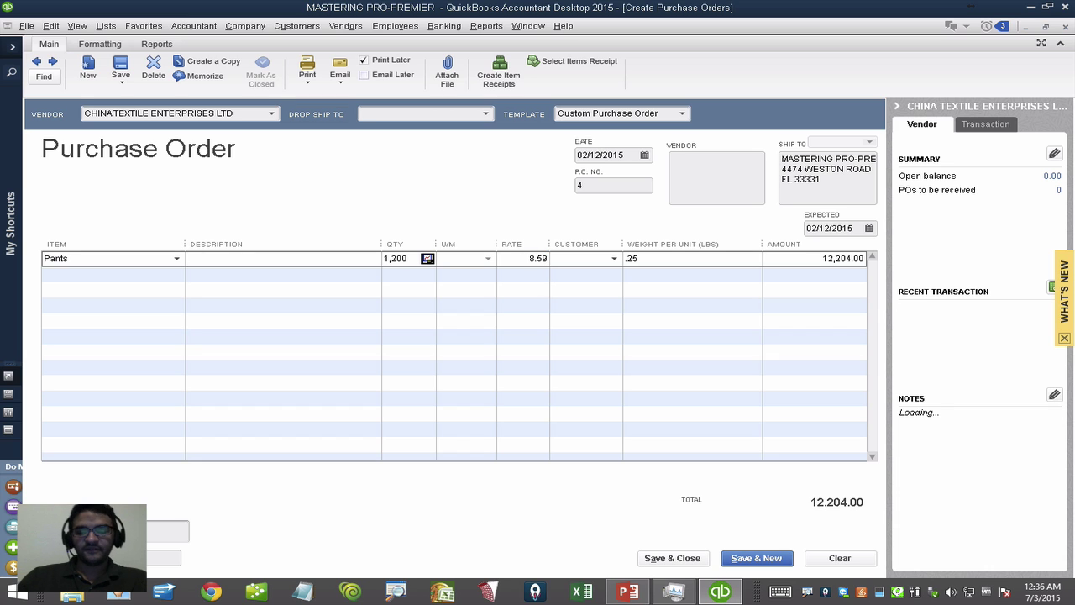
{"action": "key", "text": "BackSpace"}
{"action": "type", "text": "0"}
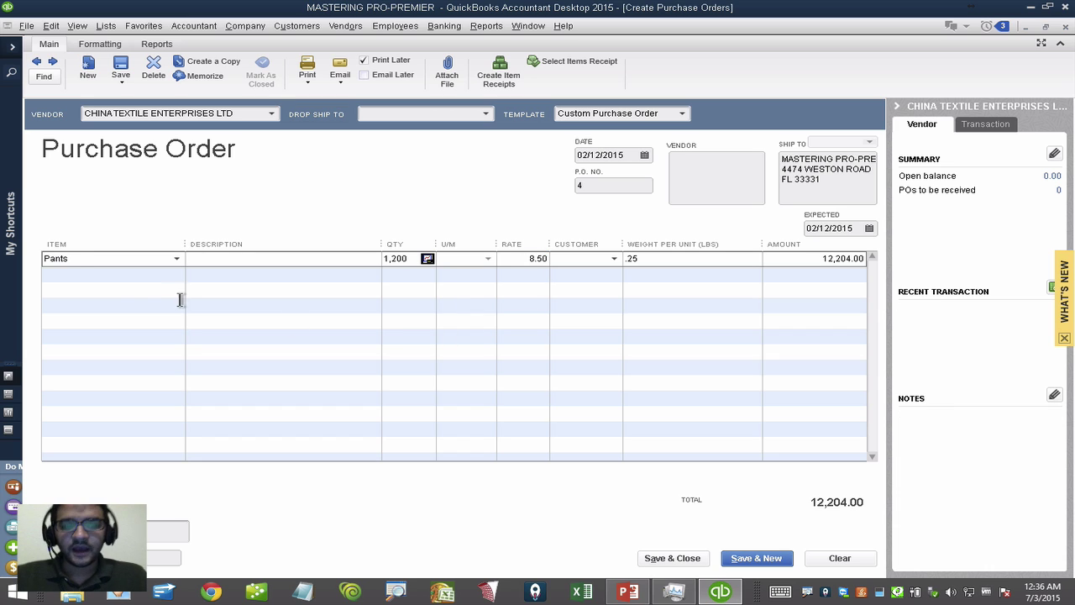
Add Shirt to the purchase order's second line with a quantity of 1,800.
{"action": "left_click", "coordinate": [113, 274]}
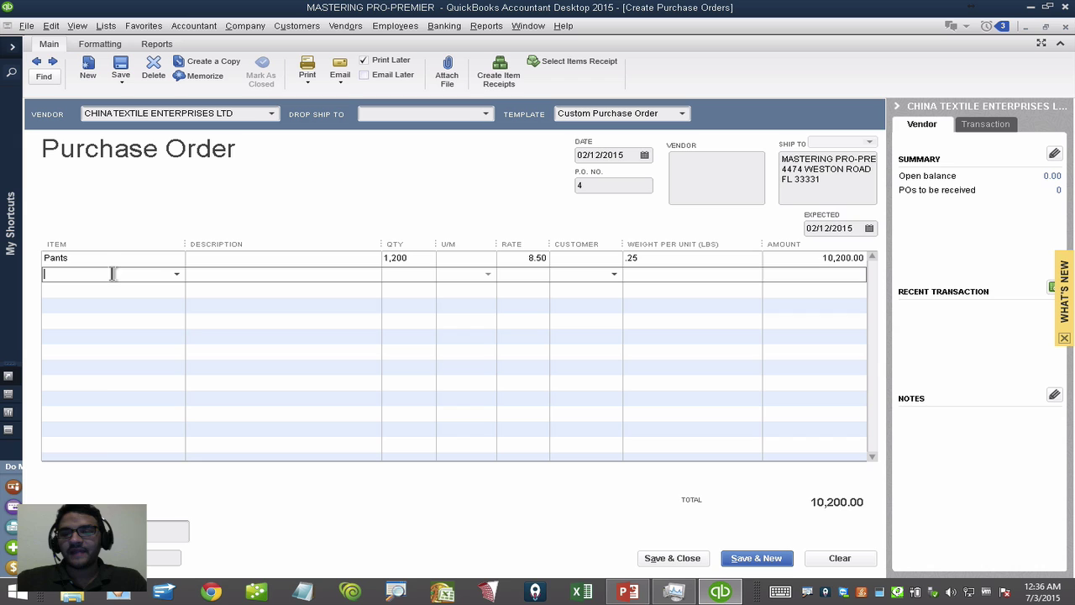
{"action": "type", "text": "Shirt"}
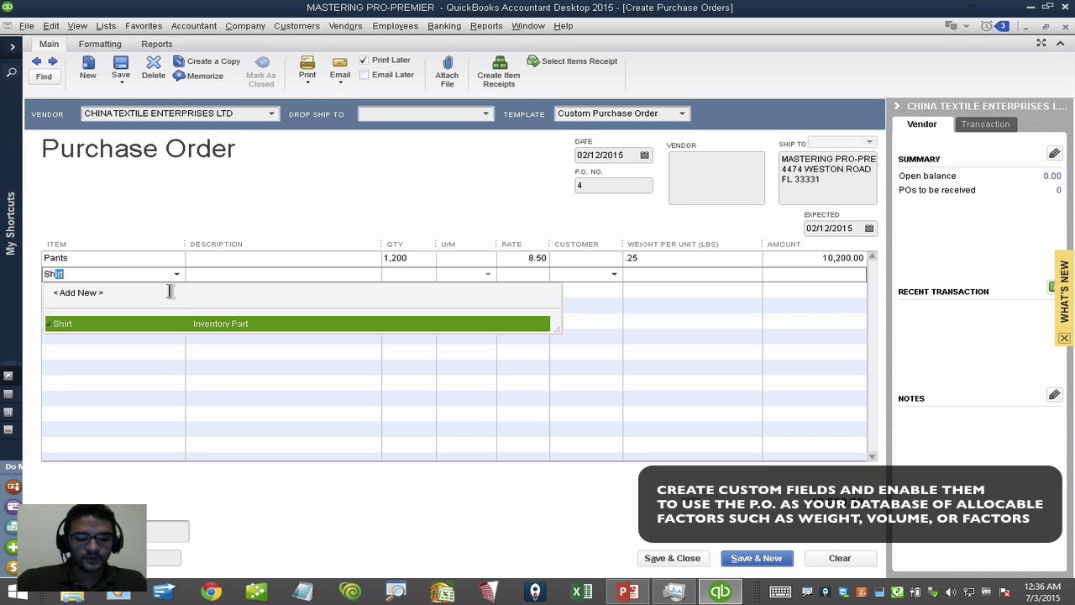
{"action": "left_click", "coordinate": [78, 325]}
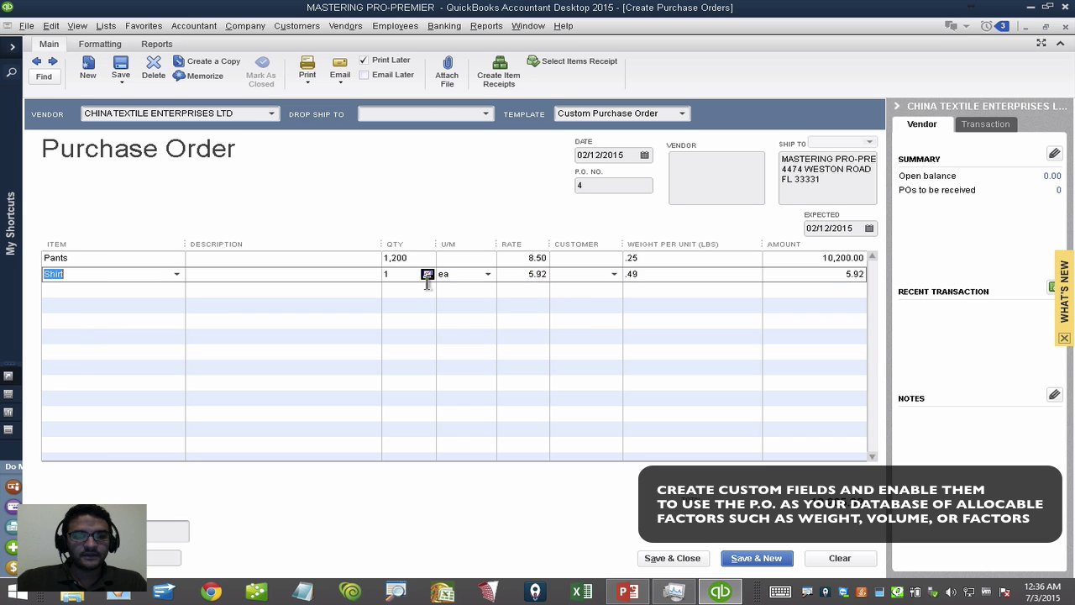
{"action": "left_click_drag", "start_coordinate": [413, 276], "coordinate": [375, 274]}
{"action": "type", "text": "1800"}
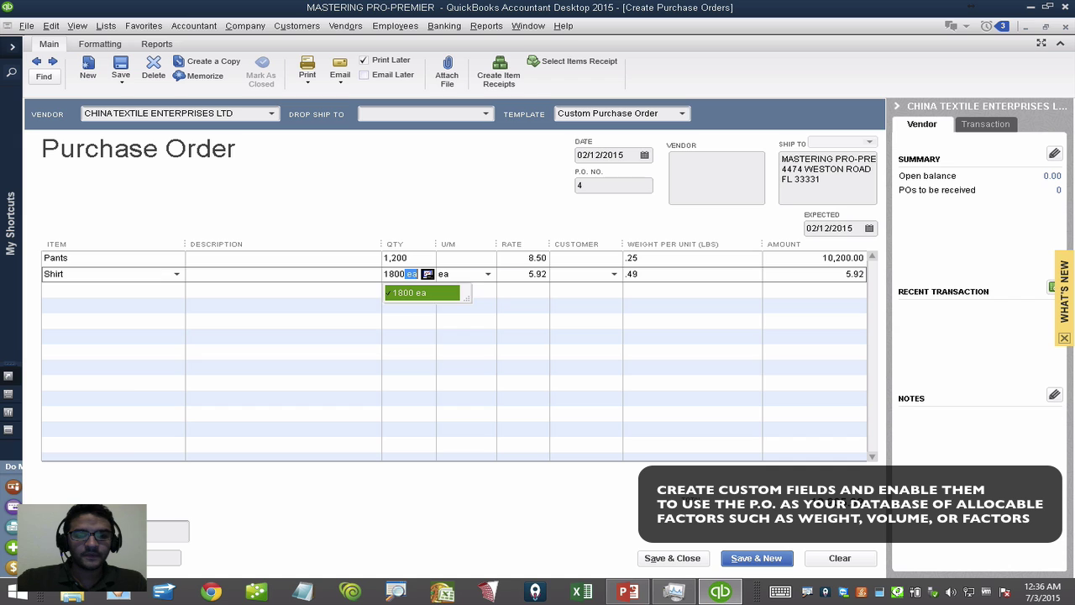
{"action": "key", "text": "Tab"}
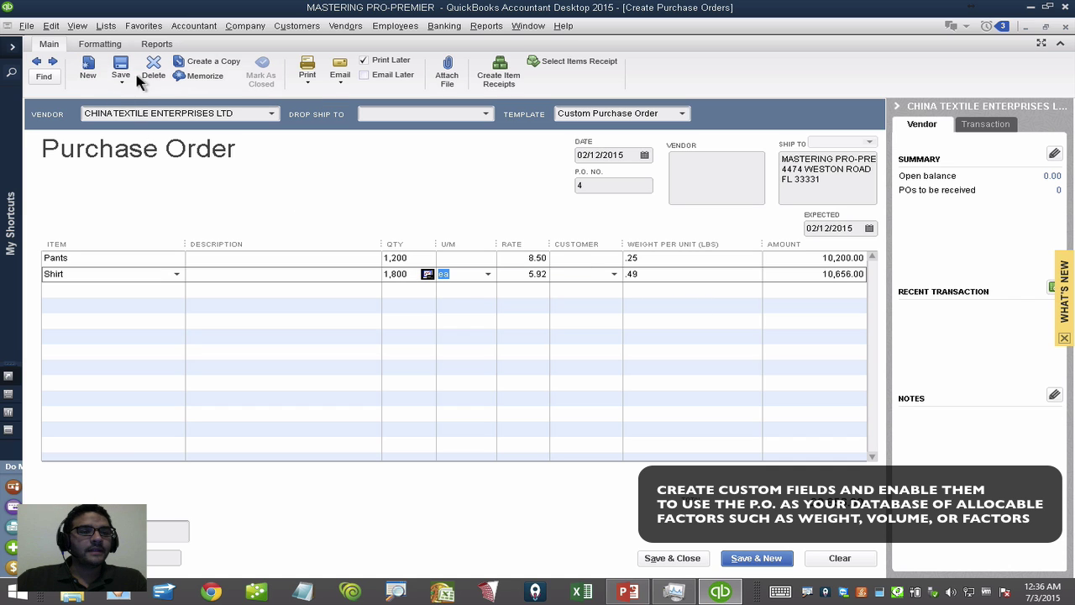
Review the custom fields of the Pants item in the Item List, and leave the item and the list without changes.
{"action": "left_click", "coordinate": [105, 43]}
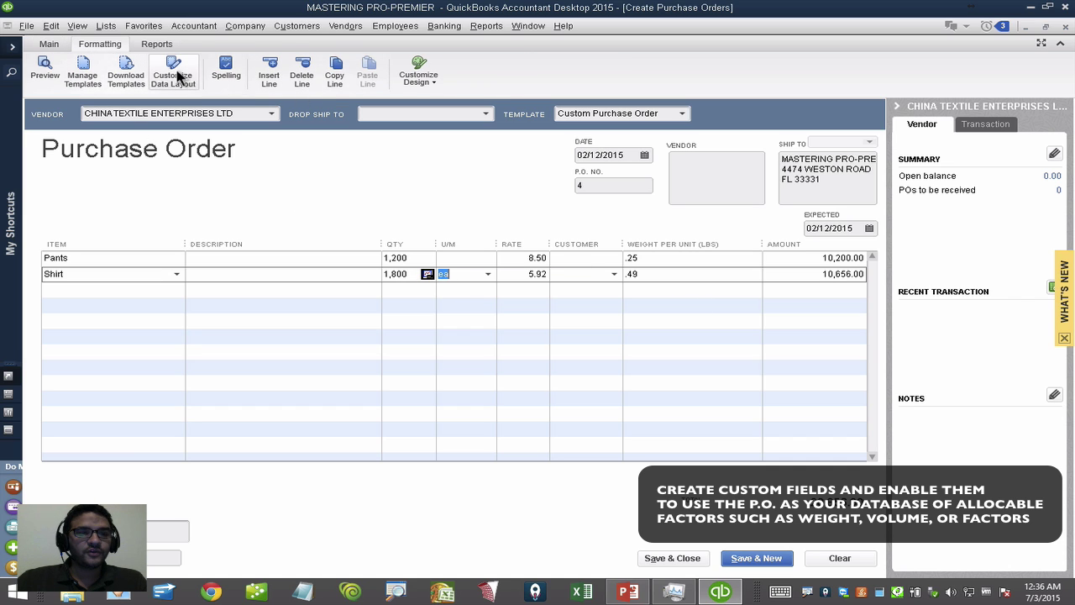
{"action": "left_click", "coordinate": [106, 26]}
{"action": "left_click", "coordinate": [117, 40]}
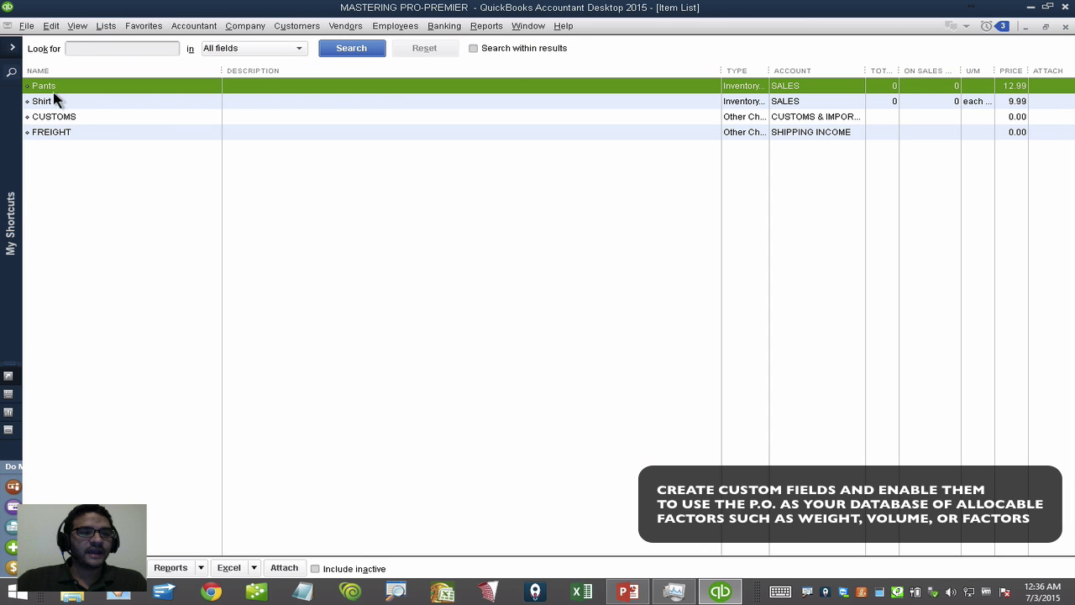
{"action": "double_click", "coordinate": [46, 87]}
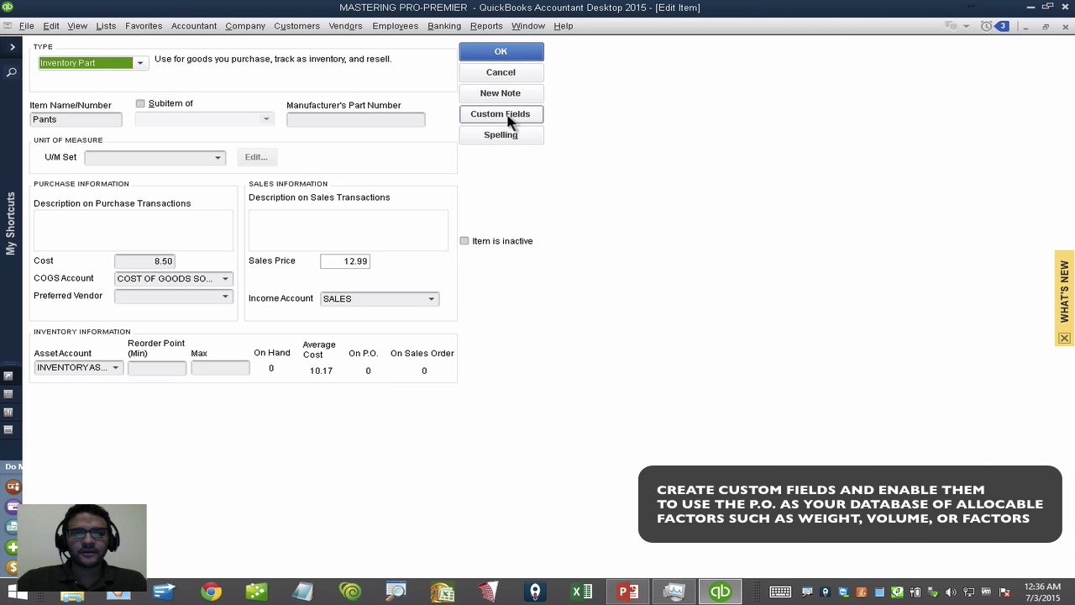
{"action": "left_click", "coordinate": [504, 115]}
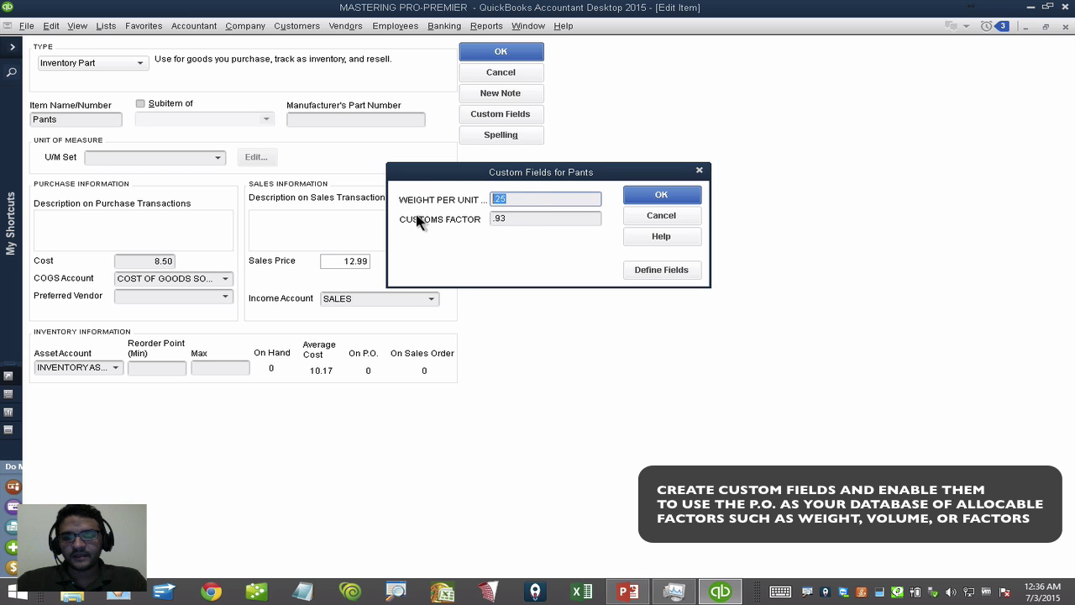
{"action": "left_click", "coordinate": [515, 222]}
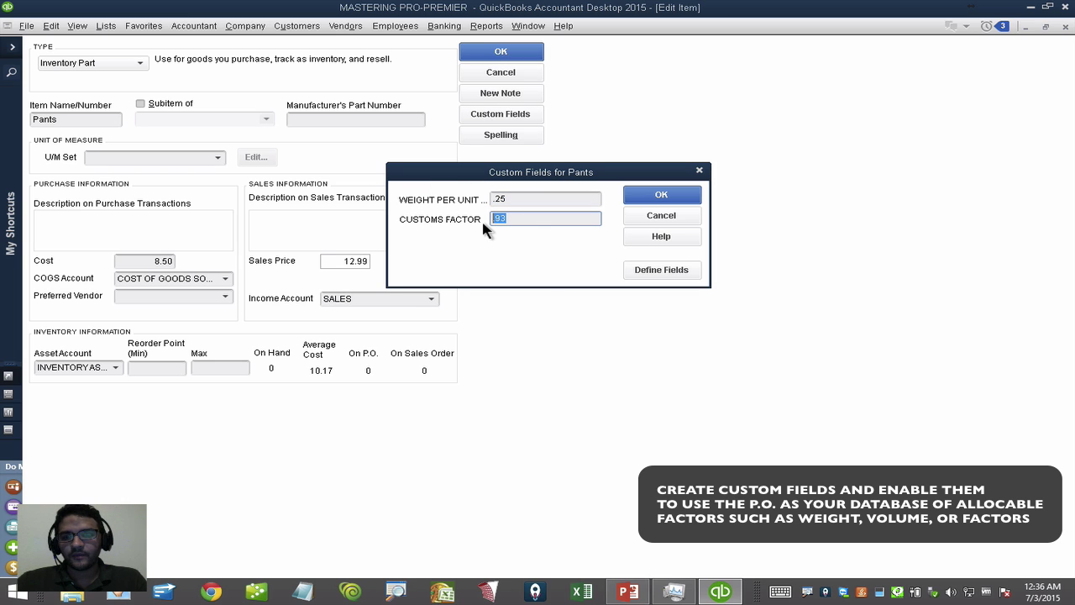
{"action": "left_click", "coordinate": [681, 219]}
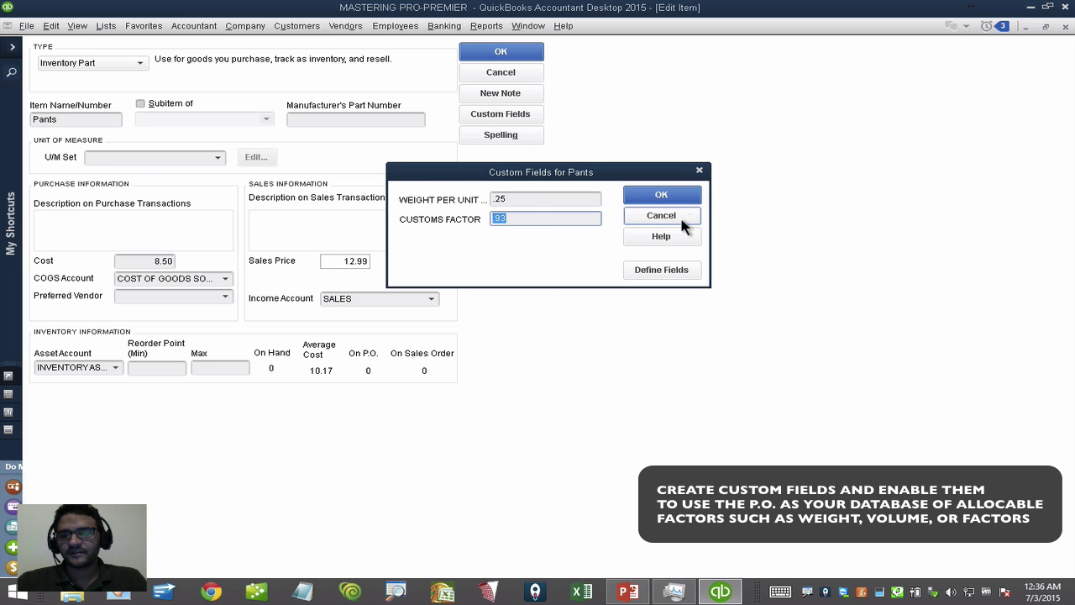
{"action": "left_click", "coordinate": [502, 73]}
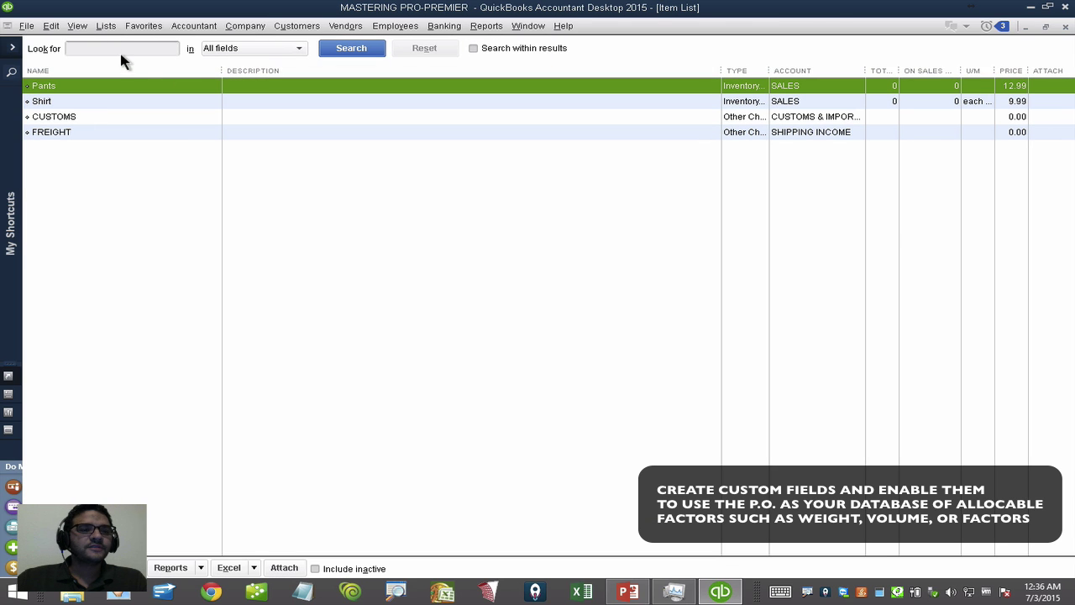
{"action": "key", "text": "Escape"}
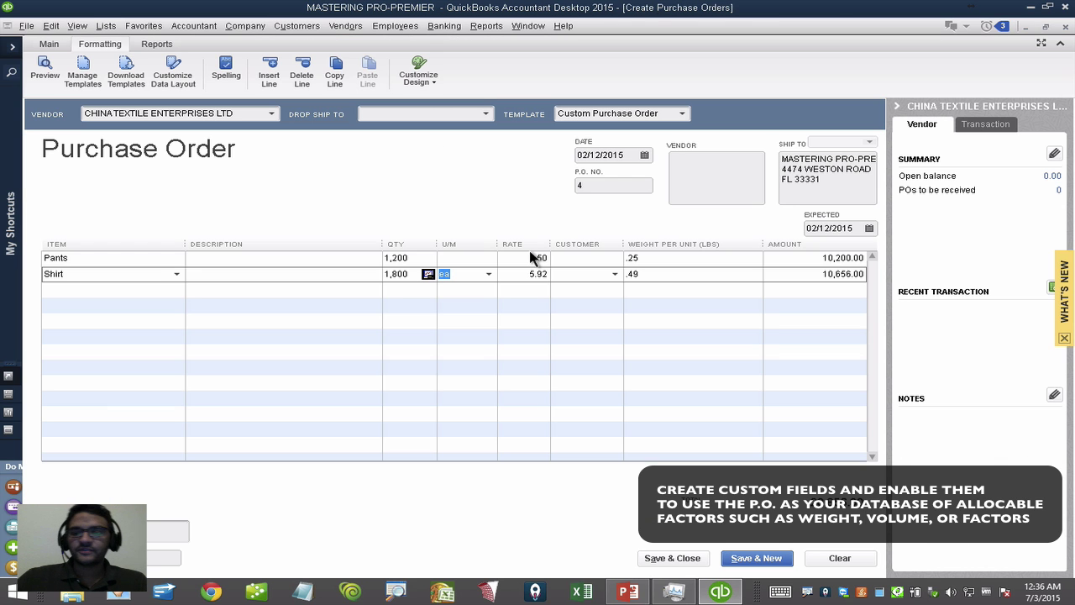
Customize the Custom Purchase Order template to show the CUSTOMS FACTOR column on screen.
{"action": "left_click", "coordinate": [172, 77]}
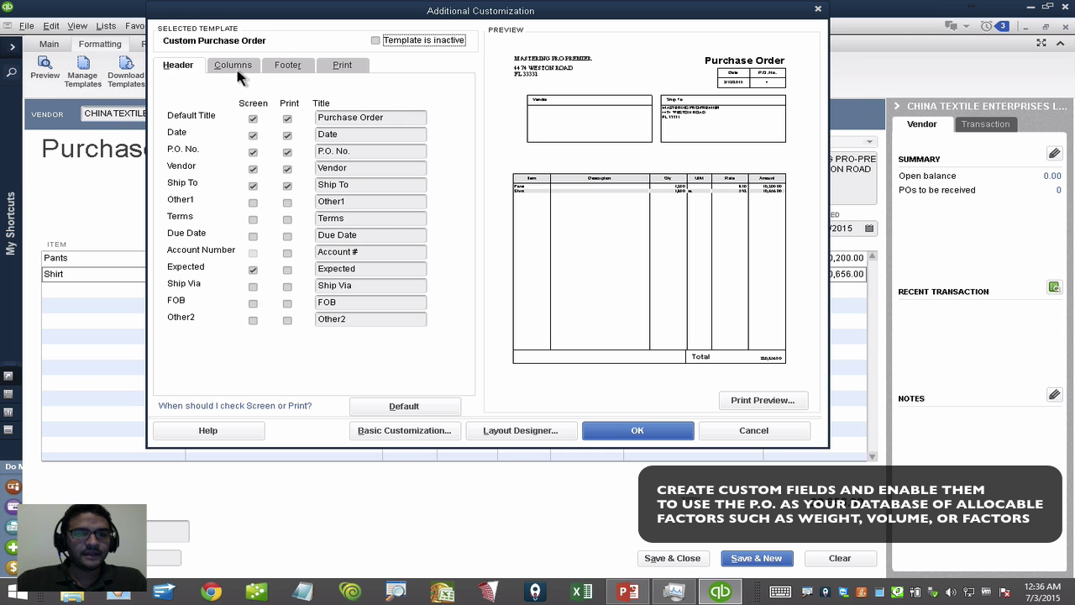
{"action": "left_click", "coordinate": [238, 73]}
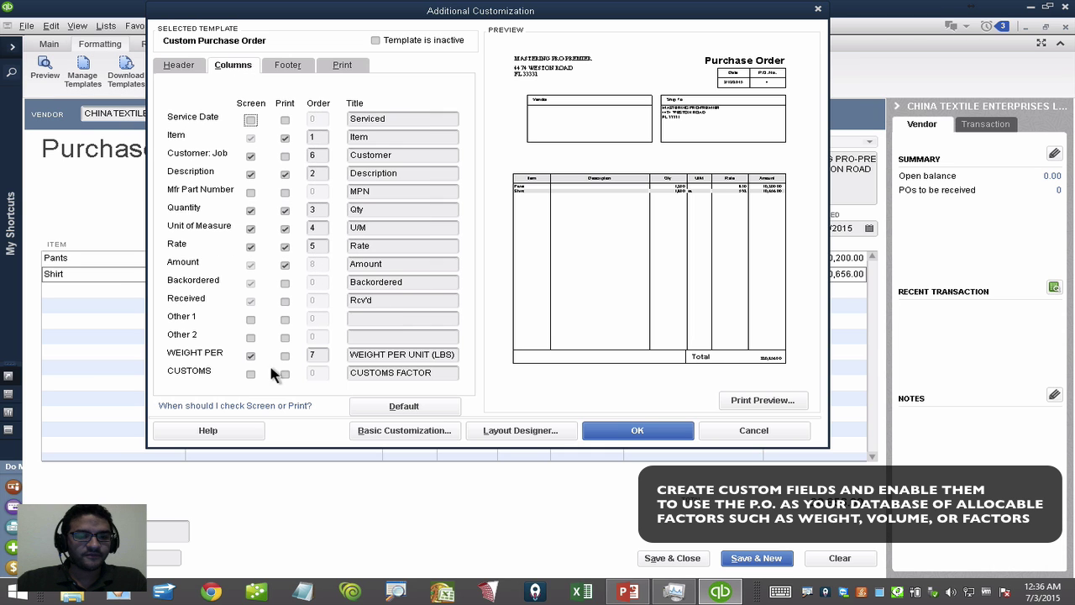
{"action": "left_click", "coordinate": [251, 373]}
{"action": "left_click", "coordinate": [538, 260]}
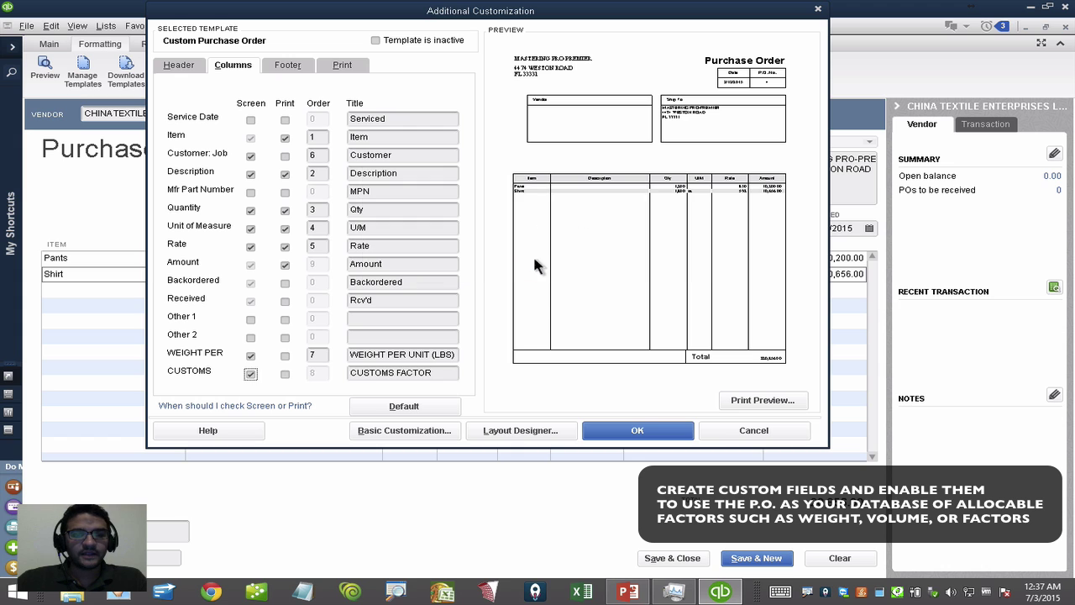
{"action": "left_click", "coordinate": [632, 432]}
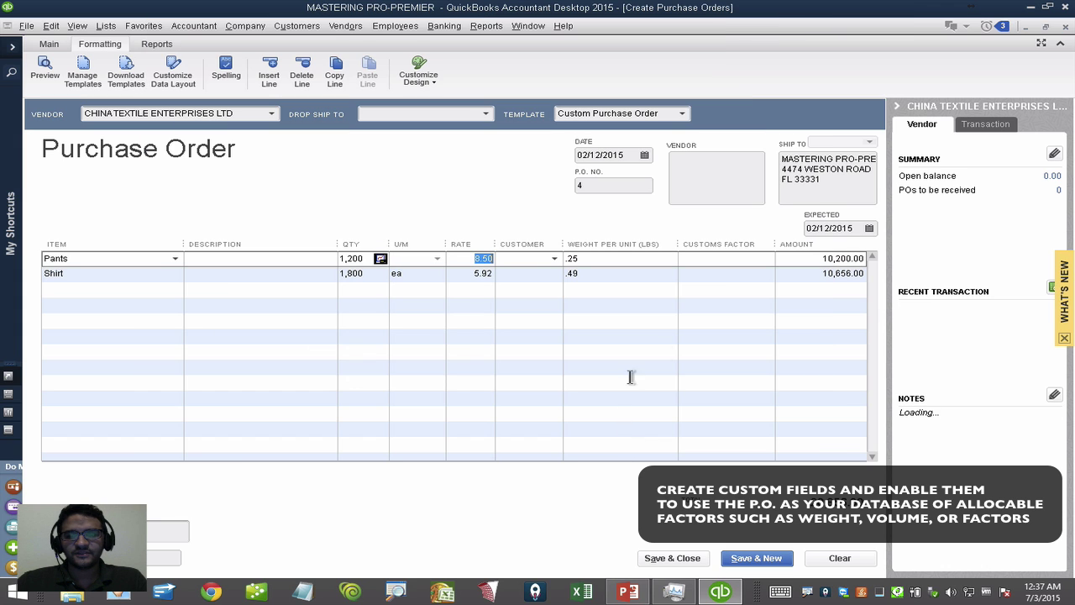
Clear the purchase order form and select China Textile Enterprises Ltd as the vendor again.
{"action": "left_click", "coordinate": [840, 558]}
{"action": "left_click", "coordinate": [63, 262]}
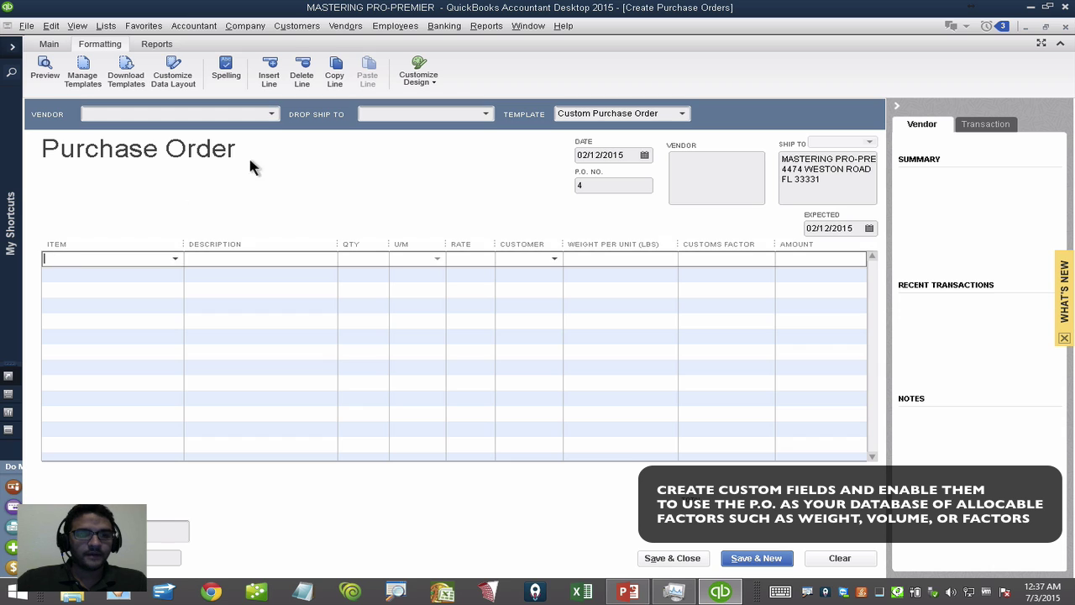
{"action": "left_click", "coordinate": [270, 114]}
{"action": "left_click", "coordinate": [185, 159]}
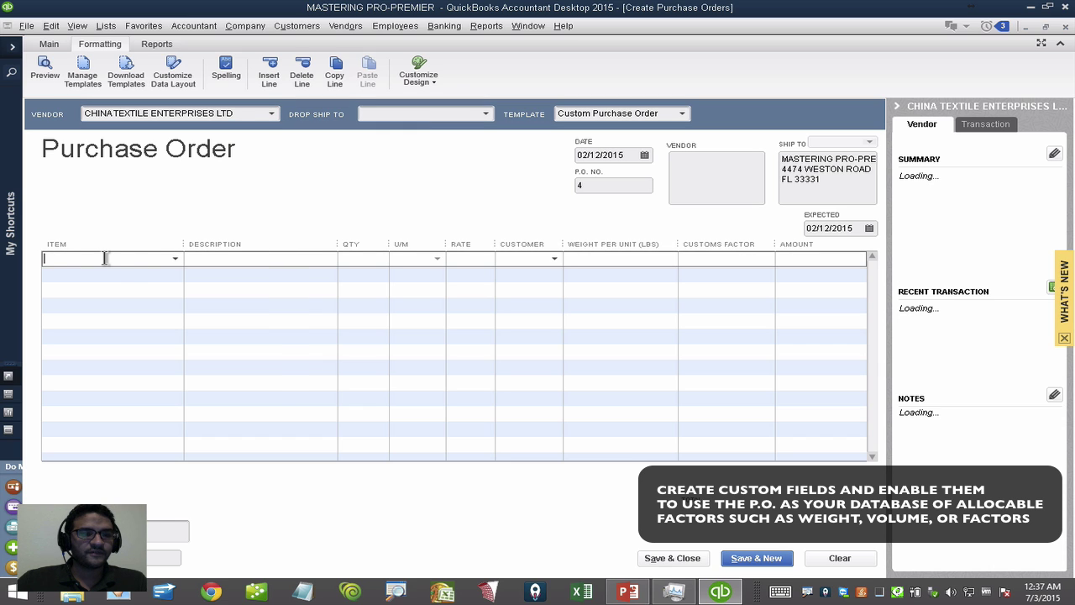
Enter Pants on the purchase order's first line with a quantity of 1,200.
{"action": "type", "text": "Pants"}
{"action": "key", "text": "Tab"}
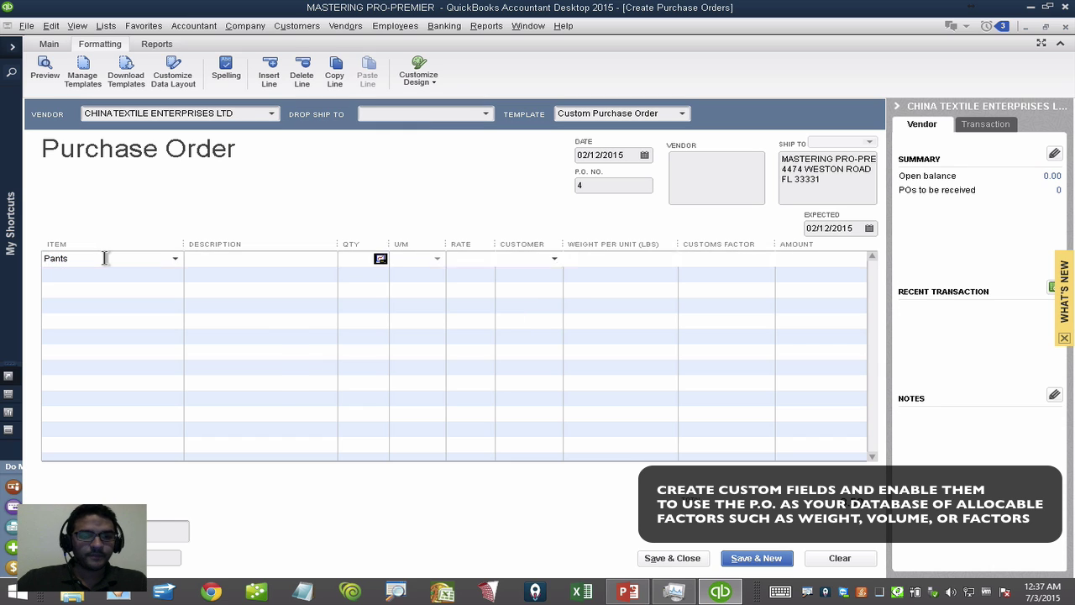
{"action": "key", "text": "Tab"}
{"action": "type", "text": "1,200"}
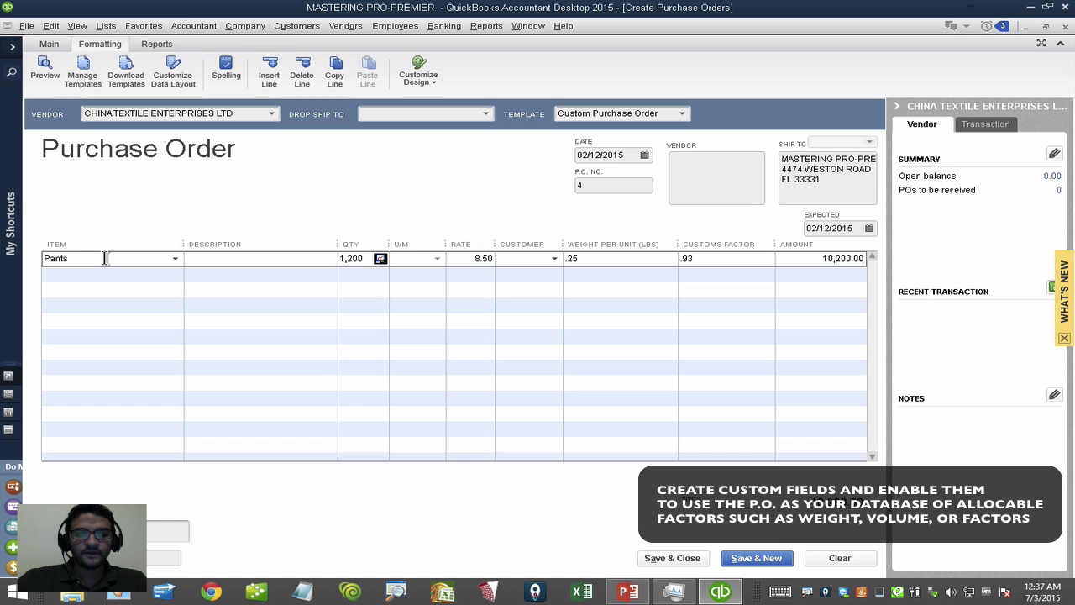
Enter Shirt on the purchase order's second line with a quantity of 1,800.
{"action": "left_click", "coordinate": [57, 276]}
{"action": "type", "text": "Shirt"}
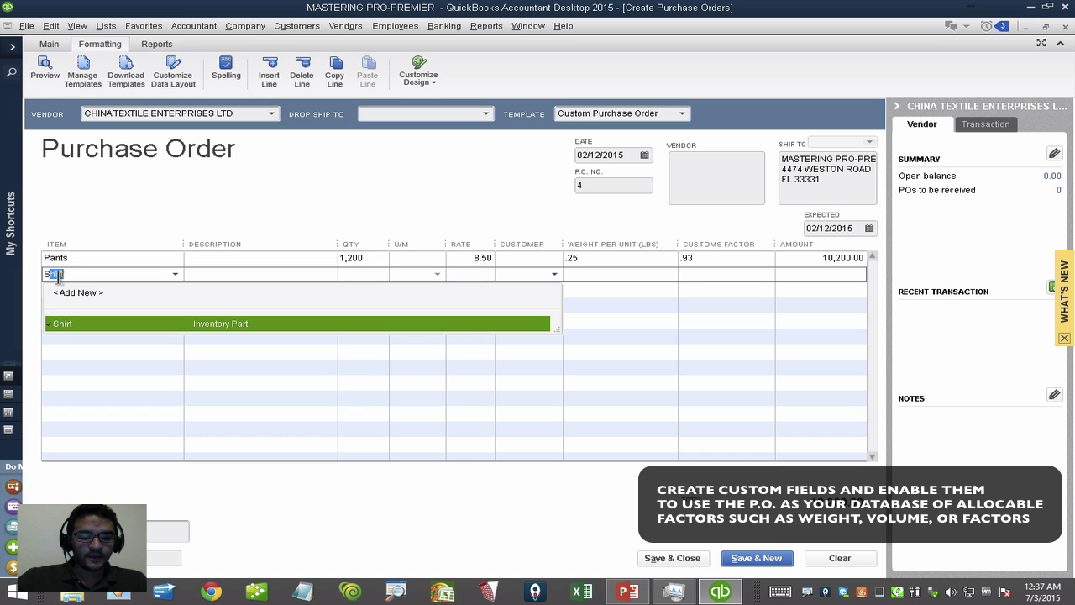
{"action": "left_click", "coordinate": [84, 324]}
{"action": "key", "text": "Tab"}
{"action": "key", "text": "Tab"}
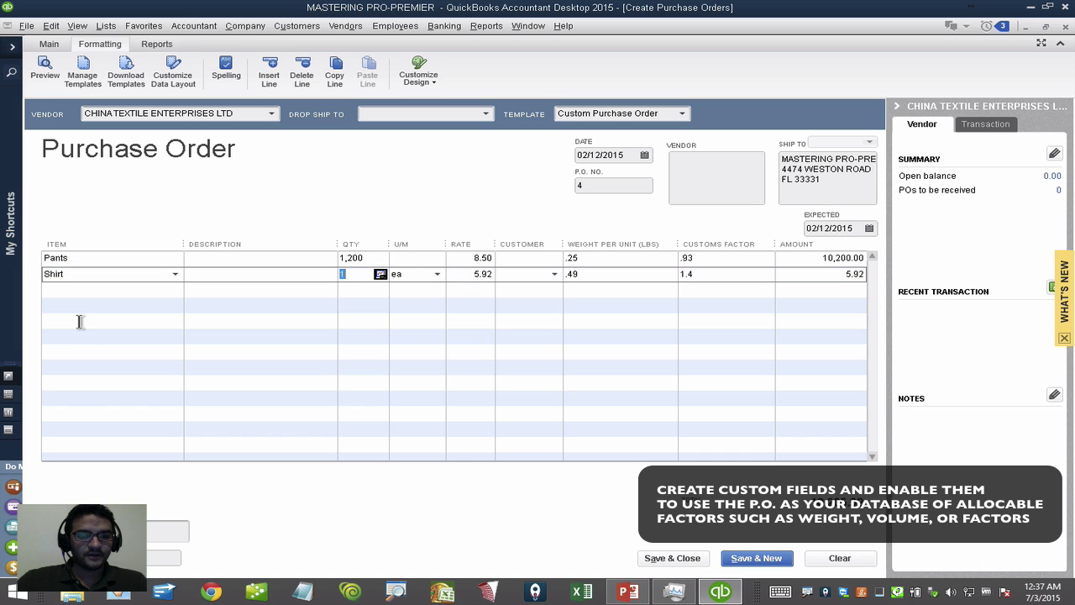
{"action": "type", "text": "1800"}
{"action": "key", "text": "Tab"}
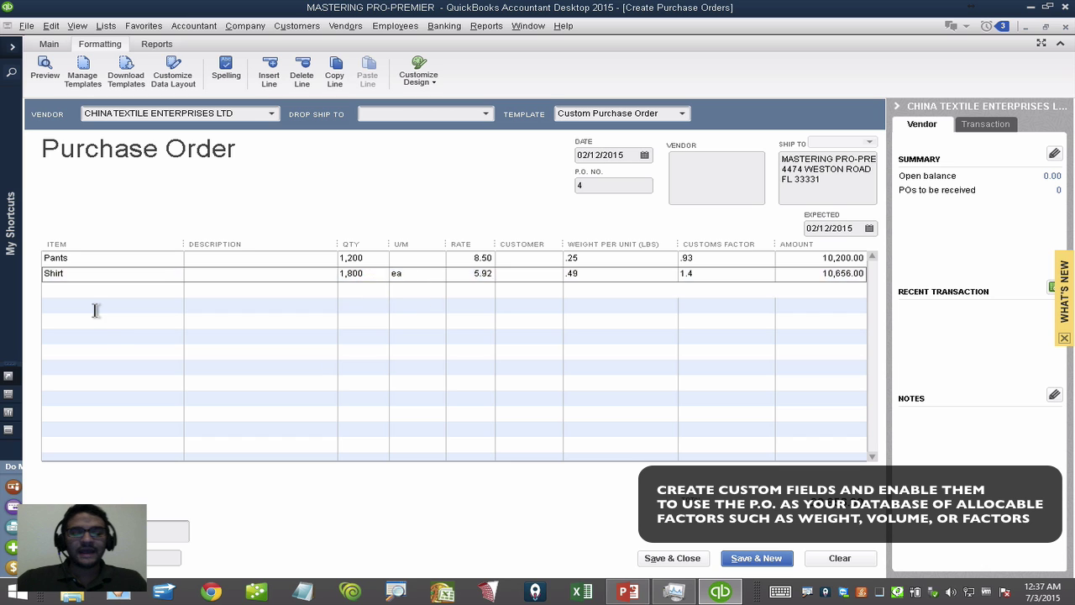
Narrow the purchase order's description column and check the weight per unit and customs factor of both items.
{"action": "left_click", "coordinate": [97, 307]}
{"action": "left_click_drag", "start_coordinate": [337, 243], "coordinate": [300, 243]}
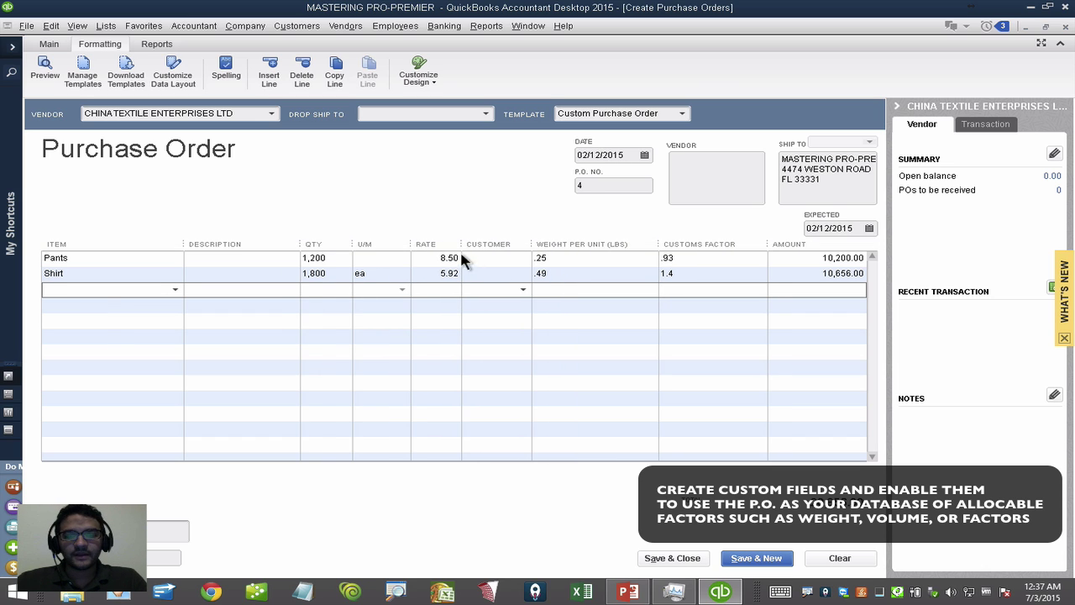
{"action": "left_click", "coordinate": [571, 259]}
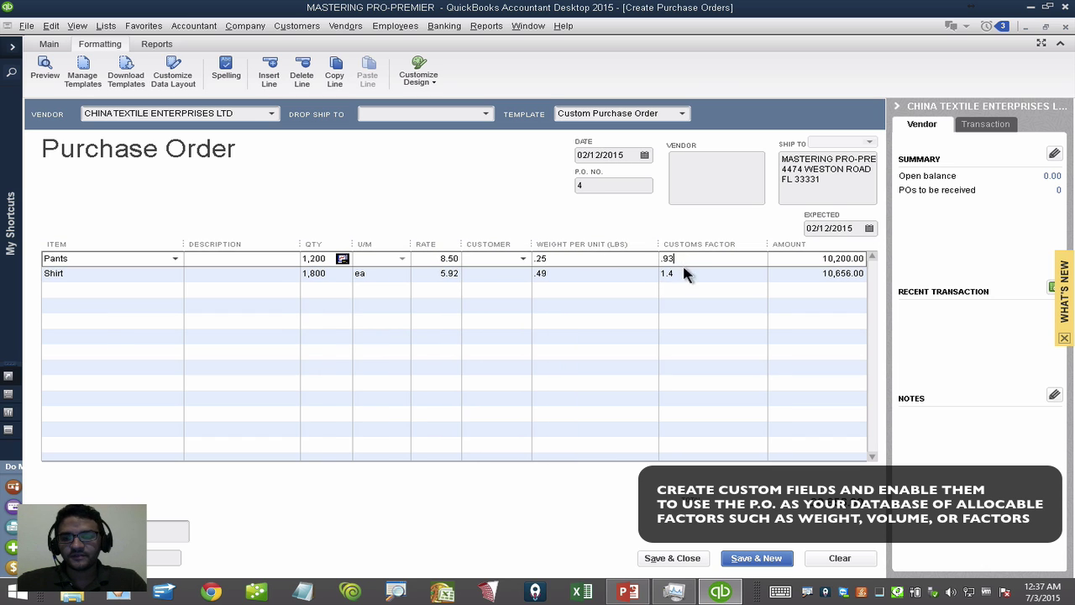
{"action": "left_click", "coordinate": [684, 273]}
{"action": "left_click", "coordinate": [622, 261]}
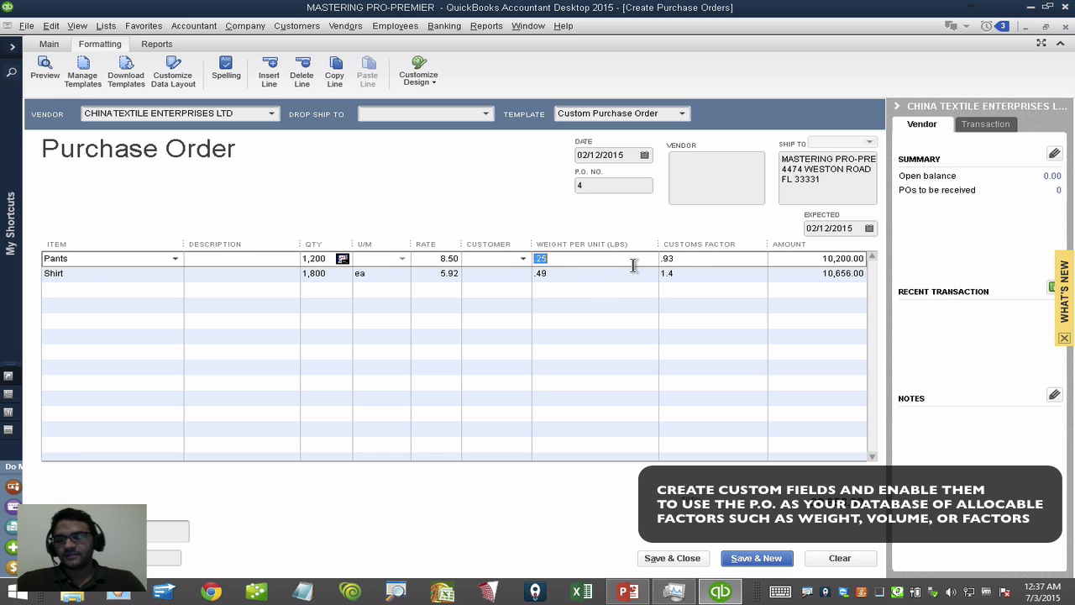
{"action": "left_click", "coordinate": [690, 274]}
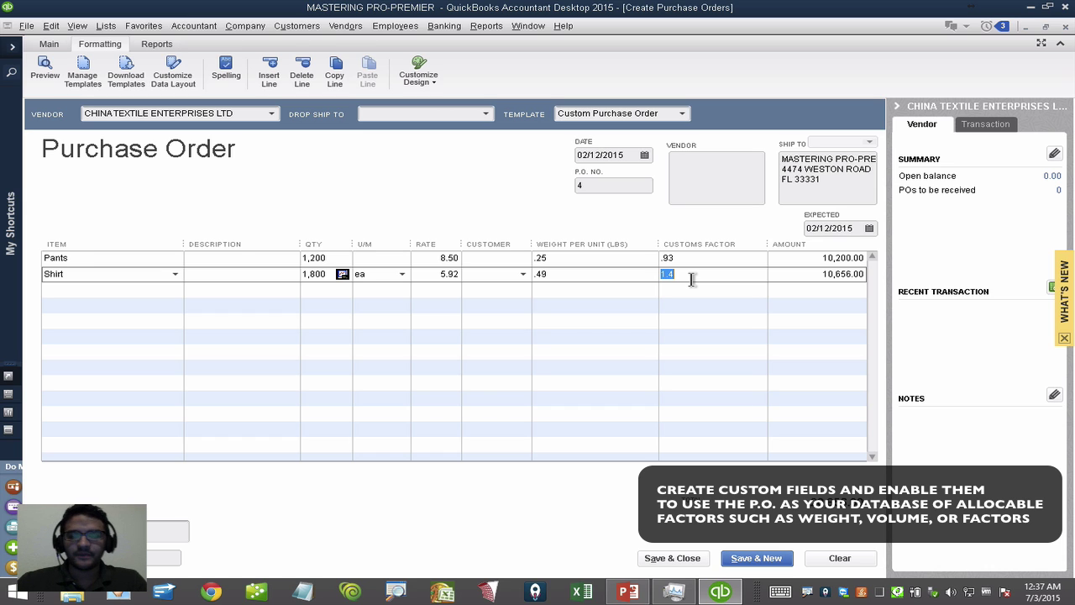
Save the purchase order and accept its past transaction date.
{"action": "left_click", "coordinate": [48, 44]}
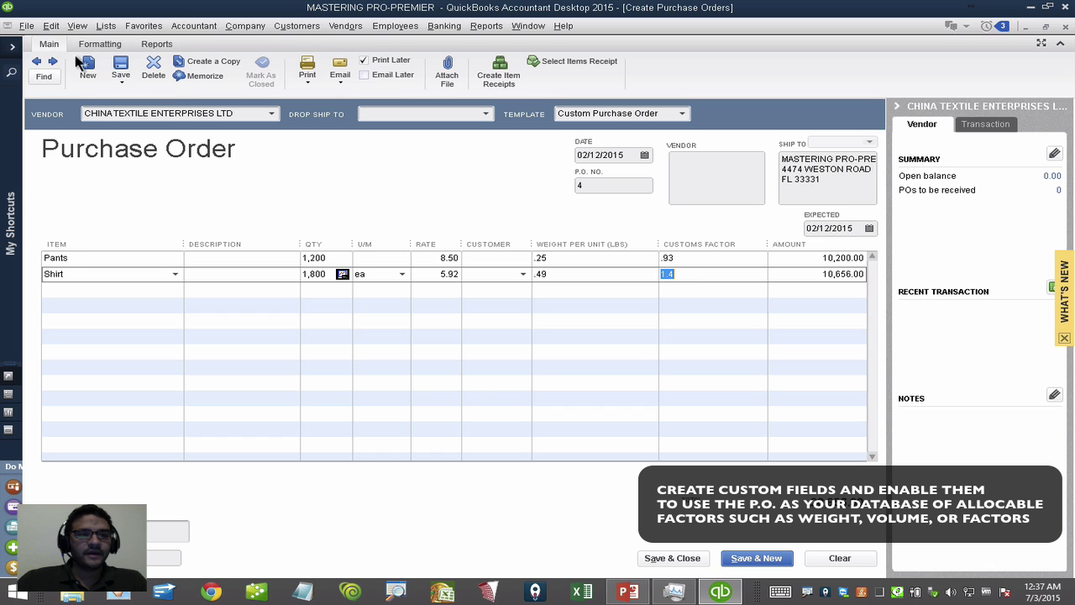
{"action": "left_click", "coordinate": [118, 59]}
{"action": "left_click", "coordinate": [506, 269]}
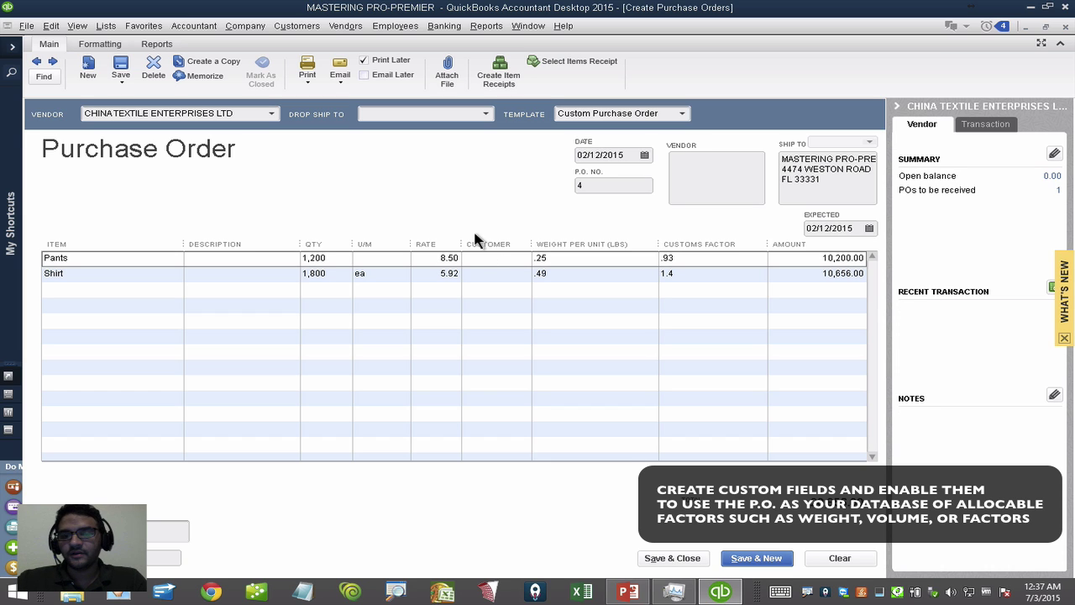
Set the Shirt line's rate to 4.50 and save the purchase order with its past date.
{"action": "left_click", "coordinate": [434, 273]}
{"action": "type", "text": "4.50"}
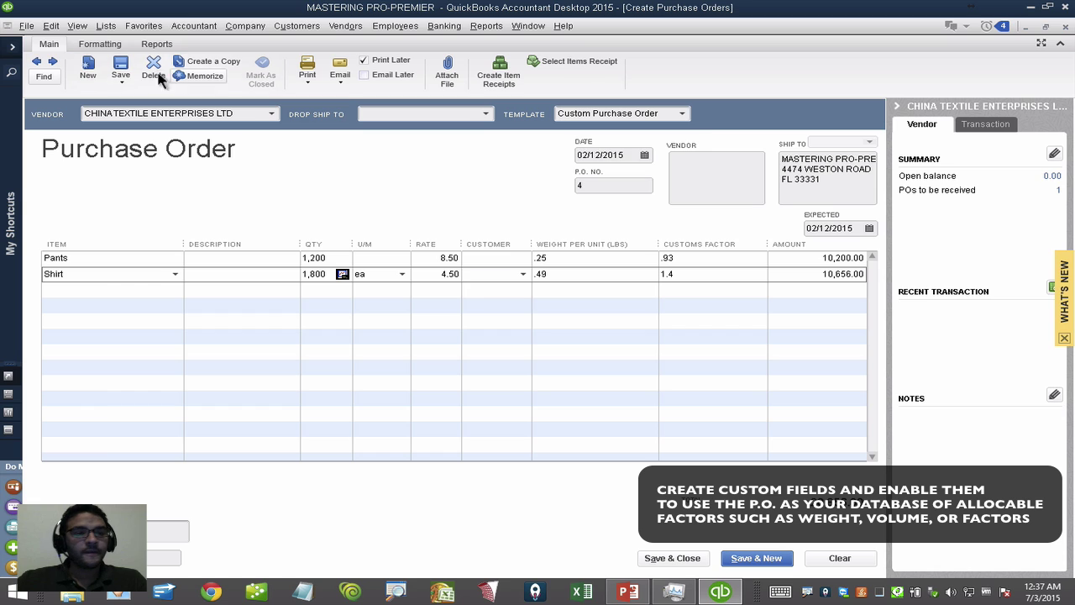
{"action": "left_click", "coordinate": [121, 68]}
{"action": "left_click", "coordinate": [473, 190]}
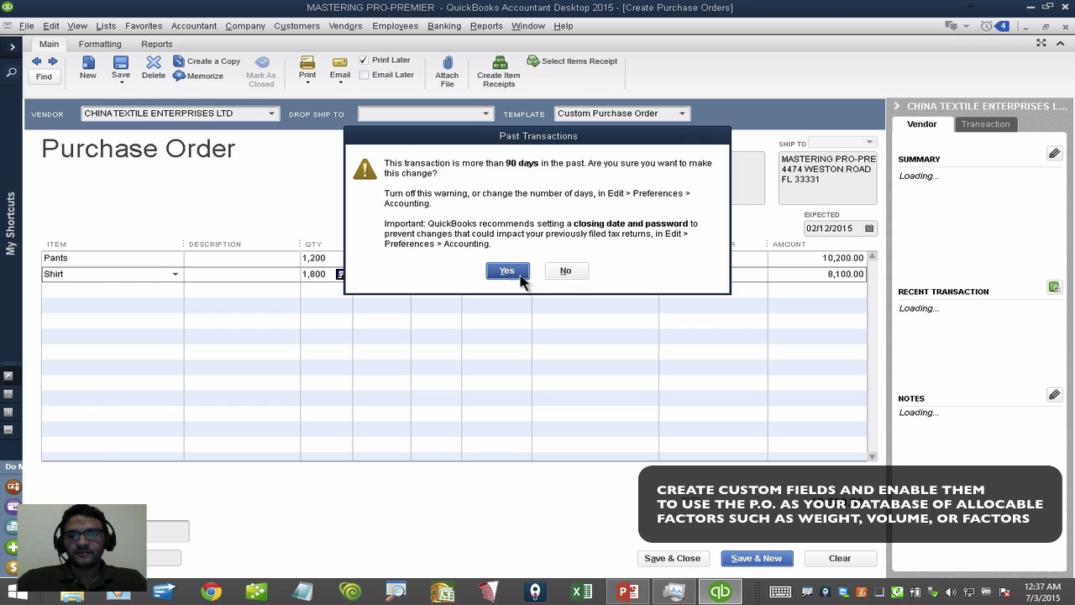
{"action": "left_click", "coordinate": [509, 270]}
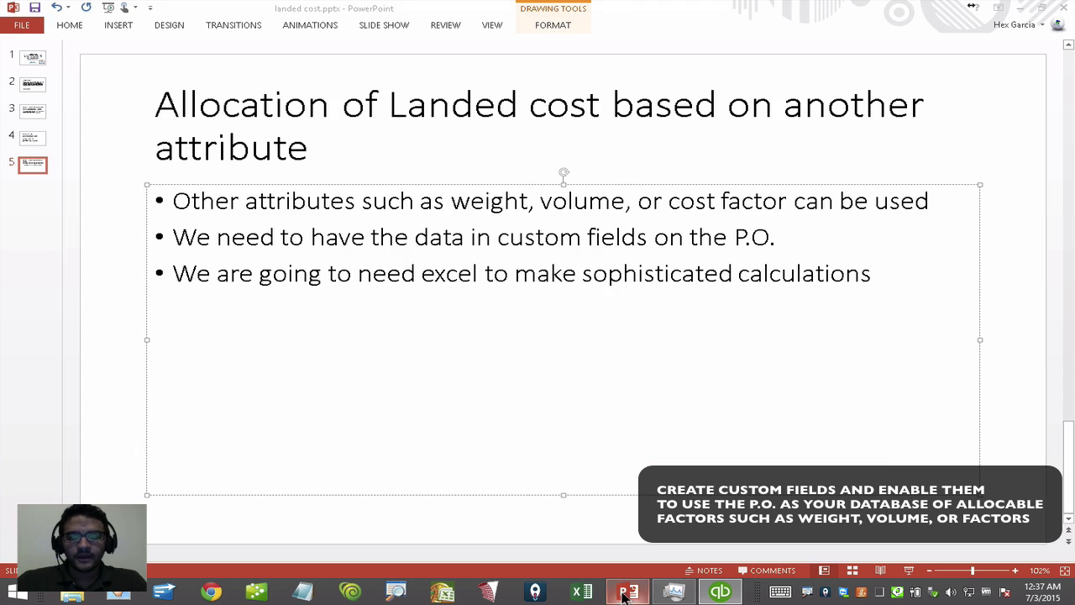
Switch to the landed cost presentation in PowerPoint and look up the shirt price on the quantity-based scenario slide.
{"action": "left_click", "coordinate": [628, 592]}
{"action": "left_click", "coordinate": [32, 137]}
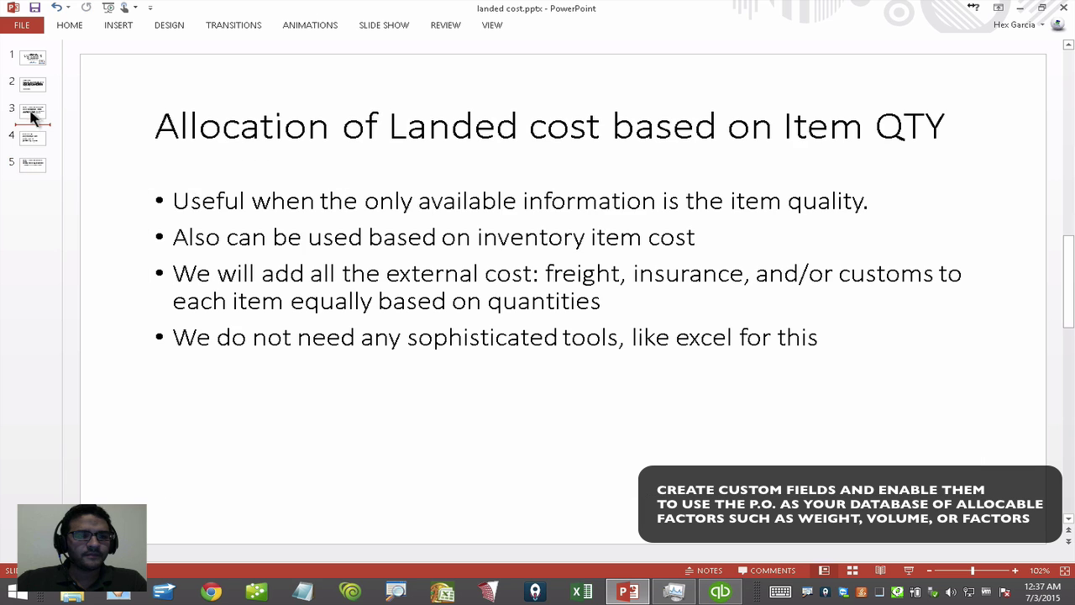
{"action": "left_click", "coordinate": [32, 89]}
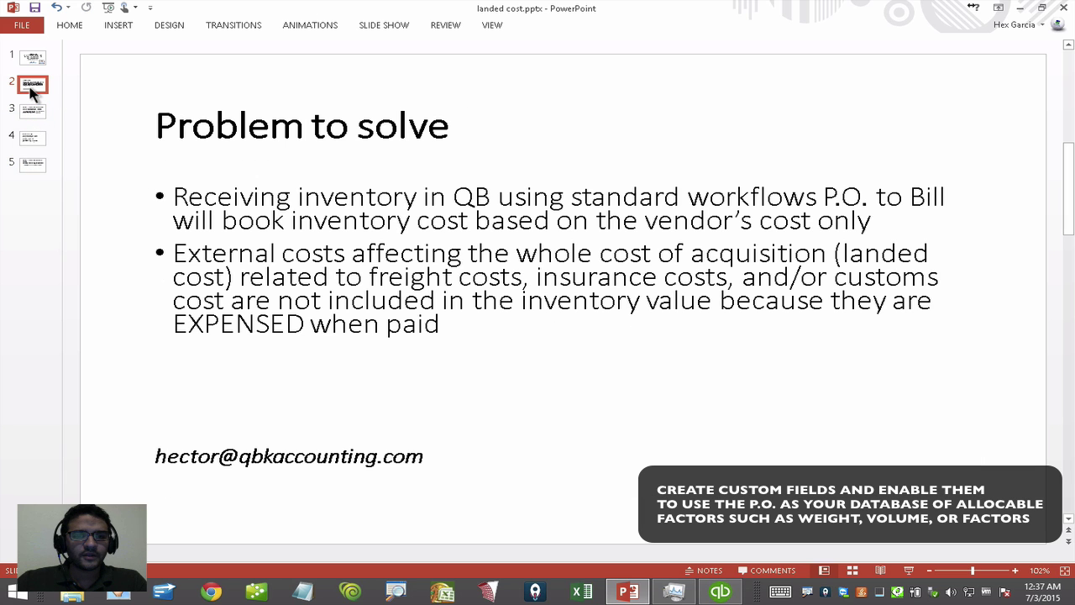
{"action": "left_click", "coordinate": [32, 139]}
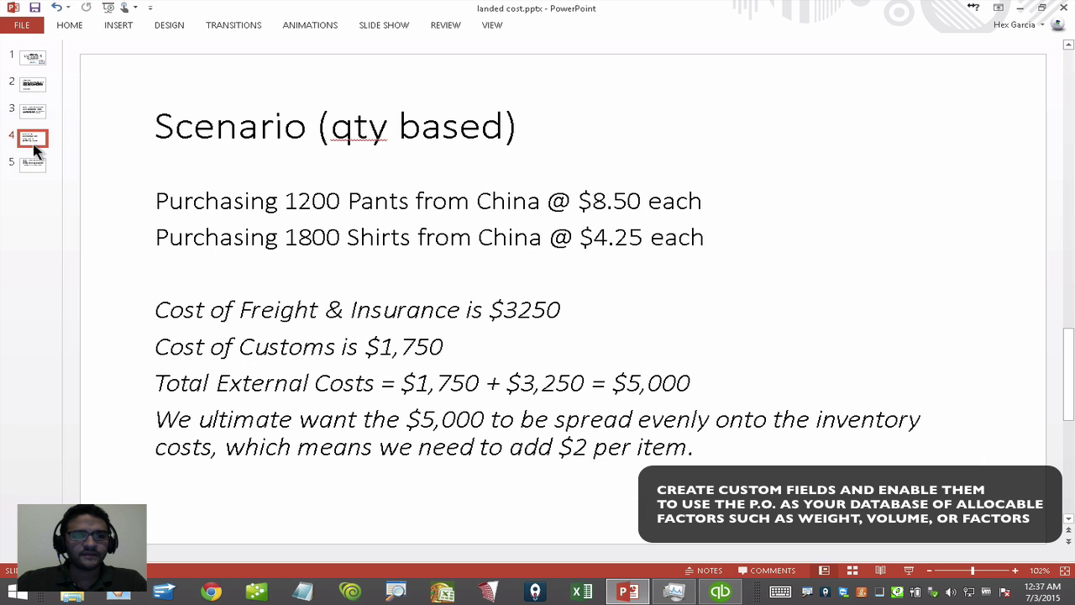
Switch back to QuickBooks, set the Shirt line's rate to 4.25, and save the purchase order with its past date.
{"action": "left_click", "coordinate": [719, 591]}
{"action": "left_click", "coordinate": [454, 274]}
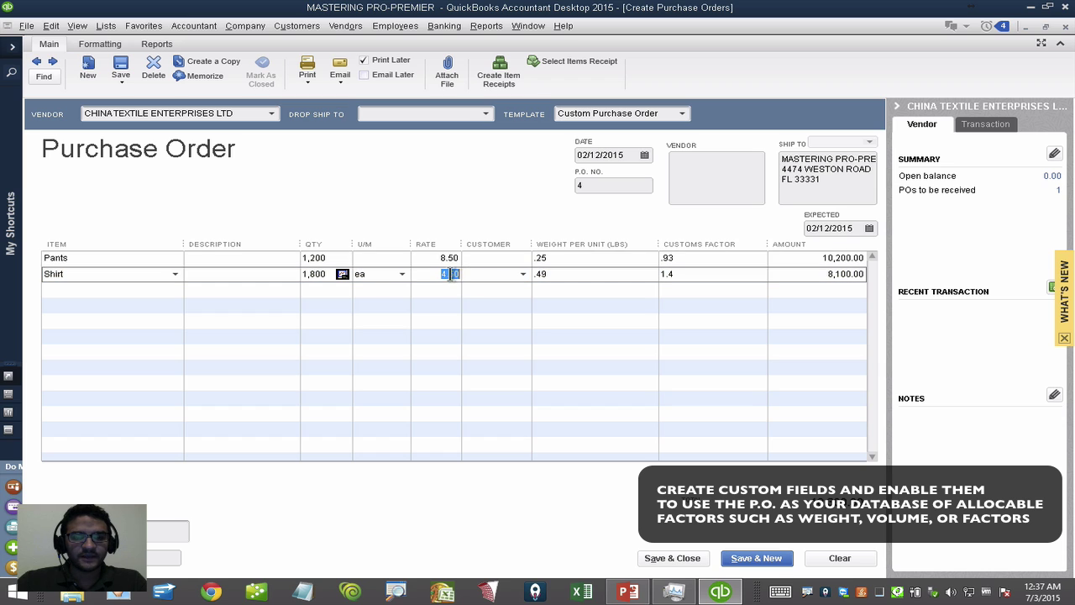
{"action": "left_click_drag", "start_coordinate": [446, 274], "coordinate": [484, 277]}
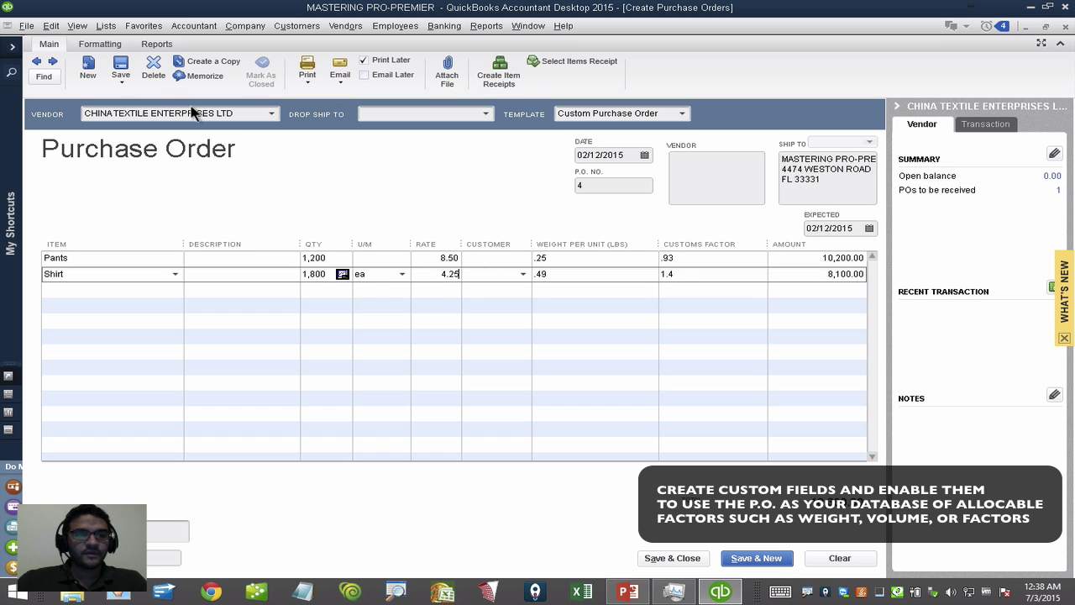
{"action": "left_click", "coordinate": [120, 68]}
{"action": "left_click", "coordinate": [469, 184]}
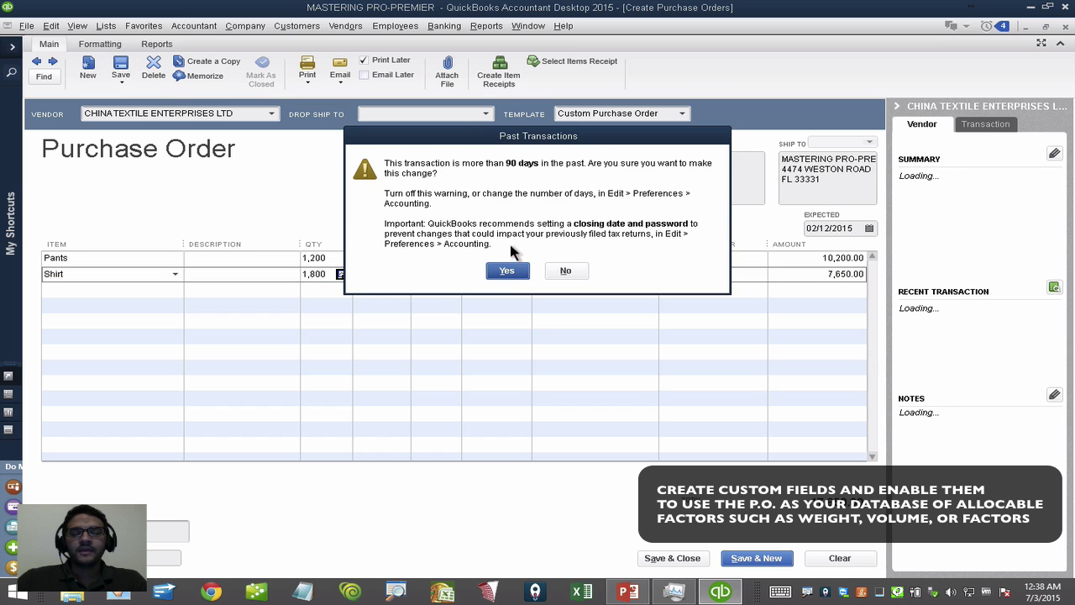
{"action": "left_click", "coordinate": [508, 270]}
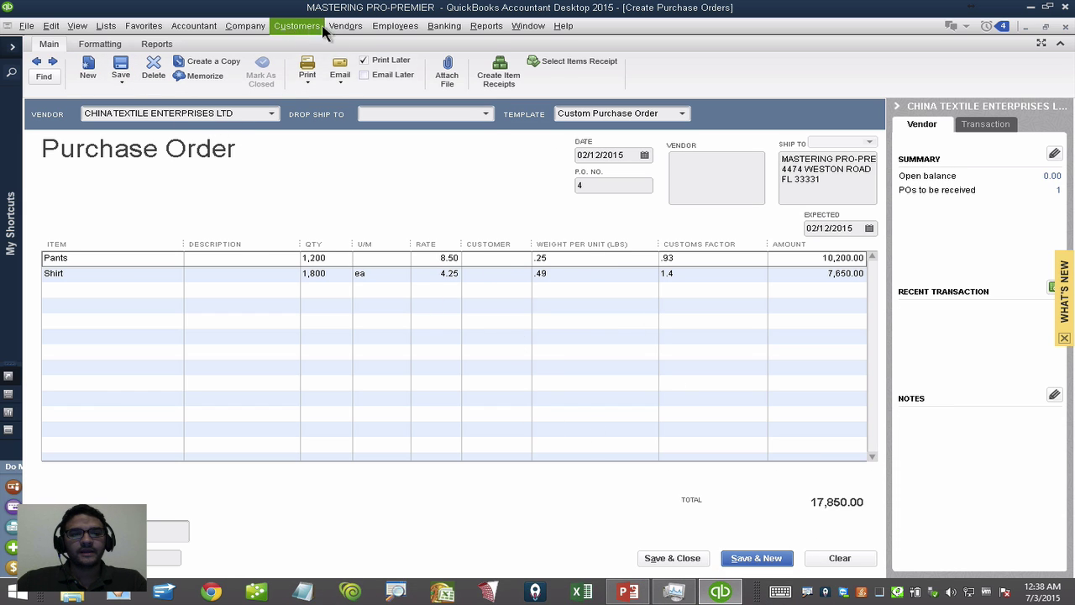
Start a new vendor bill for China Textile Enterprises Ltd and receive purchase order no. 4 against it.
{"action": "left_click", "coordinate": [342, 26]}
{"action": "left_click", "coordinate": [351, 65]}
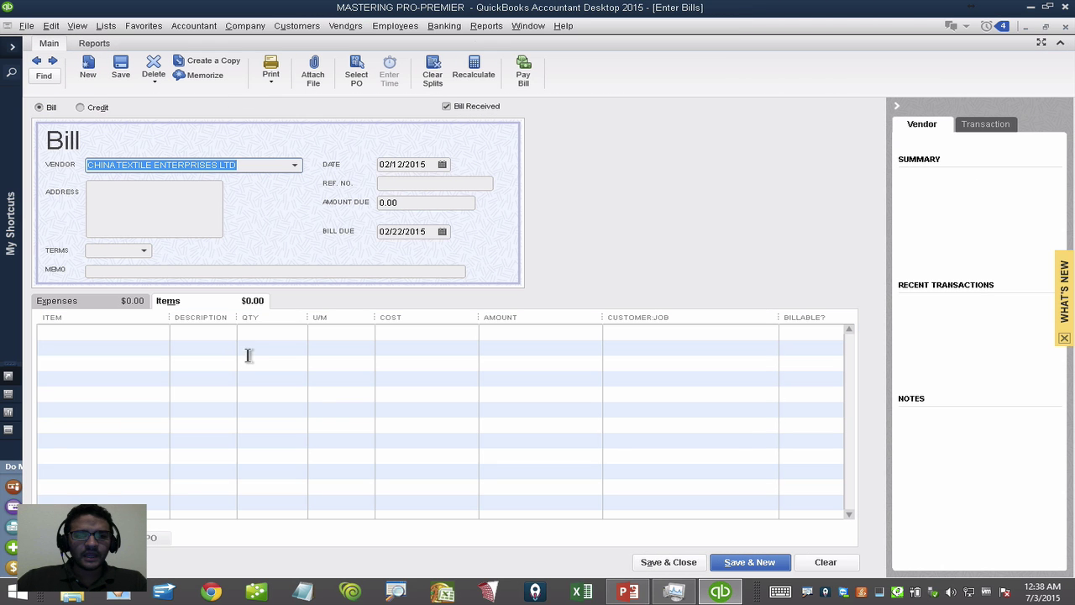
{"action": "left_click", "coordinate": [248, 356]}
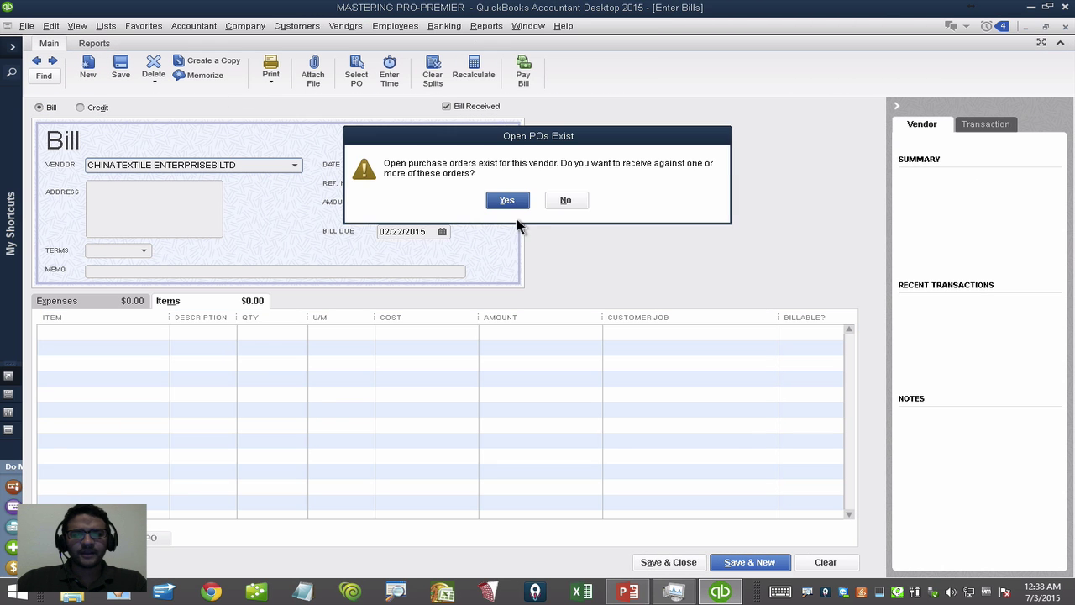
{"action": "left_click", "coordinate": [507, 200]}
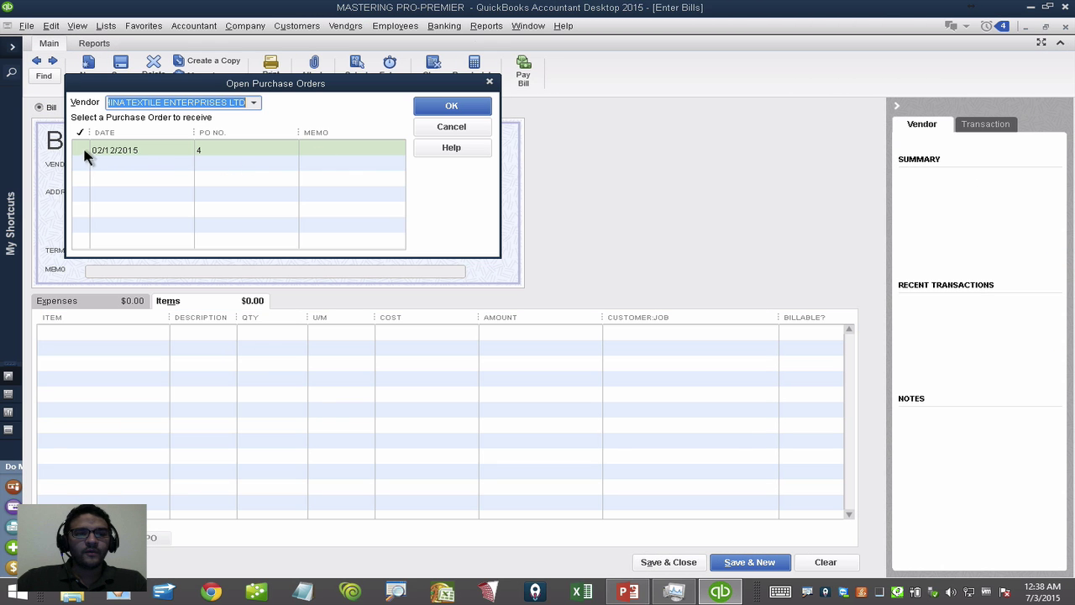
{"action": "left_click", "coordinate": [82, 151]}
{"action": "left_click", "coordinate": [451, 106]}
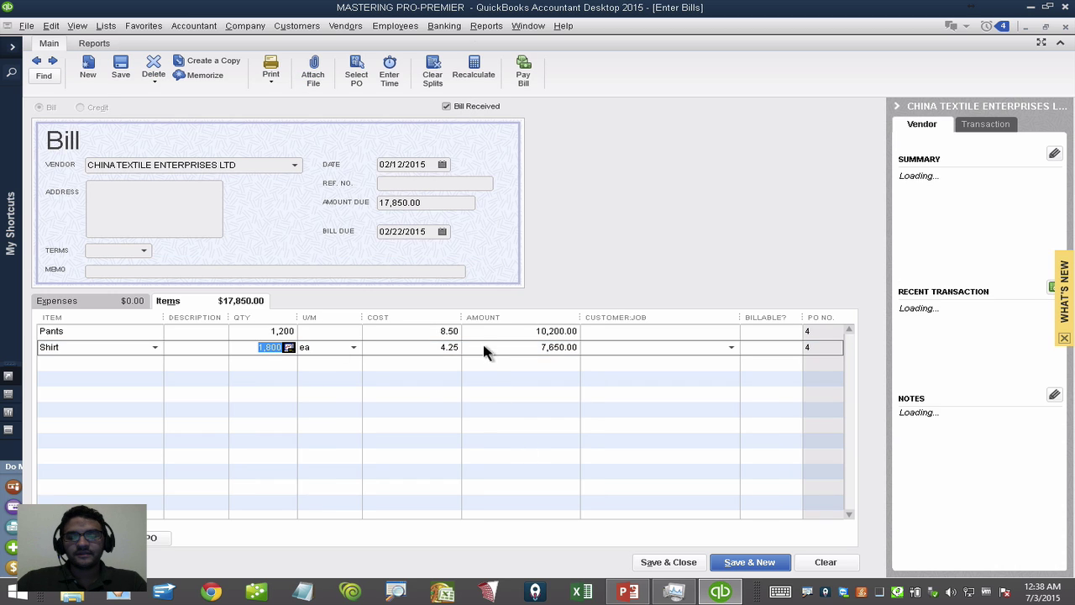
Check the unit costs and quantities of the Pants and Shirt lines on the bill.
{"action": "left_click", "coordinate": [425, 330]}
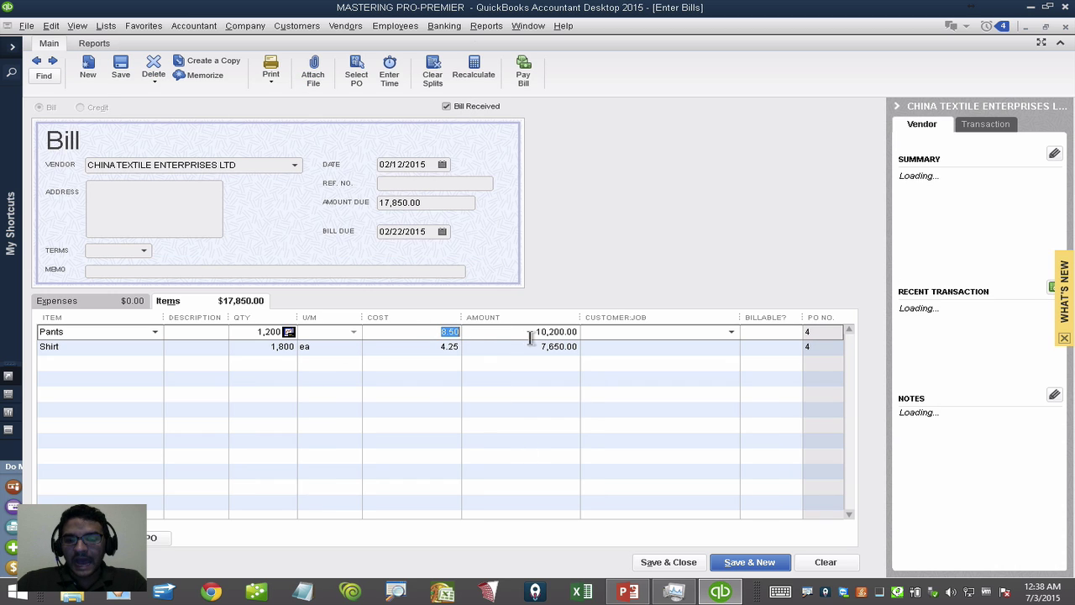
{"action": "left_click", "coordinate": [448, 346]}
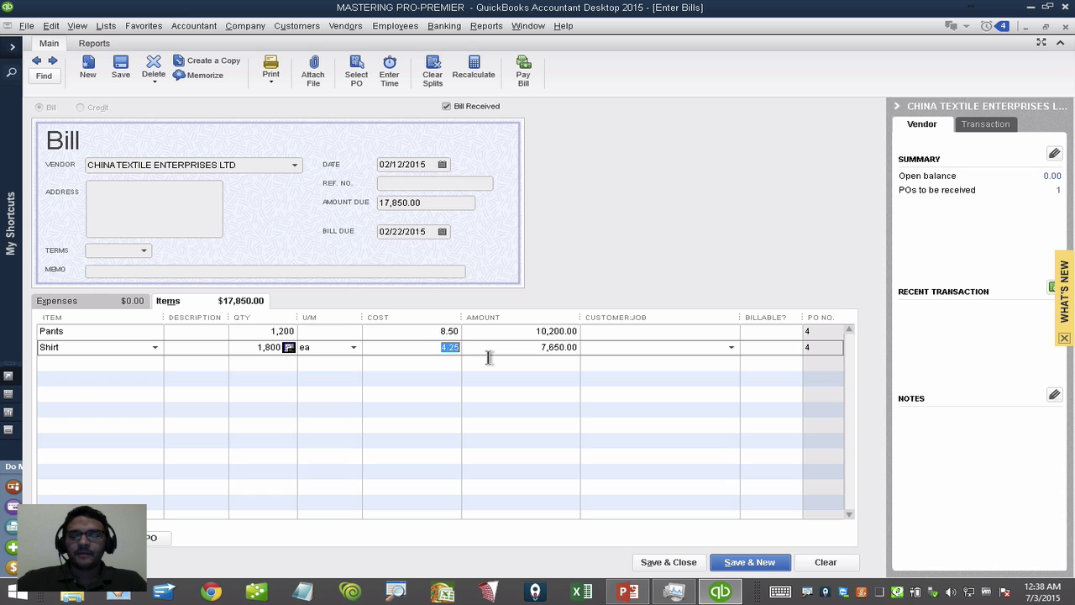
{"action": "left_click", "coordinate": [273, 332]}
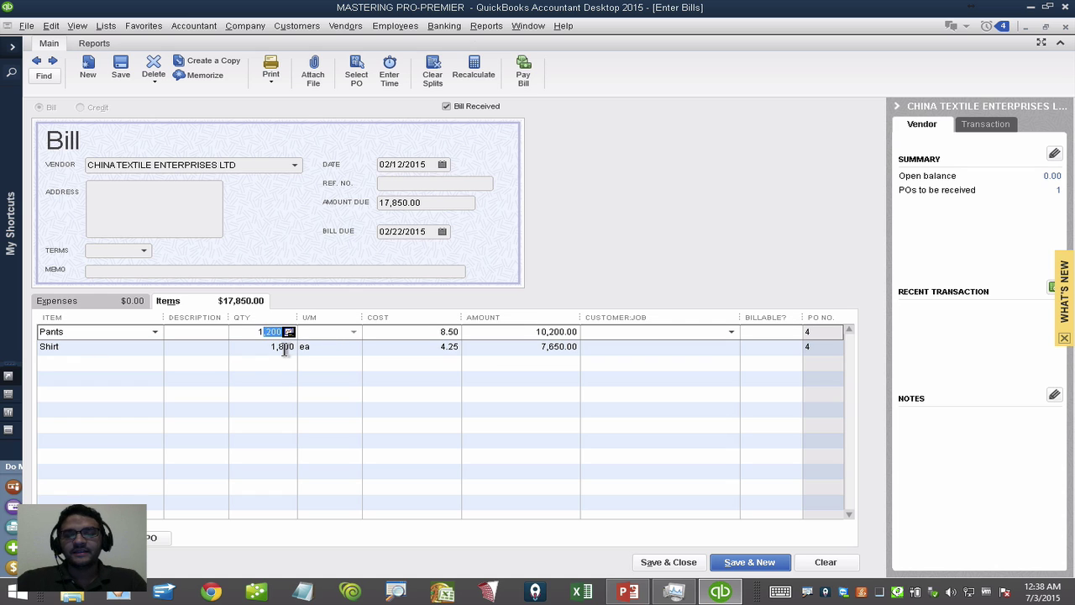
Return to purchase order no. 4, enlarge its window, and open its Transaction Journal report.
{"action": "left_click", "coordinate": [1028, 28]}
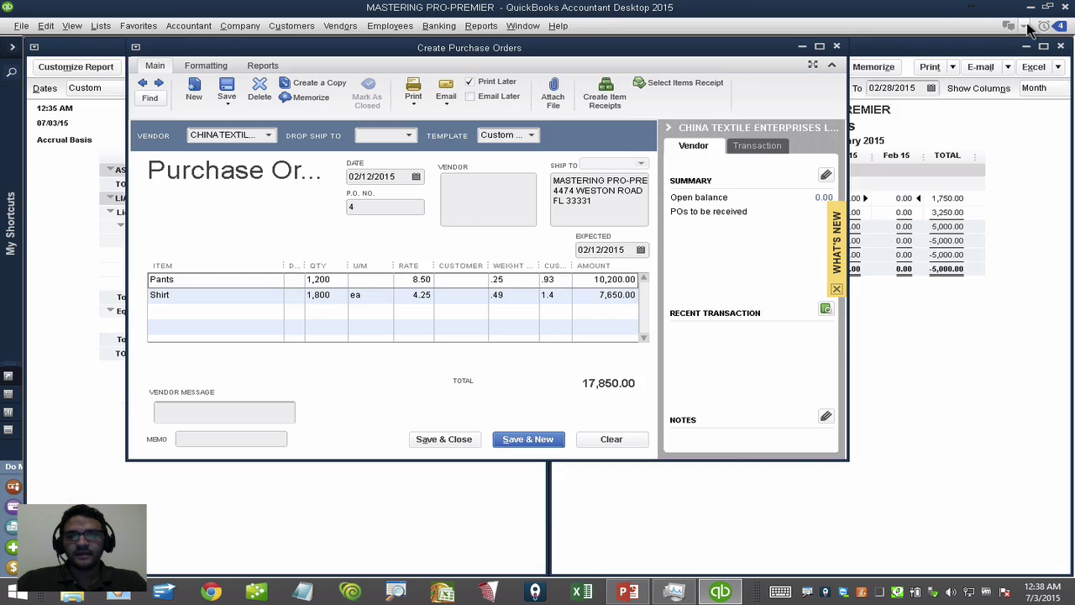
{"action": "double_click", "coordinate": [514, 45]}
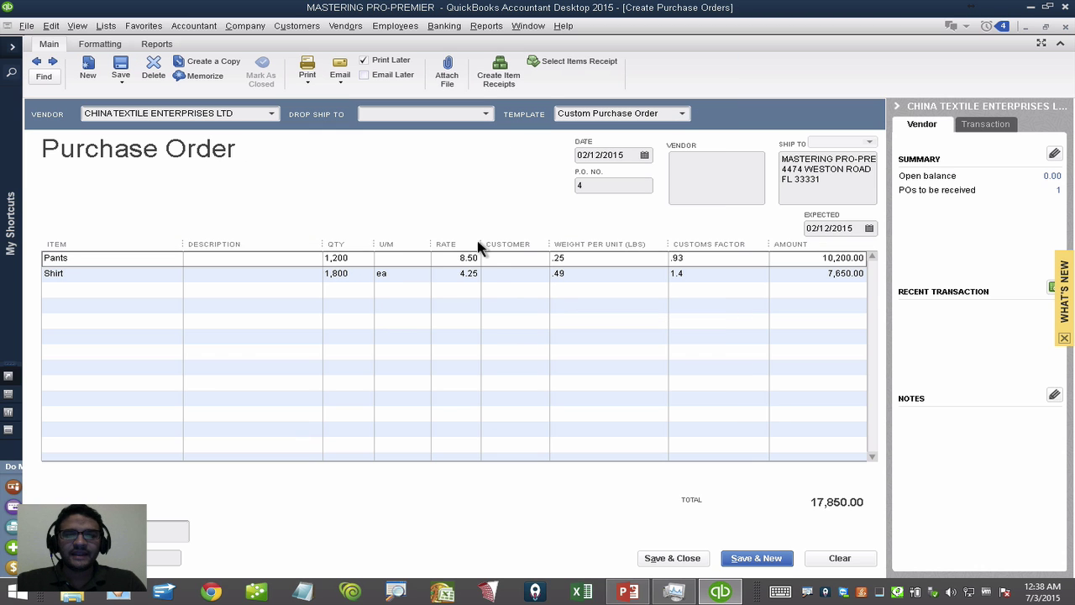
{"action": "left_click", "coordinate": [491, 194]}
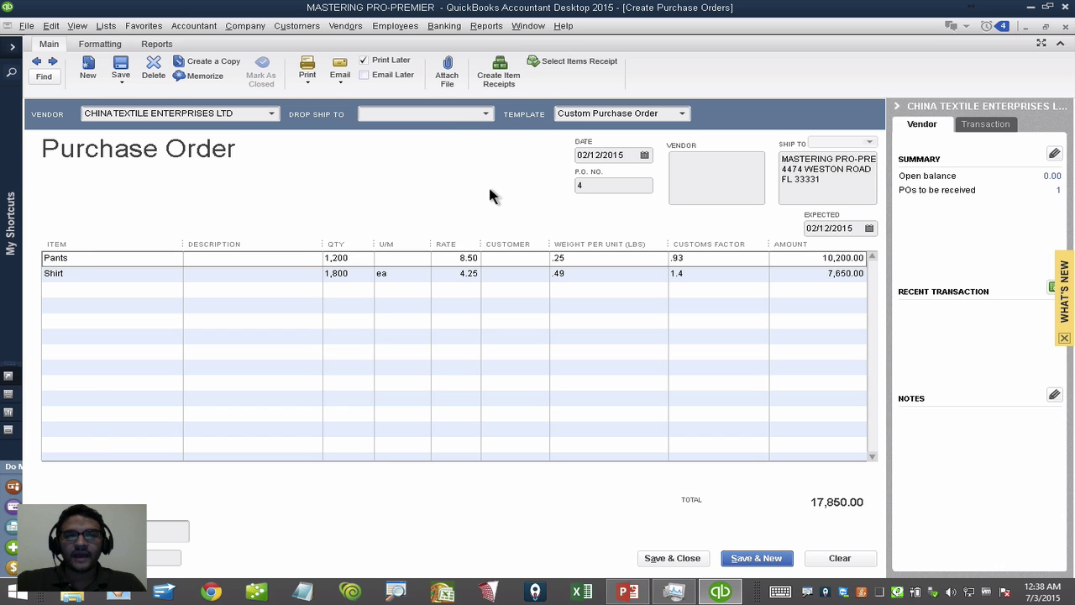
{"action": "left_click", "coordinate": [151, 46]}
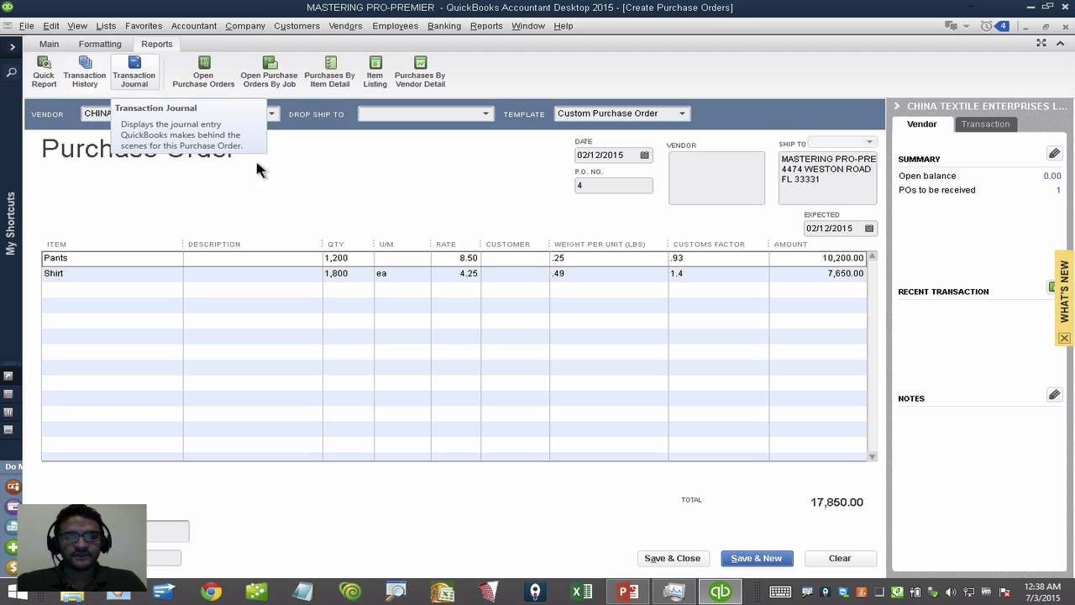
{"action": "key", "text": "ctrl+y"}
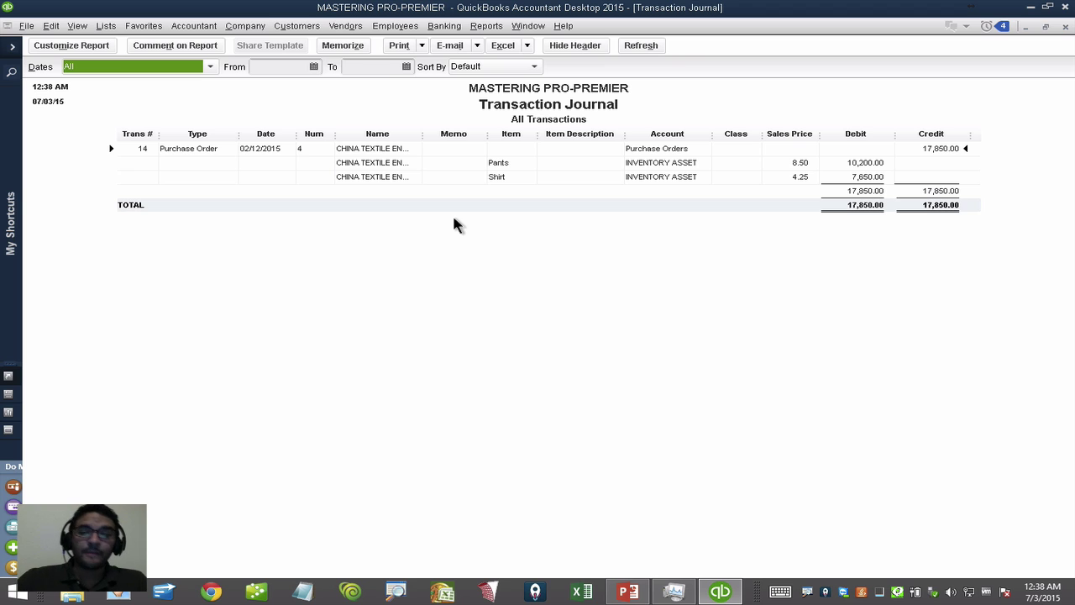
Customize the Transaction Journal report to include the WEIGHT PER UNIT (LBS) and CUSTOMS FACTOR columns.
{"action": "left_click", "coordinate": [79, 52]}
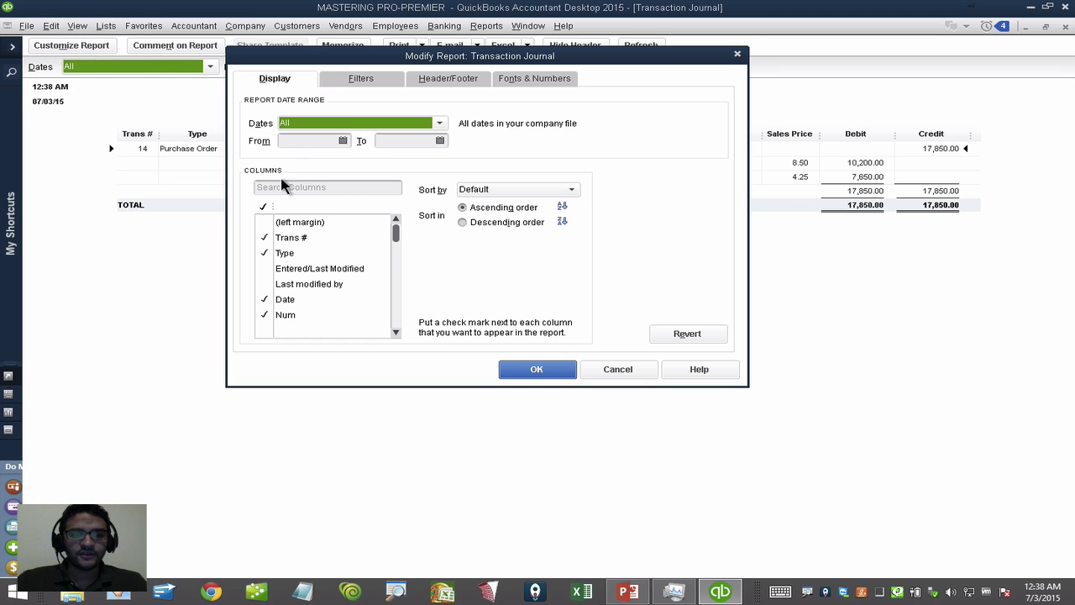
{"action": "left_click", "coordinate": [300, 187]}
{"action": "type", "text": "WE"}
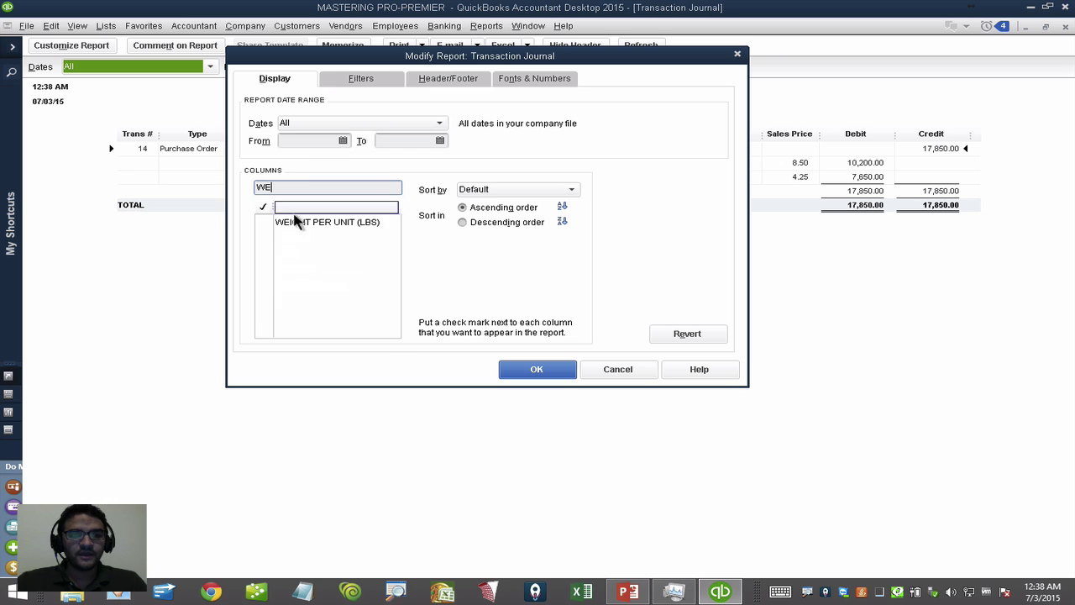
{"action": "left_click", "coordinate": [266, 222]}
{"action": "left_click_drag", "start_coordinate": [305, 186], "coordinate": [226, 186]}
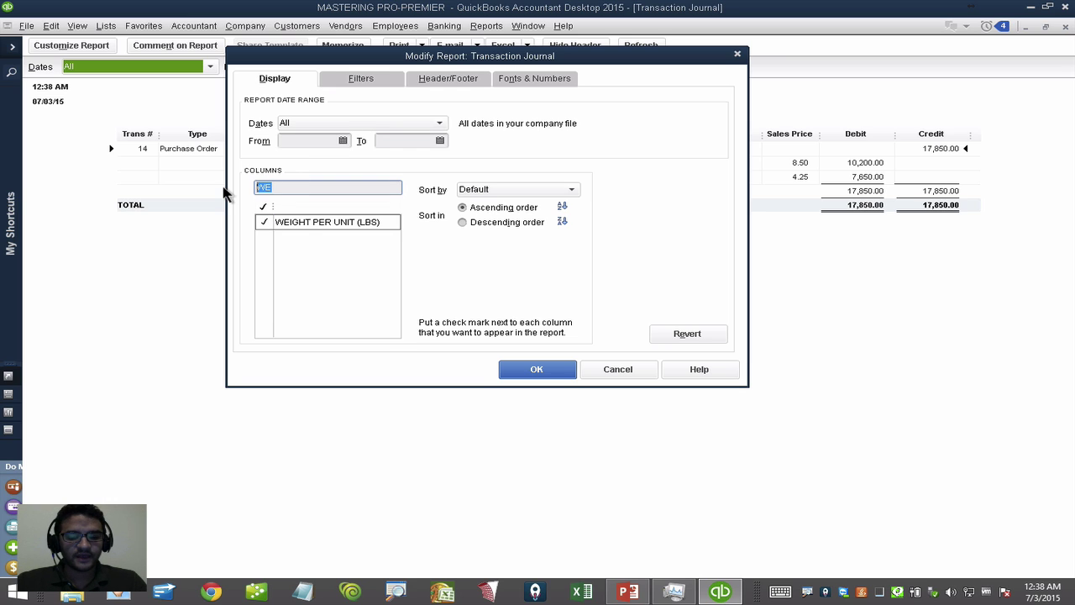
{"action": "type", "text": "CUS"}
{"action": "left_click", "coordinate": [264, 222]}
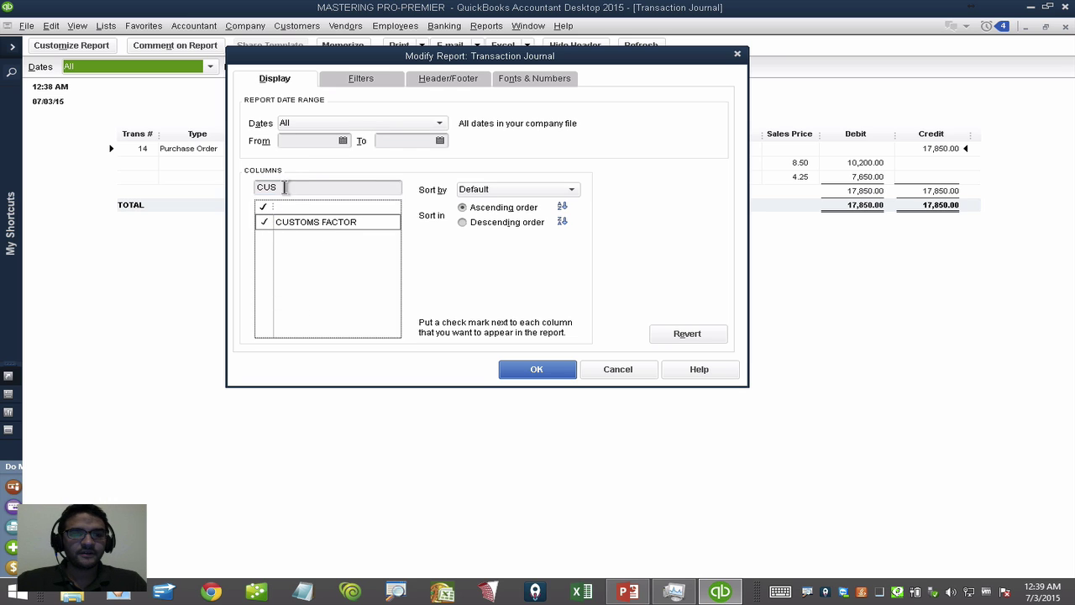
Add the Qty column to the customized report.
{"action": "left_click_drag", "start_coordinate": [285, 187], "coordinate": [244, 192]}
{"action": "key", "text": "BackSpace"}
{"action": "type", "text": "Q"}
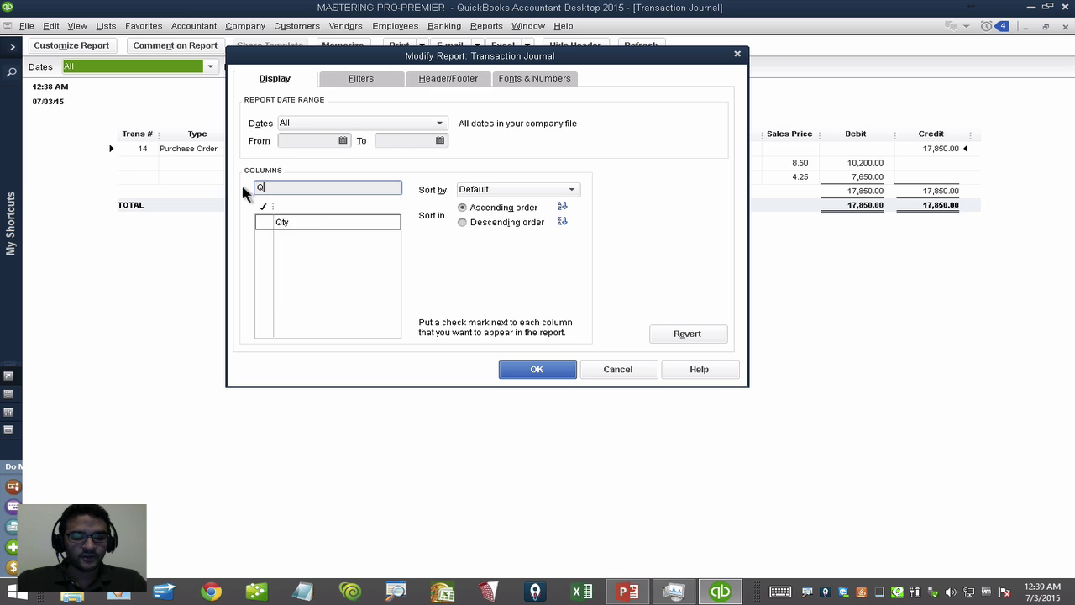
{"action": "type", "text": "TY"}
{"action": "left_click", "coordinate": [264, 221]}
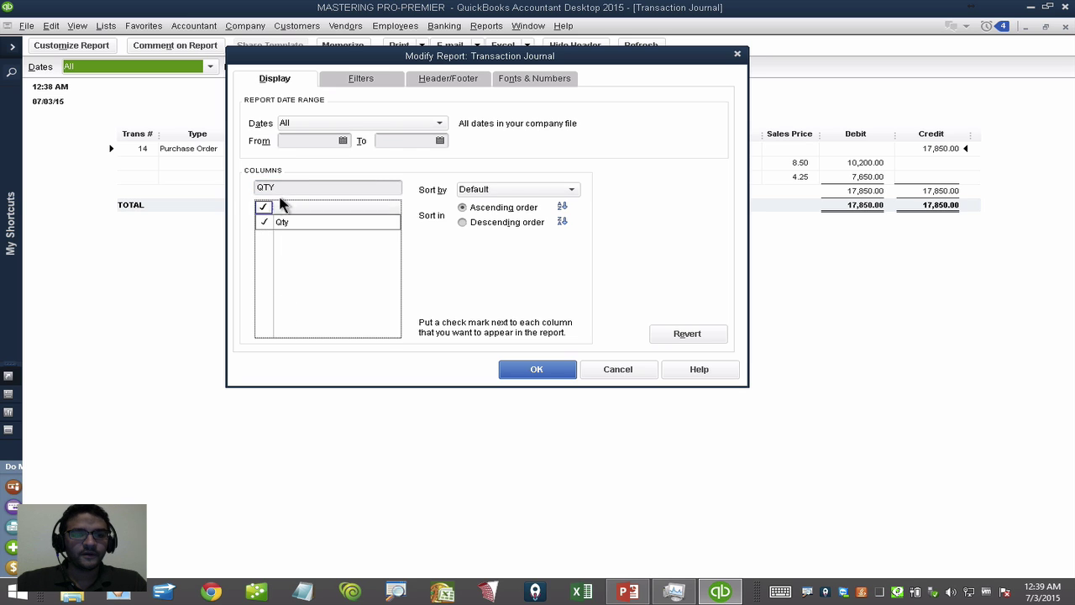
Search the report columns for rate, add the Amount column, and apply the report customization.
{"action": "left_click_drag", "start_coordinate": [290, 186], "coordinate": [235, 193]}
{"action": "type", "text": "RATE"}
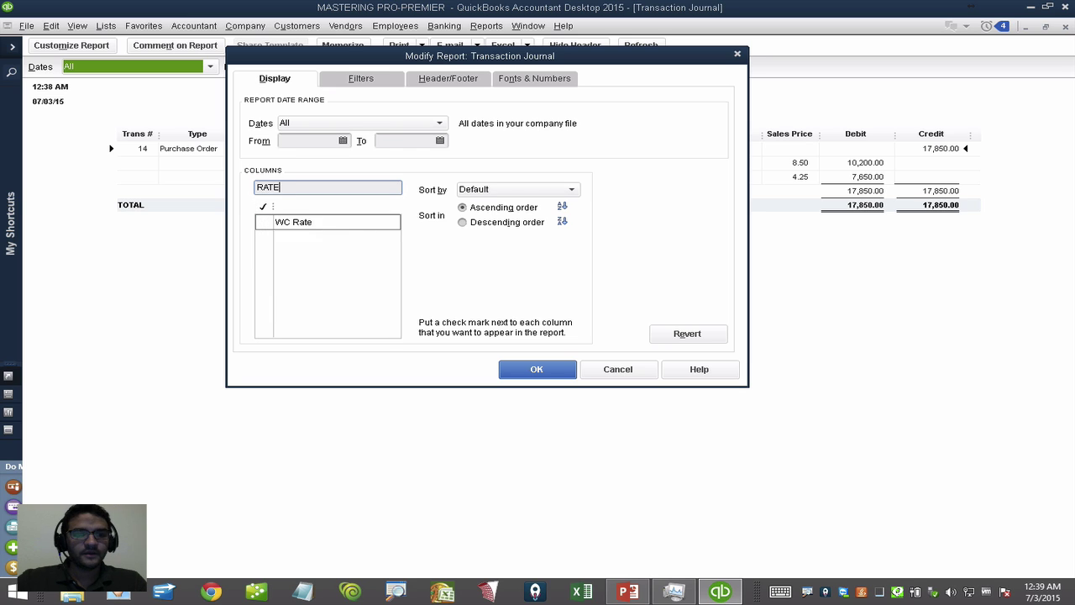
{"action": "key", "text": "BackSpace"}
{"action": "key", "text": "BackSpace"}
{"action": "key", "text": "BackSpace"}
{"action": "type", "text": "AMO"}
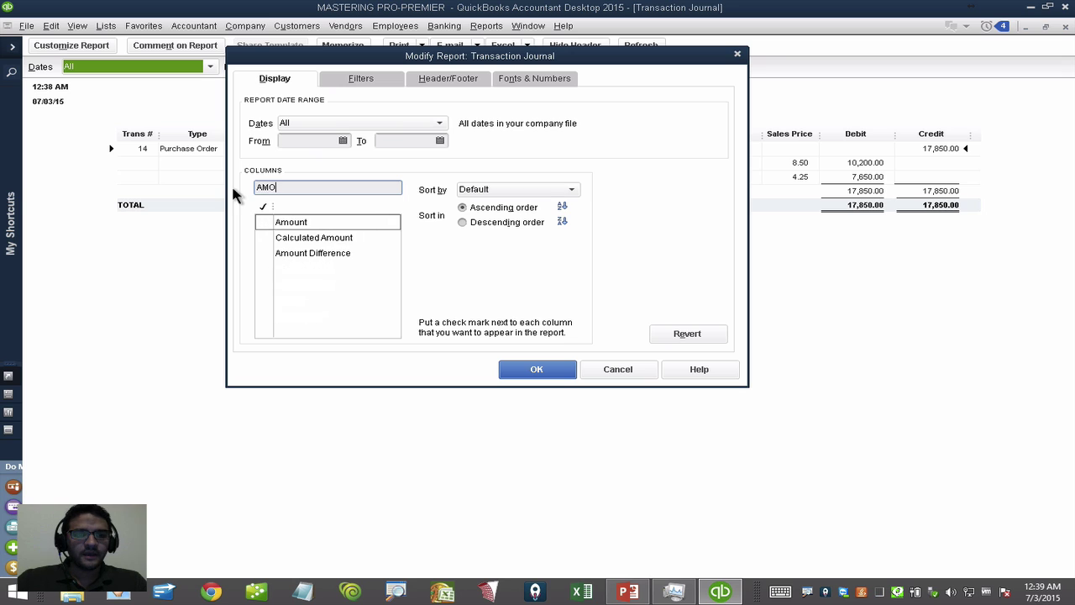
{"action": "left_click", "coordinate": [264, 222]}
{"action": "left_click", "coordinate": [538, 369]}
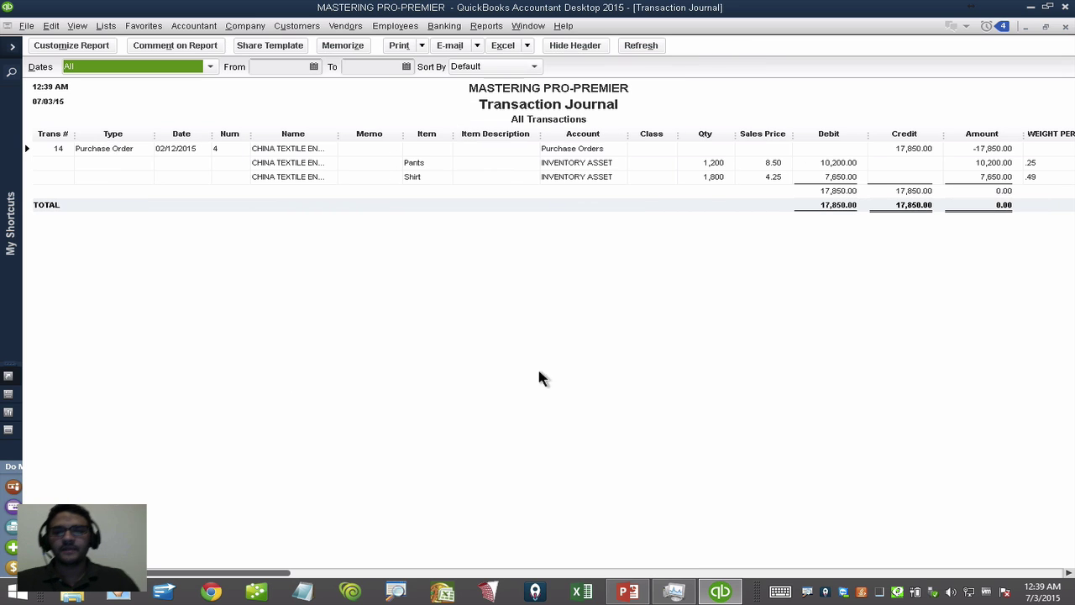
Narrow the report's Sales Price column and collapse the Memo, Item Description and Class columns.
{"action": "left_click_drag", "start_coordinate": [543, 136], "coordinate": [528, 136]}
{"action": "left_click_drag", "start_coordinate": [792, 133], "coordinate": [776, 135]}
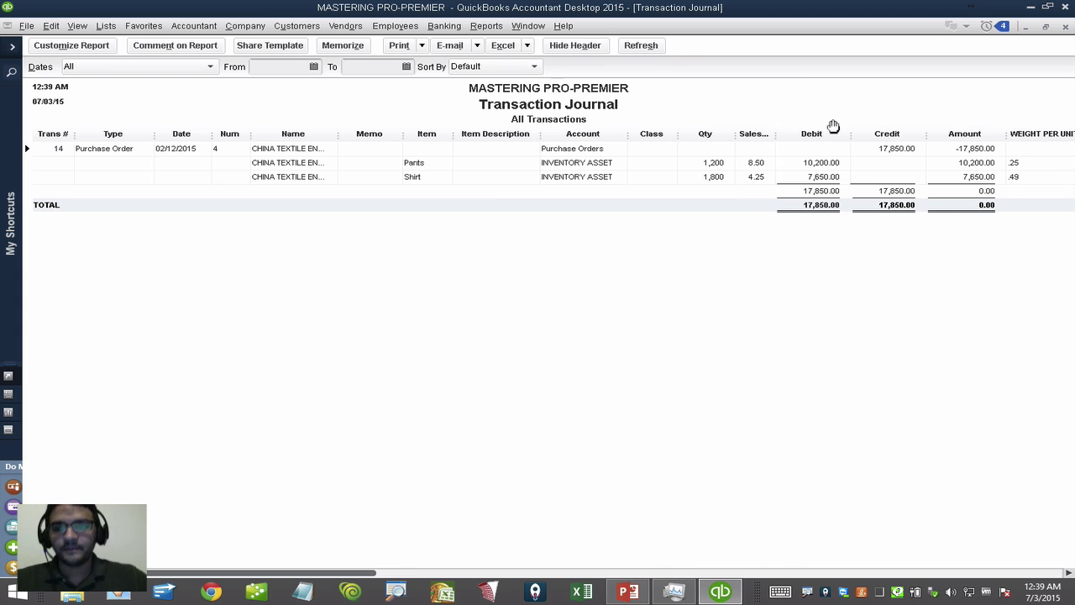
{"action": "left_click_drag", "start_coordinate": [776, 134], "coordinate": [788, 134]}
{"action": "left_click", "coordinate": [960, 572]}
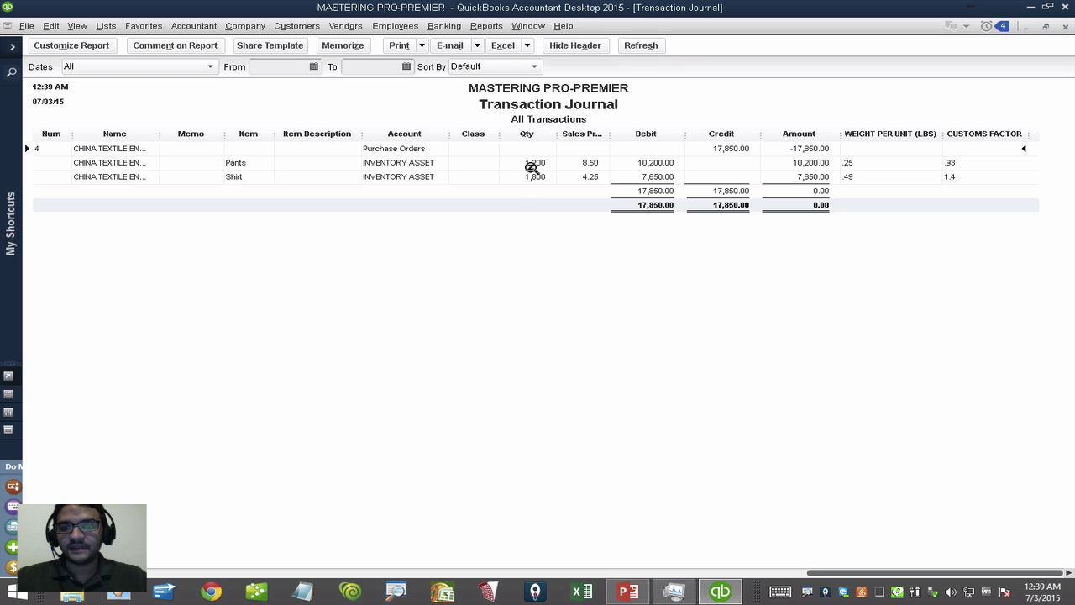
{"action": "left_click_drag", "start_coordinate": [493, 134], "coordinate": [339, 134]}
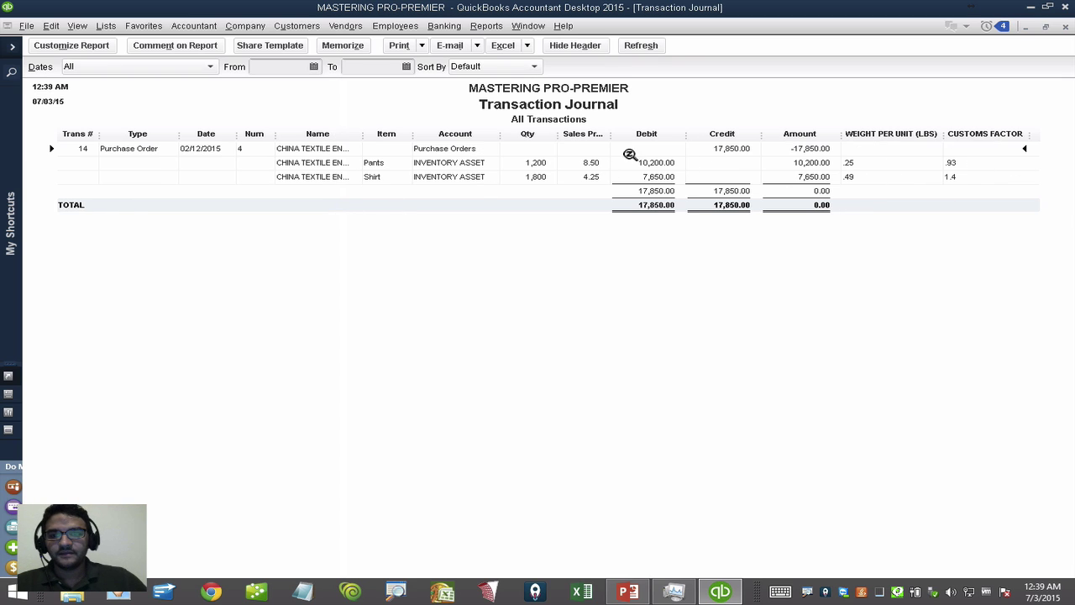
Export the Transaction Journal to a new worksheet in a new workbook and switch to it maximized in Excel.
{"action": "left_click", "coordinate": [526, 47]}
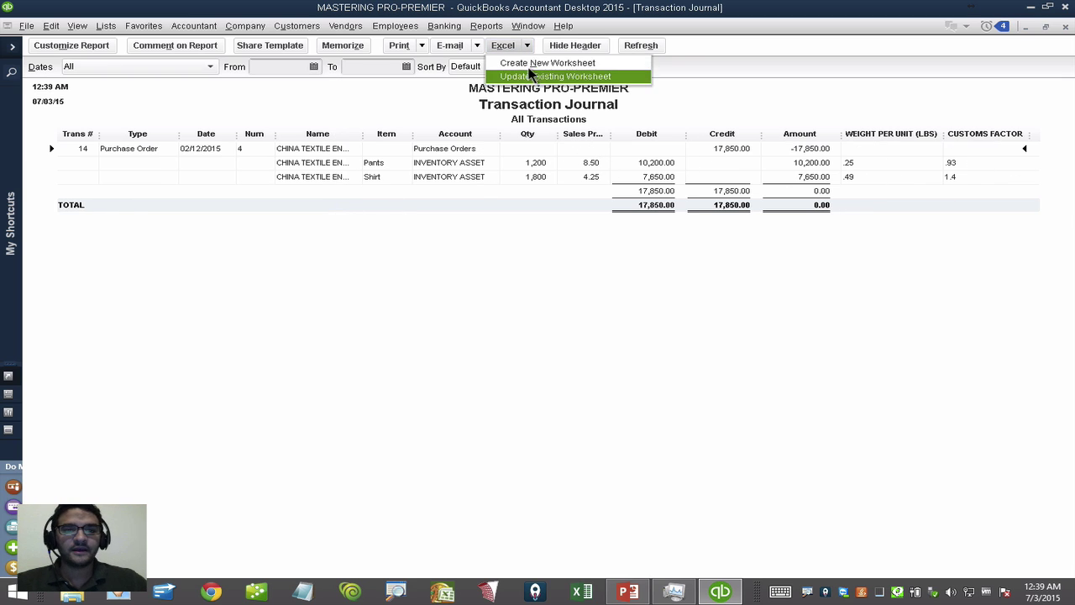
{"action": "left_click", "coordinate": [529, 70]}
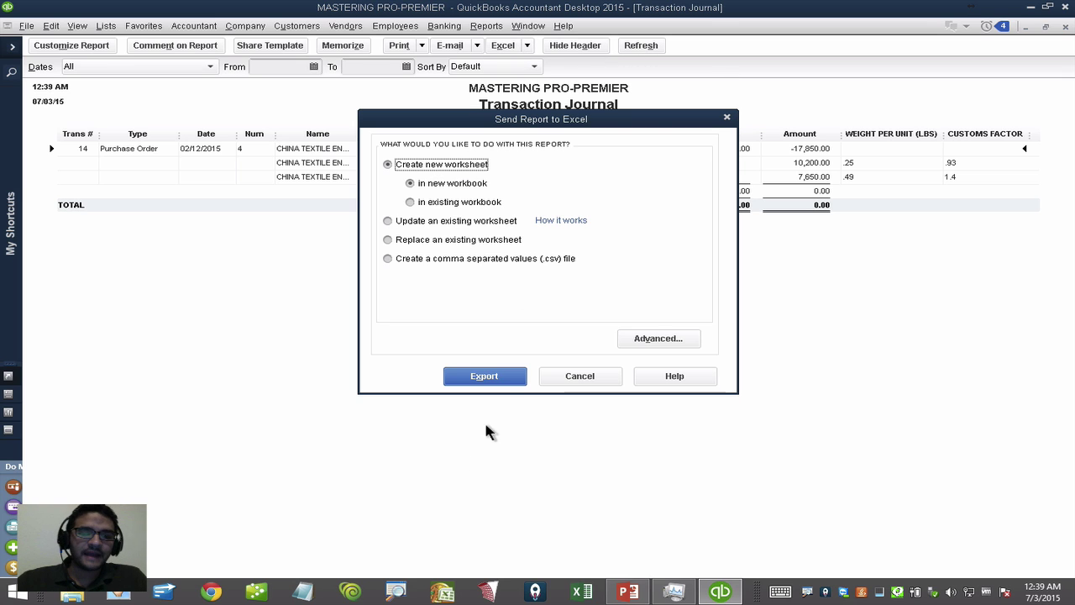
{"action": "left_click", "coordinate": [486, 377]}
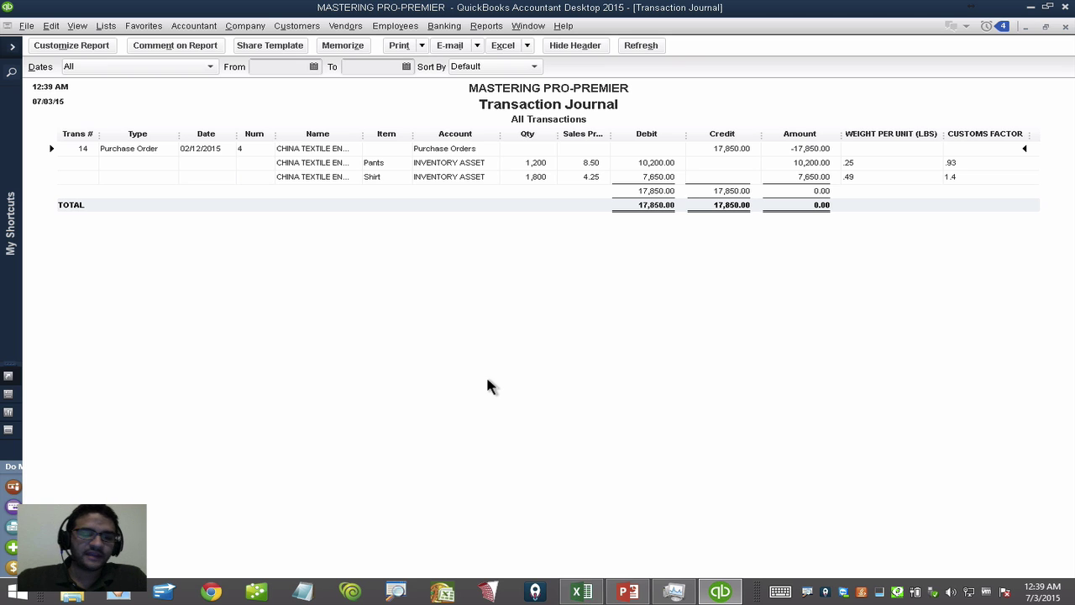
{"action": "left_click", "coordinate": [581, 591]}
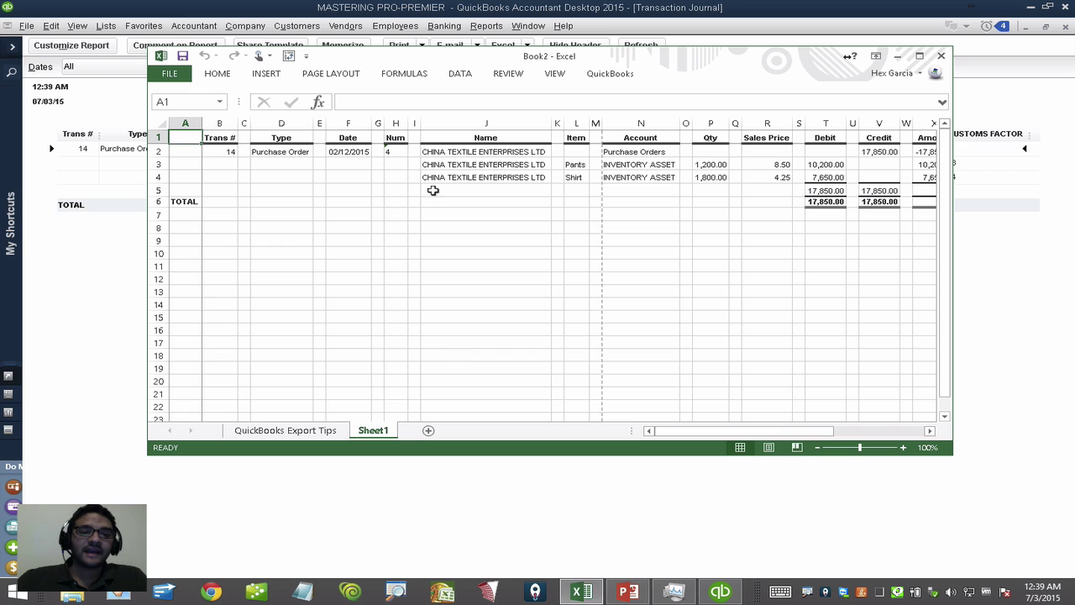
{"action": "double_click", "coordinate": [450, 57]}
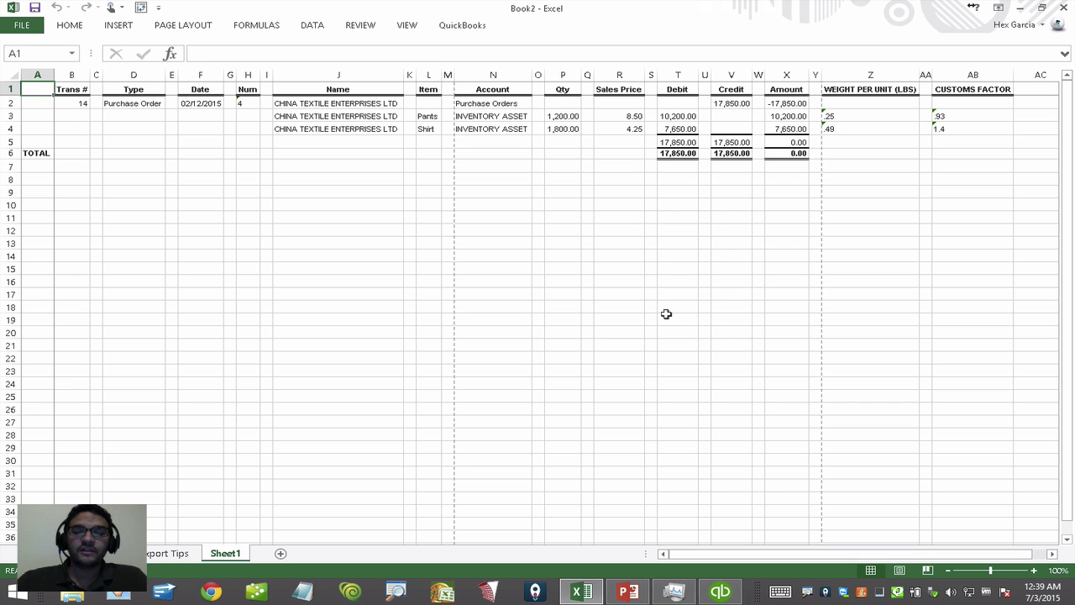
In cell AC3, calculate the Pants line's total weight as weight per unit times quantity with =Z3*P3.
{"action": "left_click", "coordinate": [1052, 553]}
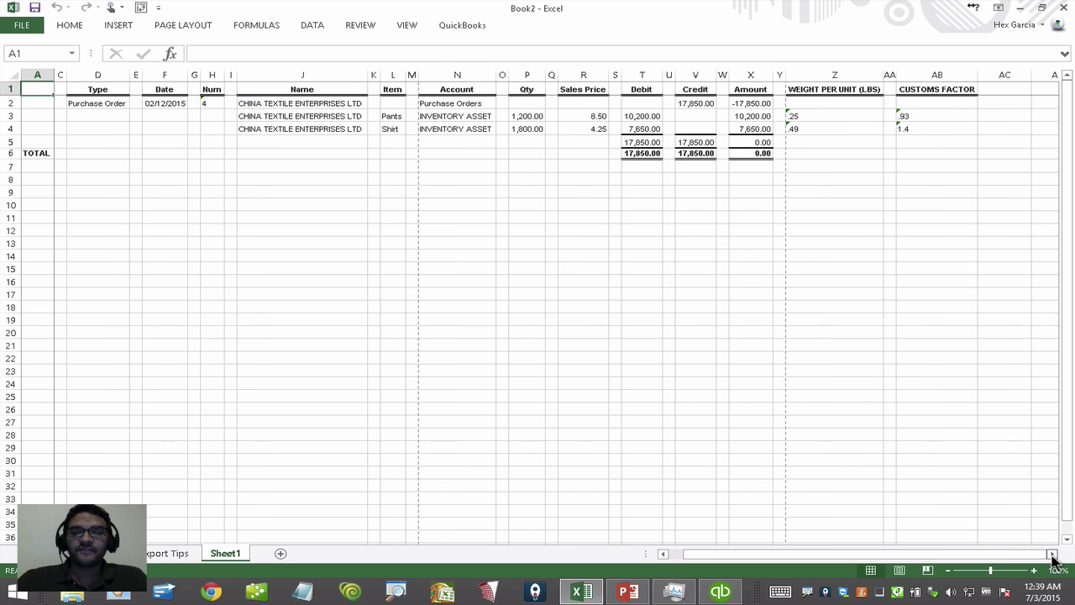
{"action": "left_click", "coordinate": [1051, 554]}
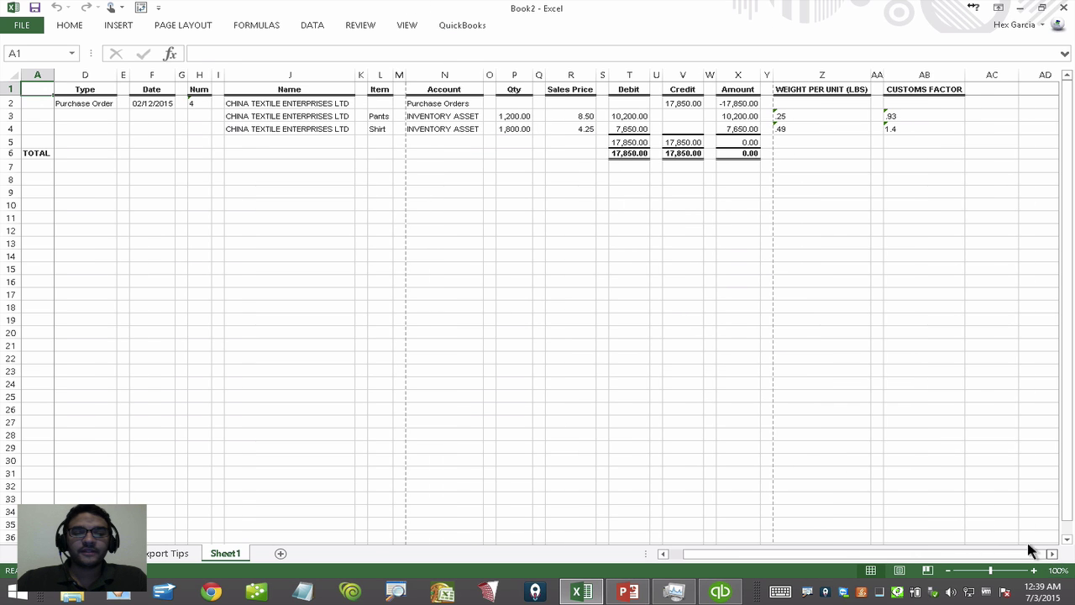
{"action": "left_click", "coordinate": [991, 114]}
{"action": "type", "text": "="}
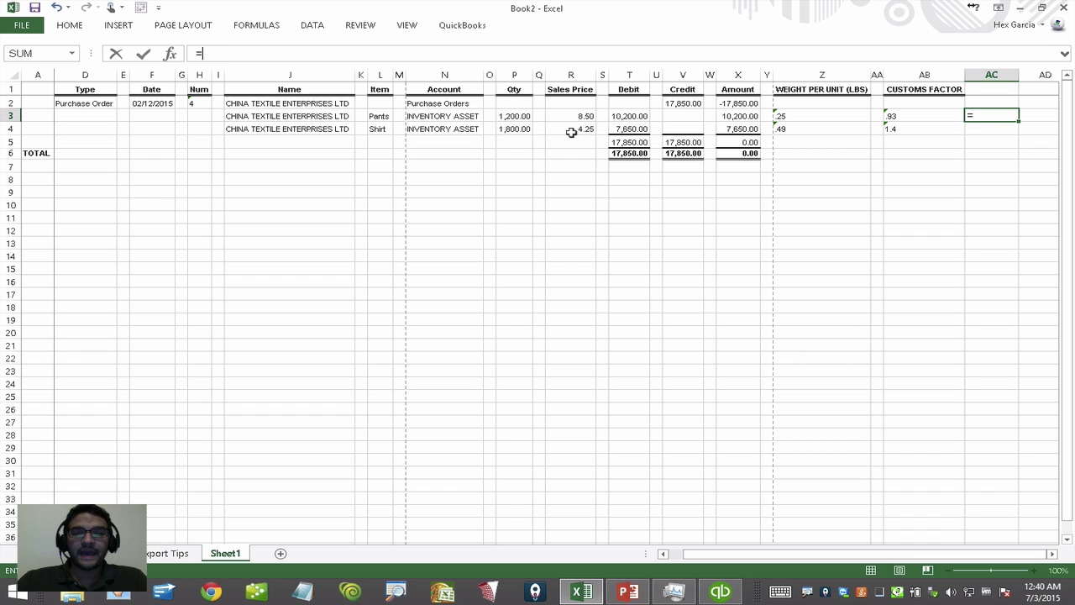
{"action": "left_click", "coordinate": [804, 115]}
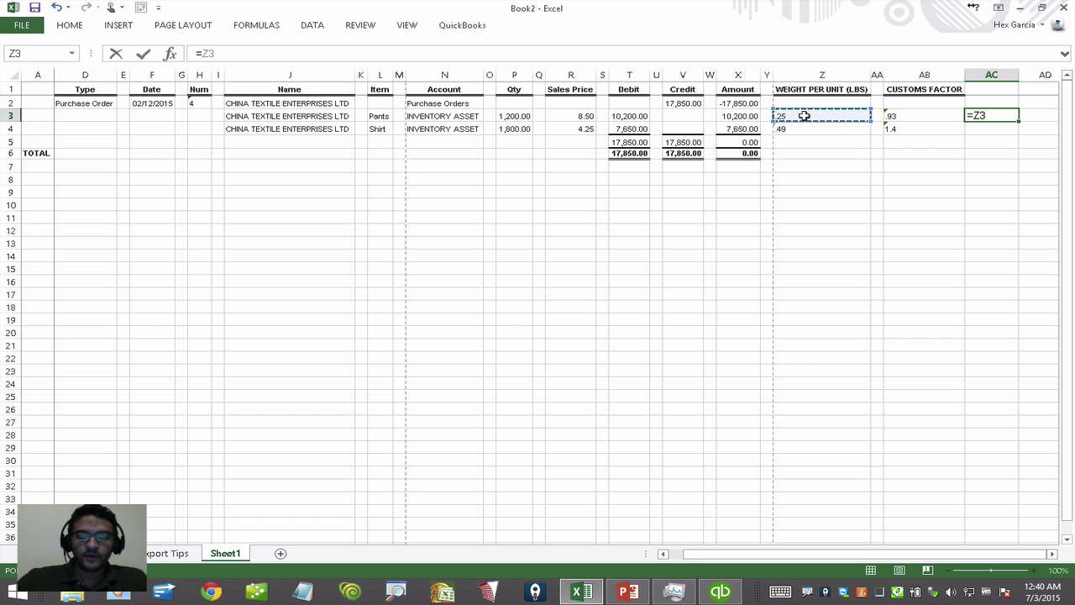
{"action": "type", "text": "*"}
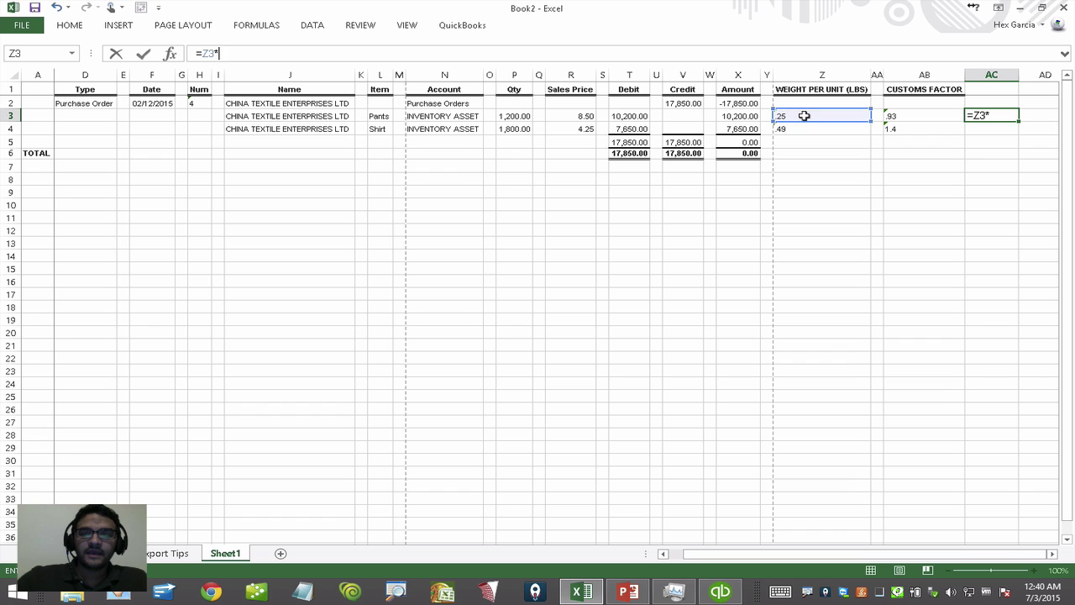
{"action": "left_click", "coordinate": [511, 116]}
{"action": "key", "text": "Return"}
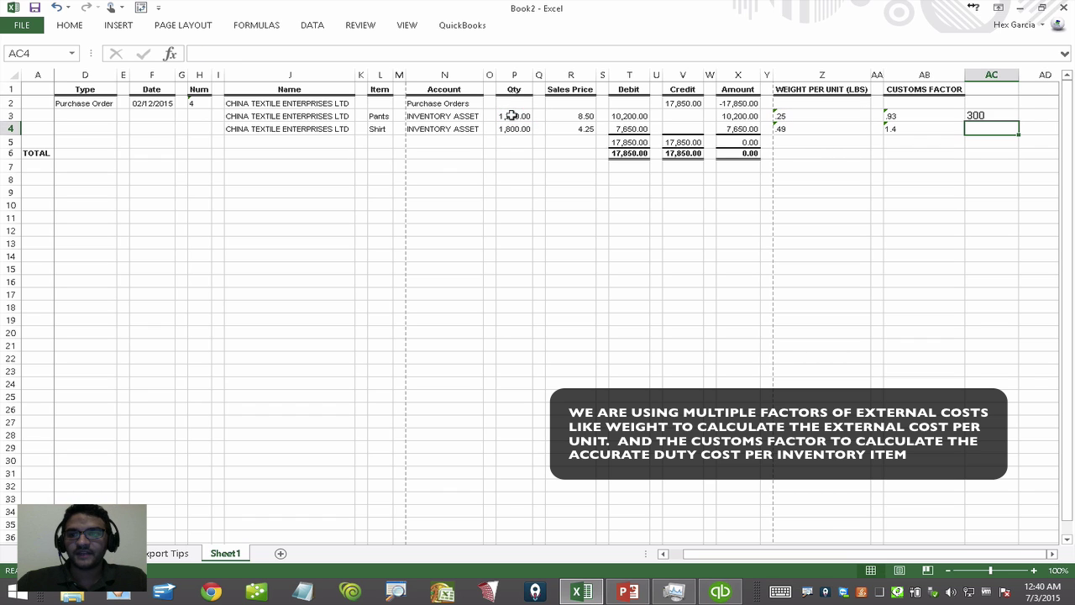
Fill the total weight formula from AC3 down to the Shirt line and total the weights in AC6 with =SUM(AC3:AC5).
{"action": "left_click", "coordinate": [981, 116]}
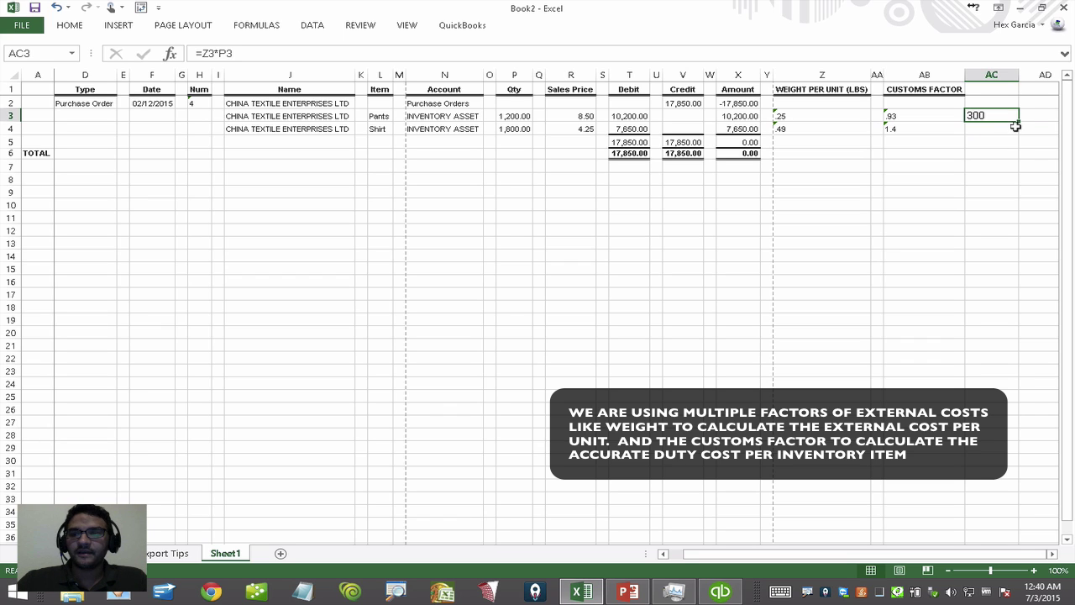
{"action": "left_click_drag", "start_coordinate": [1019, 120], "coordinate": [1020, 132]}
{"action": "left_click", "coordinate": [989, 128]}
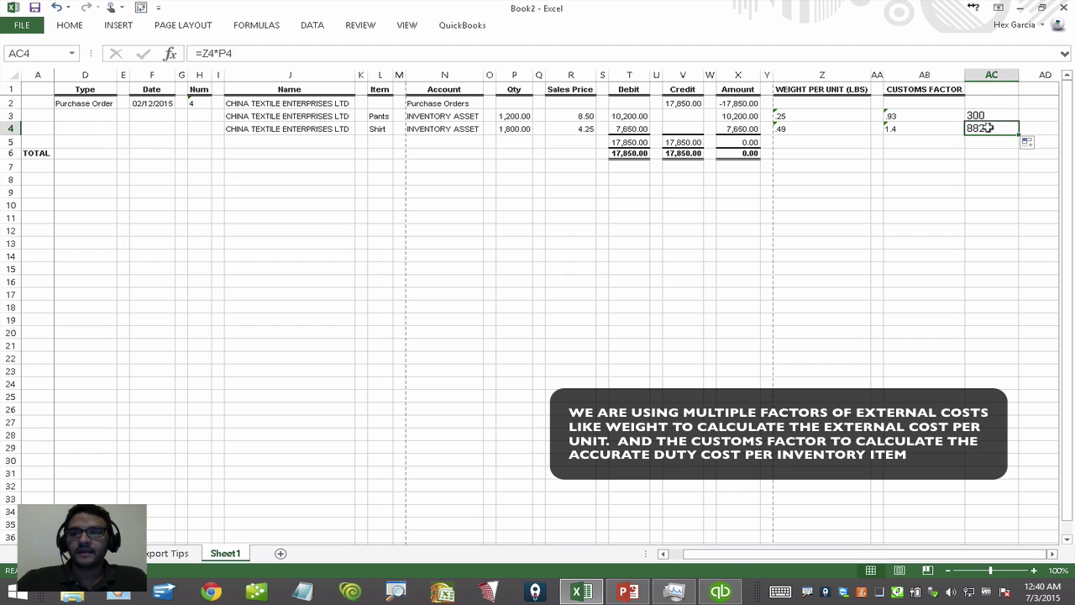
{"action": "left_click", "coordinate": [985, 153]}
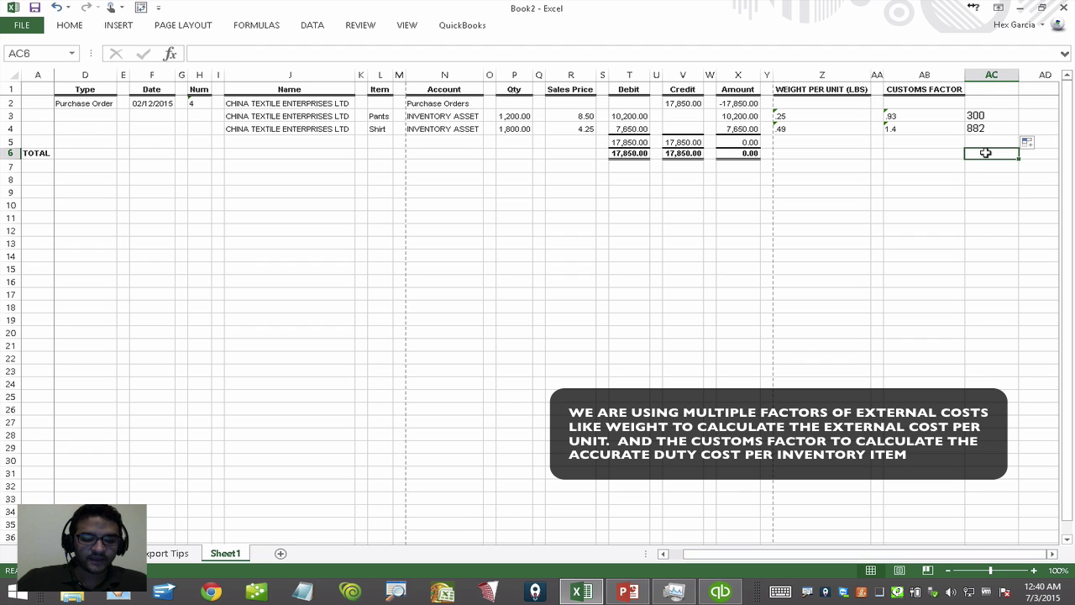
{"action": "key", "text": "alt+equal"}
{"action": "key", "text": "Return"}
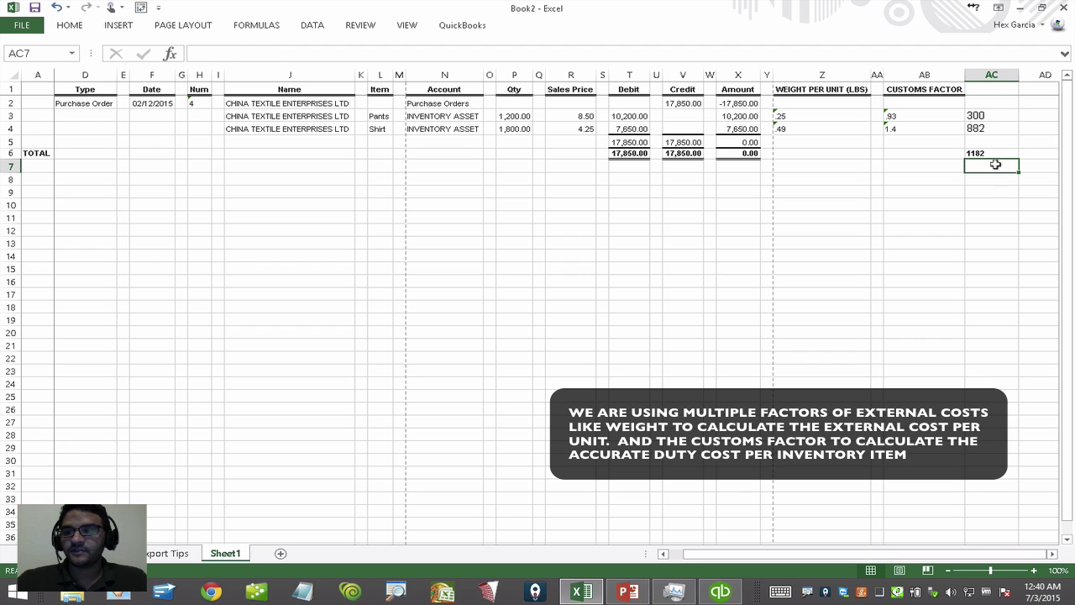
{"action": "left_click", "coordinate": [984, 152]}
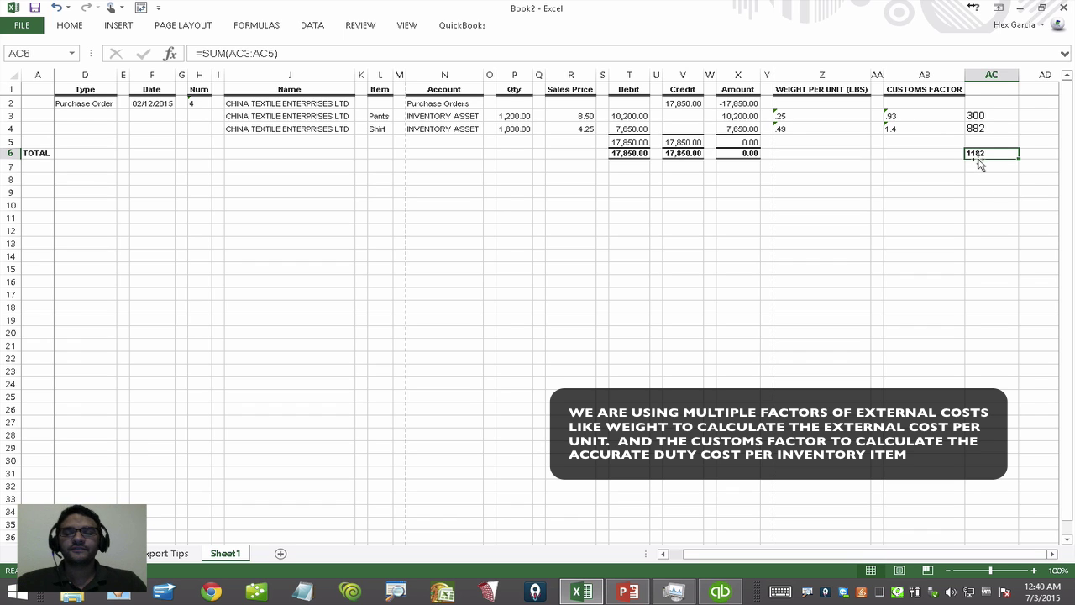
{"action": "left_click", "coordinate": [993, 89]}
In cell AD3, calculate the Pants line's share of total weight by dividing AC3 by an absolute reference to AC6.
{"action": "left_click", "coordinate": [1041, 115]}
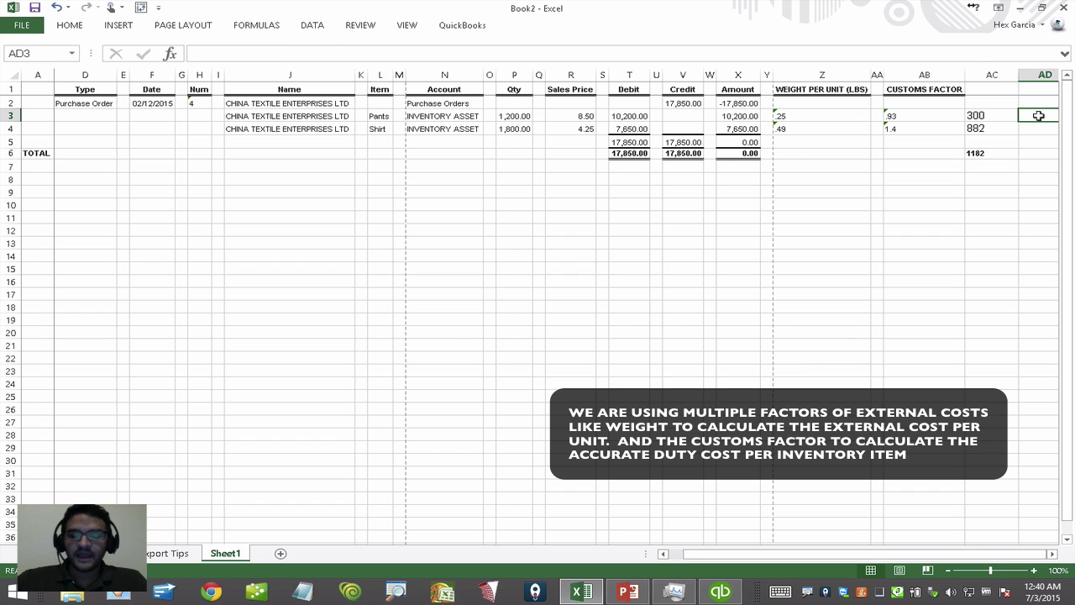
{"action": "type", "text": "="}
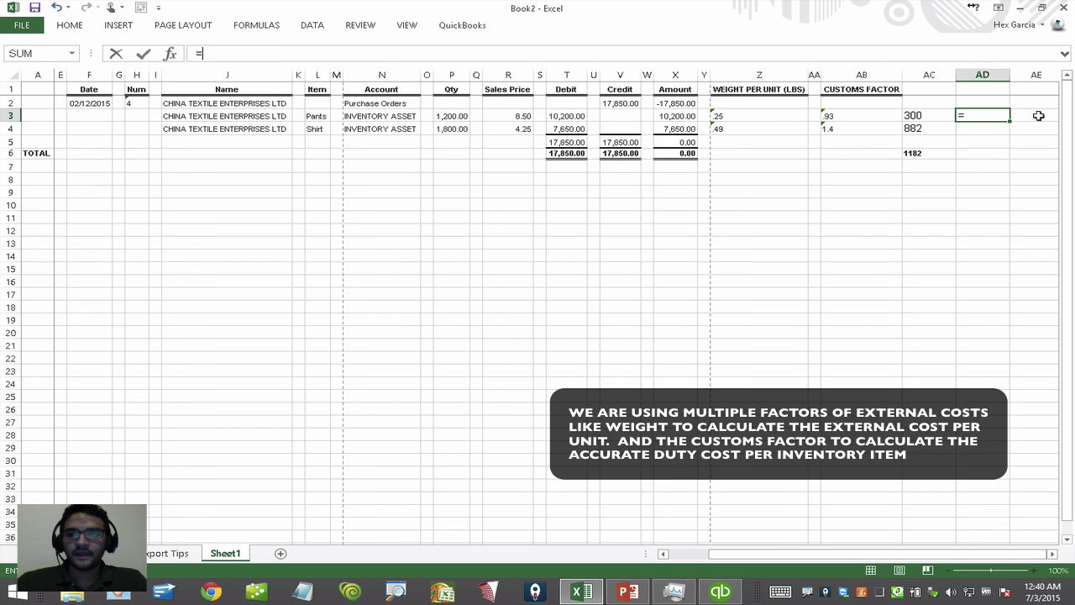
{"action": "left_click", "coordinate": [915, 115]}
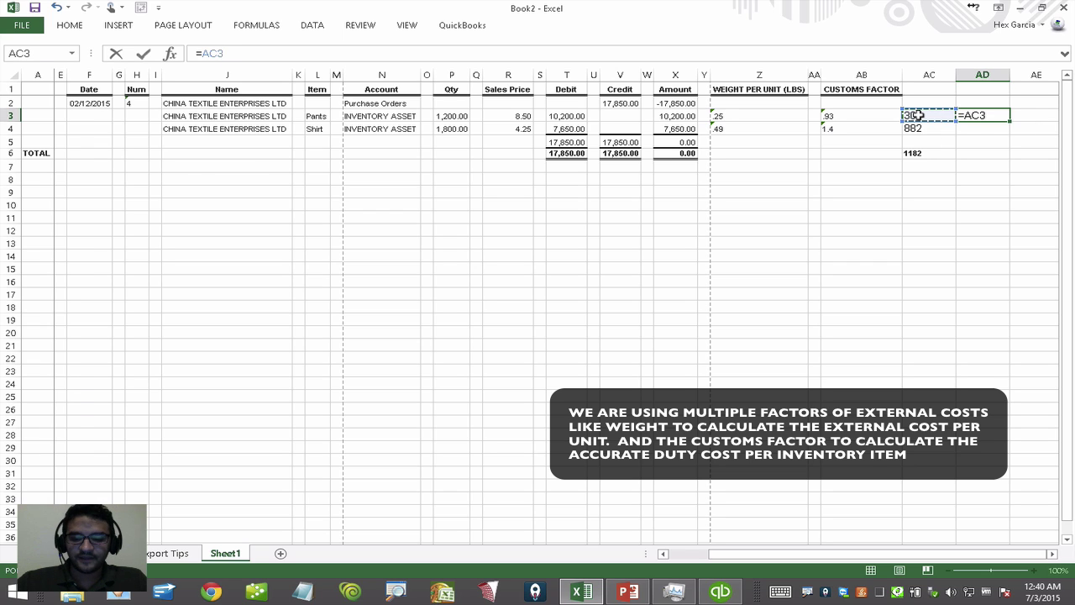
{"action": "type", "text": "/"}
{"action": "left_click", "coordinate": [918, 152]}
{"action": "key", "text": "F4"}
{"action": "key", "text": "Return"}
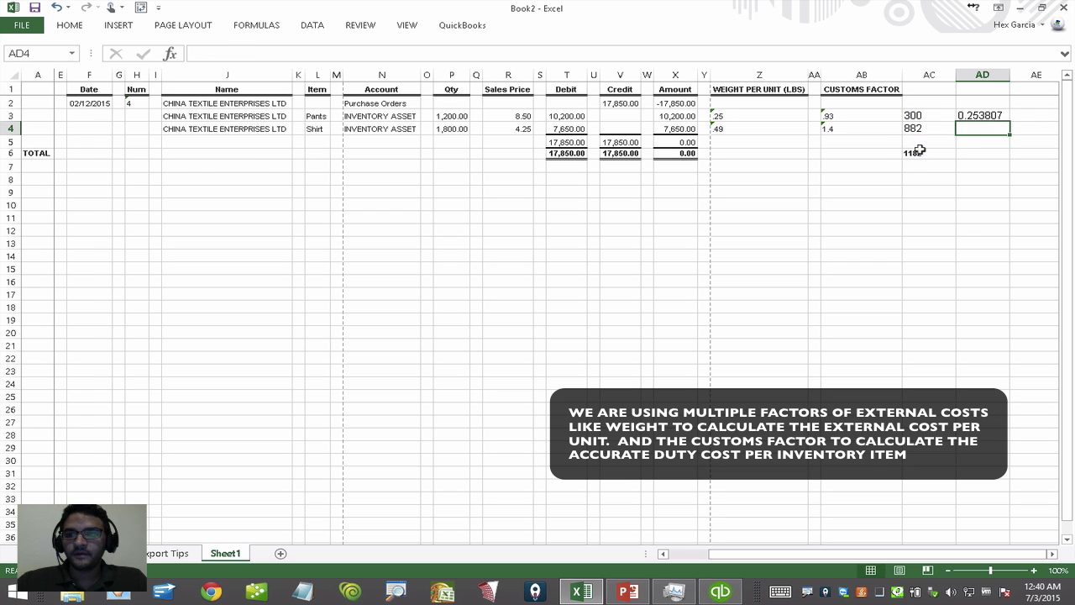
In cell AD4, calculate the Shirt line's share of total weight by dividing AC4 by an absolute reference to AC6.
{"action": "left_click", "coordinate": [988, 113]}
{"action": "left_click", "coordinate": [977, 128]}
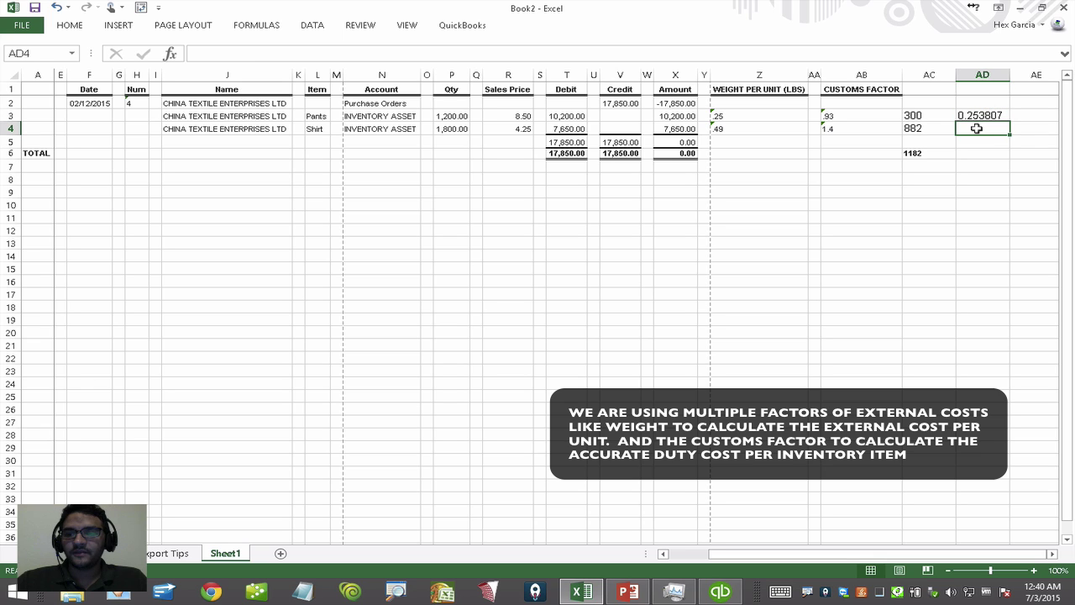
{"action": "type", "text": "="}
{"action": "left_click", "coordinate": [916, 127]}
{"action": "type", "text": "/"}
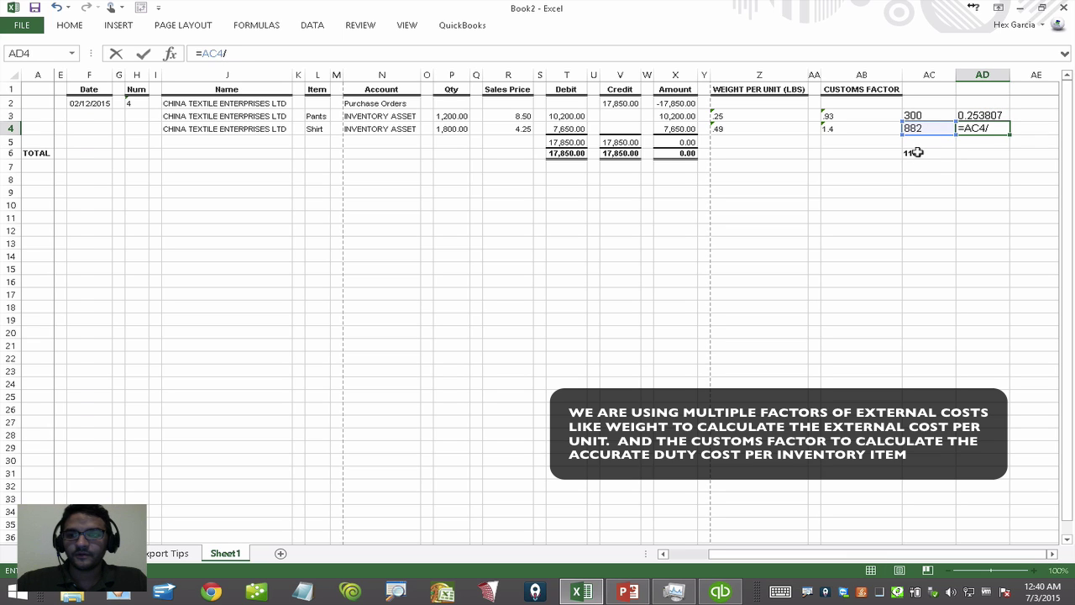
{"action": "left_click", "coordinate": [918, 152]}
{"action": "key", "text": "F4"}
{"action": "key", "text": "Return"}
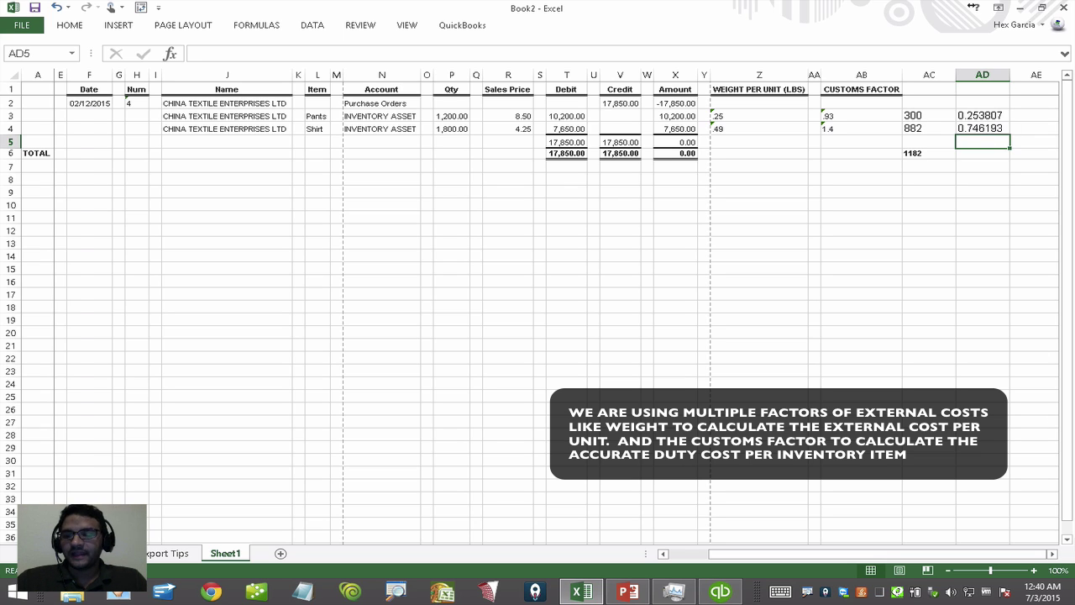
In cell AE3, allocate the 3250 cost to the Pants line by its weight share with =AD3*3250.
{"action": "left_click", "coordinate": [1052, 554]}
{"action": "left_click", "coordinate": [1053, 554]}
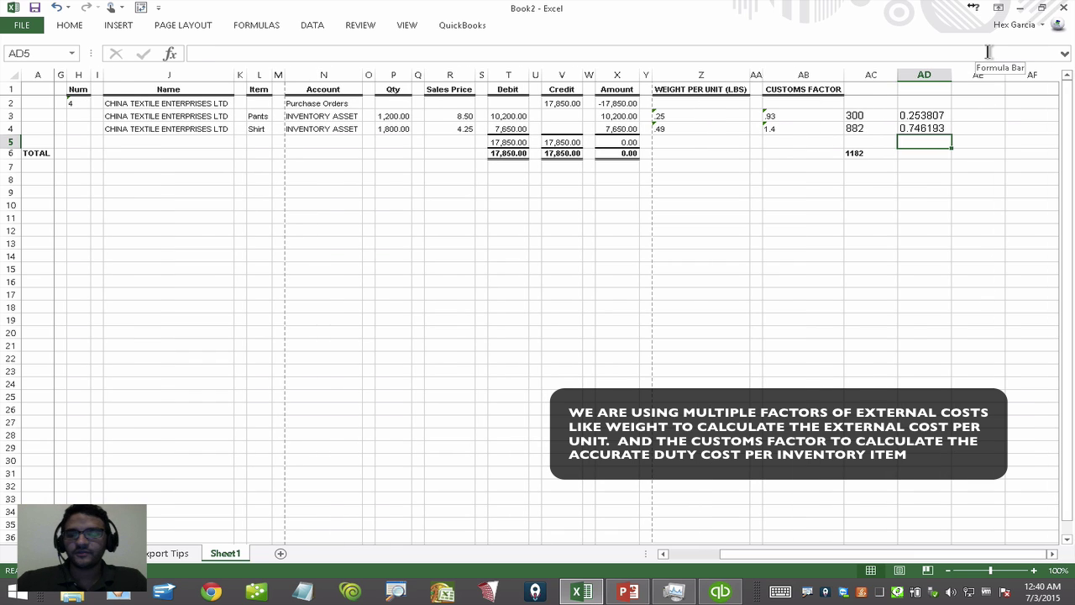
{"action": "left_click", "coordinate": [980, 116]}
{"action": "type", "text": "="}
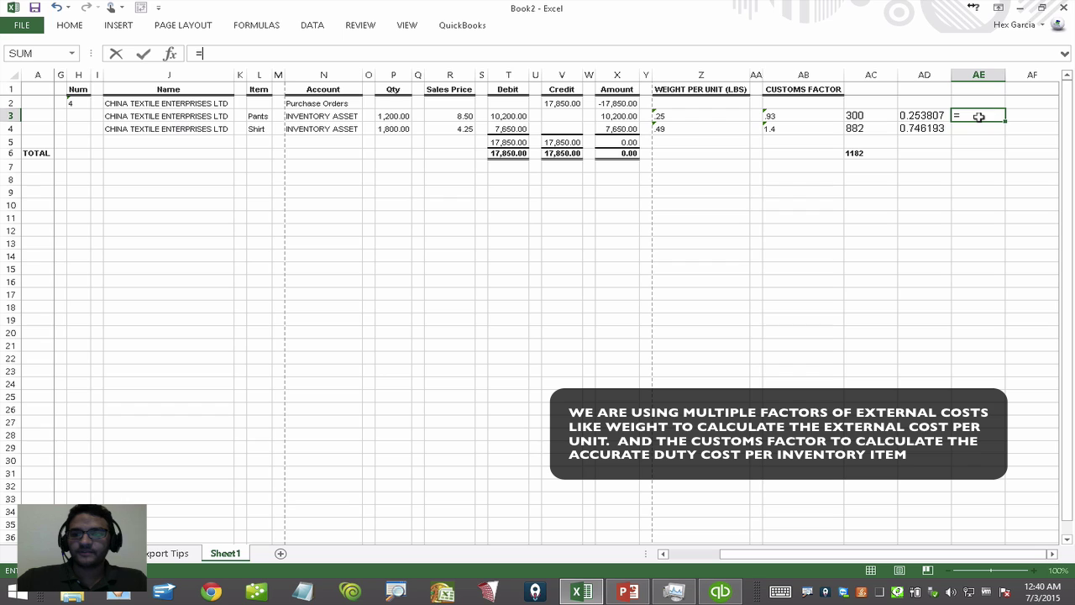
{"action": "left_click", "coordinate": [911, 115]}
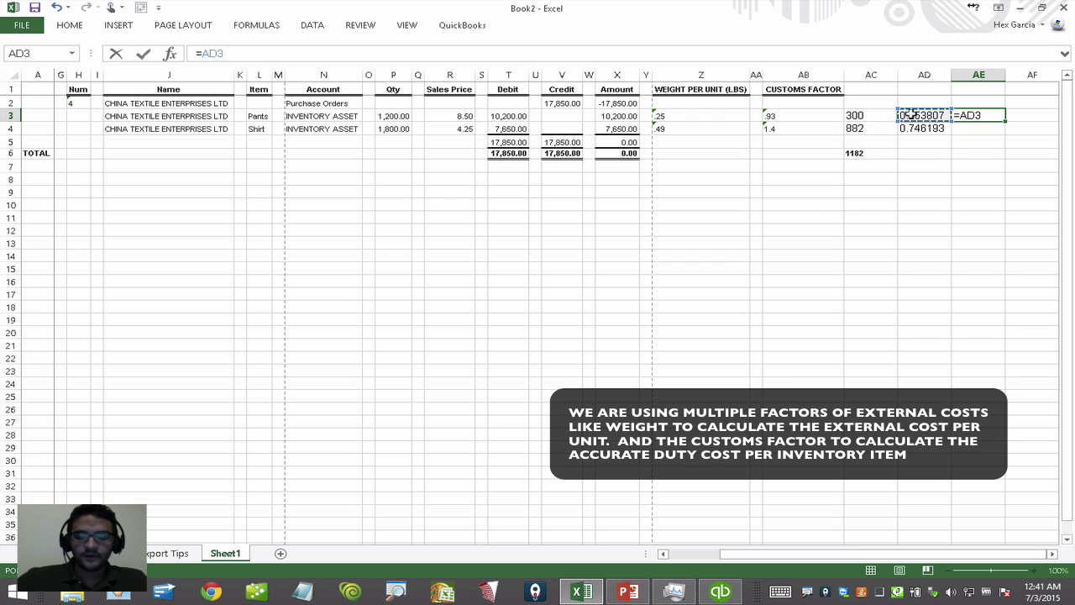
{"action": "type", "text": "*"}
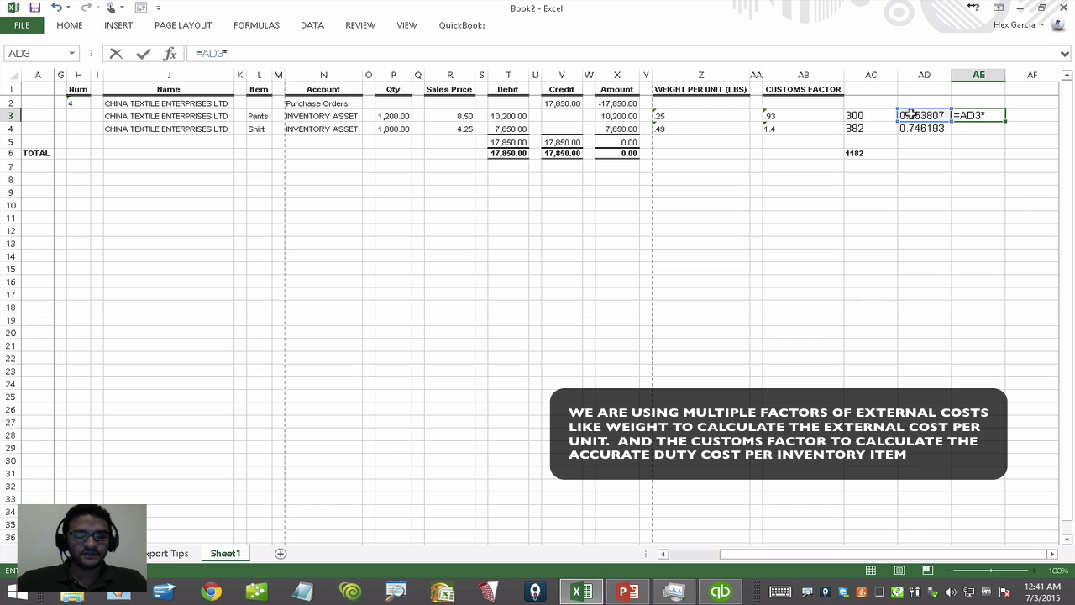
{"action": "type", "text": "325"}
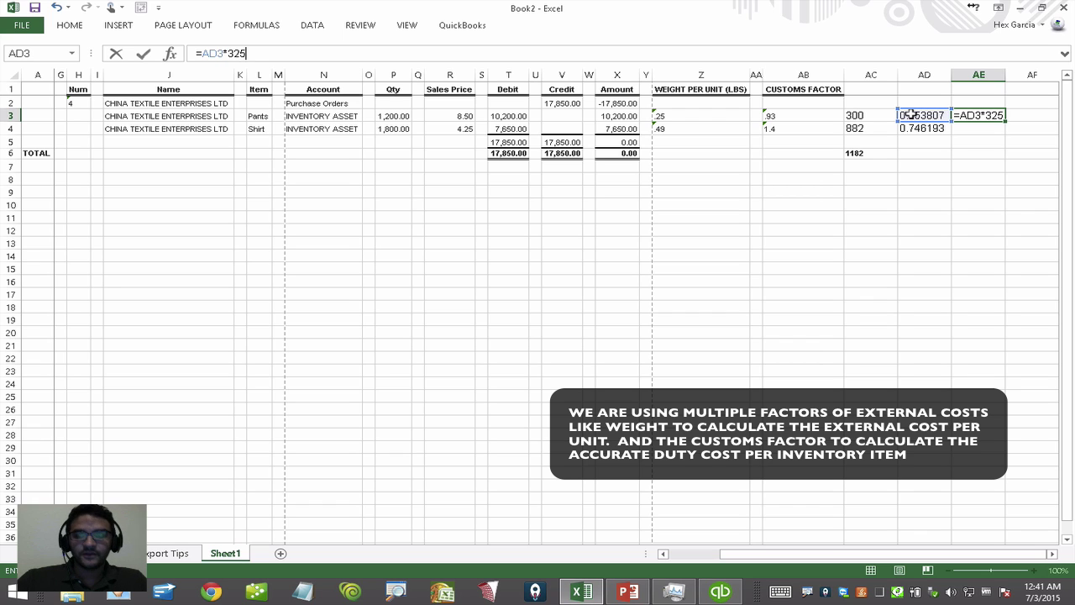
{"action": "type", "text": "0"}
{"action": "key", "text": "Return"}
Fill the cost allocation formula from AE3 down to the Shirt line in AE4.
{"action": "left_click", "coordinate": [1000, 118]}
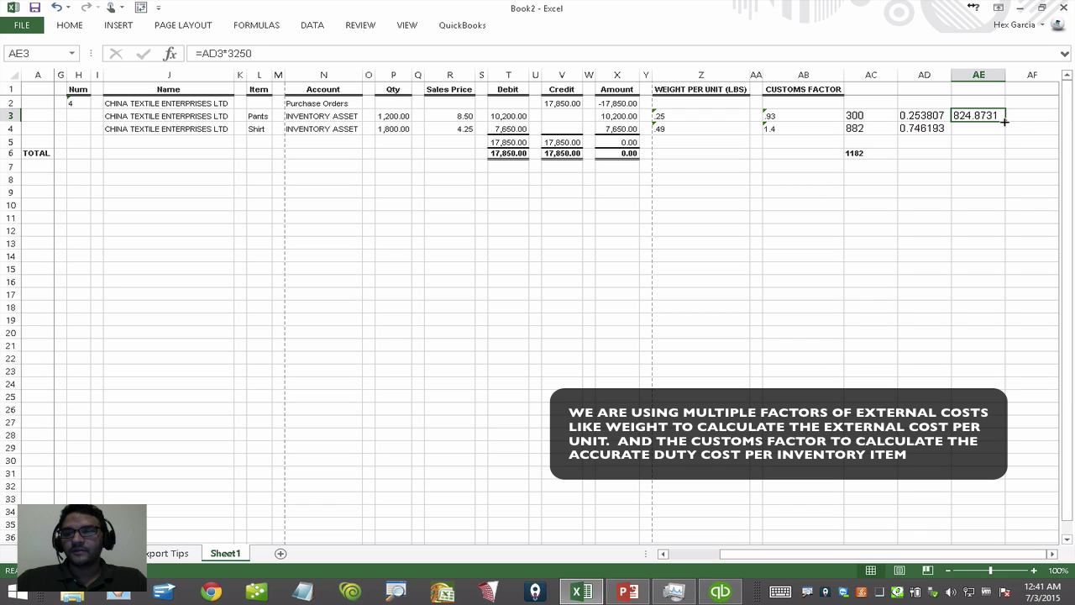
{"action": "left_click_drag", "start_coordinate": [1004, 122], "coordinate": [1006, 132]}
{"action": "left_click", "coordinate": [974, 128]}
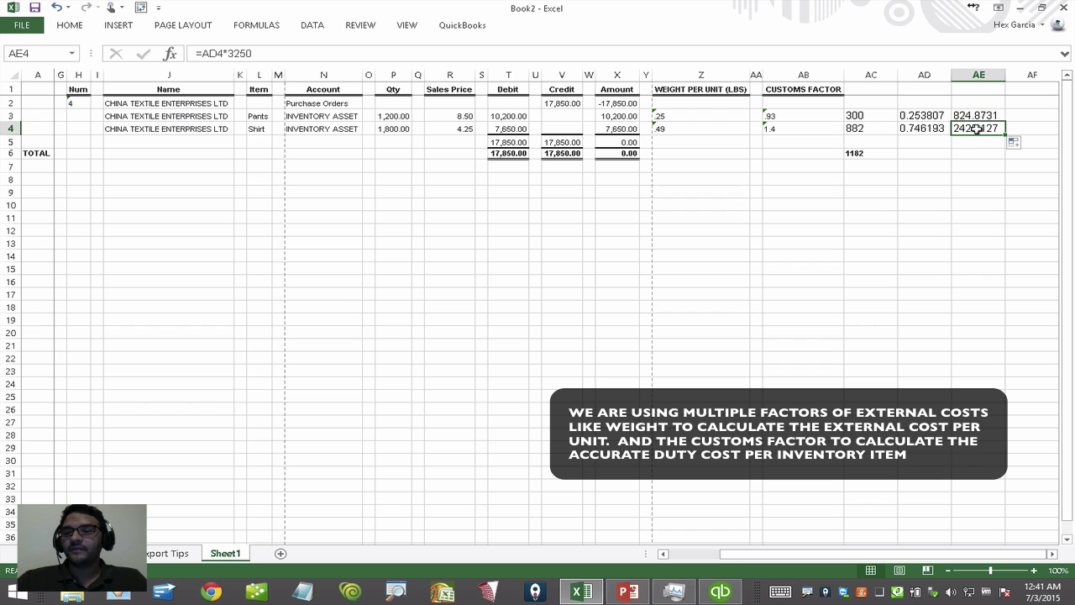
{"action": "left_click", "coordinate": [974, 116]}
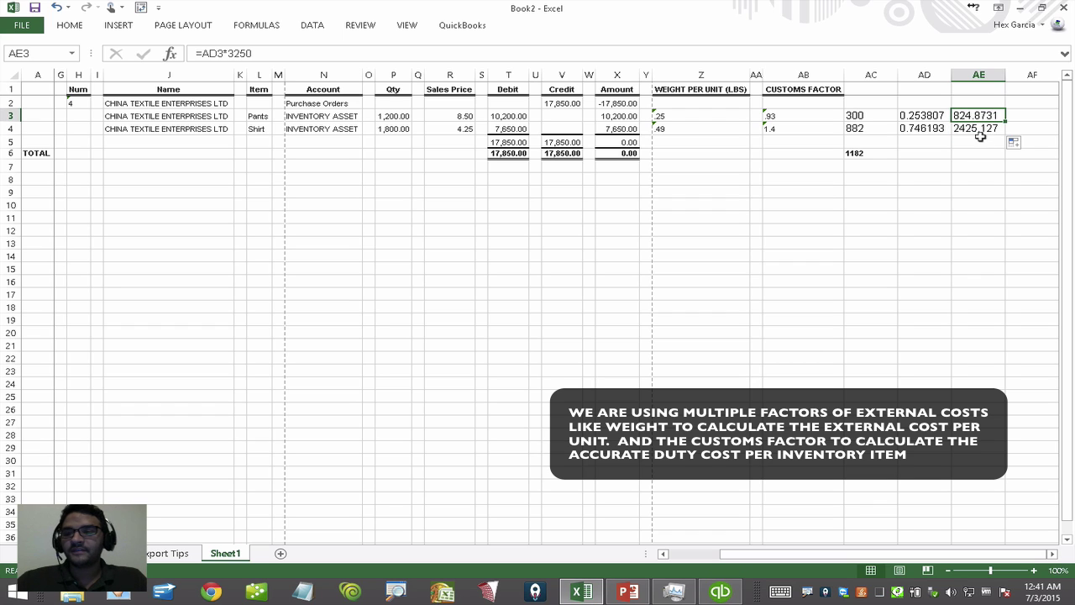
{"action": "left_click", "coordinate": [975, 128]}
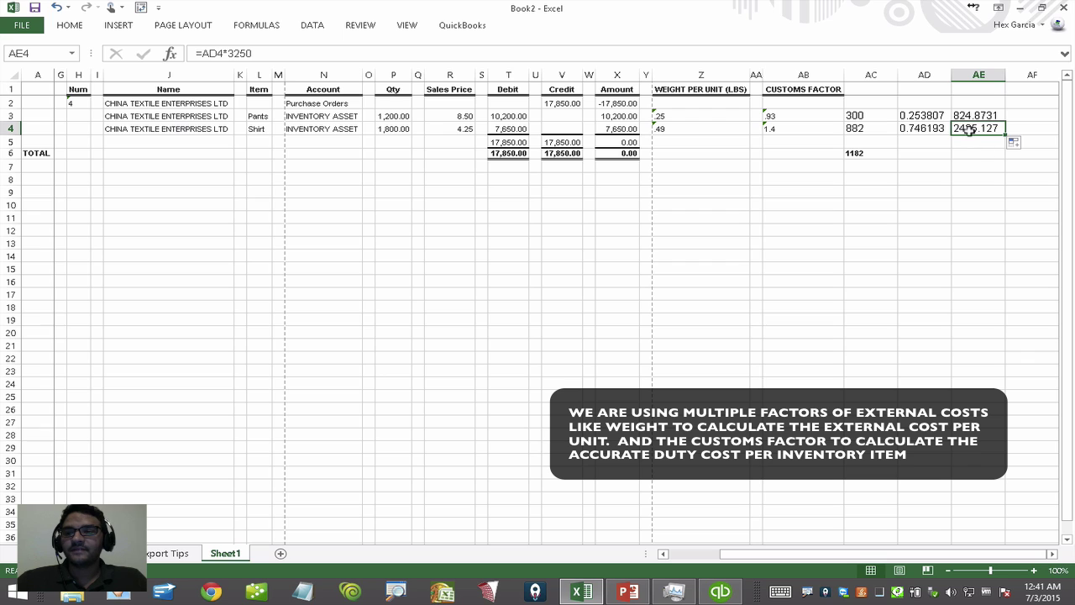
In cell AF3, calculate the Pants line's allocated weight cost per unit with =AE3/P3.
{"action": "left_click", "coordinate": [1017, 118]}
{"action": "type", "text": "="}
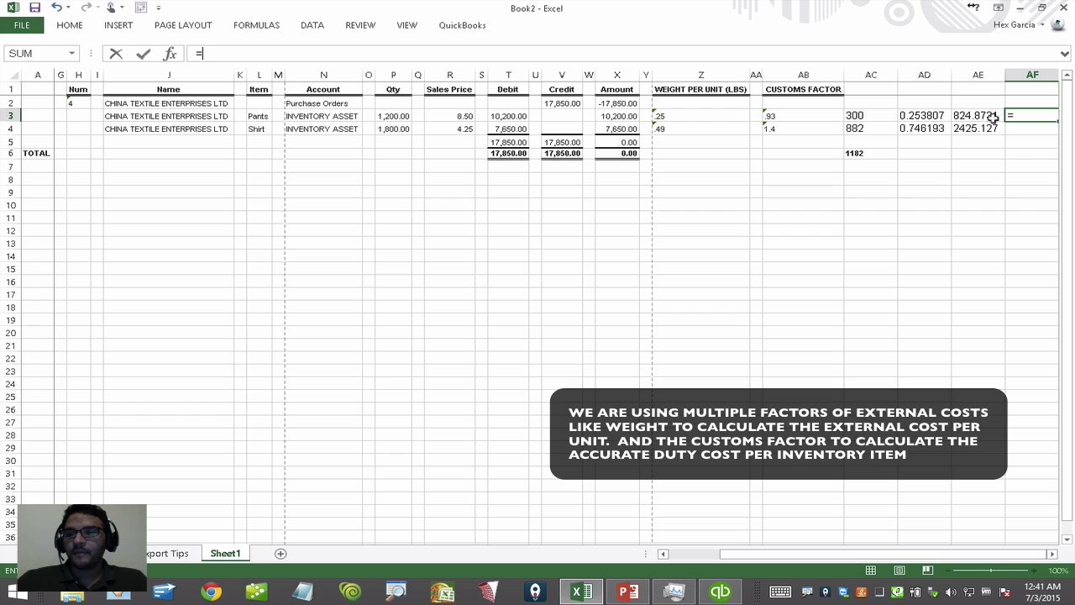
{"action": "left_click", "coordinate": [964, 115]}
{"action": "type", "text": "/"}
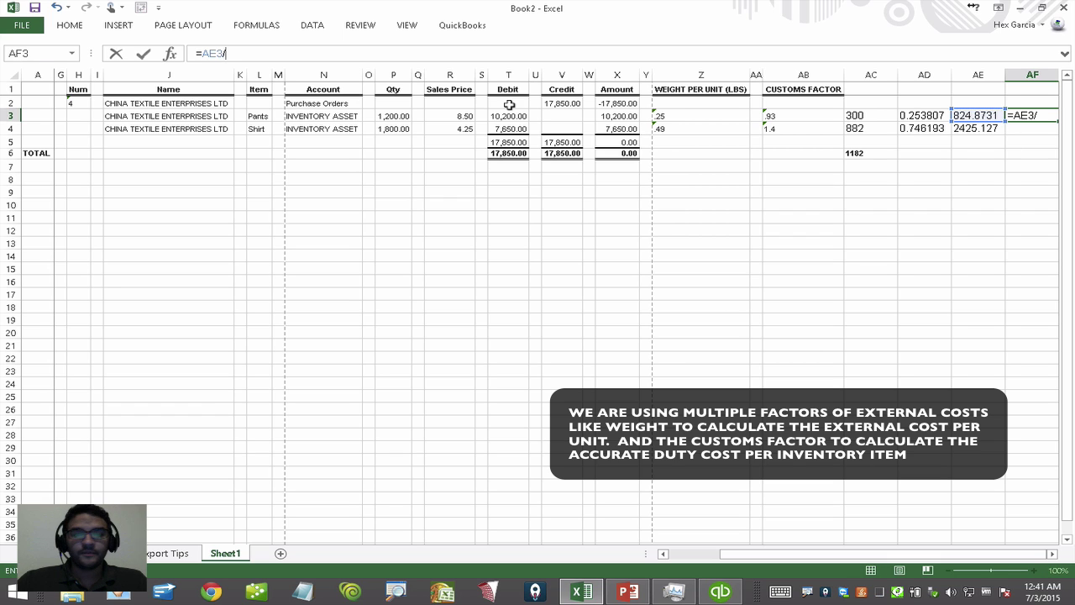
{"action": "left_click", "coordinate": [400, 117]}
{"action": "key", "text": "Return"}
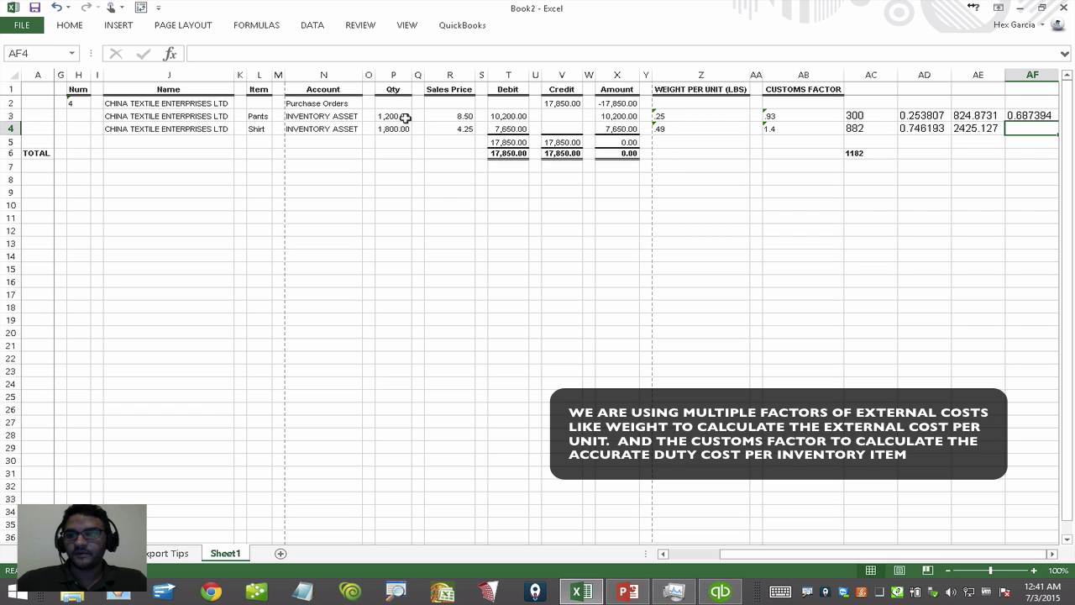
Fill the cost per unit formula from AF3 down to the Shirt line in AF4.
{"action": "left_click", "coordinate": [1022, 115]}
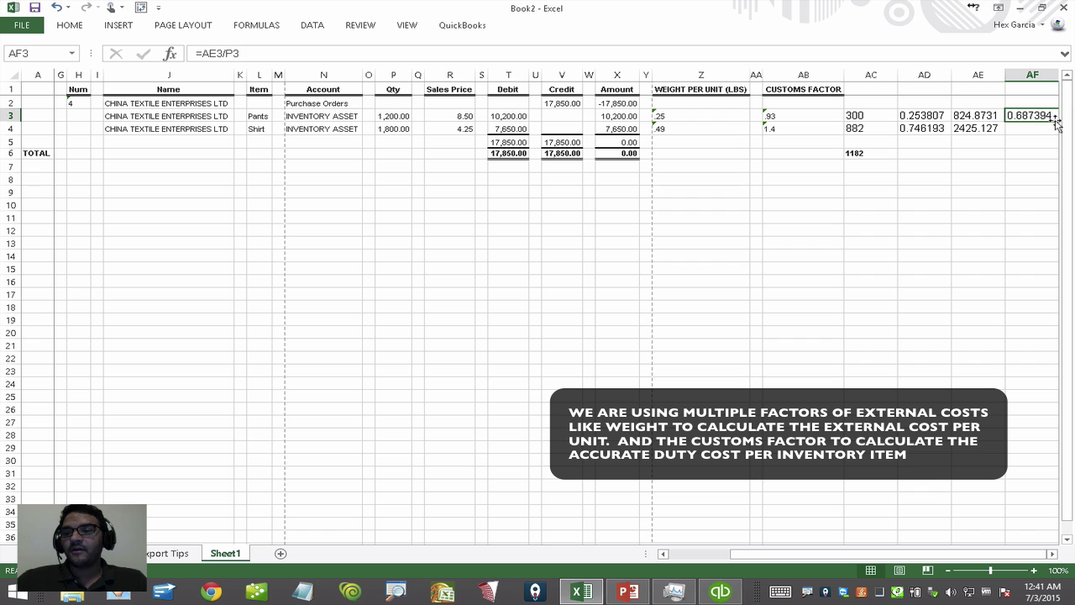
{"action": "left_click_drag", "start_coordinate": [1056, 122], "coordinate": [1055, 132]}
{"action": "left_click", "coordinate": [1052, 553]}
{"action": "left_click", "coordinate": [1018, 341]}
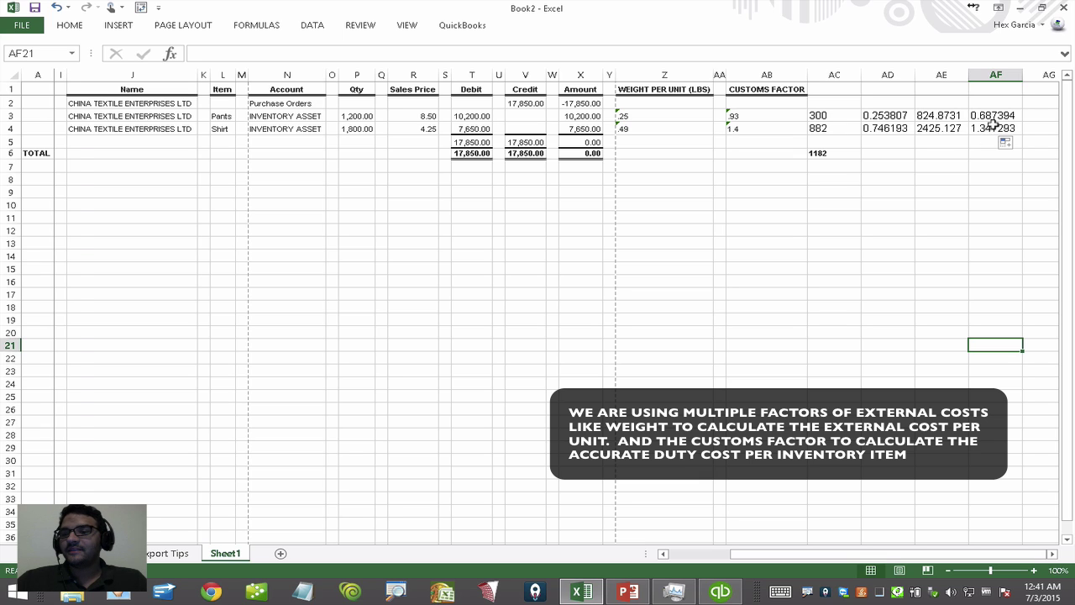
Enter the header "Wight cost usit" in AF1 and make the per-unit costs in AF3:AF4 bold.
{"action": "left_click", "coordinate": [982, 87]}
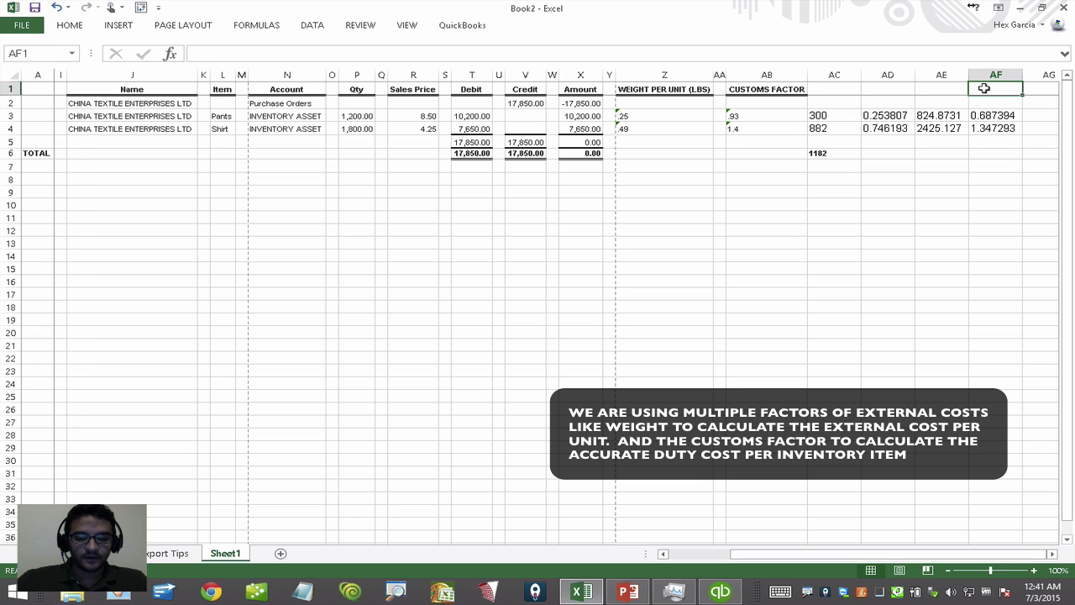
{"action": "type", "text": "wight cost"}
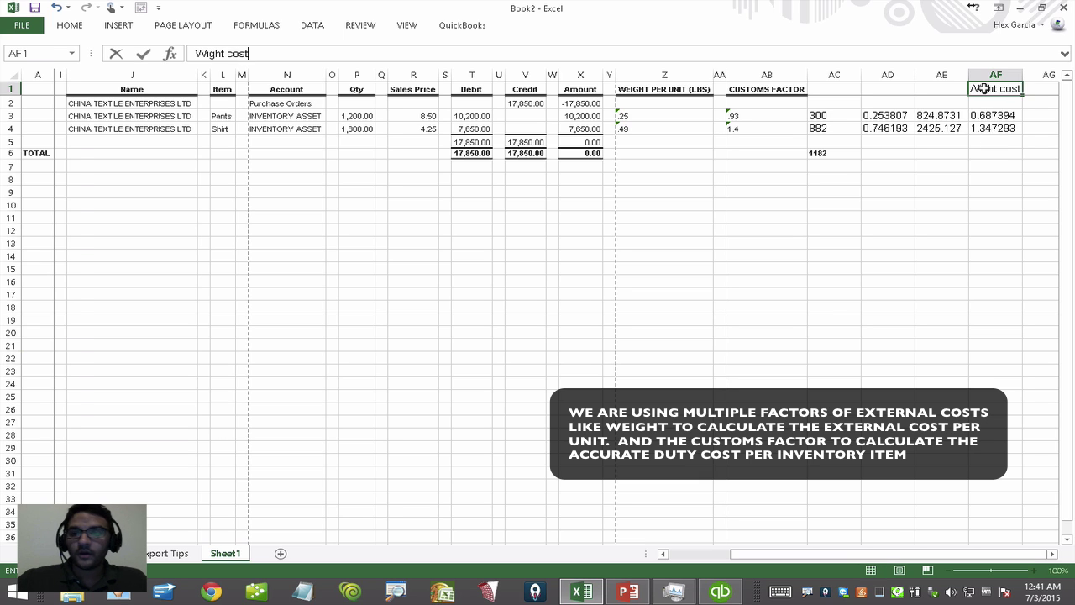
{"action": "type", "text": " usit"}
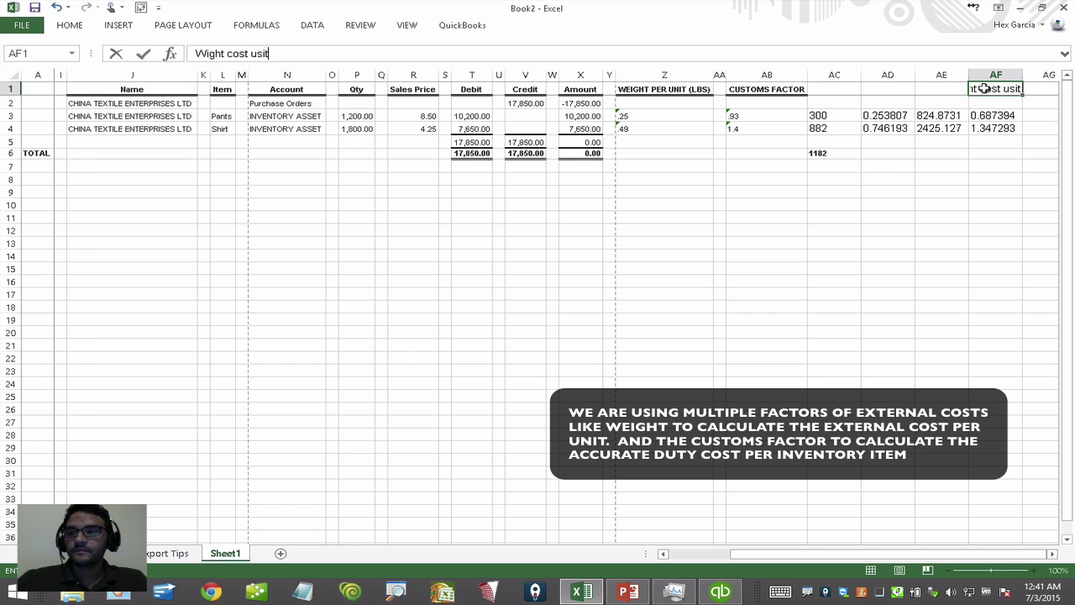
{"action": "key", "text": "Return"}
{"action": "left_click_drag", "start_coordinate": [1009, 118], "coordinate": [1002, 127]}
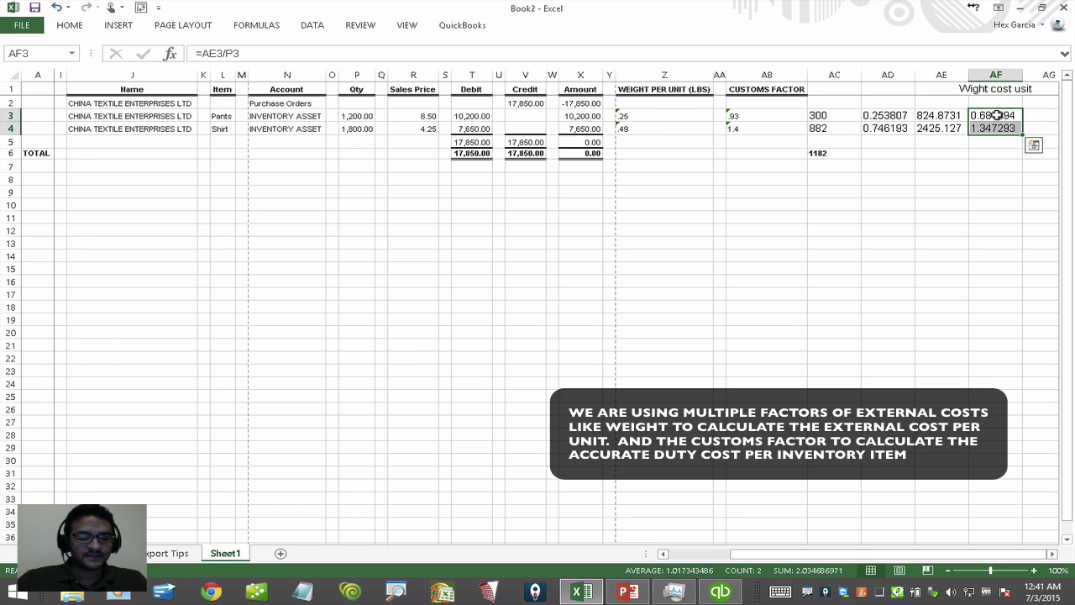
{"action": "key", "text": "ctrl+b"}
{"action": "left_click", "coordinate": [995, 176]}
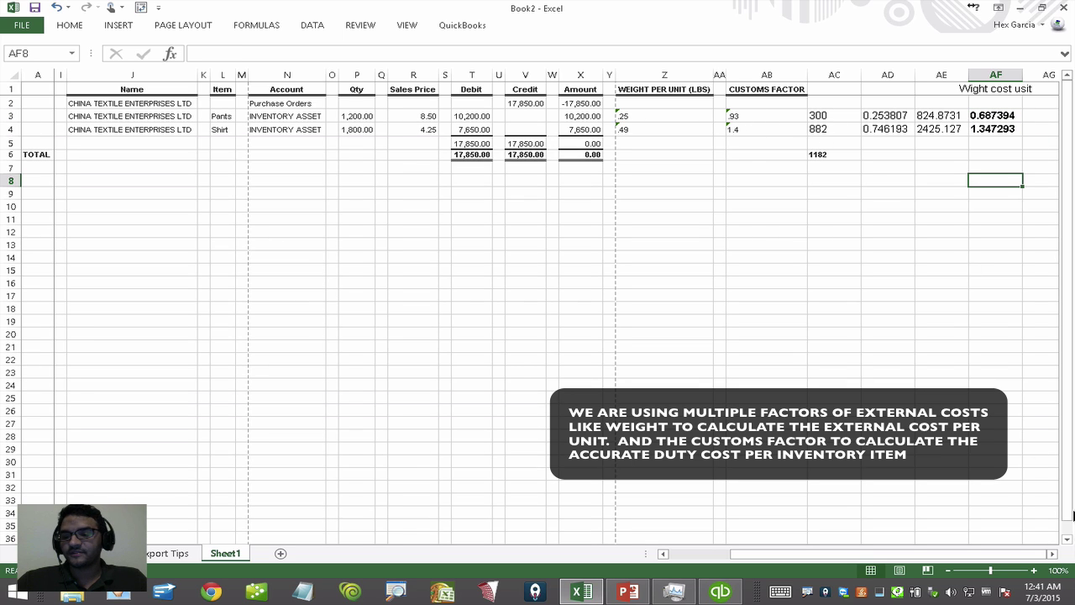
In cell AH3, multiply the Pants line's customs factor by its quantity with =AB3*P3.
{"action": "left_click", "coordinate": [1052, 554]}
{"action": "left_click", "coordinate": [1053, 554]}
{"action": "left_click", "coordinate": [1052, 555]}
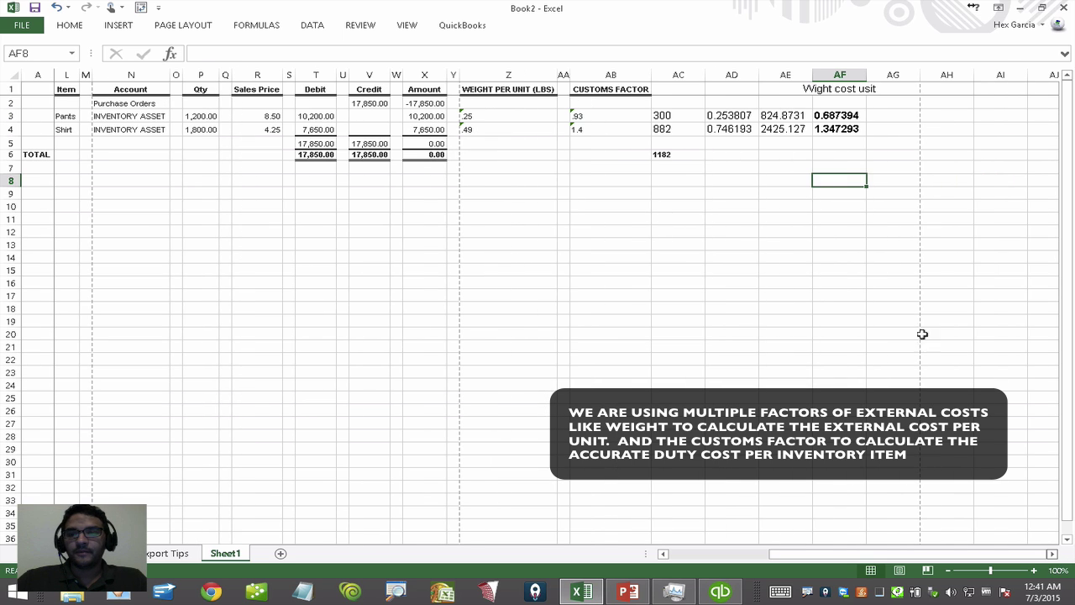
{"action": "left_click", "coordinate": [928, 119]}
{"action": "type", "text": "="}
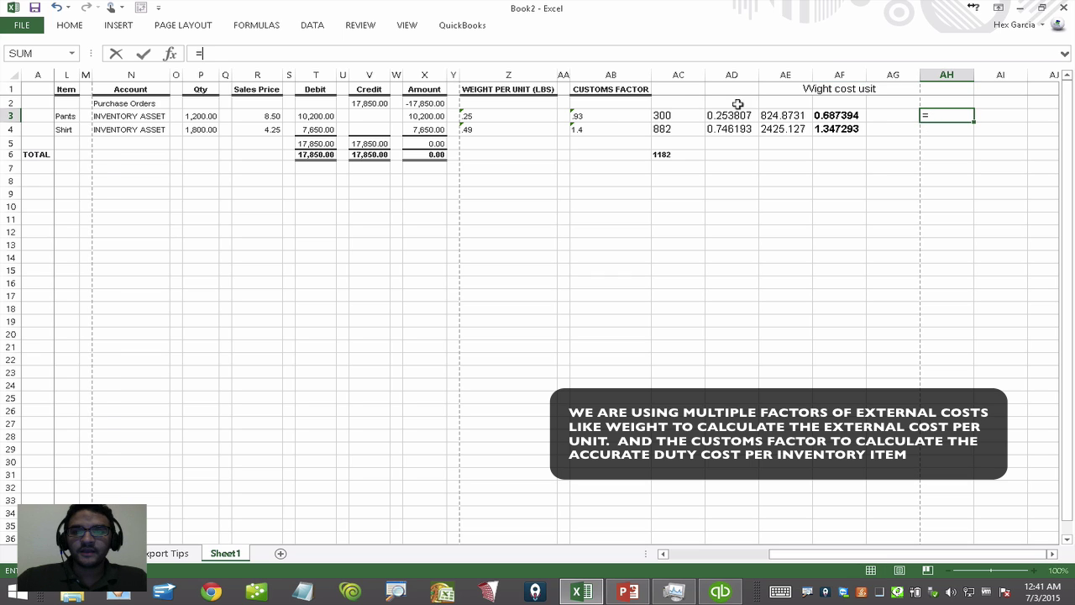
{"action": "left_click", "coordinate": [610, 122]}
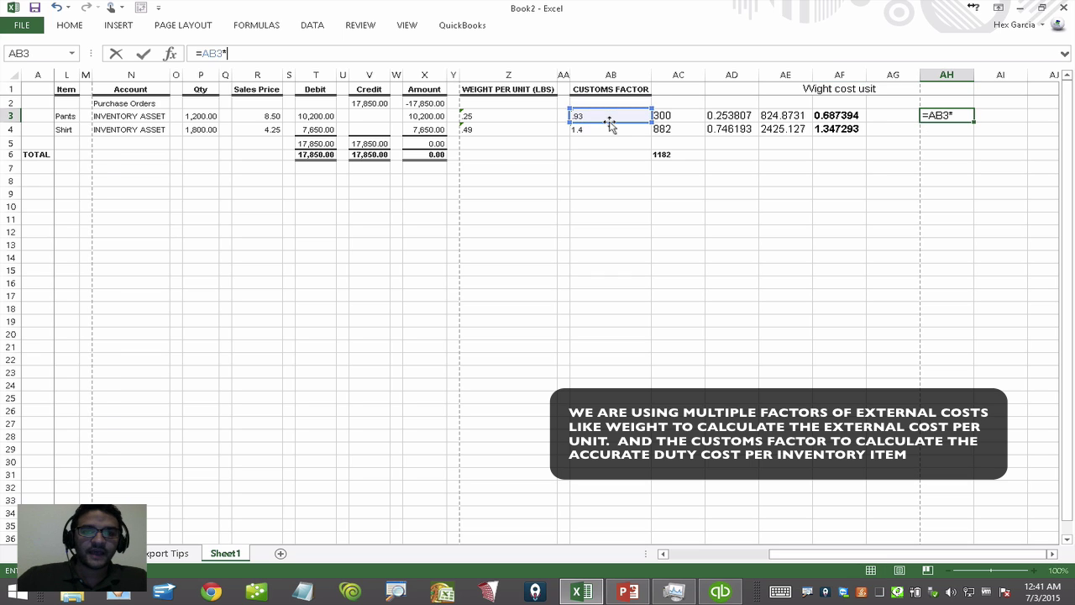
{"action": "type", "text": "*"}
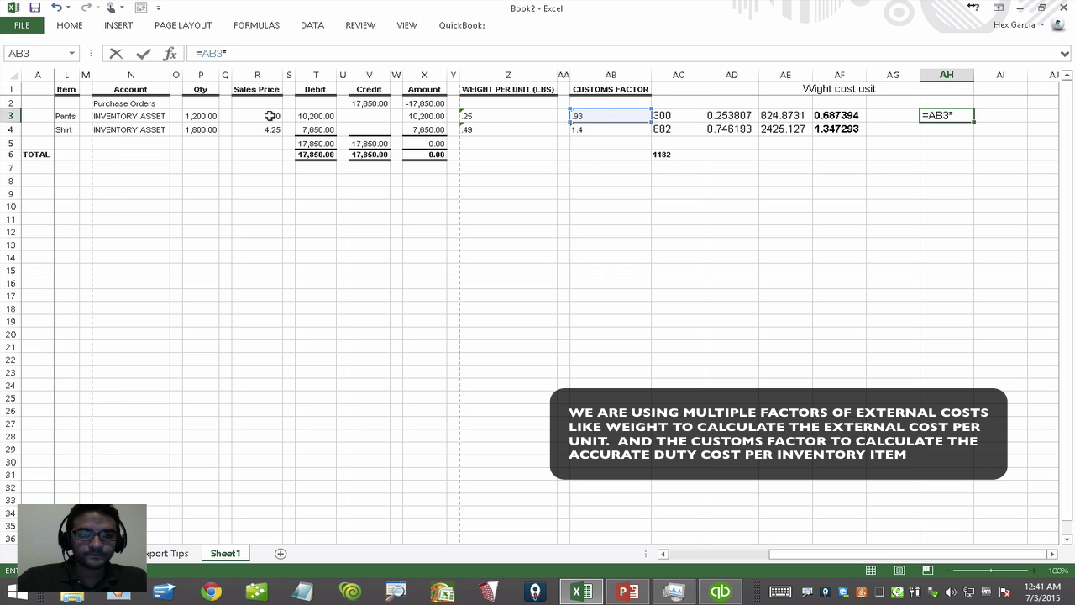
{"action": "left_click", "coordinate": [210, 116]}
{"action": "key", "text": "Return"}
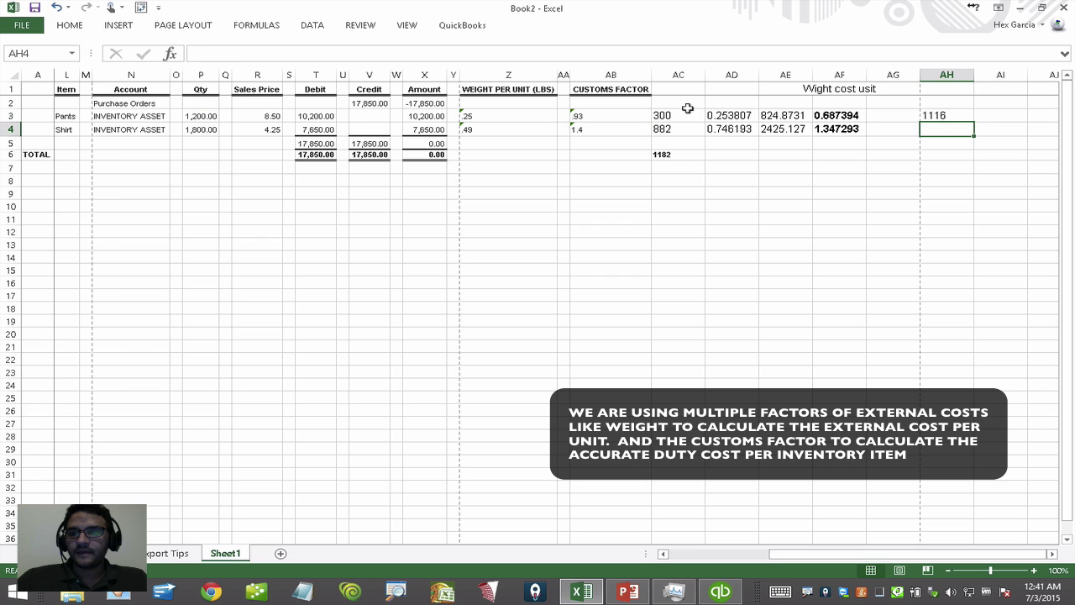
Fill the weighted customs factor formula from AH3 down to AH4 and total the column in AH6.
{"action": "left_click", "coordinate": [935, 116]}
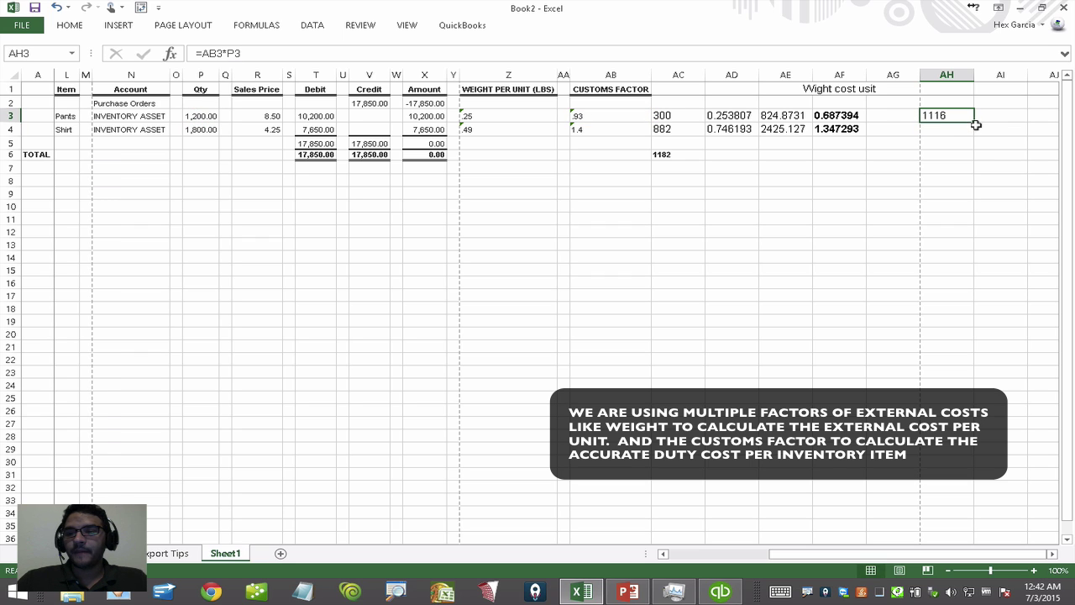
{"action": "left_click_drag", "start_coordinate": [976, 123], "coordinate": [978, 136]}
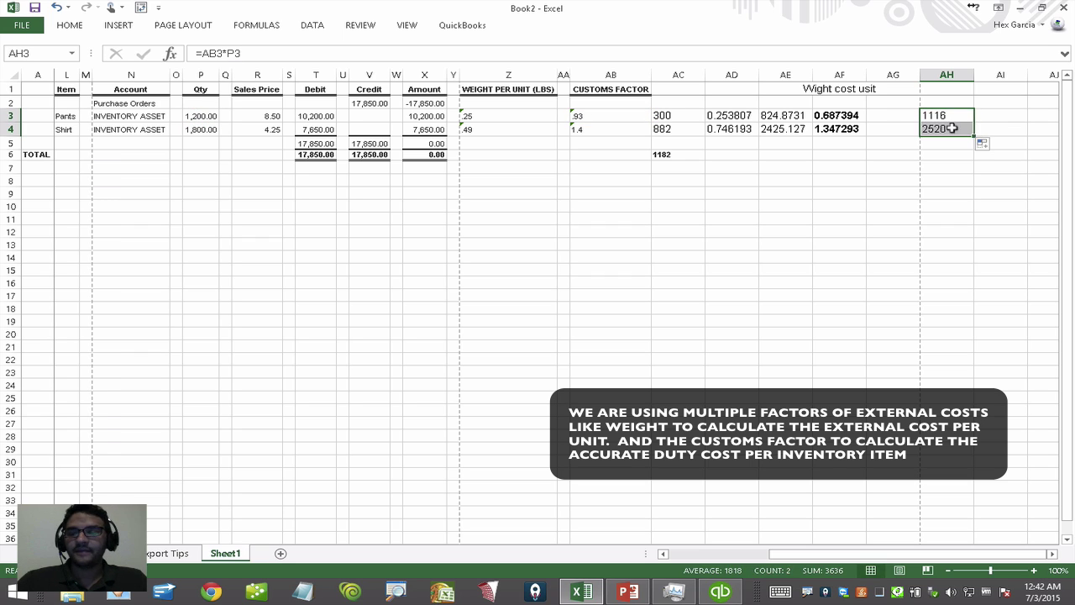
{"action": "left_click", "coordinate": [942, 157]}
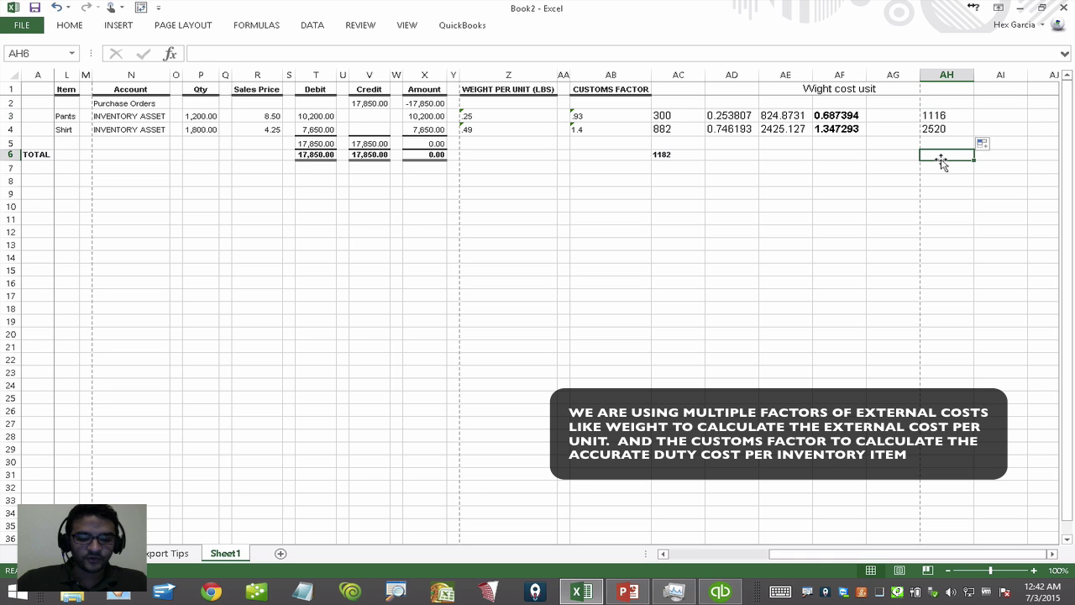
{"action": "key", "text": "alt+equal"}
{"action": "key", "text": "Return"}
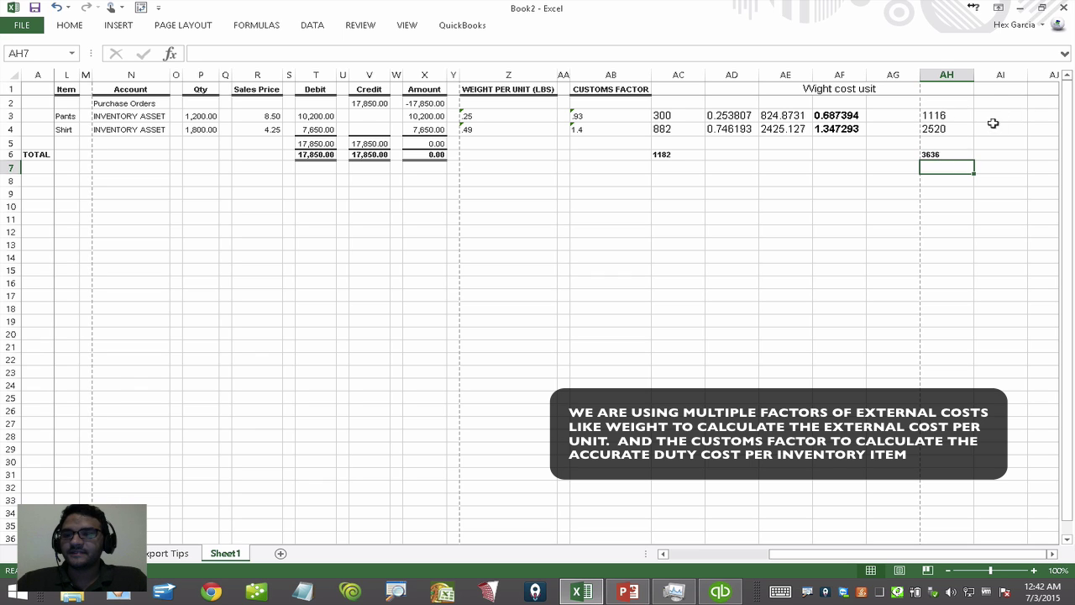
In cell AI3, calculate the Pants line's share of the customs factor total with =AH3/AH6.
{"action": "left_click", "coordinate": [986, 113]}
{"action": "type", "text": "="}
{"action": "left_click", "coordinate": [939, 115]}
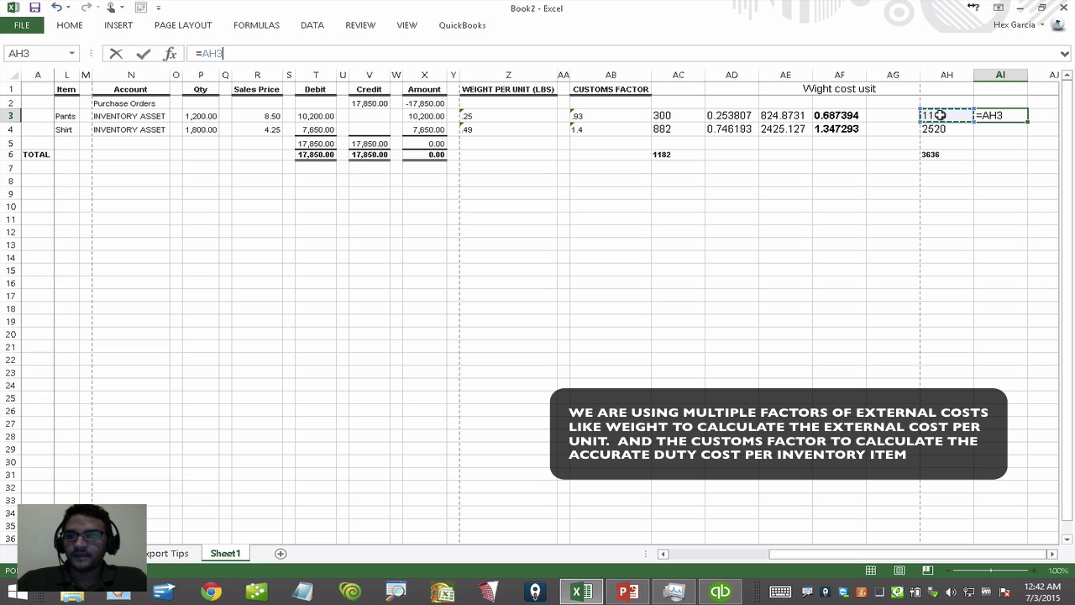
{"action": "type", "text": "/"}
{"action": "left_click", "coordinate": [932, 154]}
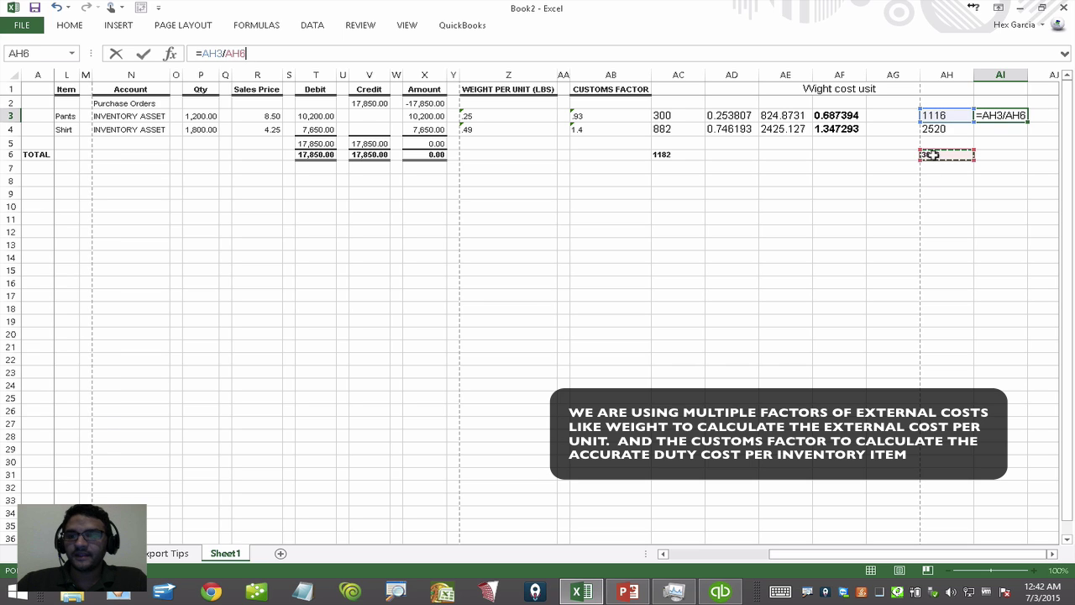
{"action": "key", "text": "Return"}
In cell AI4, calculate the Shirt line's share of the customs factor total with =AH4/AH6.
{"action": "left_click", "coordinate": [993, 112]}
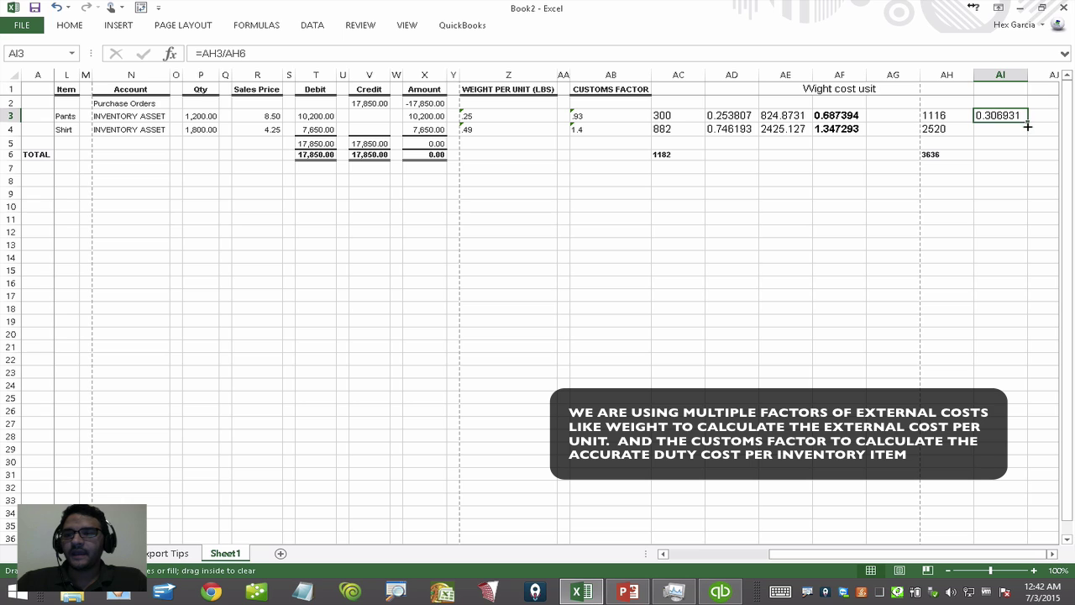
{"action": "left_click", "coordinate": [1004, 128]}
{"action": "type", "text": "="}
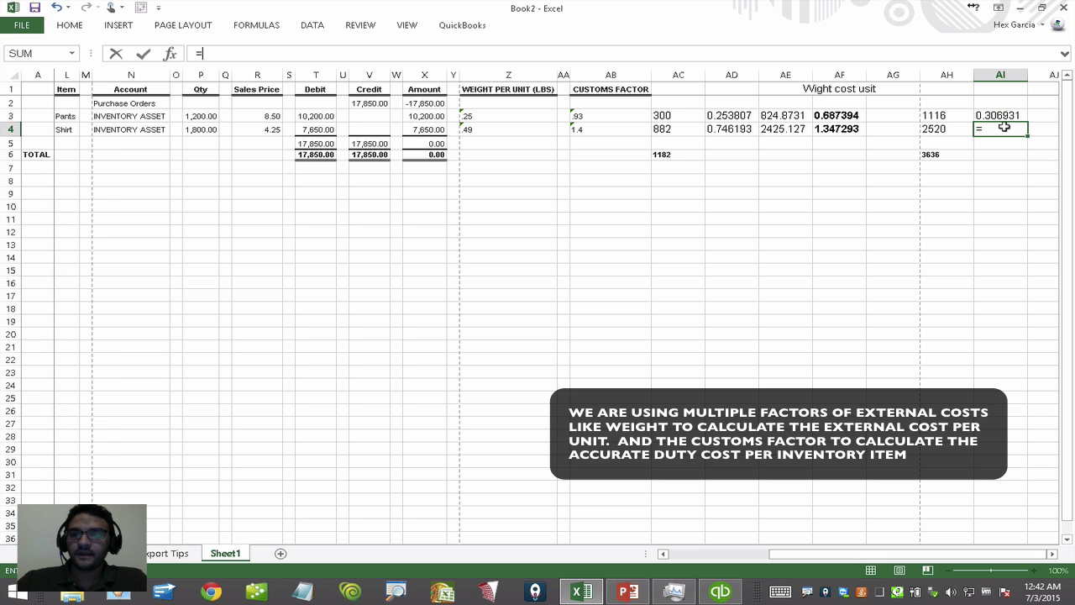
{"action": "left_click", "coordinate": [941, 129]}
{"action": "type", "text": "/"}
{"action": "left_click", "coordinate": [936, 155]}
{"action": "key", "text": "Return"}
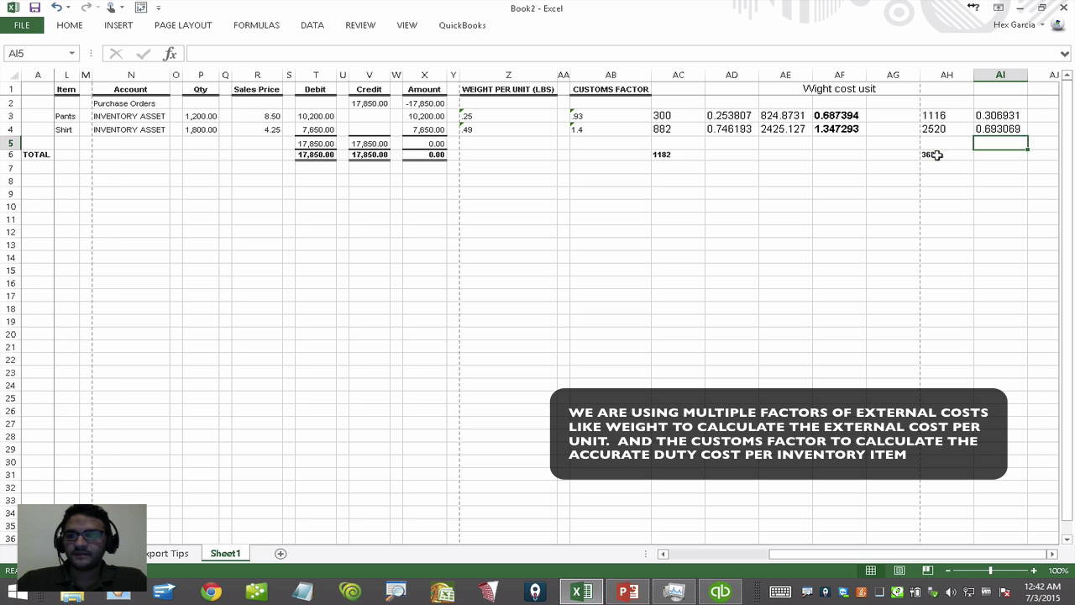
Compare the weight shares in AD3:AD4 with the customs factor shares in AI3:AI4.
{"action": "left_click", "coordinate": [1051, 554]}
{"action": "left_click", "coordinate": [1051, 554]}
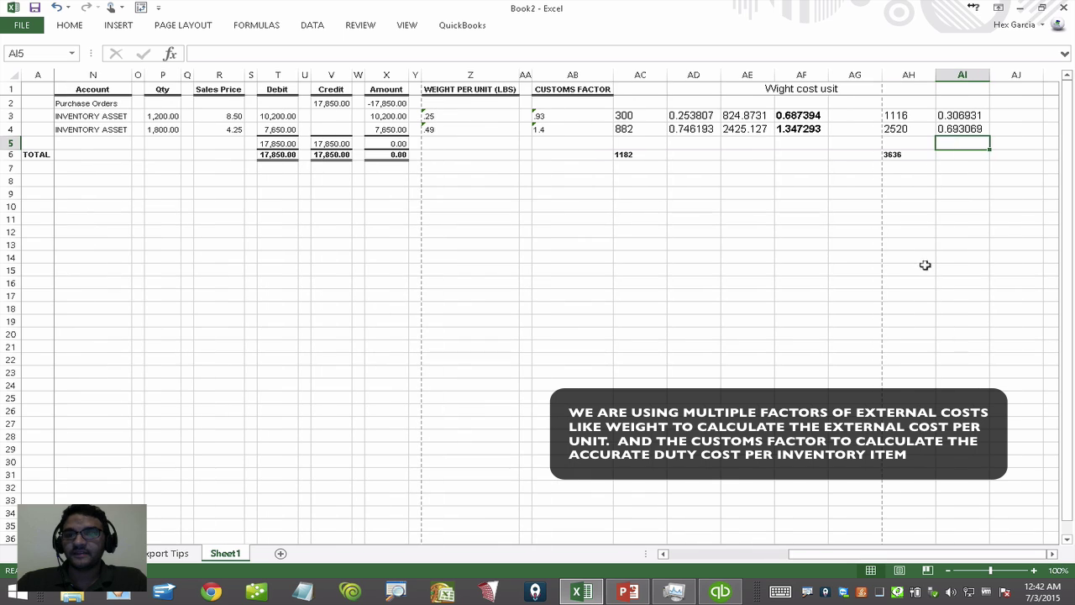
{"action": "left_click", "coordinate": [689, 129]}
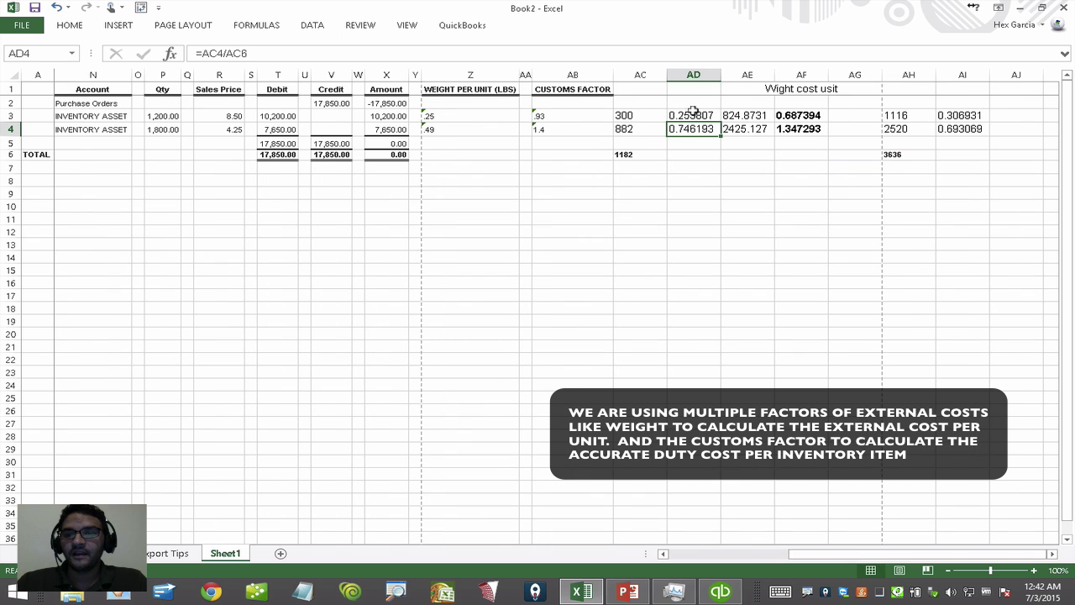
{"action": "left_click", "coordinate": [690, 115]}
{"action": "left_click", "coordinate": [688, 129]}
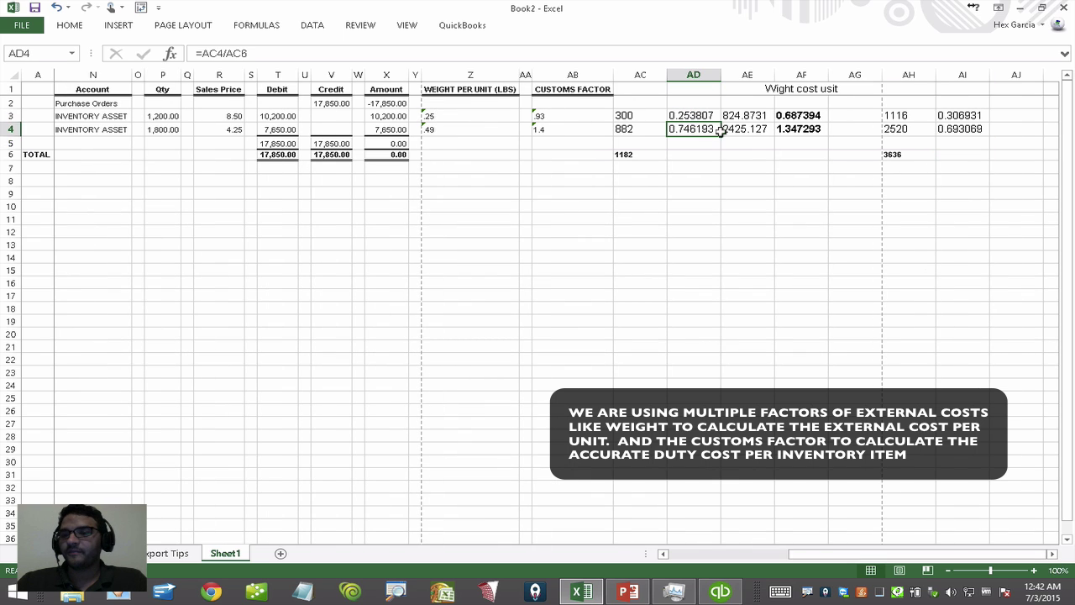
{"action": "left_click", "coordinate": [962, 117]}
{"action": "left_click", "coordinate": [963, 129]}
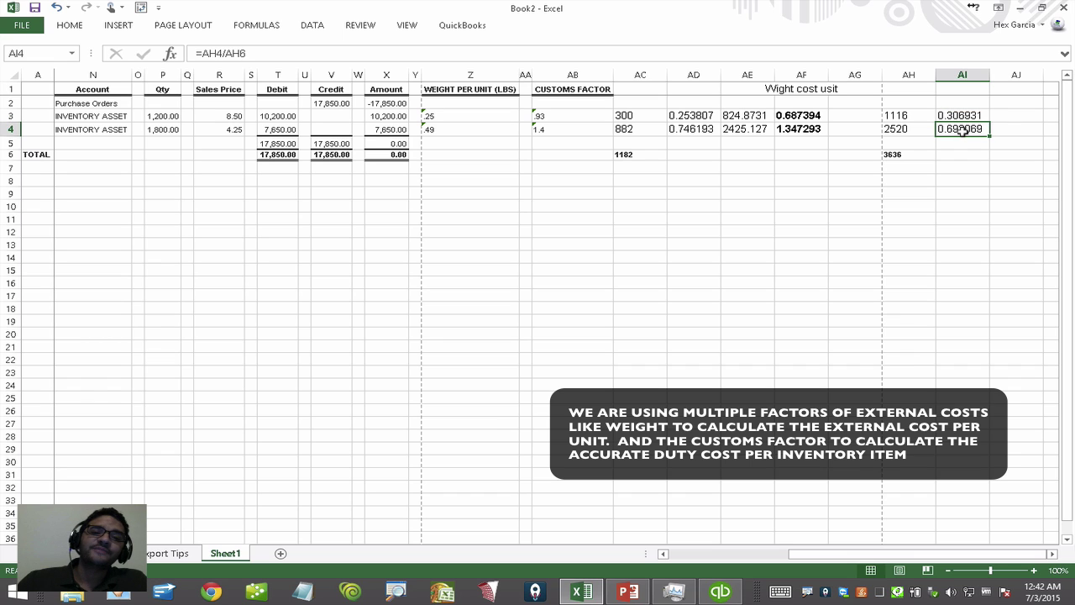
In AJ3, allocate the customs cost to the Pants line with =1750*AI3 and fill the formula down to AJ4.
{"action": "left_click", "coordinate": [1005, 117]}
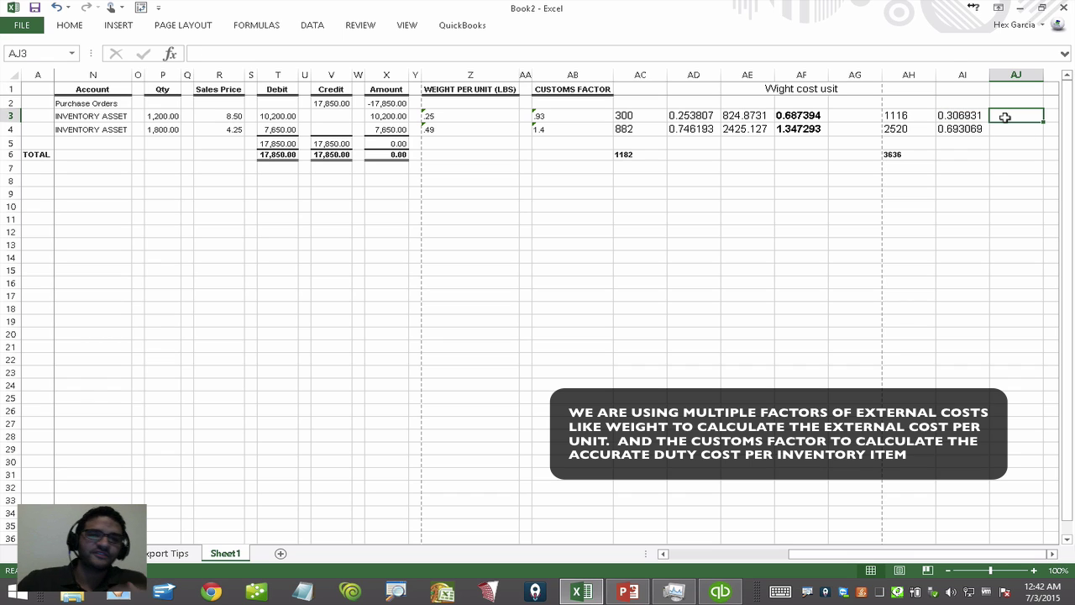
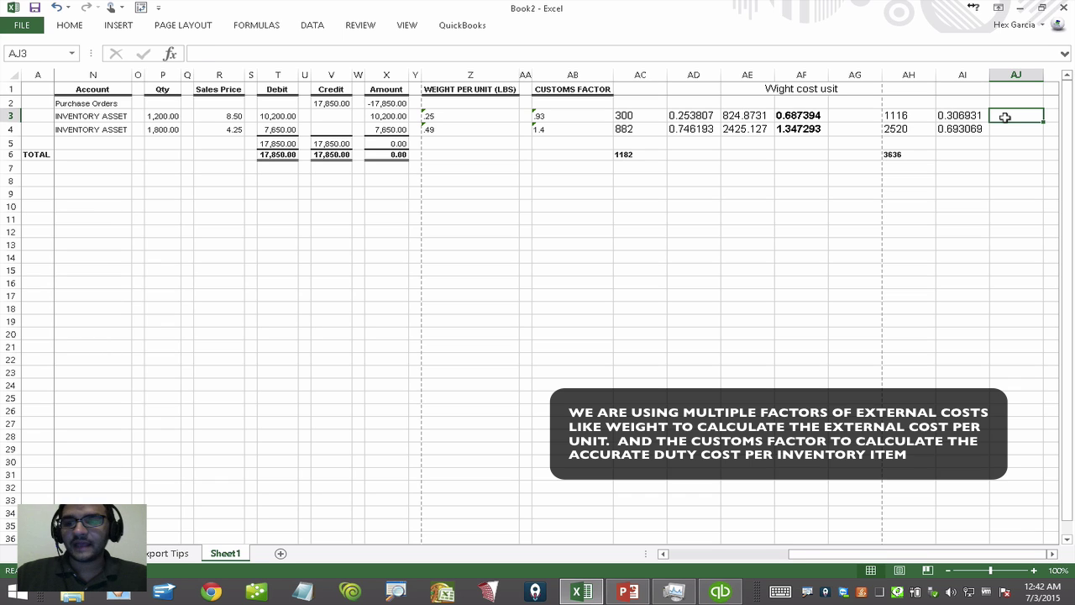
{"action": "type", "text": "=1750"}
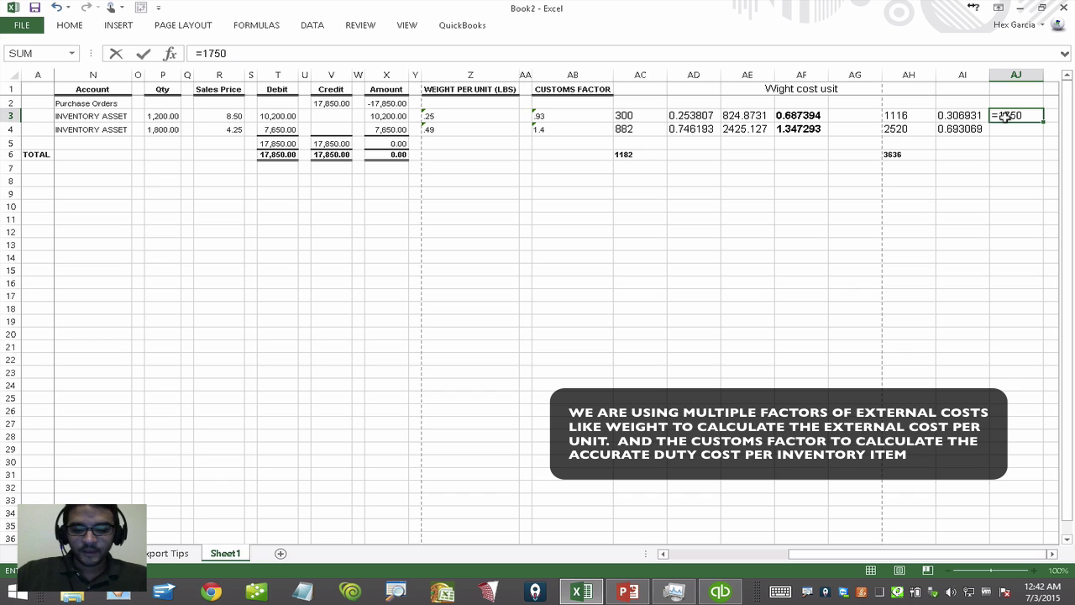
{"action": "type", "text": "*"}
{"action": "left_click", "coordinate": [962, 115]}
{"action": "key", "text": "Return"}
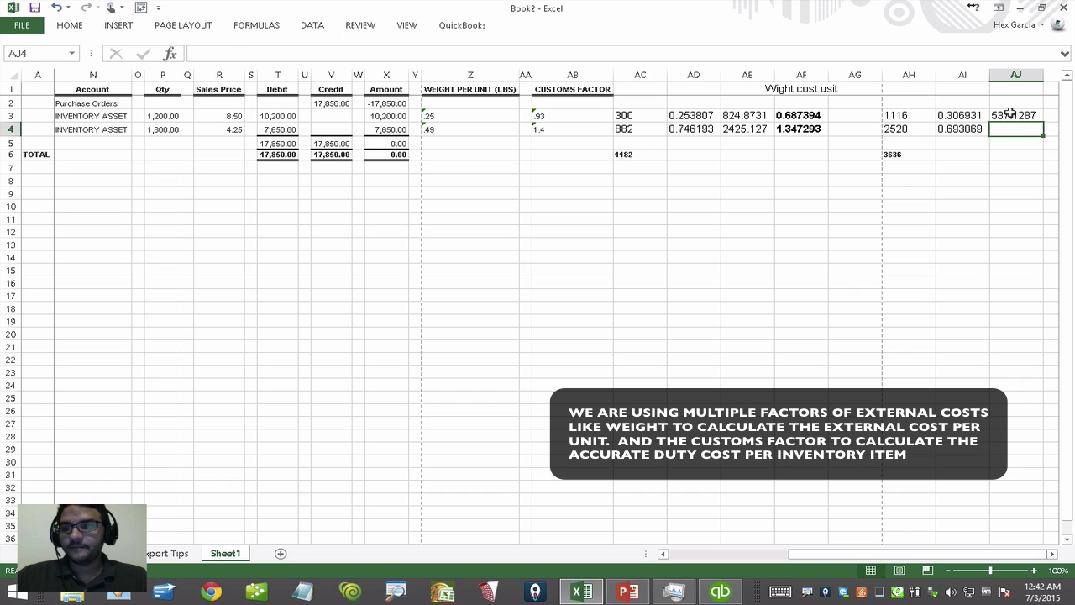
{"action": "left_click", "coordinate": [1019, 115]}
{"action": "left_click_drag", "start_coordinate": [1042, 121], "coordinate": [1043, 135]}
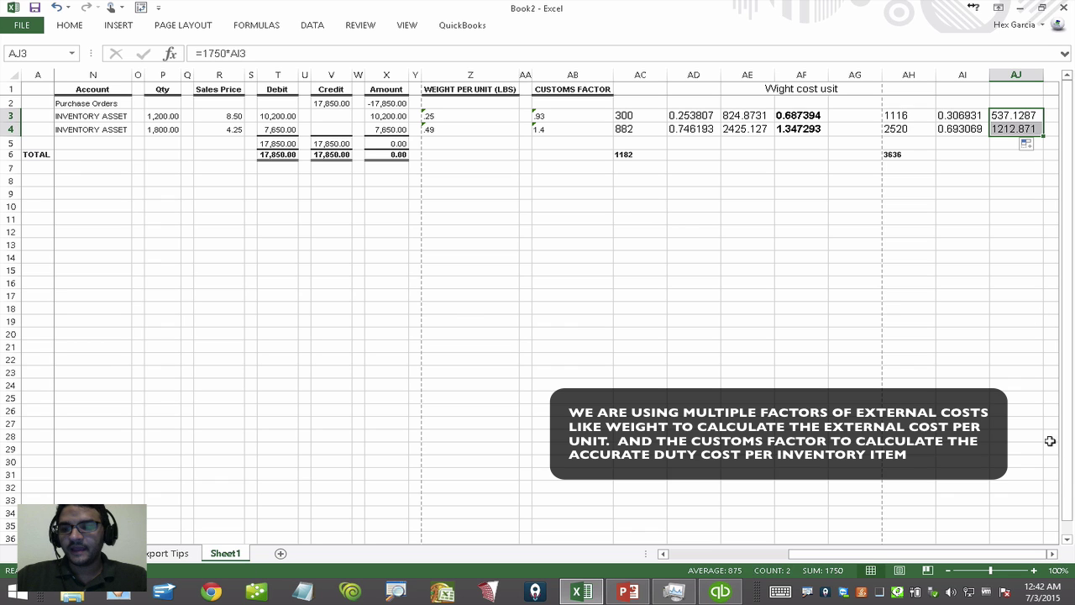
In cell AK3, calculate the Pants line's customs cost per unit with =AJ3/P3.
{"action": "left_click", "coordinate": [1051, 555]}
{"action": "left_click", "coordinate": [1052, 554]}
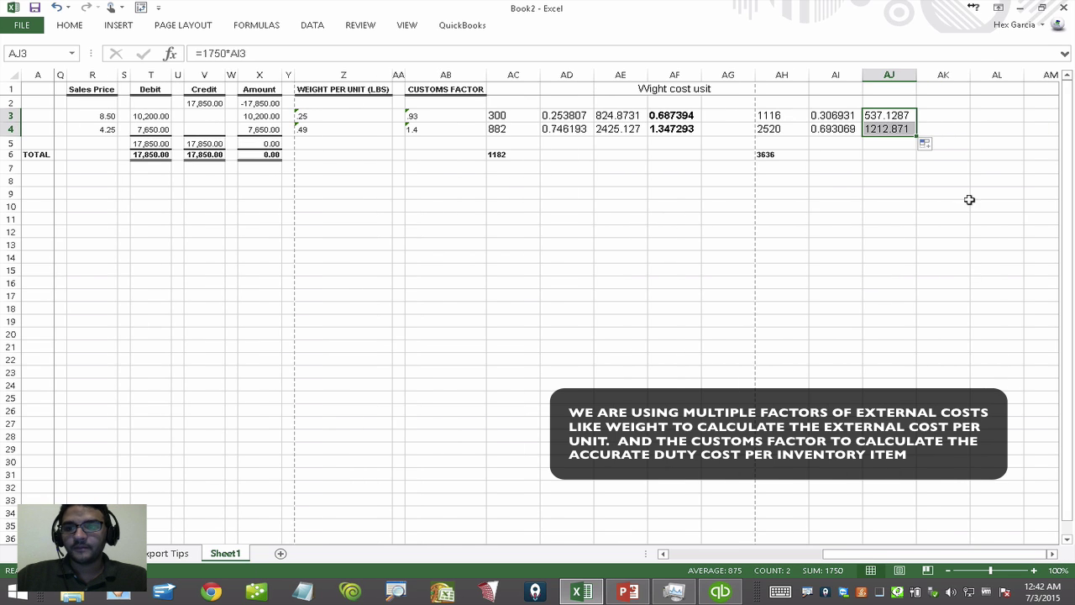
{"action": "left_click", "coordinate": [944, 117]}
{"action": "type", "text": "="}
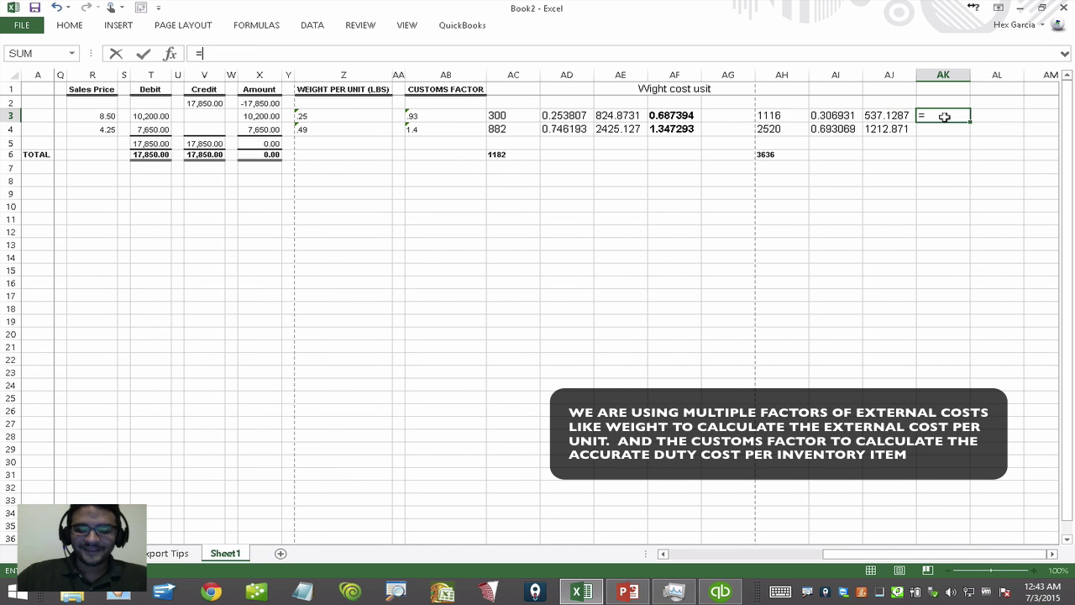
{"action": "left_click", "coordinate": [889, 115]}
{"action": "type", "text": "/"}
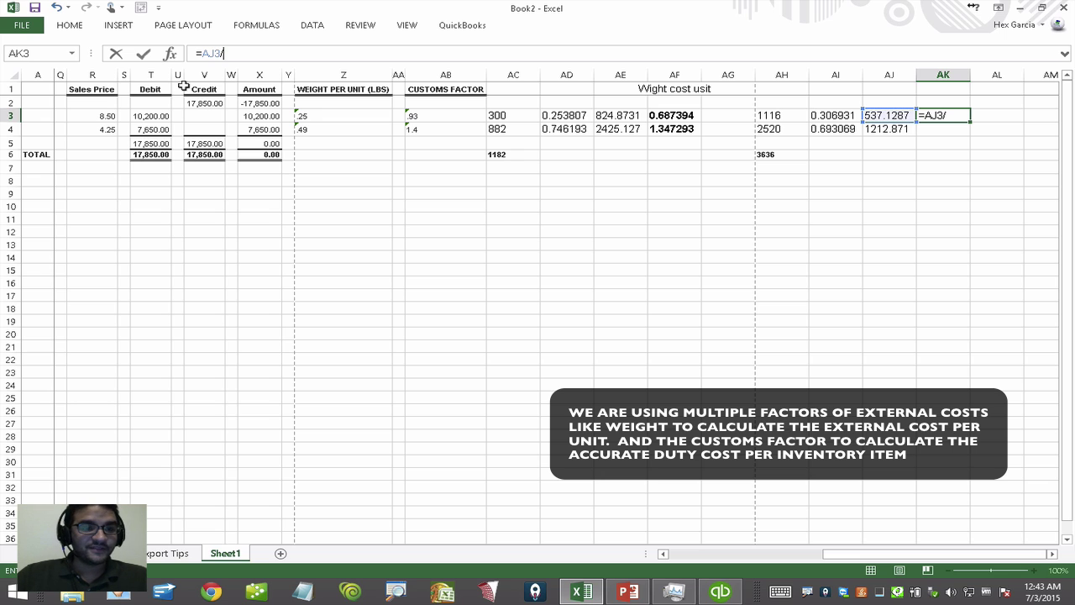
{"action": "left_click_drag", "start_coordinate": [831, 554], "coordinate": [813, 554]}
{"action": "left_click", "coordinate": [87, 117]}
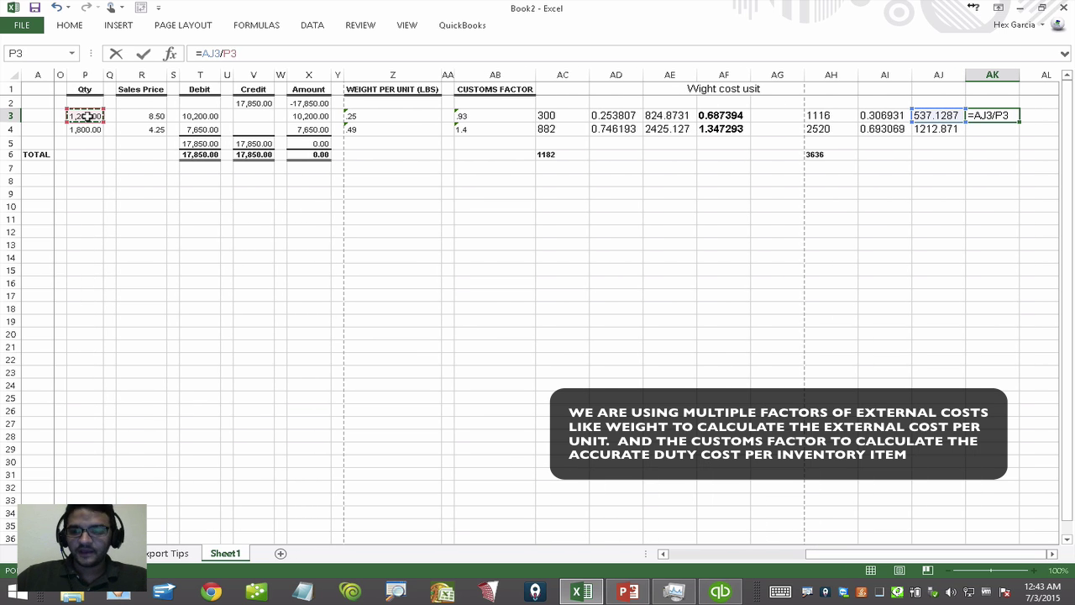
{"action": "key", "text": "ctrl+Return"}
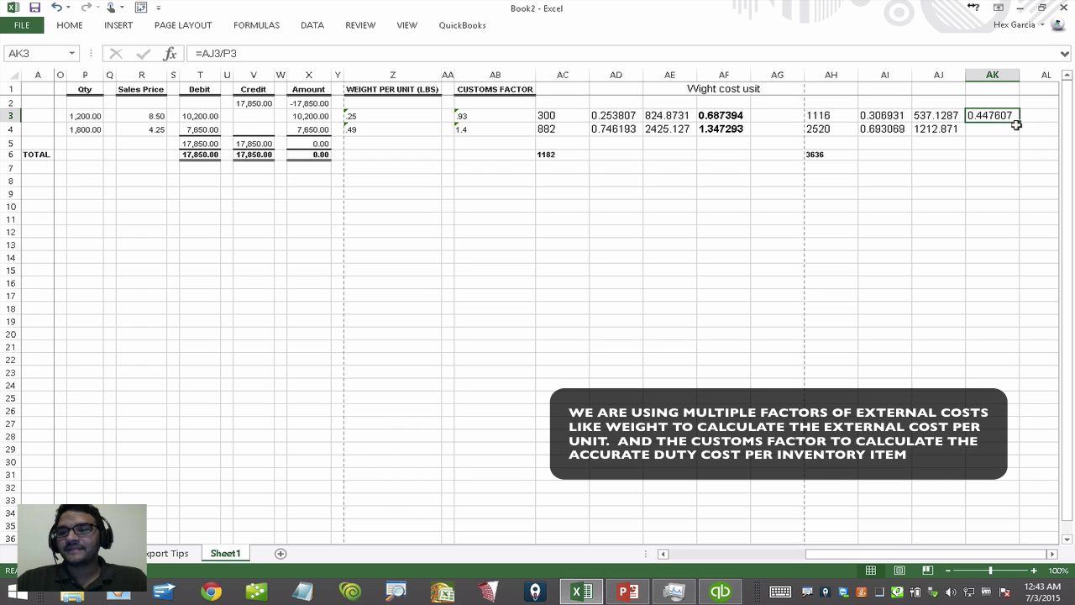
Fill the customs cost per unit formula down to the Shirt line in AK4 and make AK3:AK4 bold.
{"action": "left_click_drag", "start_coordinate": [1019, 122], "coordinate": [1018, 133]}
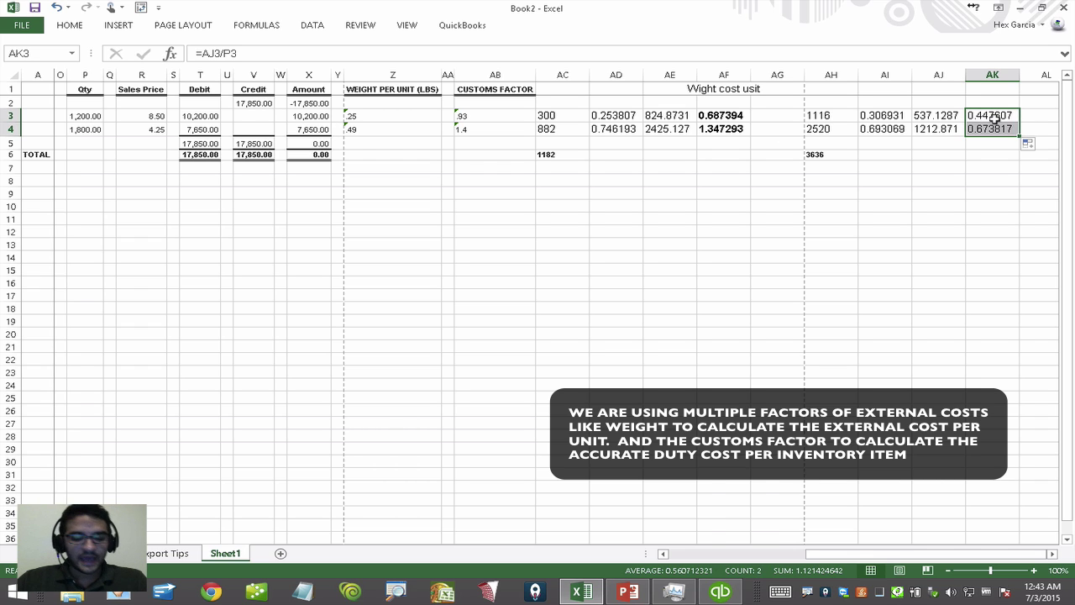
{"action": "key", "text": "ctrl+b"}
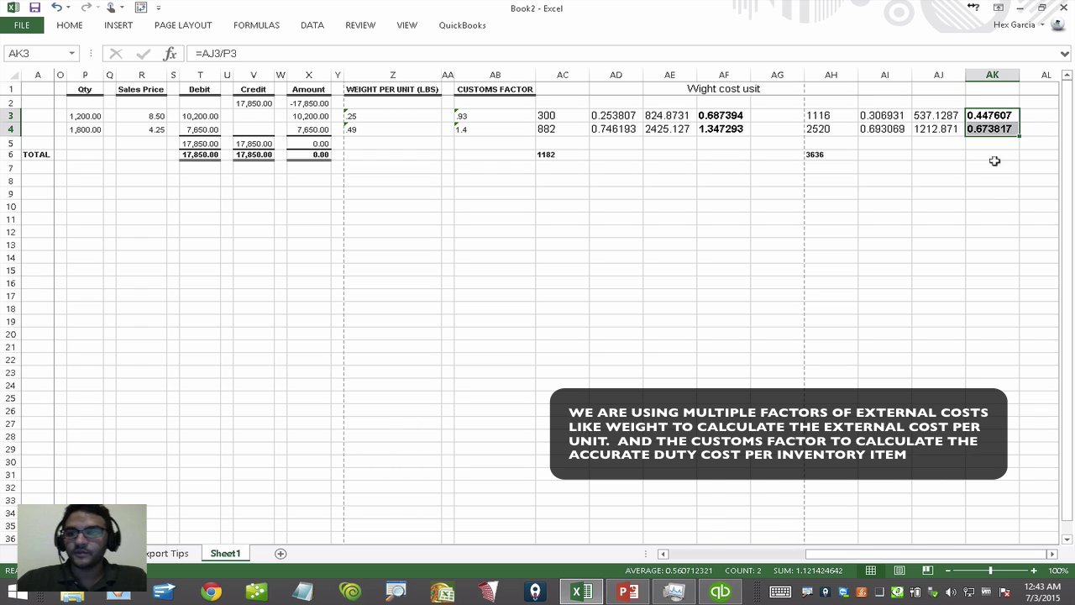
{"action": "left_click", "coordinate": [992, 190]}
Compare the Pants line's weight-based freight cost per unit in AF3 with its customs cost per unit in AK3.
{"action": "left_click", "coordinate": [724, 116]}
{"action": "left_click", "coordinate": [994, 115]}
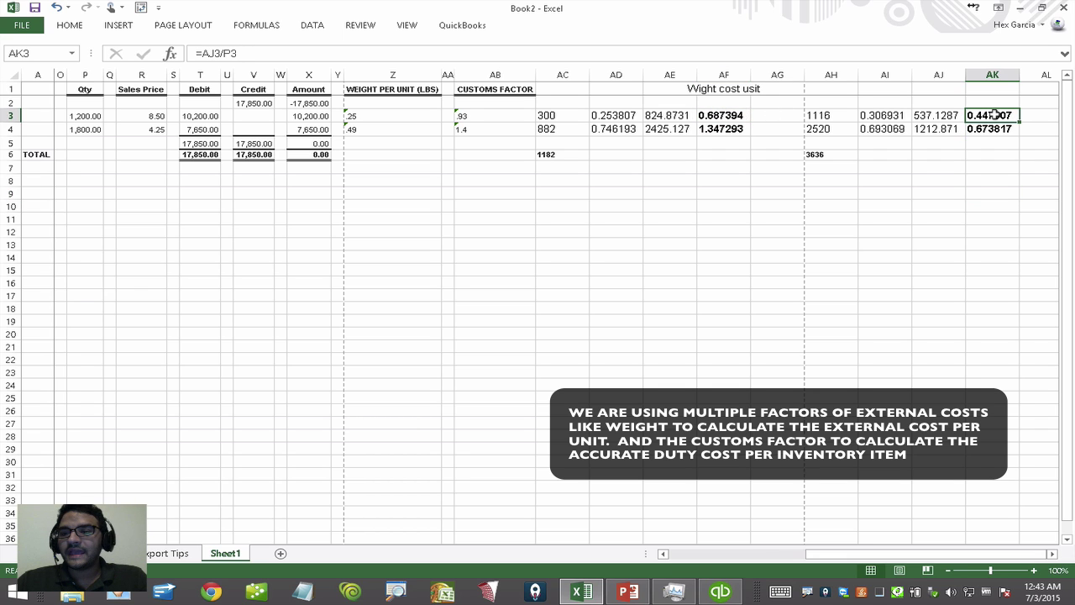
{"action": "left_click", "coordinate": [729, 114]}
{"action": "left_click", "coordinate": [994, 115]}
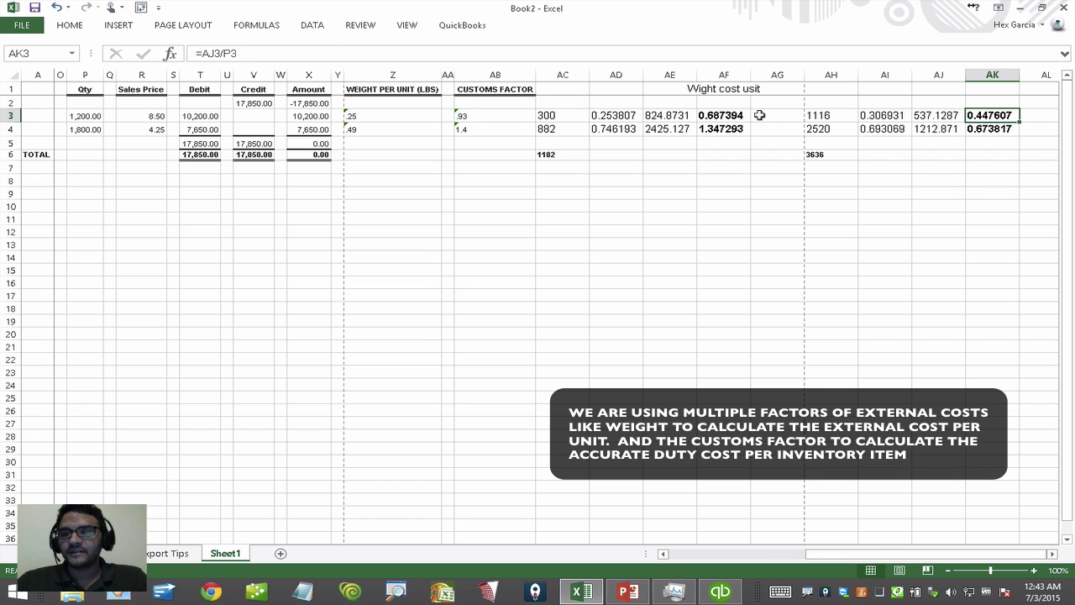
{"action": "left_click", "coordinate": [724, 115]}
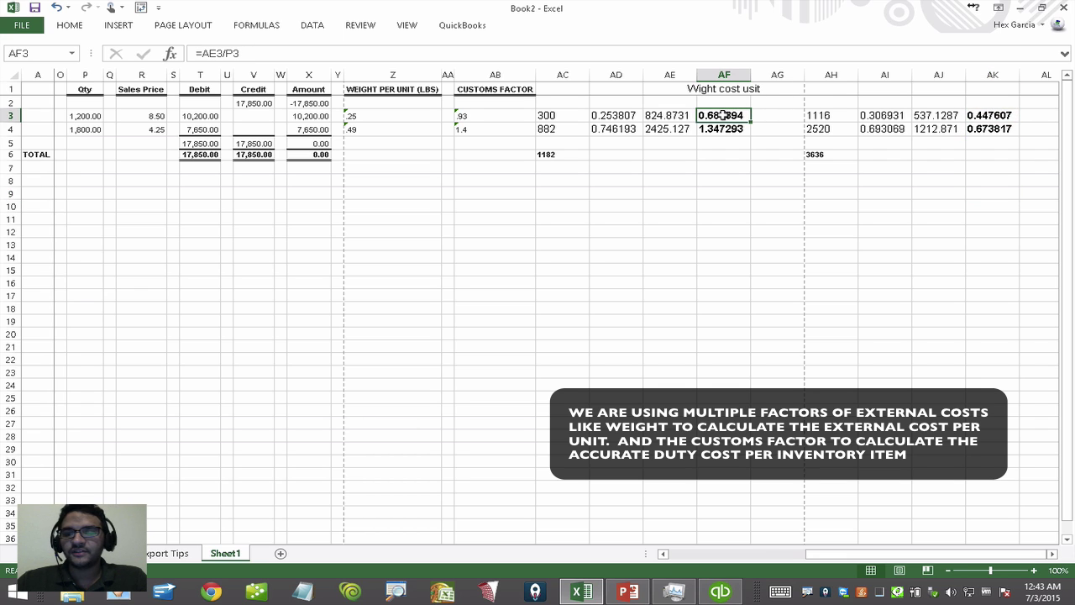
In R3, add the per-unit freight and customs costs to the Pants price with =8.50+AF3+AK3.
{"action": "left_click", "coordinate": [142, 117]}
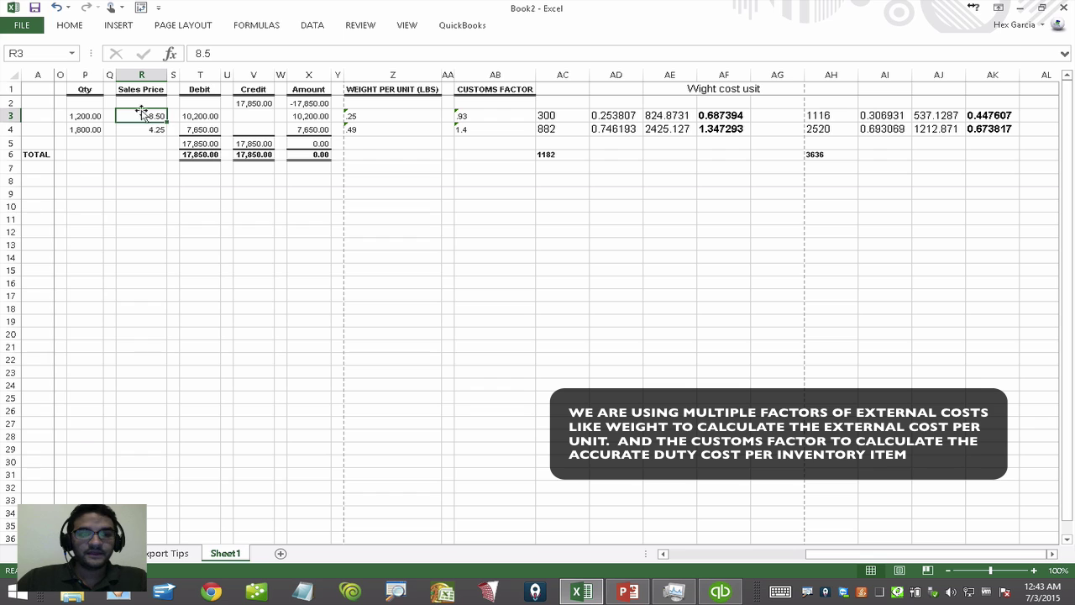
{"action": "type", "text": "=8"}
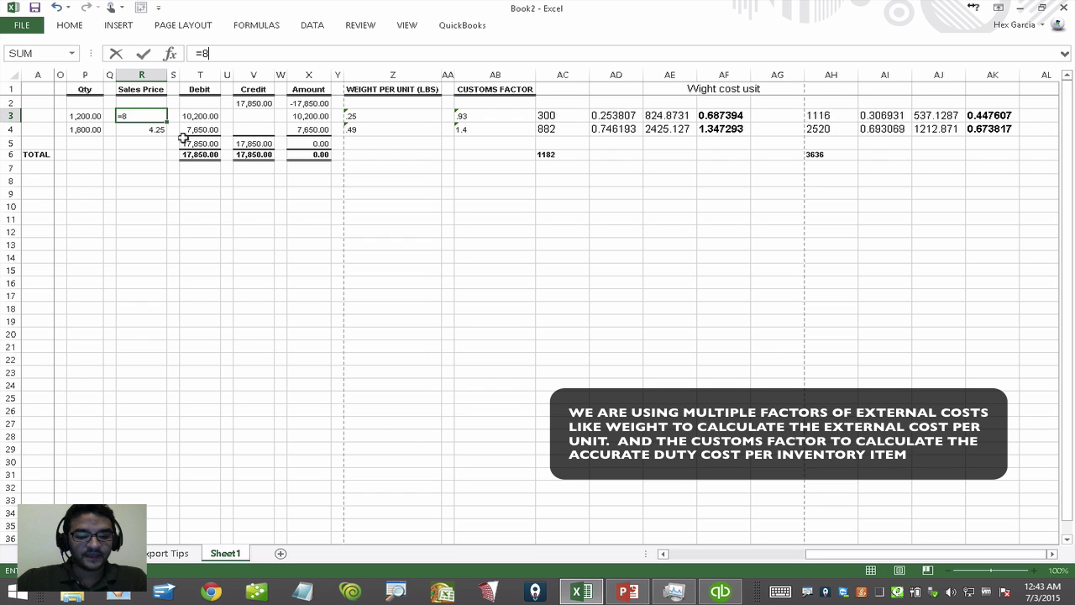
{"action": "type", "text": "50"}
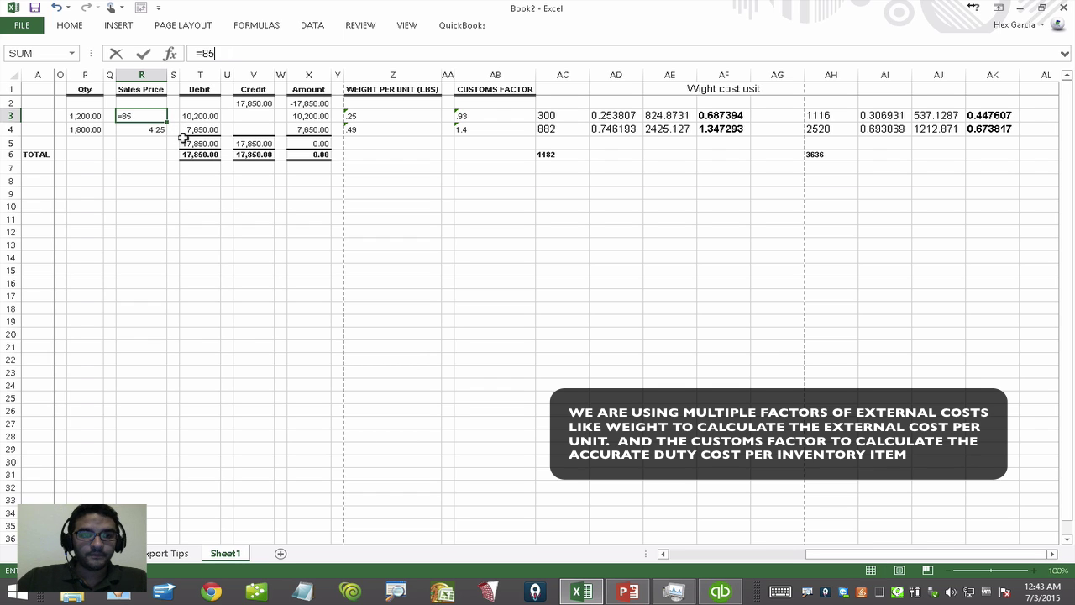
{"action": "type", "text": "50-"}
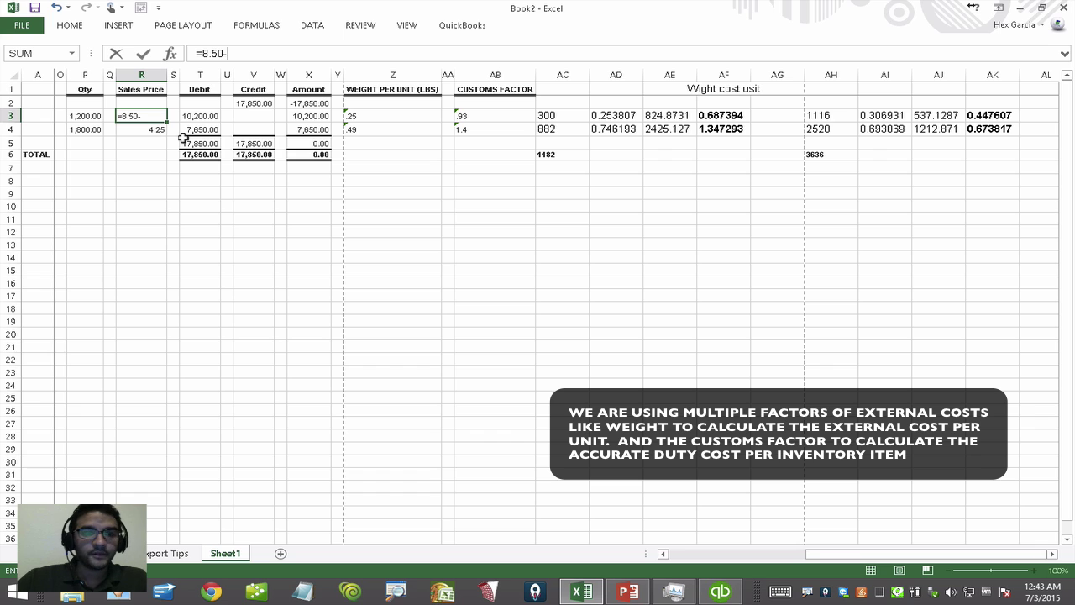
{"action": "key", "text": "BackSpace"}
{"action": "type", "text": "+"}
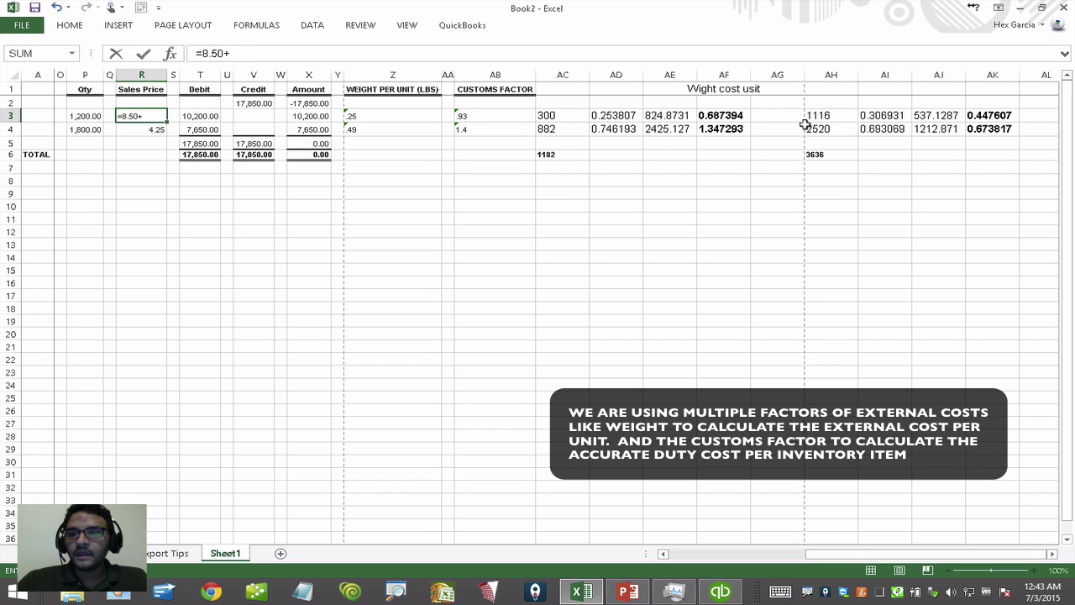
{"action": "left_click", "coordinate": [725, 115]}
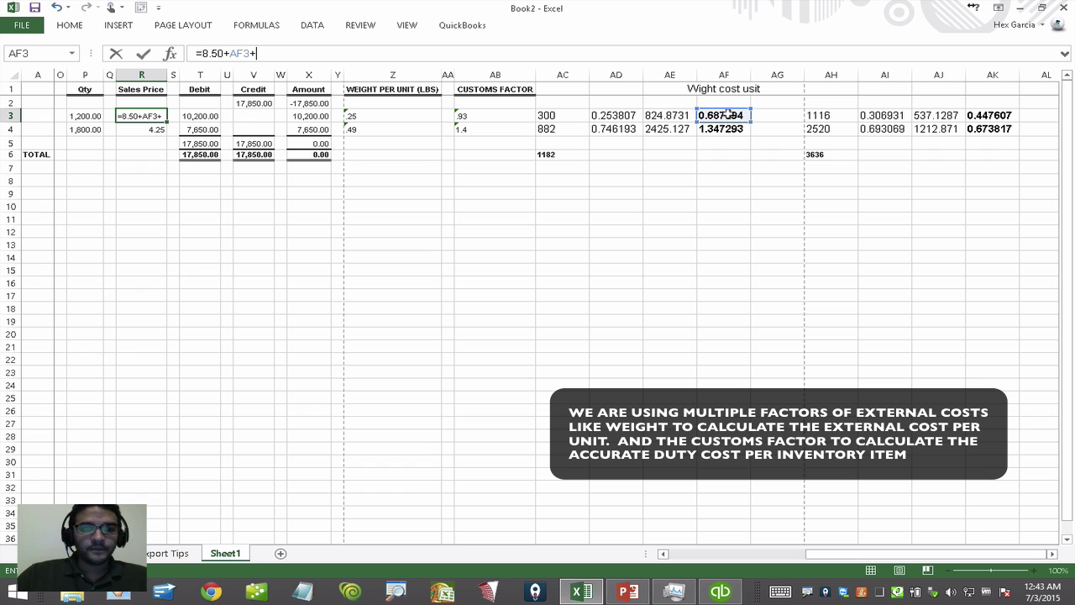
{"action": "left_click", "coordinate": [991, 117]}
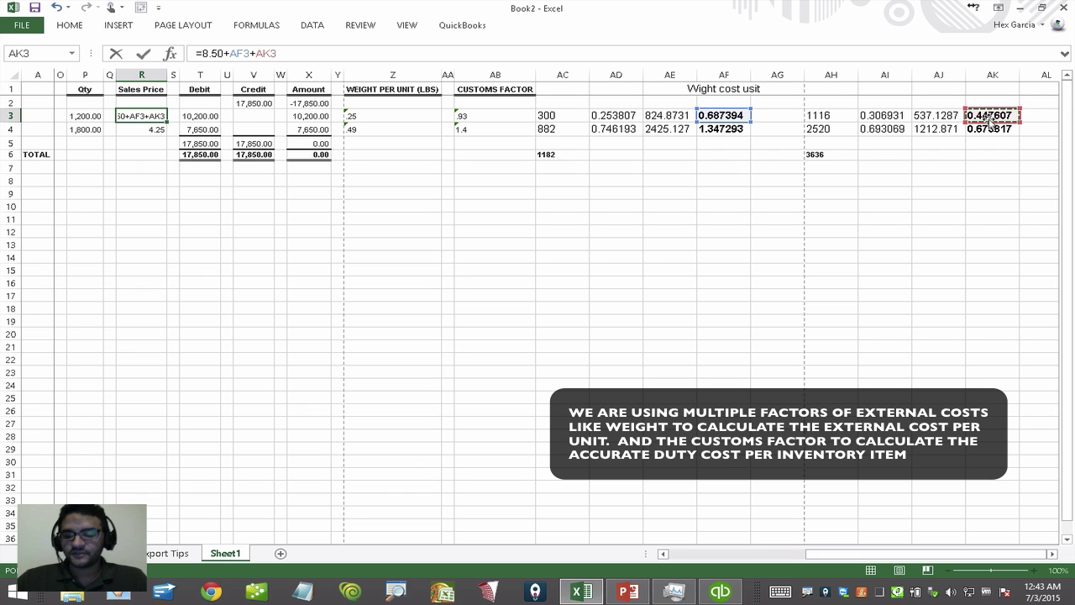
{"action": "key", "text": "Return"}
{"action": "left_click", "coordinate": [149, 116]}
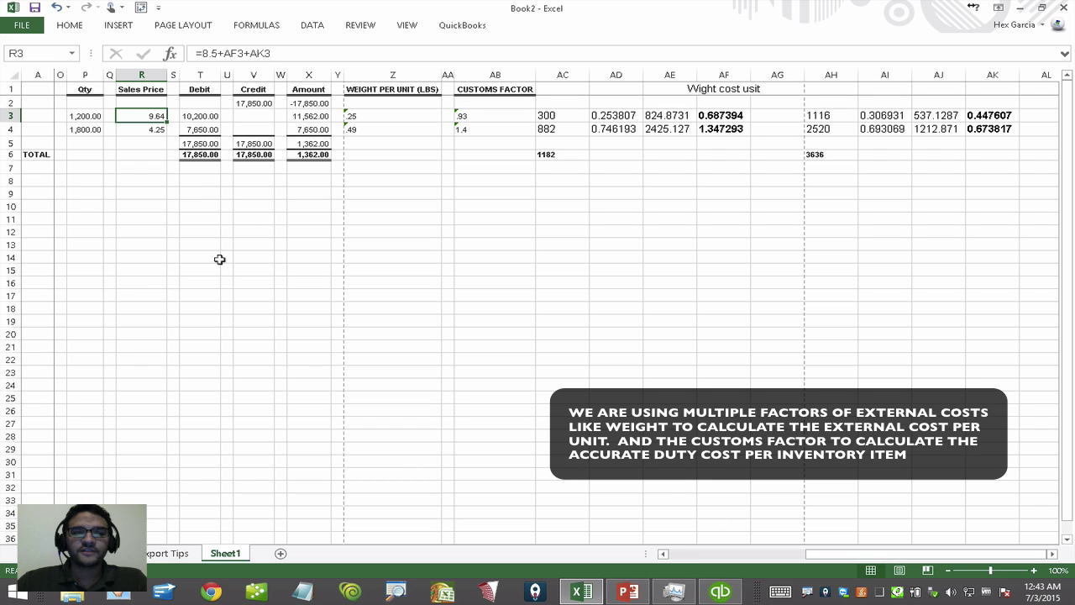
In R4, add the per-unit freight and customs costs to the Shirt price with =4.25+AF4+AK4.
{"action": "left_click", "coordinate": [152, 128]}
{"action": "type", "text": "="}
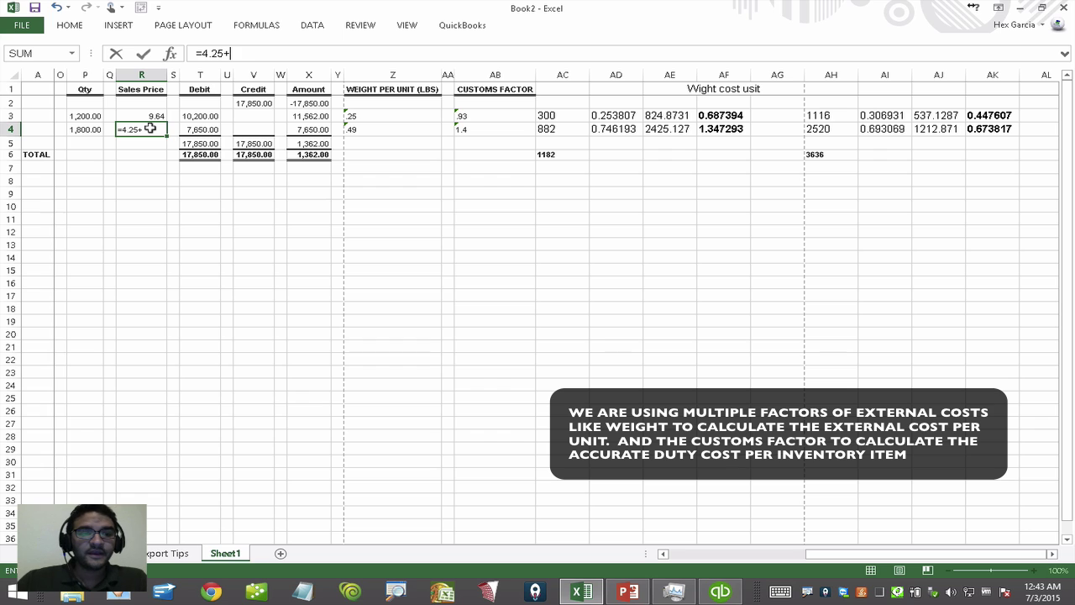
{"action": "left_click", "coordinate": [723, 129]}
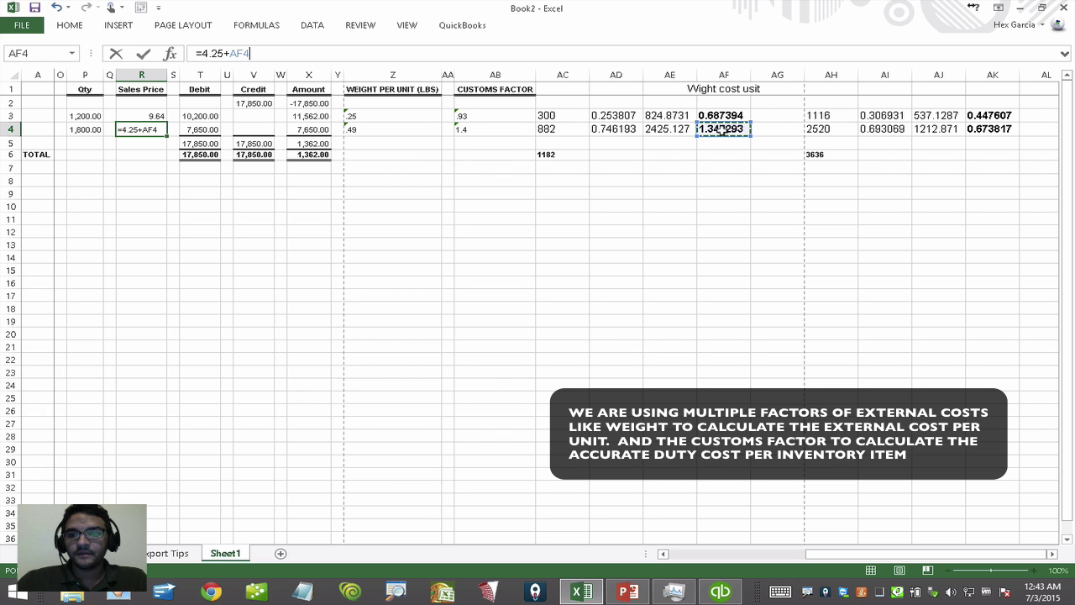
{"action": "type", "text": "+"}
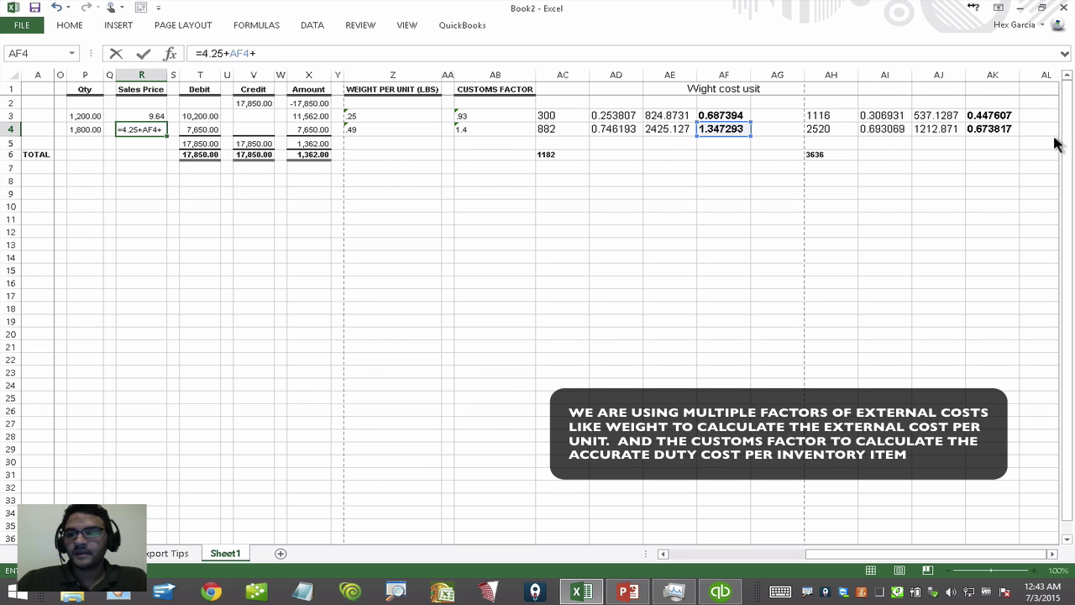
{"action": "left_click", "coordinate": [984, 128]}
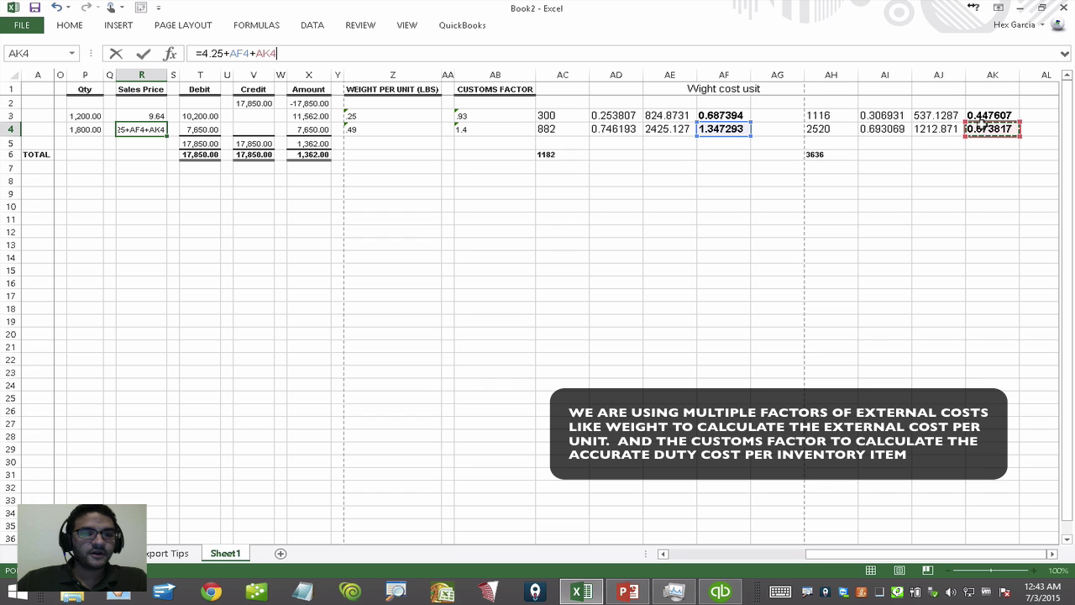
{"action": "key", "text": "Return"}
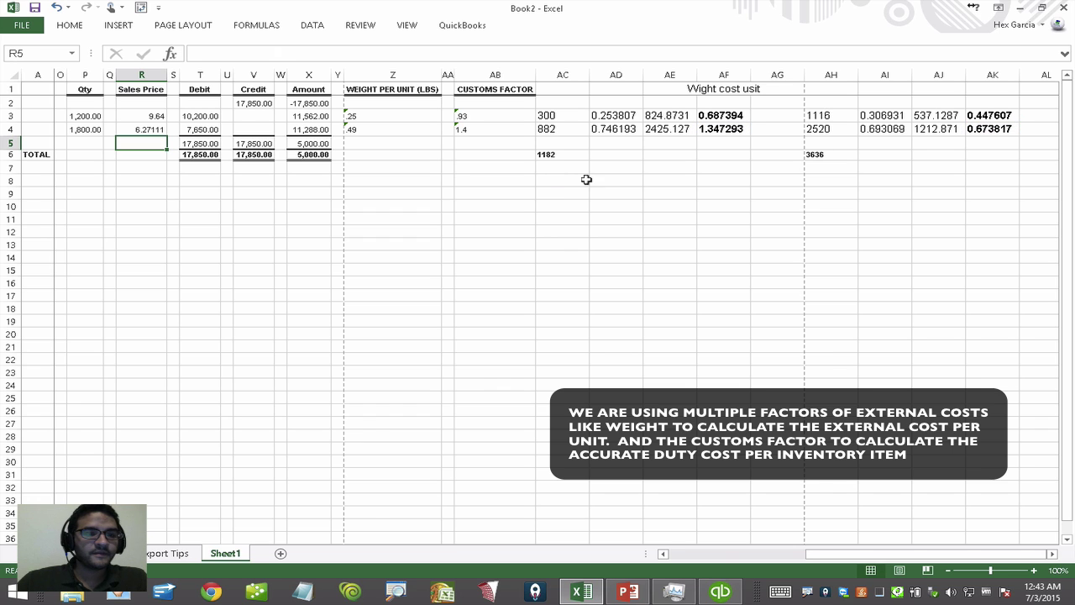
Review the Pants and Shirt price formulas in R3 and R4 alongside their item names.
{"action": "left_click", "coordinate": [663, 555]}
{"action": "left_click", "coordinate": [277, 115]}
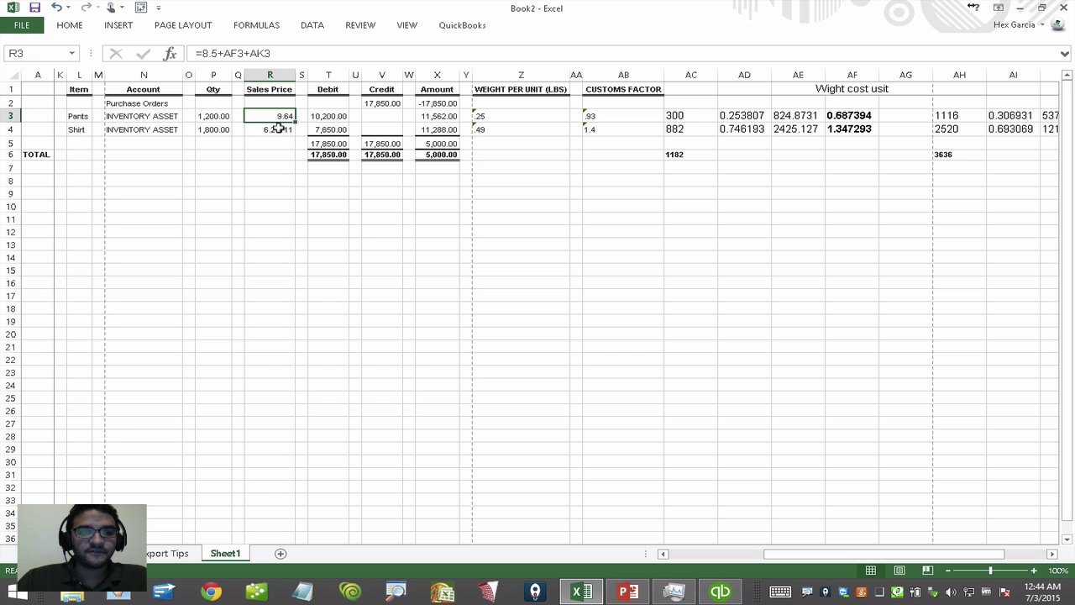
{"action": "left_click", "coordinate": [269, 130]}
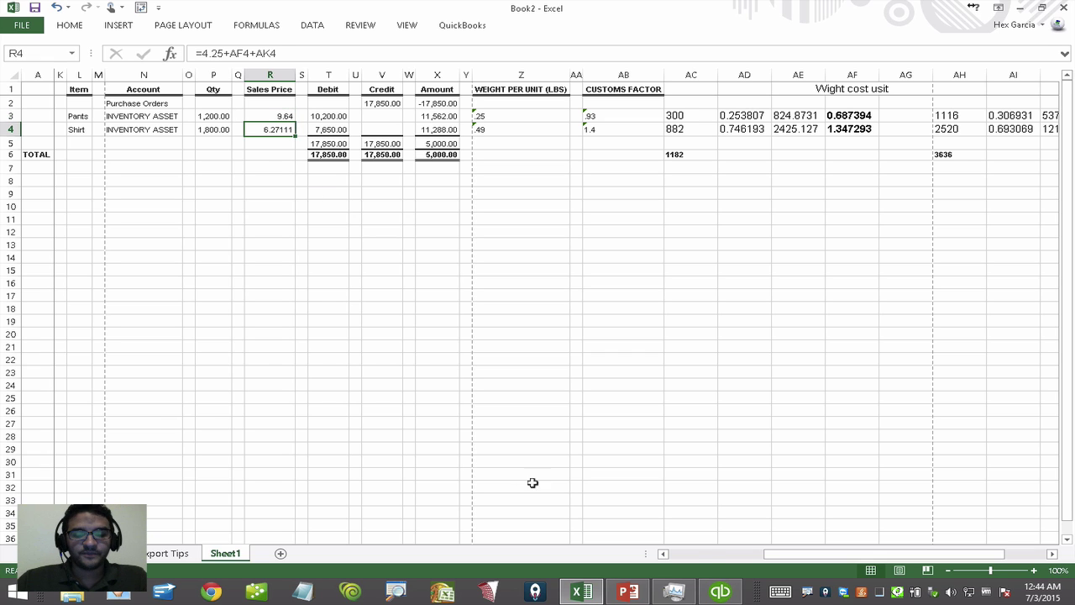
Switch to QuickBooks, view the China Textile Enterprises purchase order from the Transaction Journal, and close it.
{"action": "left_click", "coordinate": [720, 591]}
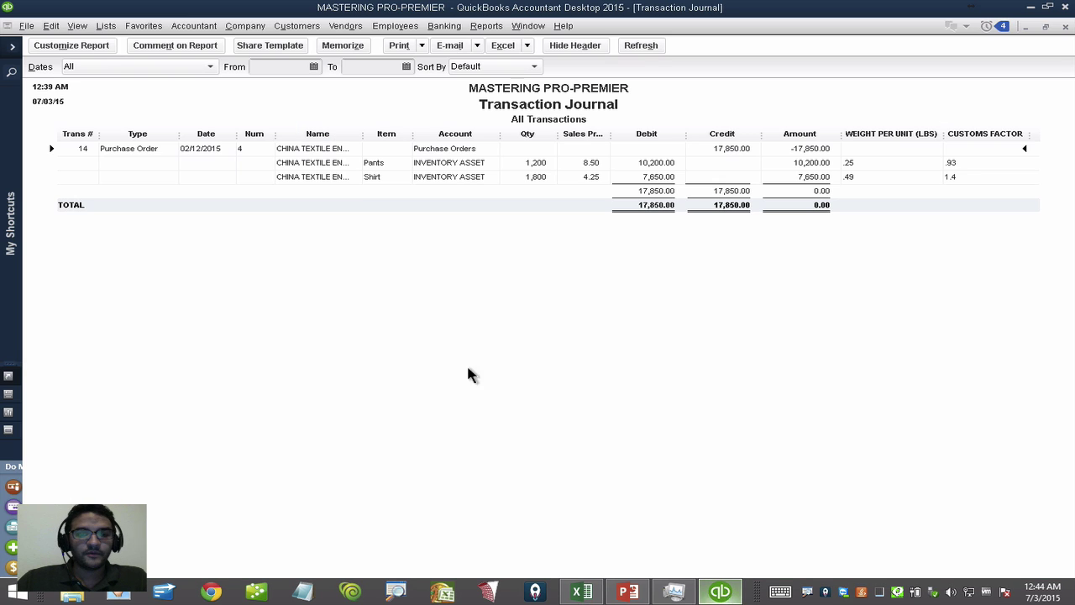
{"action": "double_click", "coordinate": [368, 181]}
{"action": "left_click", "coordinate": [551, 265]}
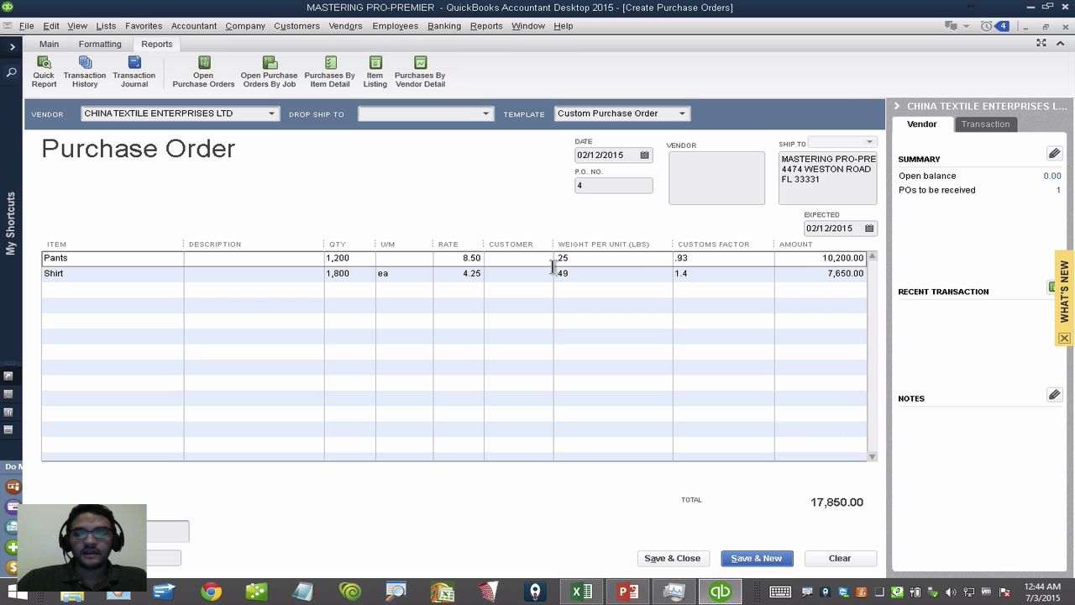
{"action": "key", "text": "Escape"}
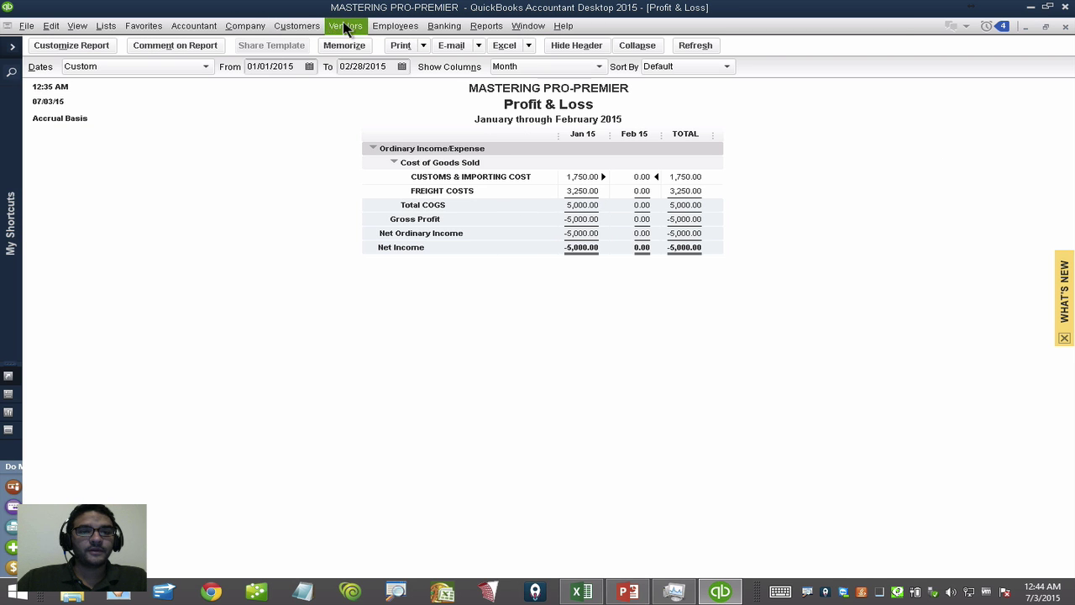
Bring up the open Enter Bills window and select the Pants line's cost.
{"action": "left_click", "coordinate": [528, 26]}
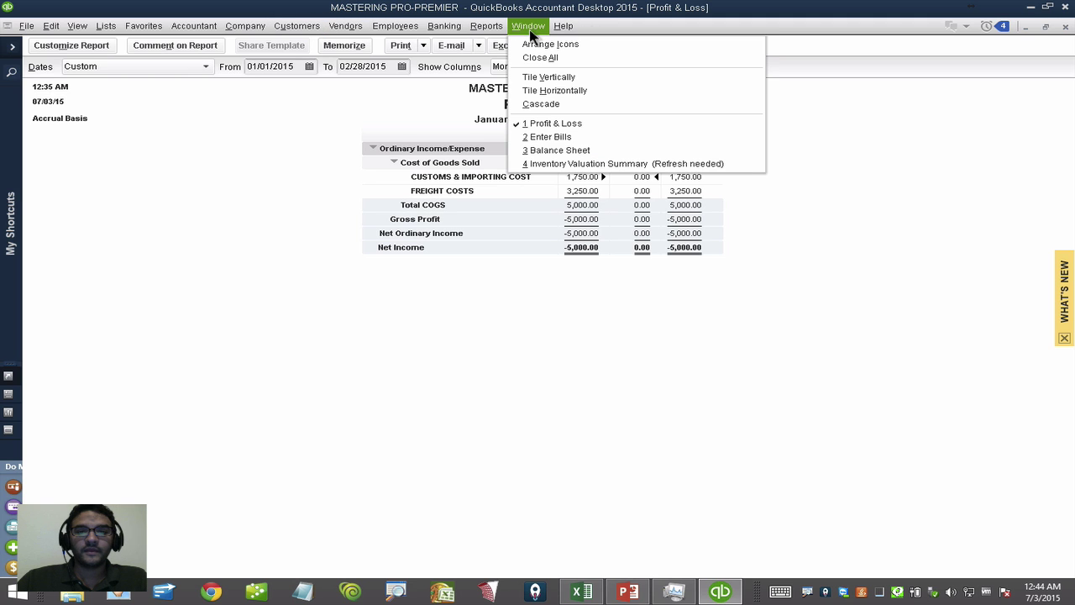
{"action": "left_click", "coordinate": [558, 137]}
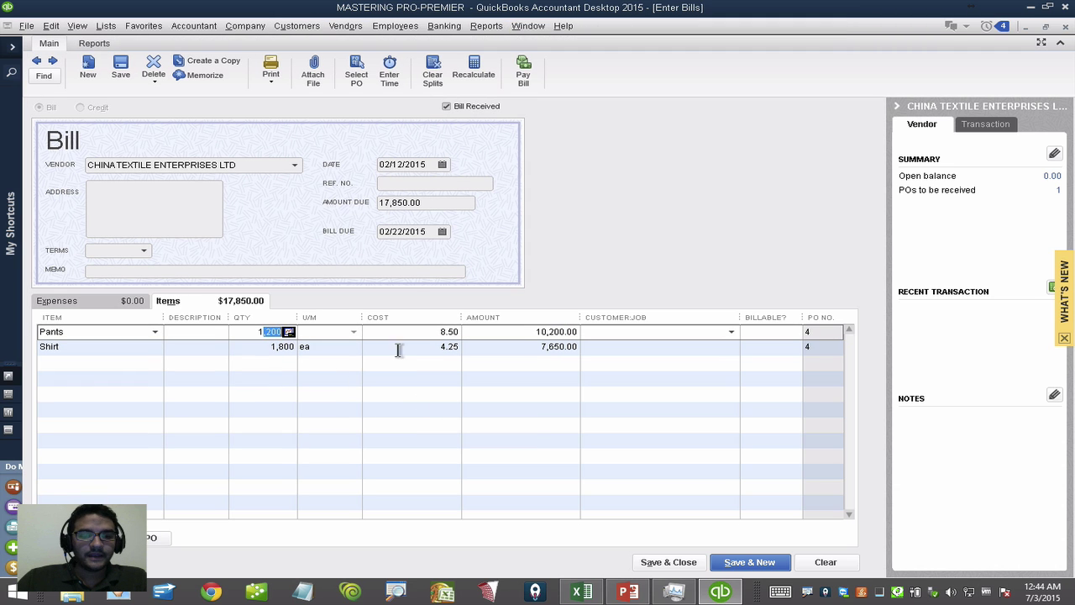
{"action": "left_click", "coordinate": [411, 333]}
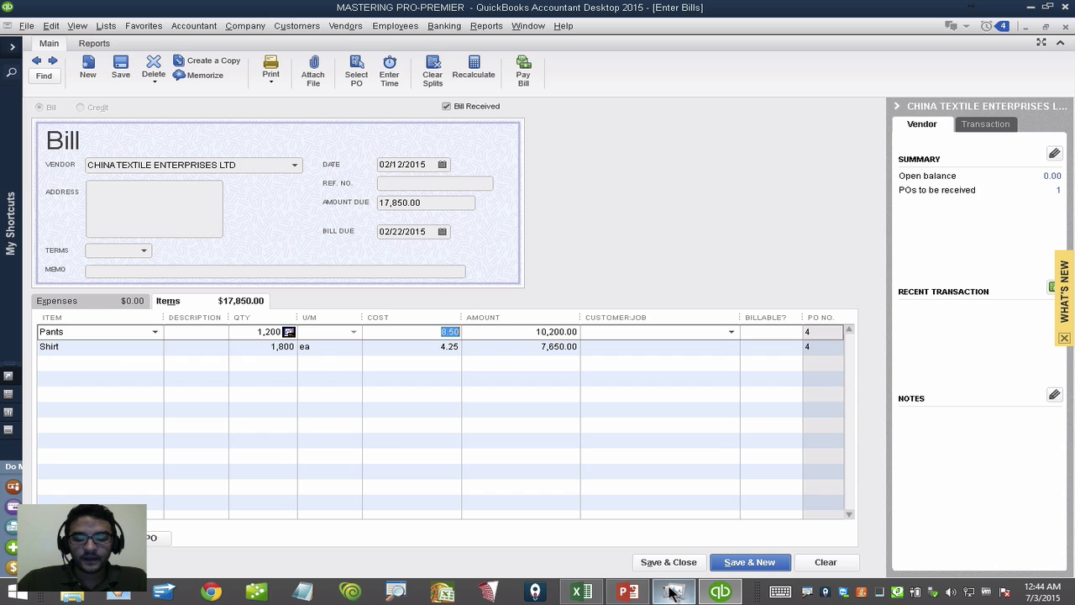
Switch to Excel and read the landed unit prices for Pants in R3 and Shirt in R4.
{"action": "left_click", "coordinate": [581, 591]}
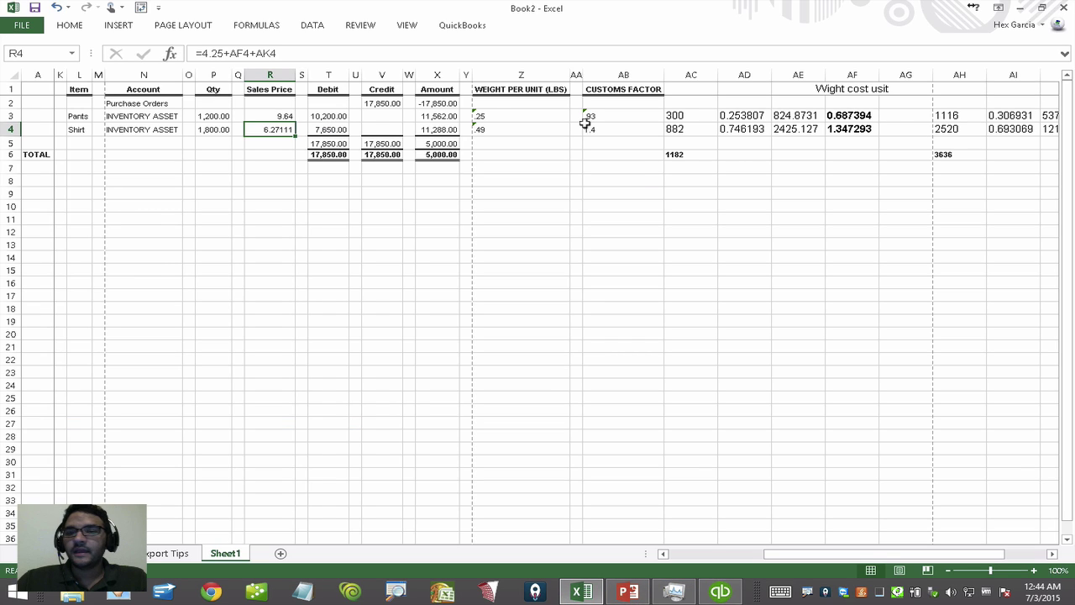
{"action": "left_click", "coordinate": [271, 112]}
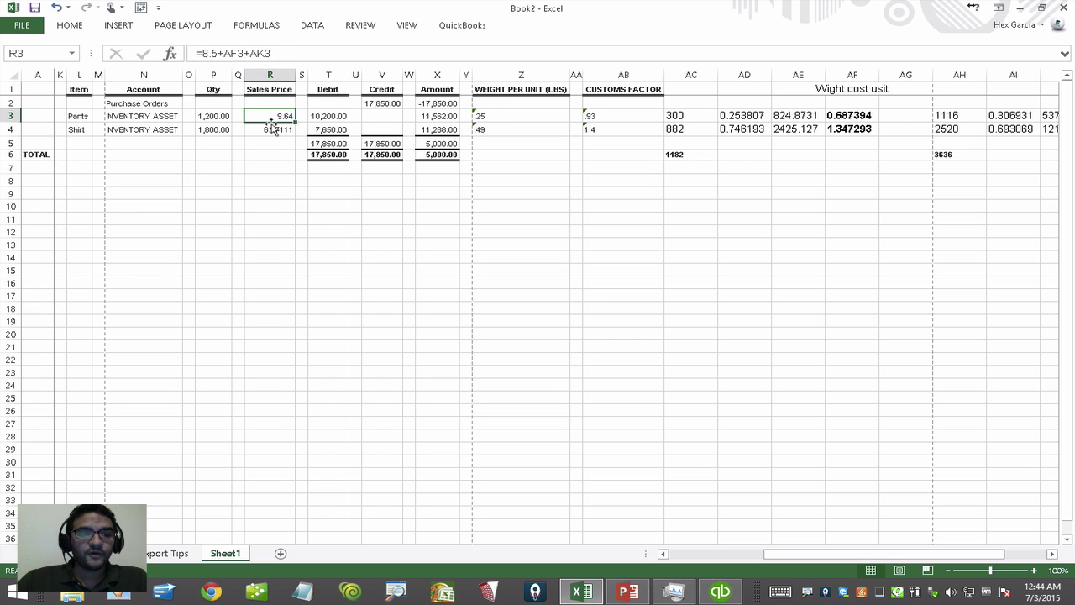
{"action": "left_click", "coordinate": [272, 132]}
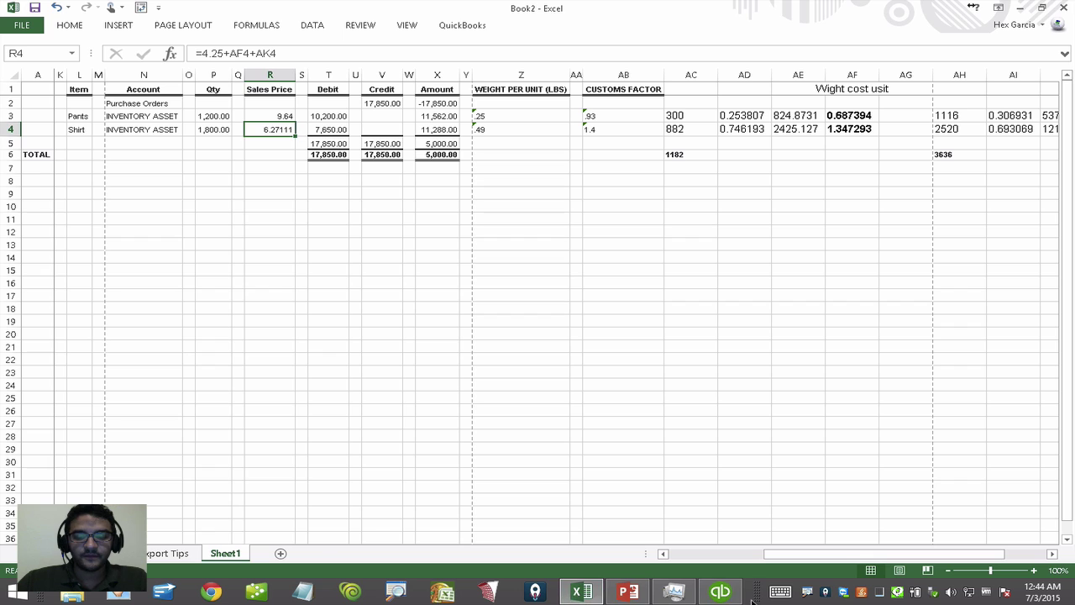
Switch to QuickBooks and set the bill's item costs to 9.64 for Pants and 6.27 for Shirt.
{"action": "left_click", "coordinate": [720, 591]}
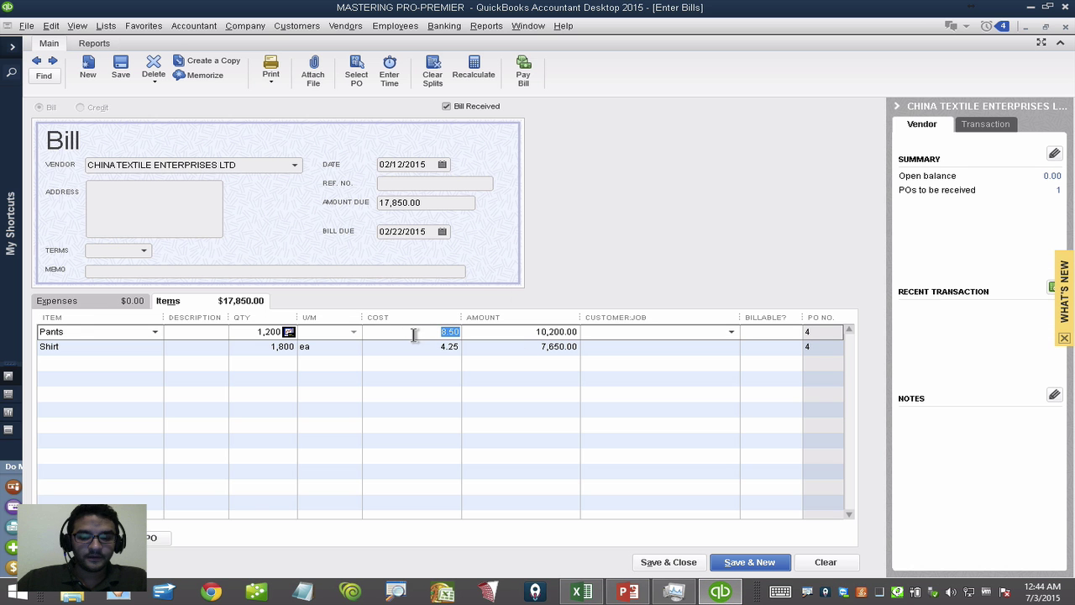
{"action": "type", "text": "9.64"}
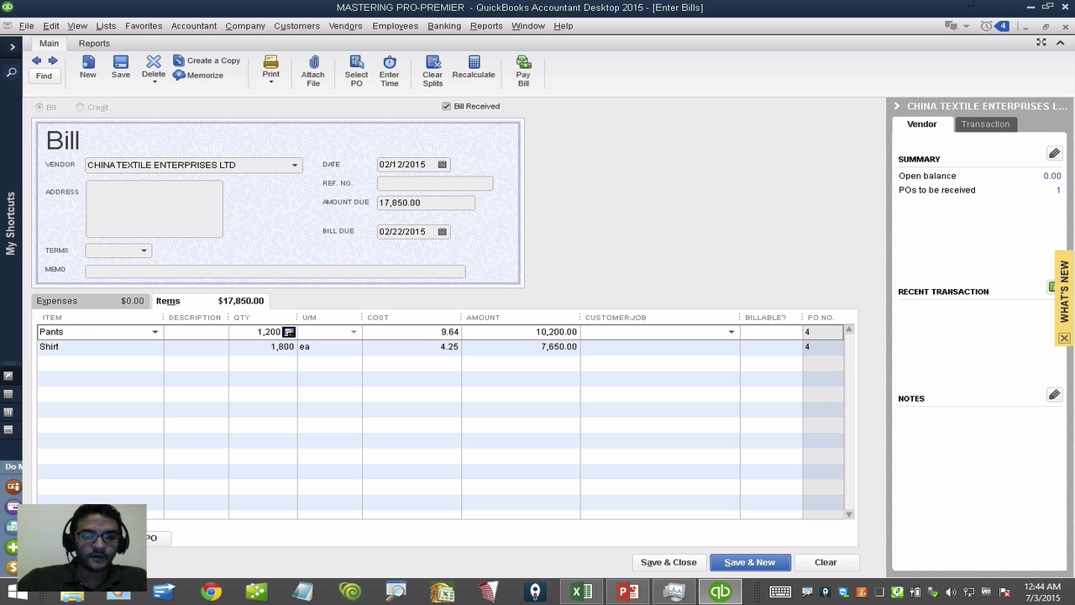
{"action": "left_click", "coordinate": [430, 347]}
{"action": "type", "text": "6."}
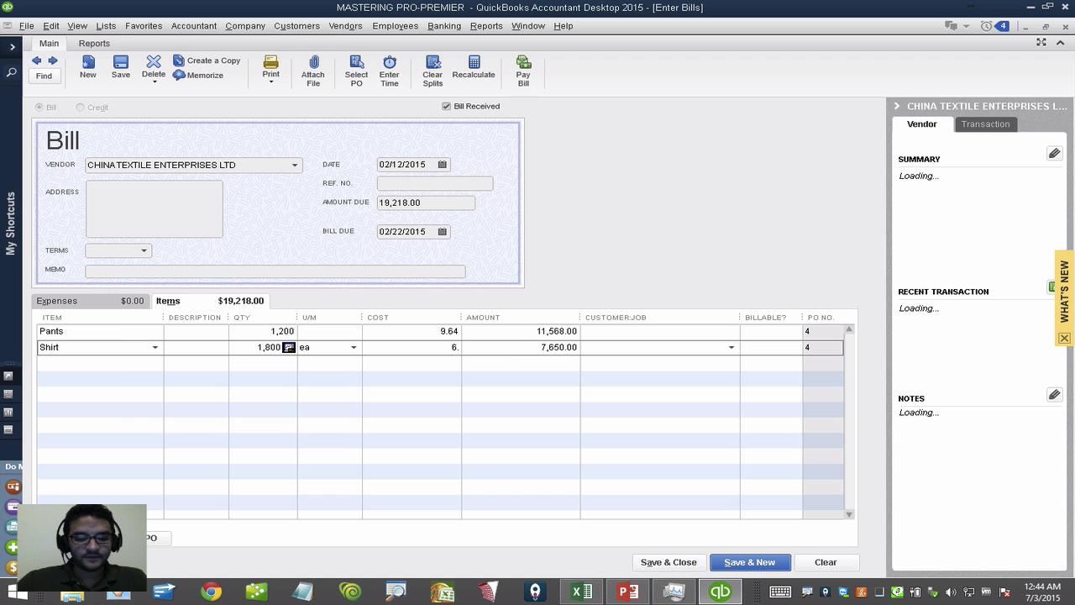
{"action": "key", "text": "Tab"}
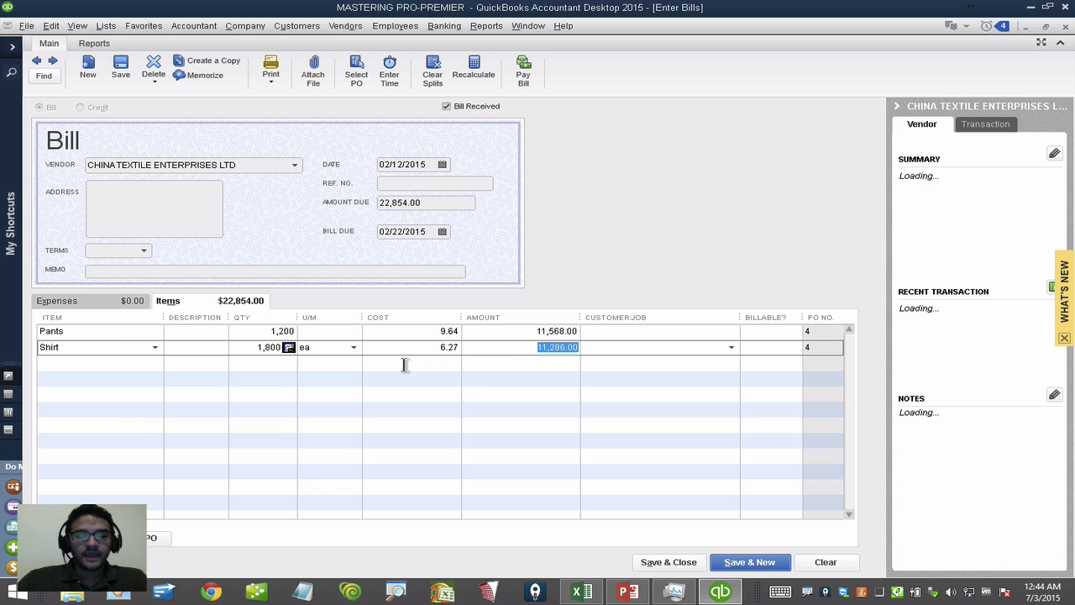
Add an expense line to the bill for the CUSTOMS & IMPORTING COST account with an amount of -1,750.00.
{"action": "left_click", "coordinate": [98, 304]}
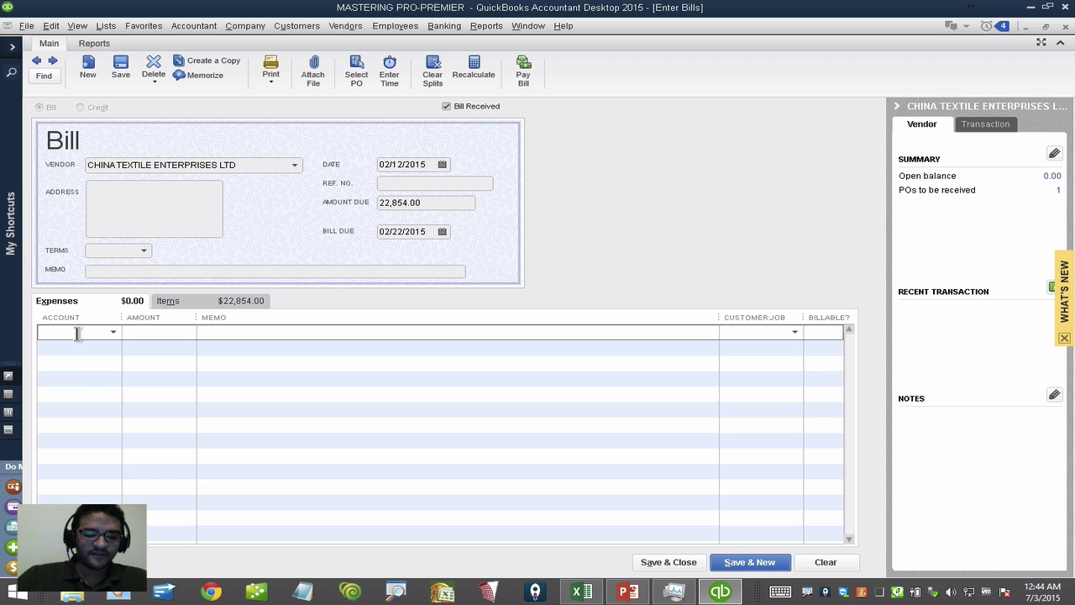
{"action": "type", "text": "c"}
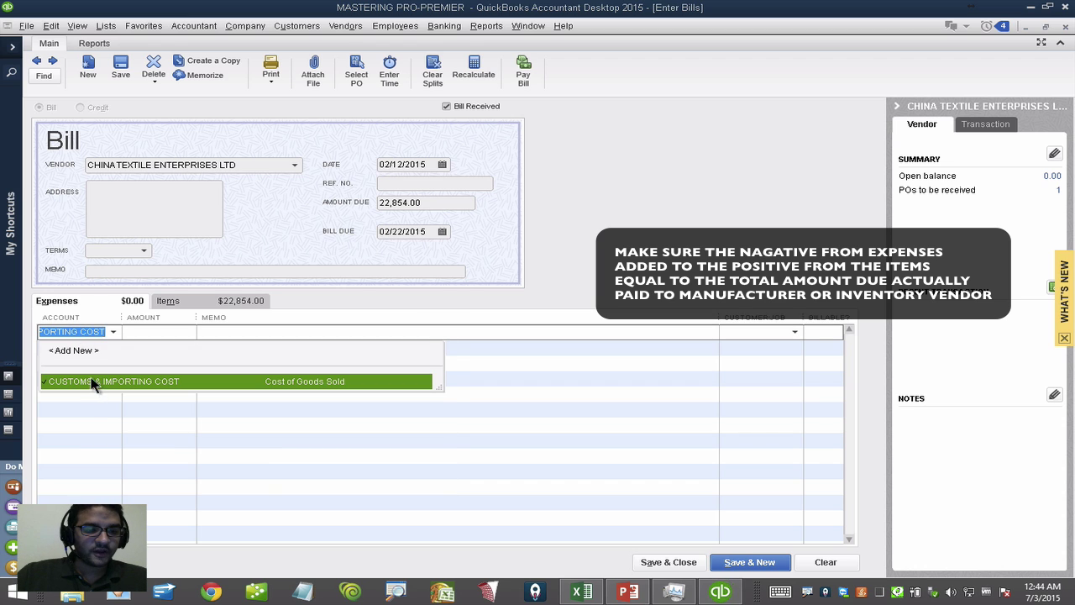
{"action": "left_click", "coordinate": [95, 385]}
{"action": "left_click", "coordinate": [147, 332]}
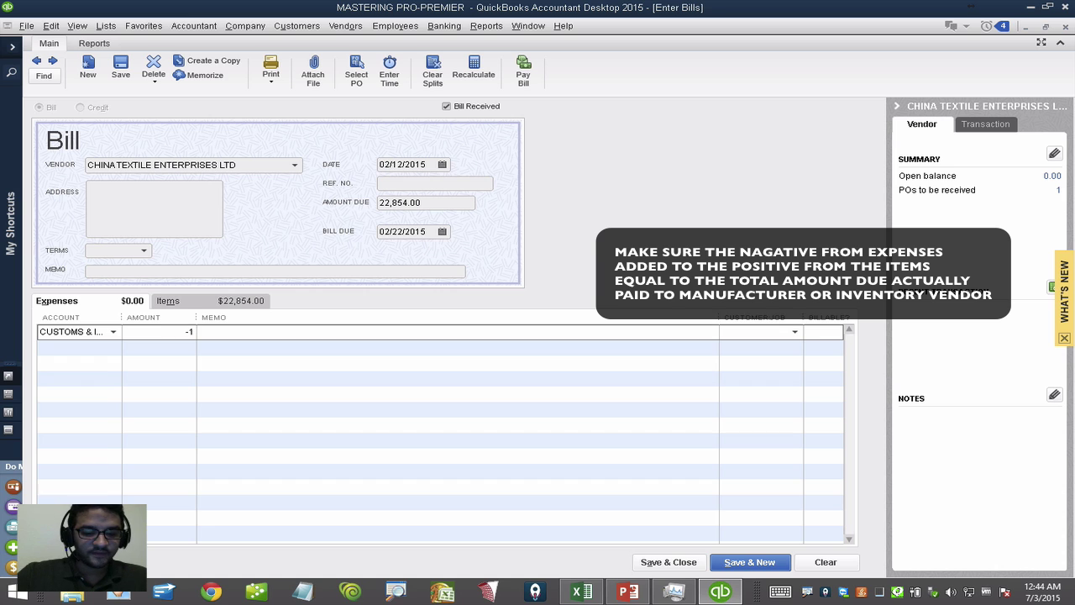
{"action": "type", "text": "-175000"}
{"action": "left_click", "coordinate": [77, 343]}
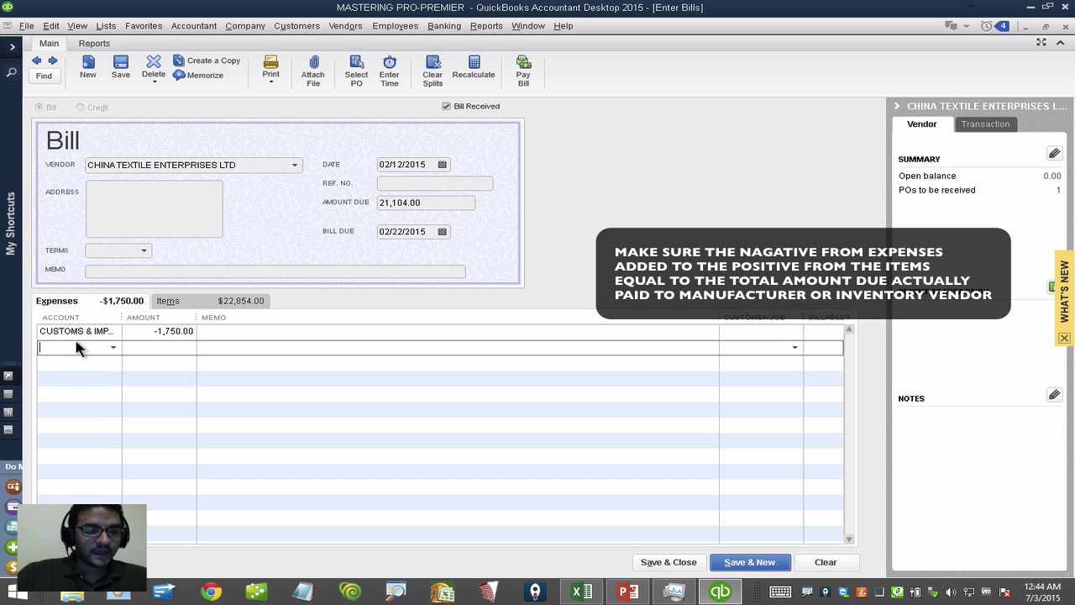
Add a second expense line to the bill for the FREIGHT COSTS account with an amount of -3,250.00.
{"action": "type", "text": "fe"}
{"action": "key", "text": "BackSpace"}
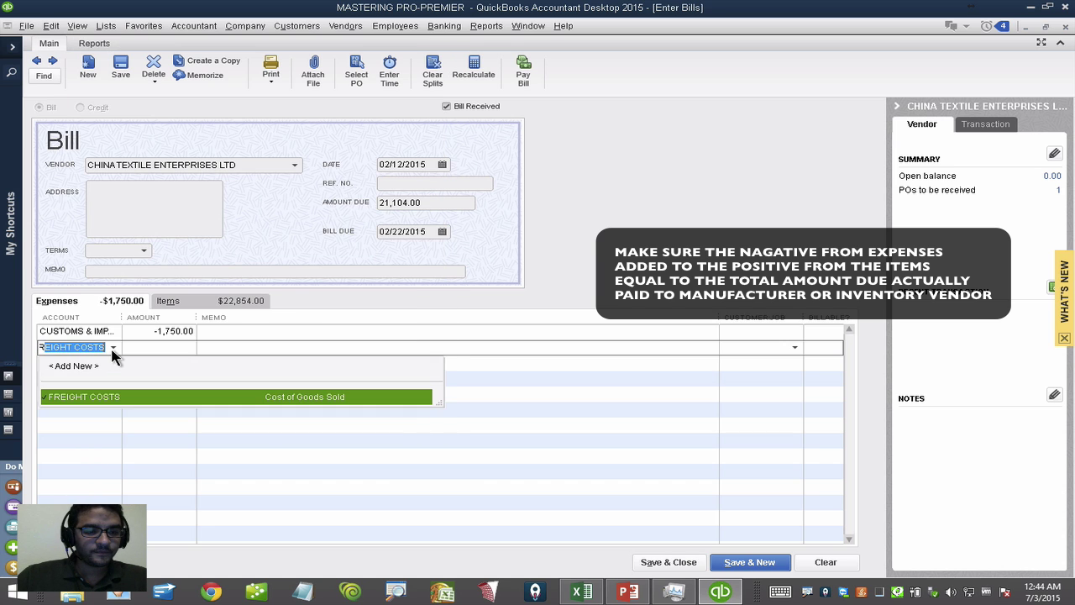
{"action": "type", "text": "r"}
{"action": "key", "text": "Tab"}
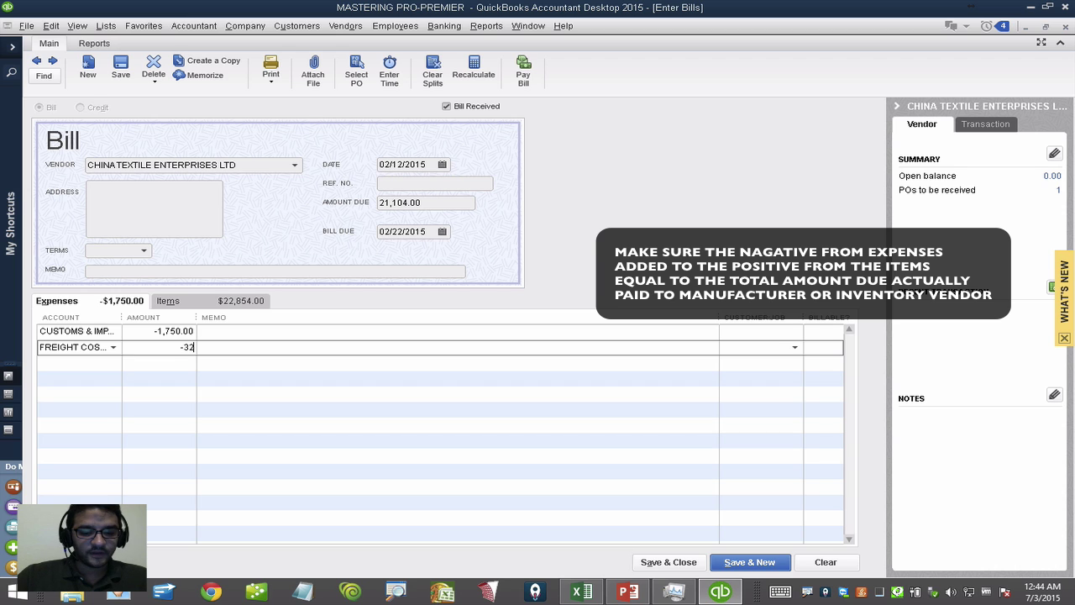
{"action": "key", "text": "Tab"}
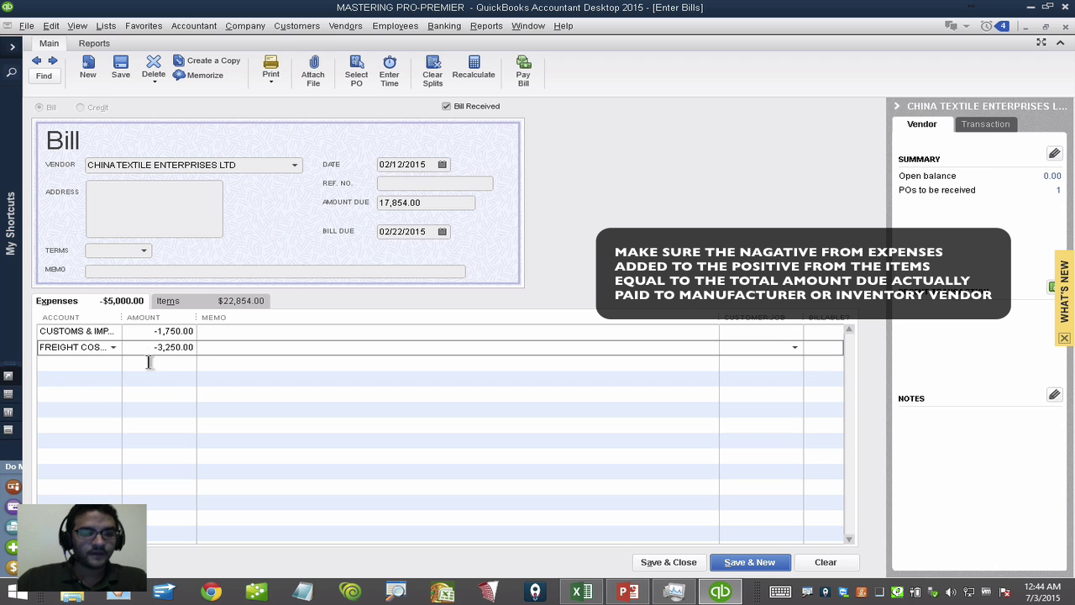
Check the bill's item and expense totals against the linked purchase order's total, and return to the bill.
{"action": "left_click", "coordinate": [176, 303]}
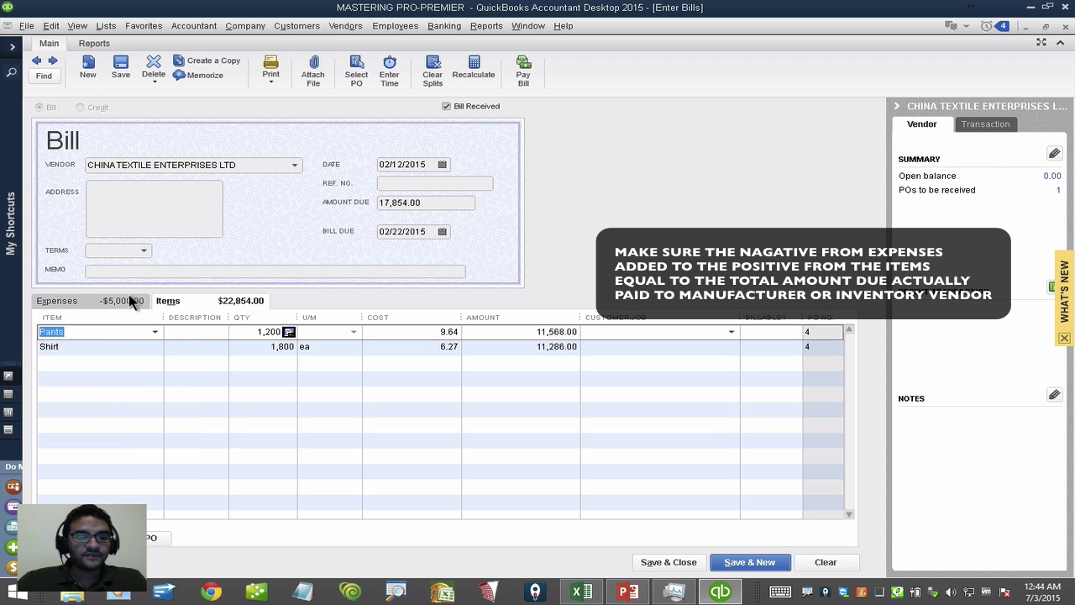
{"action": "left_click", "coordinate": [135, 304]}
{"action": "left_click", "coordinate": [205, 305]}
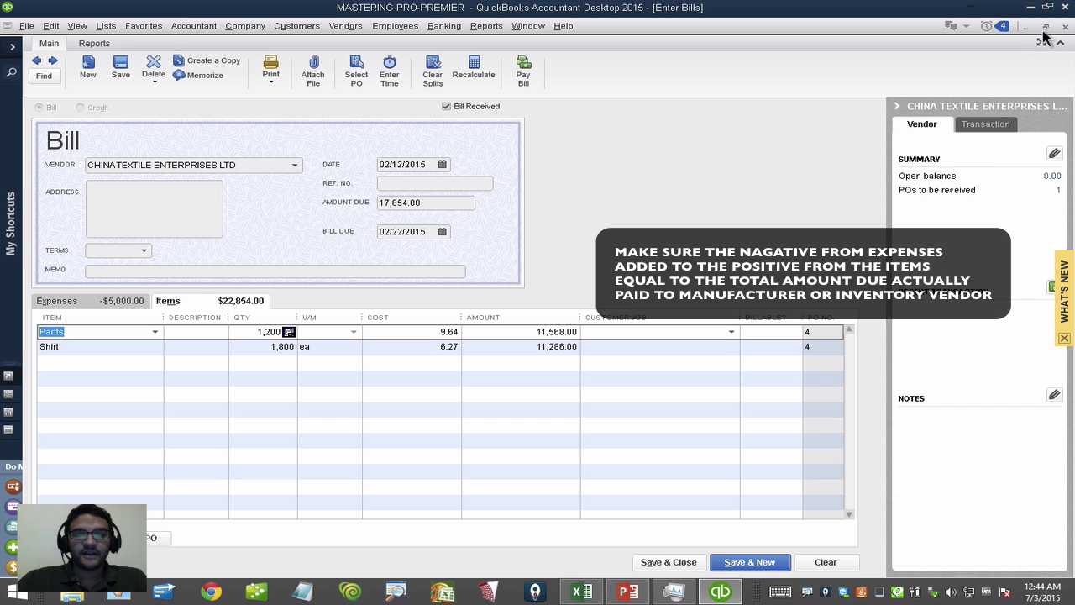
{"action": "left_click", "coordinate": [156, 537]}
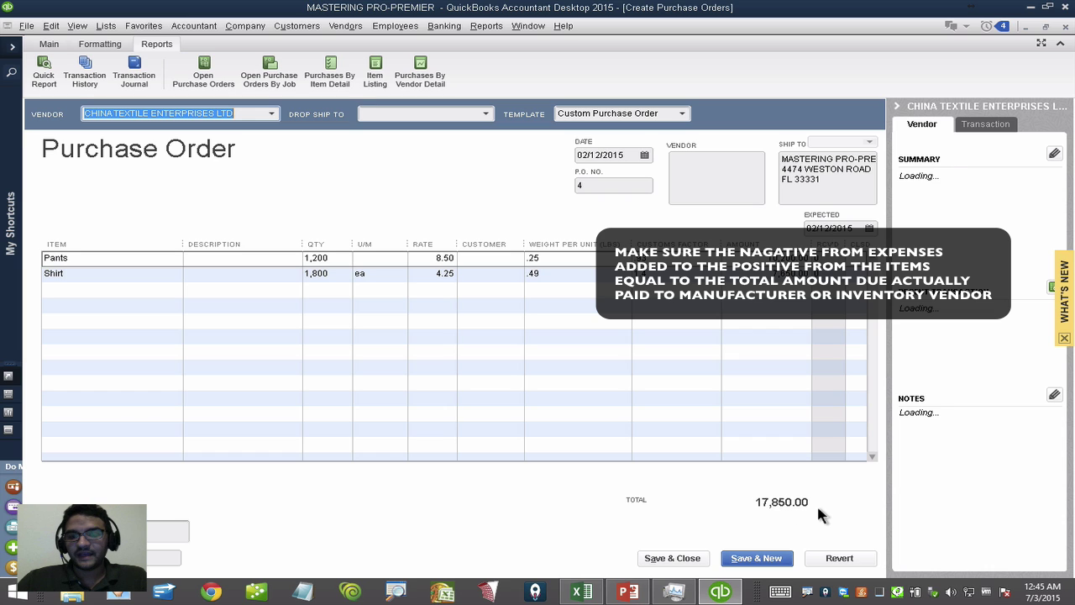
{"action": "left_click", "coordinate": [1027, 27]}
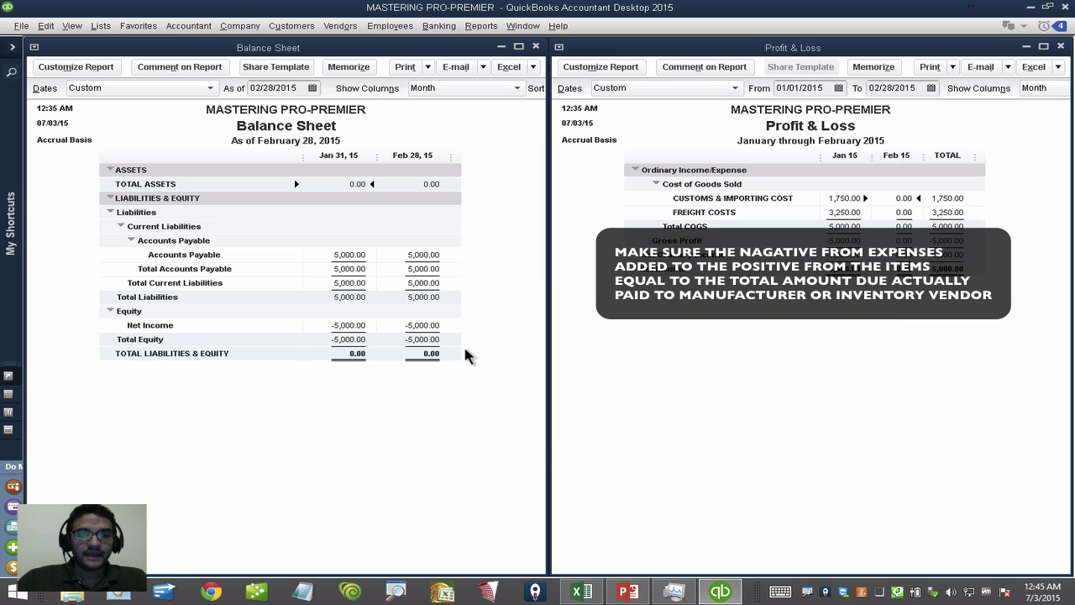
{"action": "left_click", "coordinate": [101, 567]}
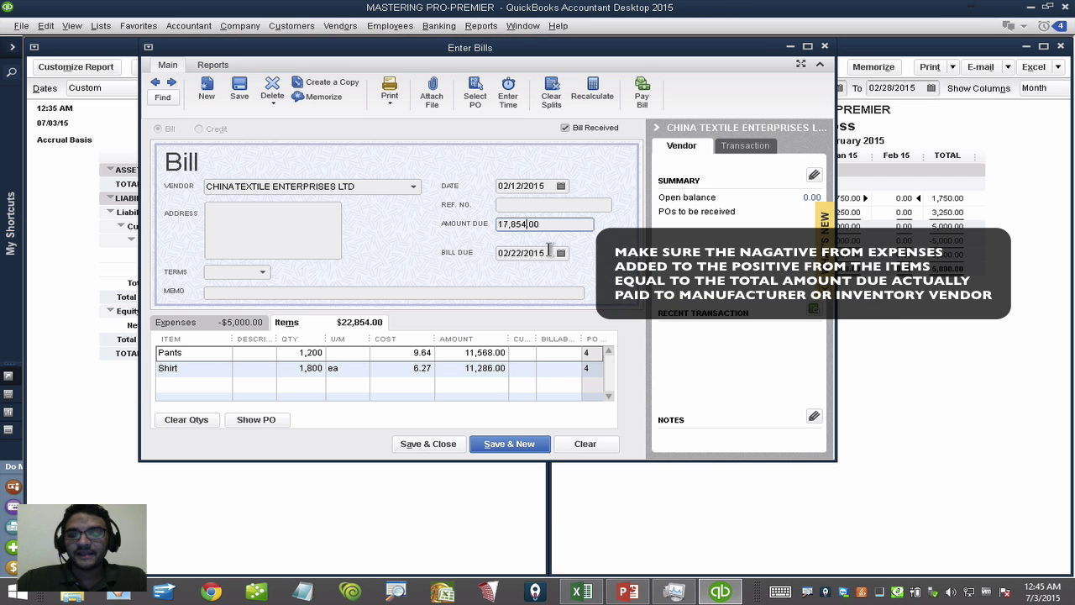
Add a third expense line to the bill for the FREIGHT COSTS account with a rounding amount of -4.00.
{"action": "left_click", "coordinate": [203, 326]}
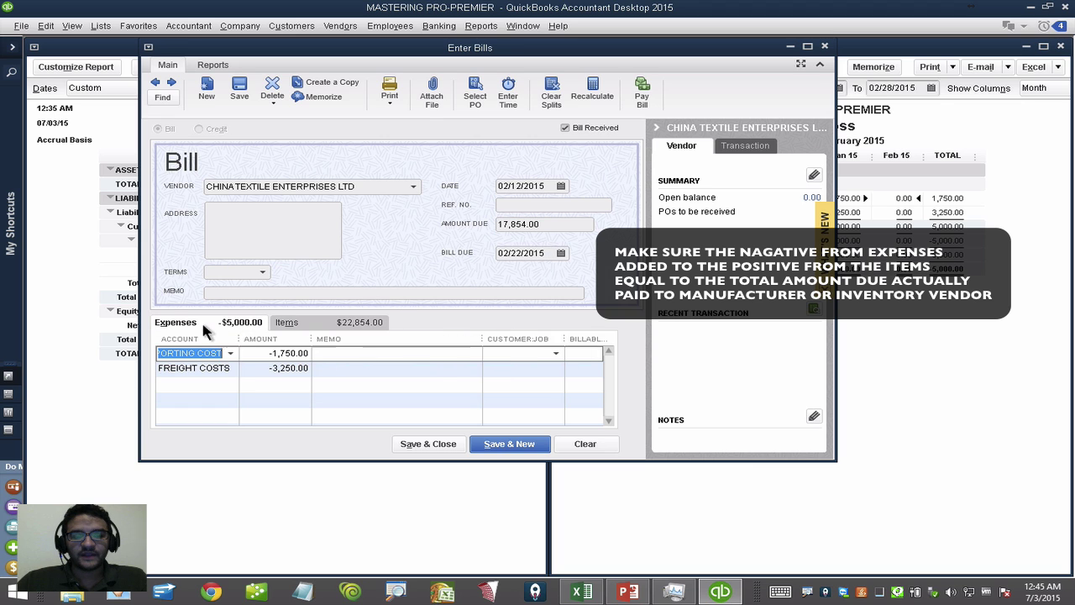
{"action": "left_click", "coordinate": [194, 384]}
{"action": "type", "text": "fre"}
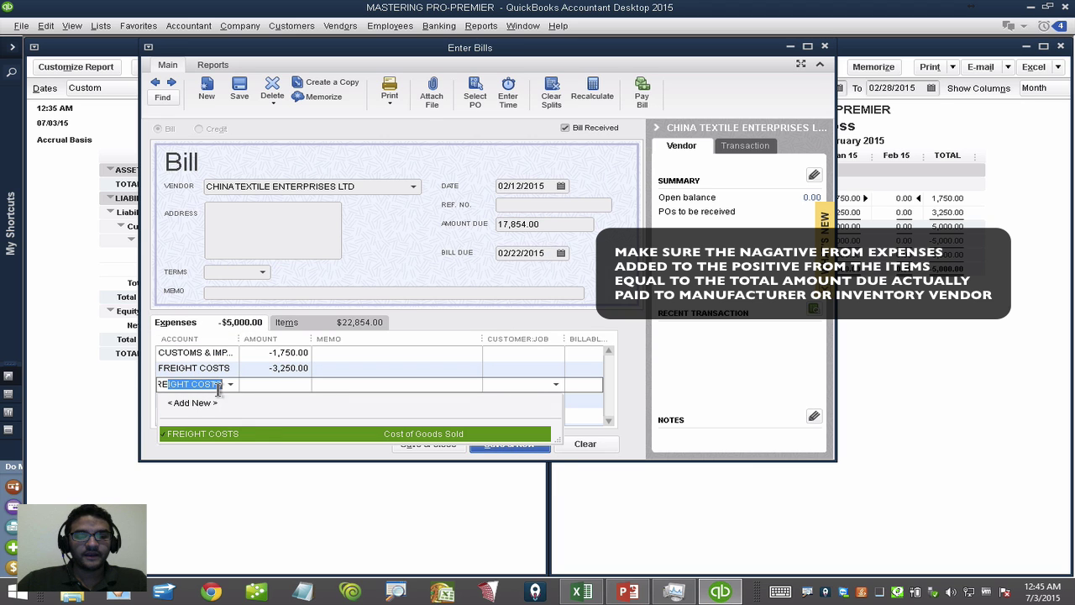
{"action": "left_click", "coordinate": [285, 383]}
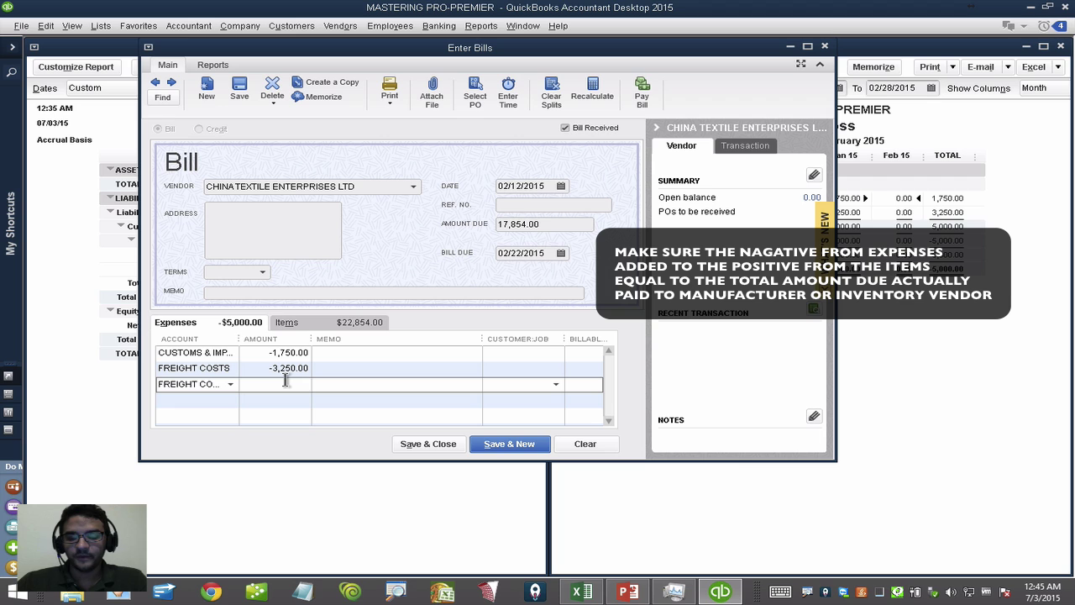
{"action": "type", "text": "-4"}
{"action": "key", "text": "Tab"}
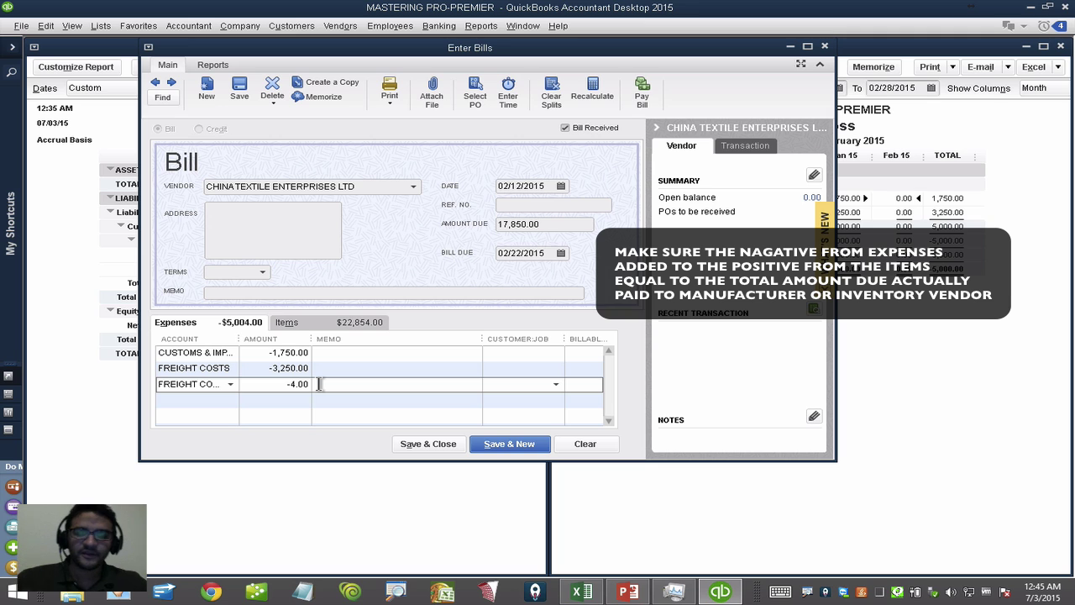
Review the bill's item lines and expense lines to compare their totals.
{"action": "left_click", "coordinate": [347, 328]}
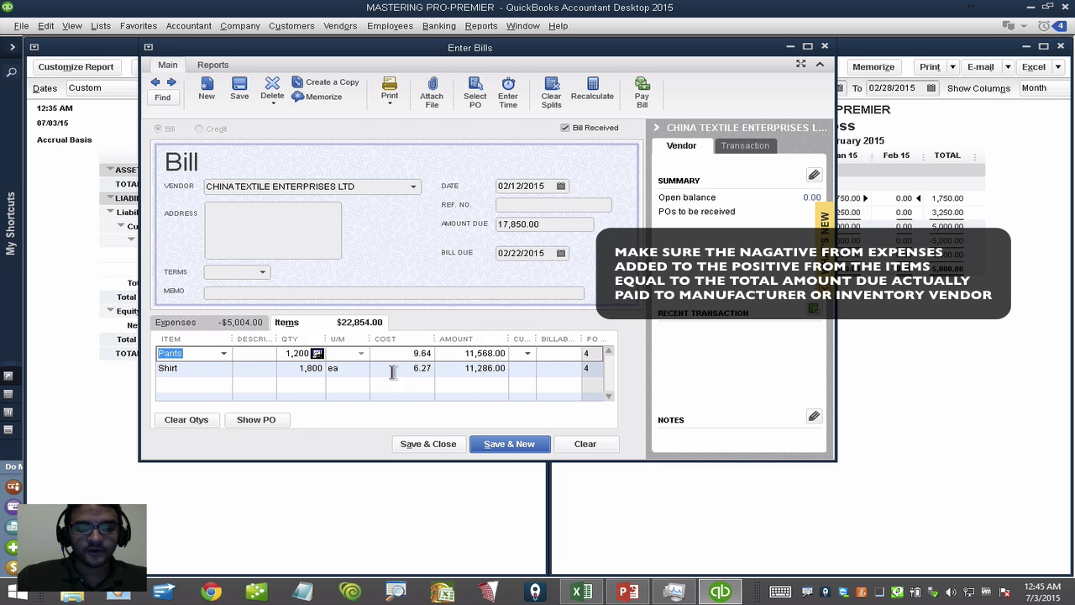
{"action": "left_click", "coordinate": [214, 325]}
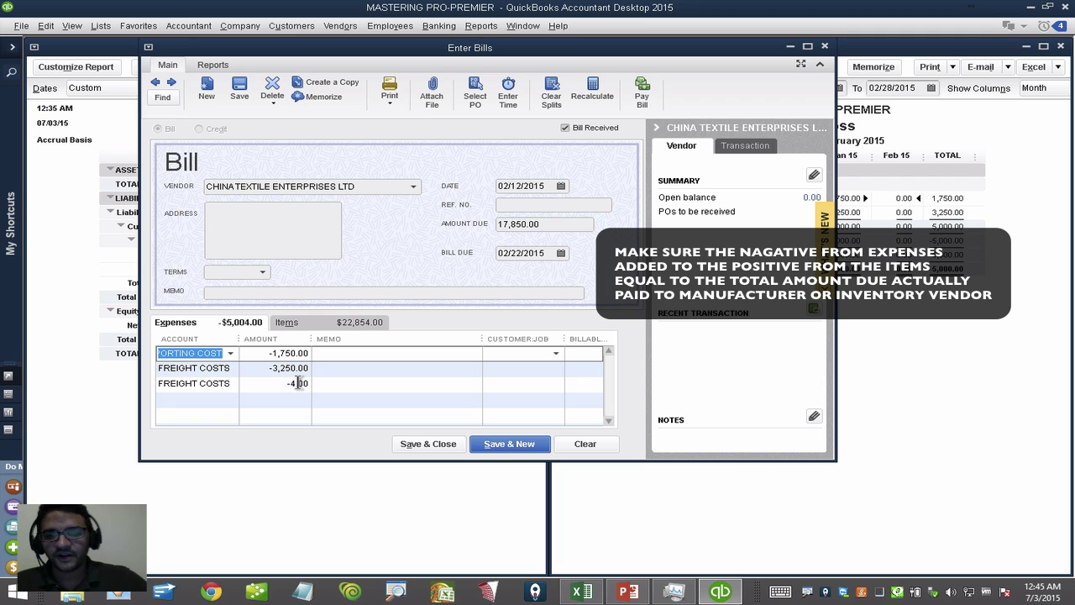
{"action": "right_click", "coordinate": [320, 318]}
{"action": "left_click", "coordinate": [241, 328]}
{"action": "left_click", "coordinate": [315, 325]}
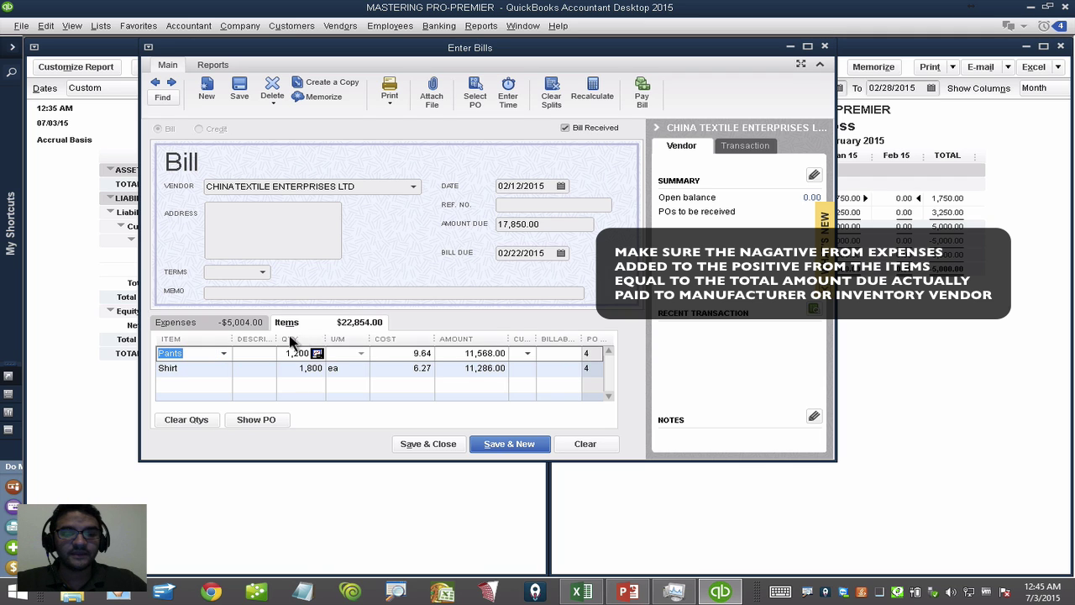
{"action": "left_click", "coordinate": [241, 328]}
{"action": "left_click", "coordinate": [310, 327]}
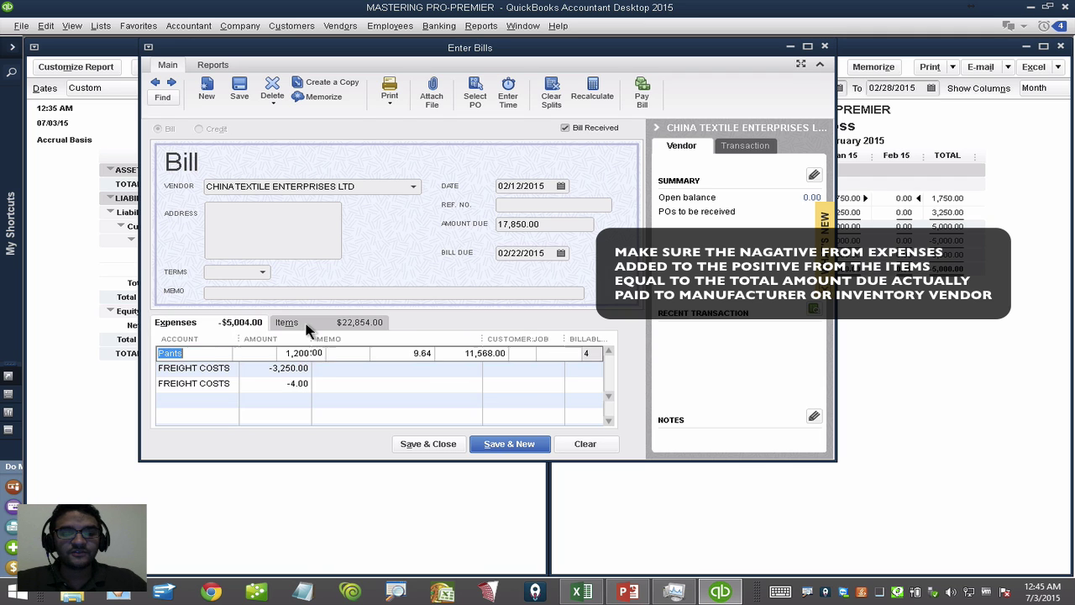
Check the bill's amount due, and save and close the bill.
{"action": "left_click", "coordinate": [551, 224]}
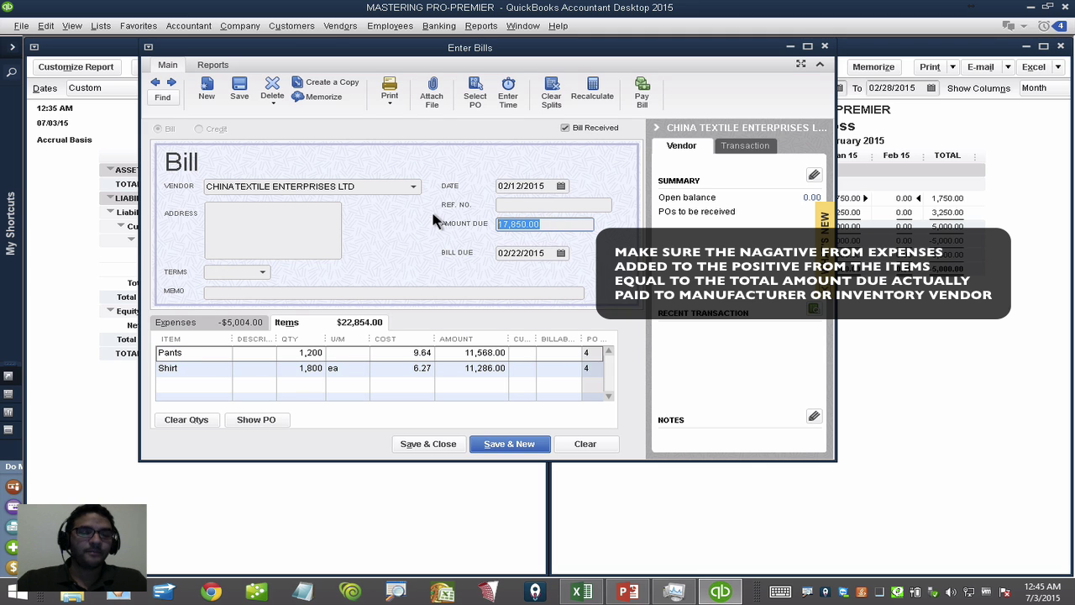
{"action": "left_click", "coordinate": [455, 442]}
{"action": "left_click", "coordinate": [508, 270]}
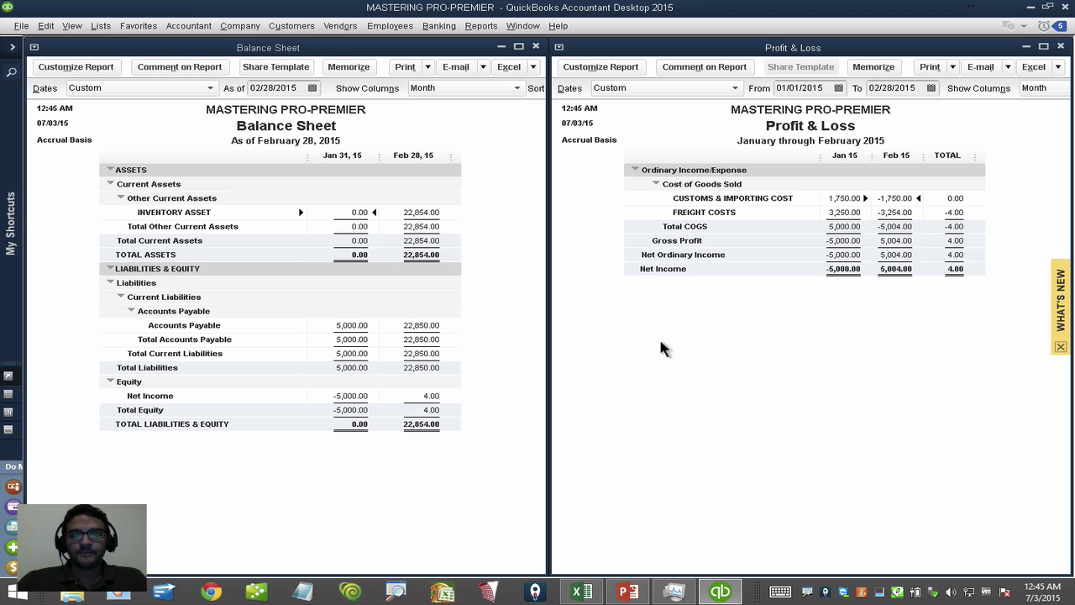
Open the Inventory Valuation Summary report to examine the average costs of Pants and Shirt, and close it.
{"action": "left_click", "coordinate": [445, 27]}
{"action": "mouse_move", "coordinate": [491, 31]}
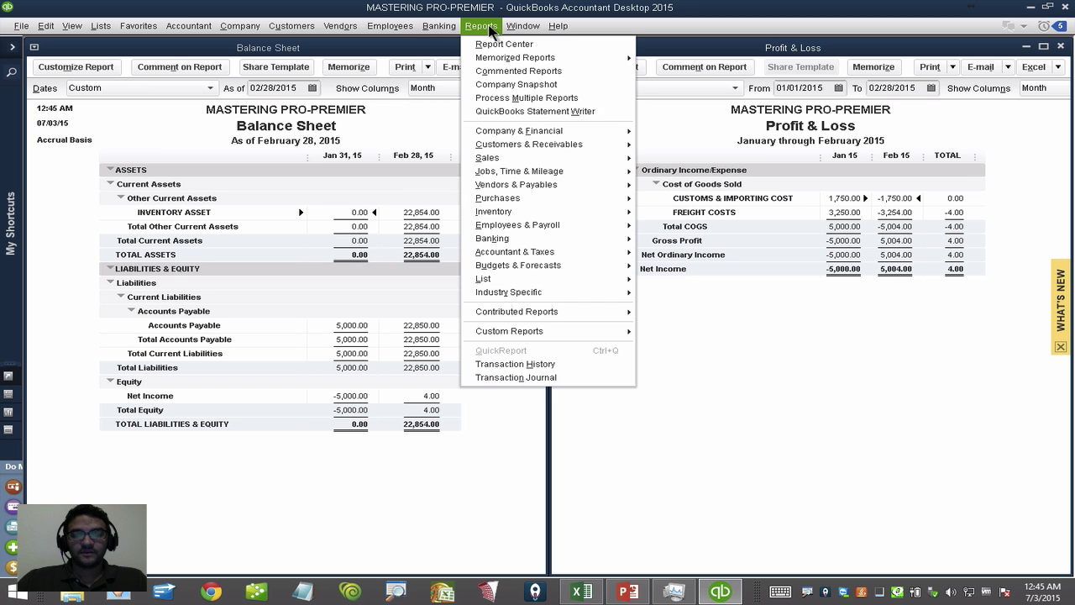
{"action": "mouse_move", "coordinate": [588, 211]}
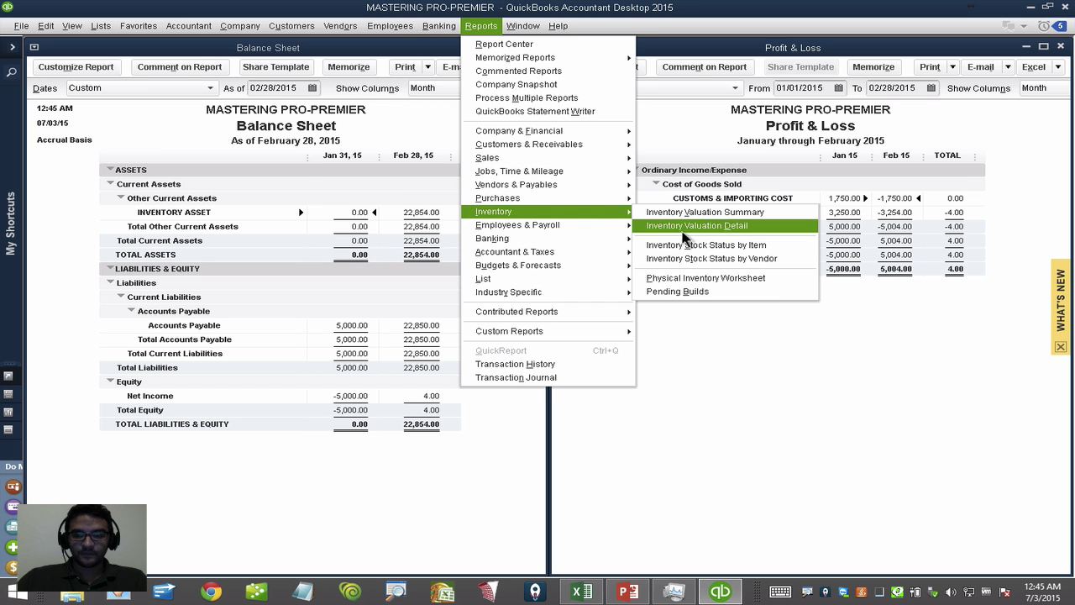
{"action": "left_click", "coordinate": [688, 214]}
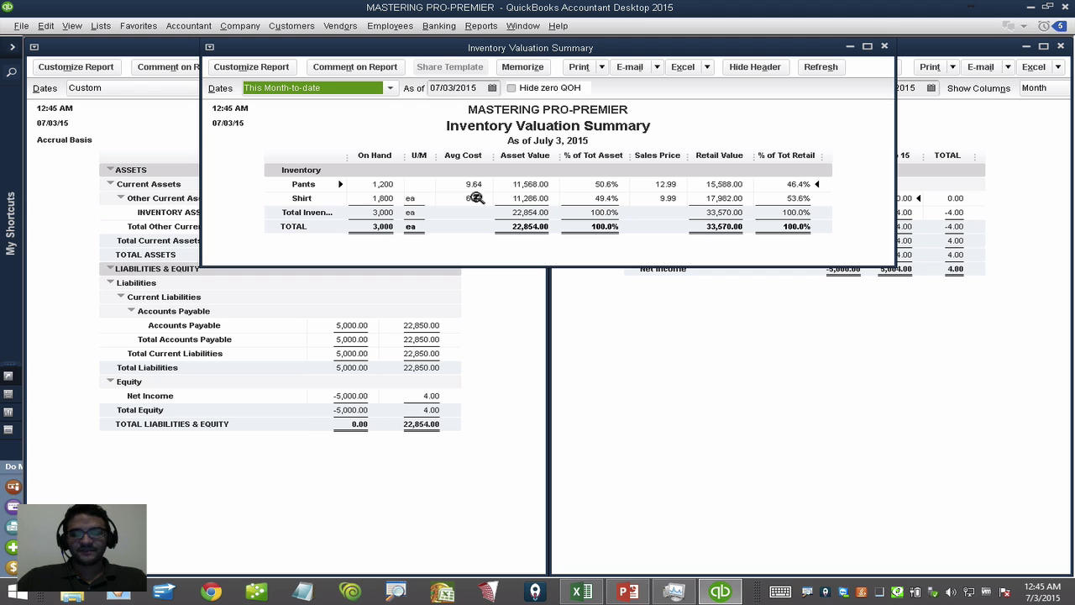
{"action": "left_click", "coordinate": [210, 48]}
{"action": "left_click", "coordinate": [210, 48]}
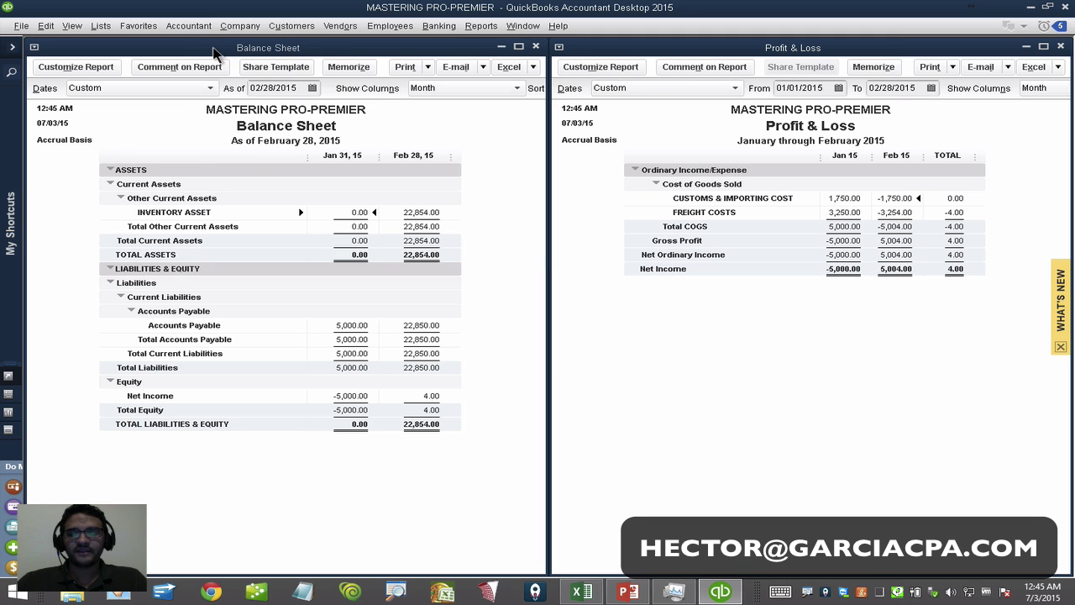